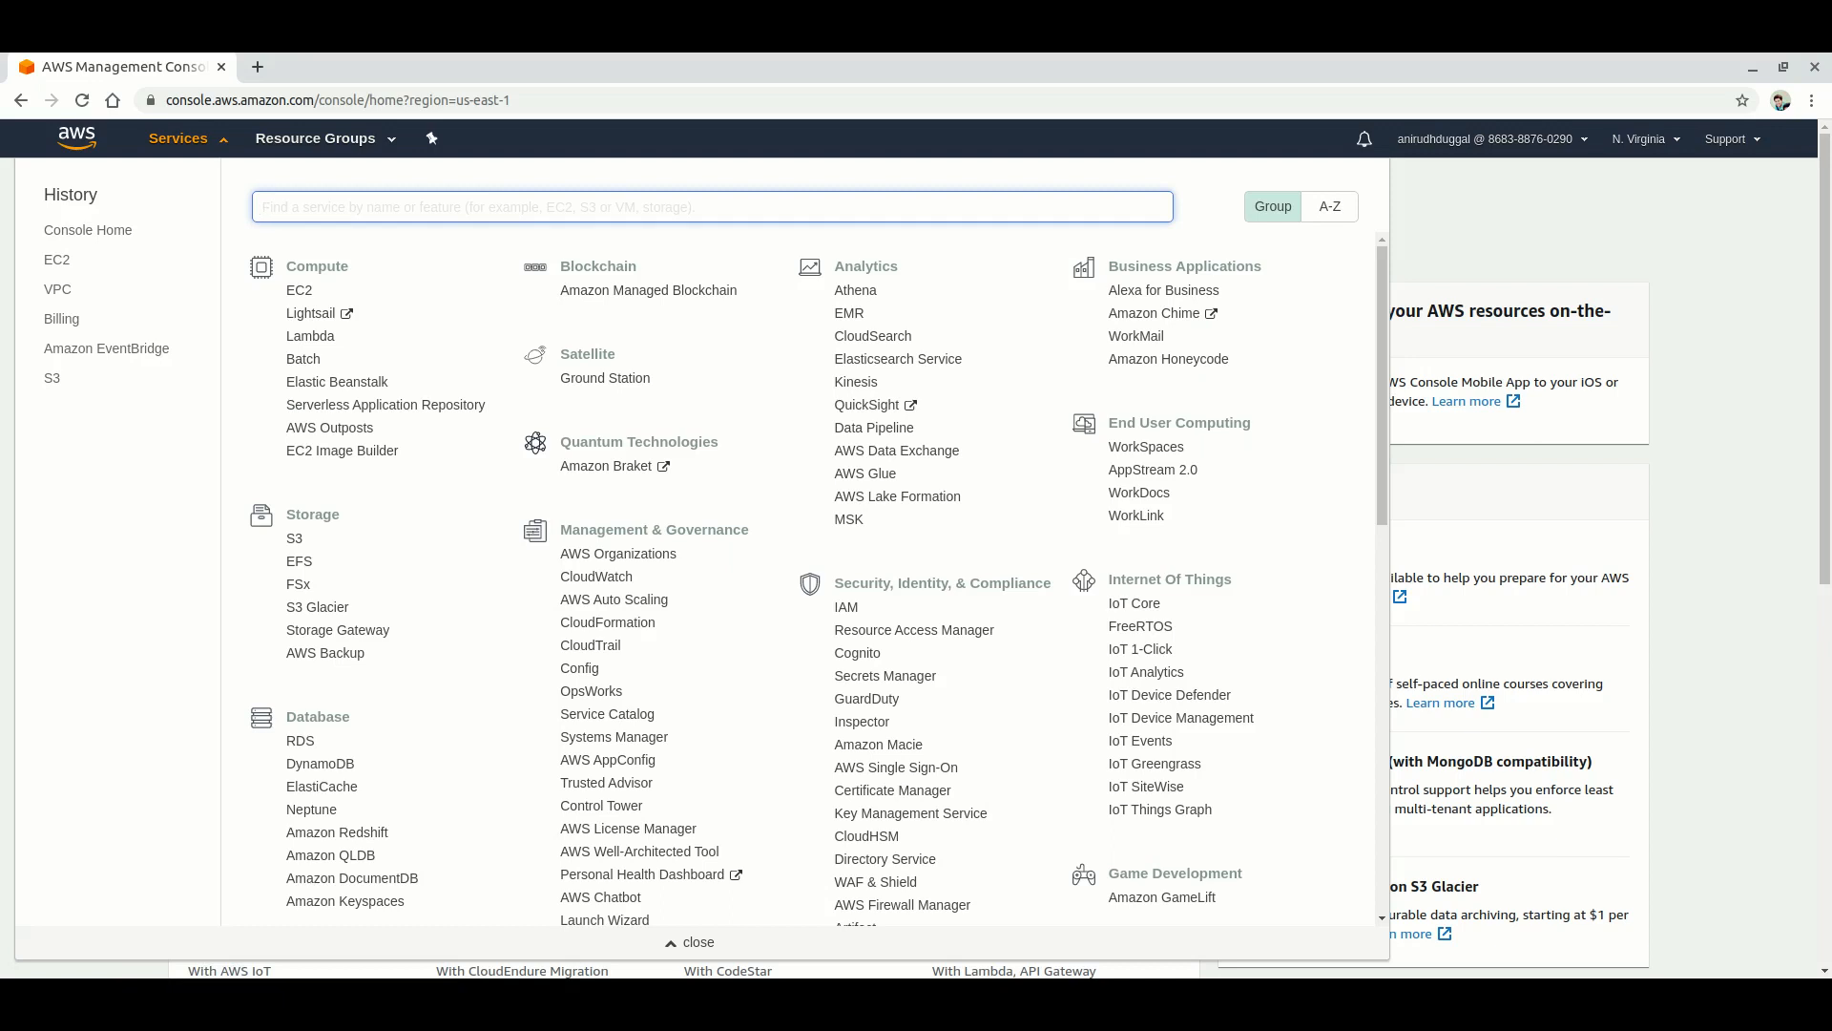
# Open the key pairs page of the EC2 service
pyautogui.click(299, 290)
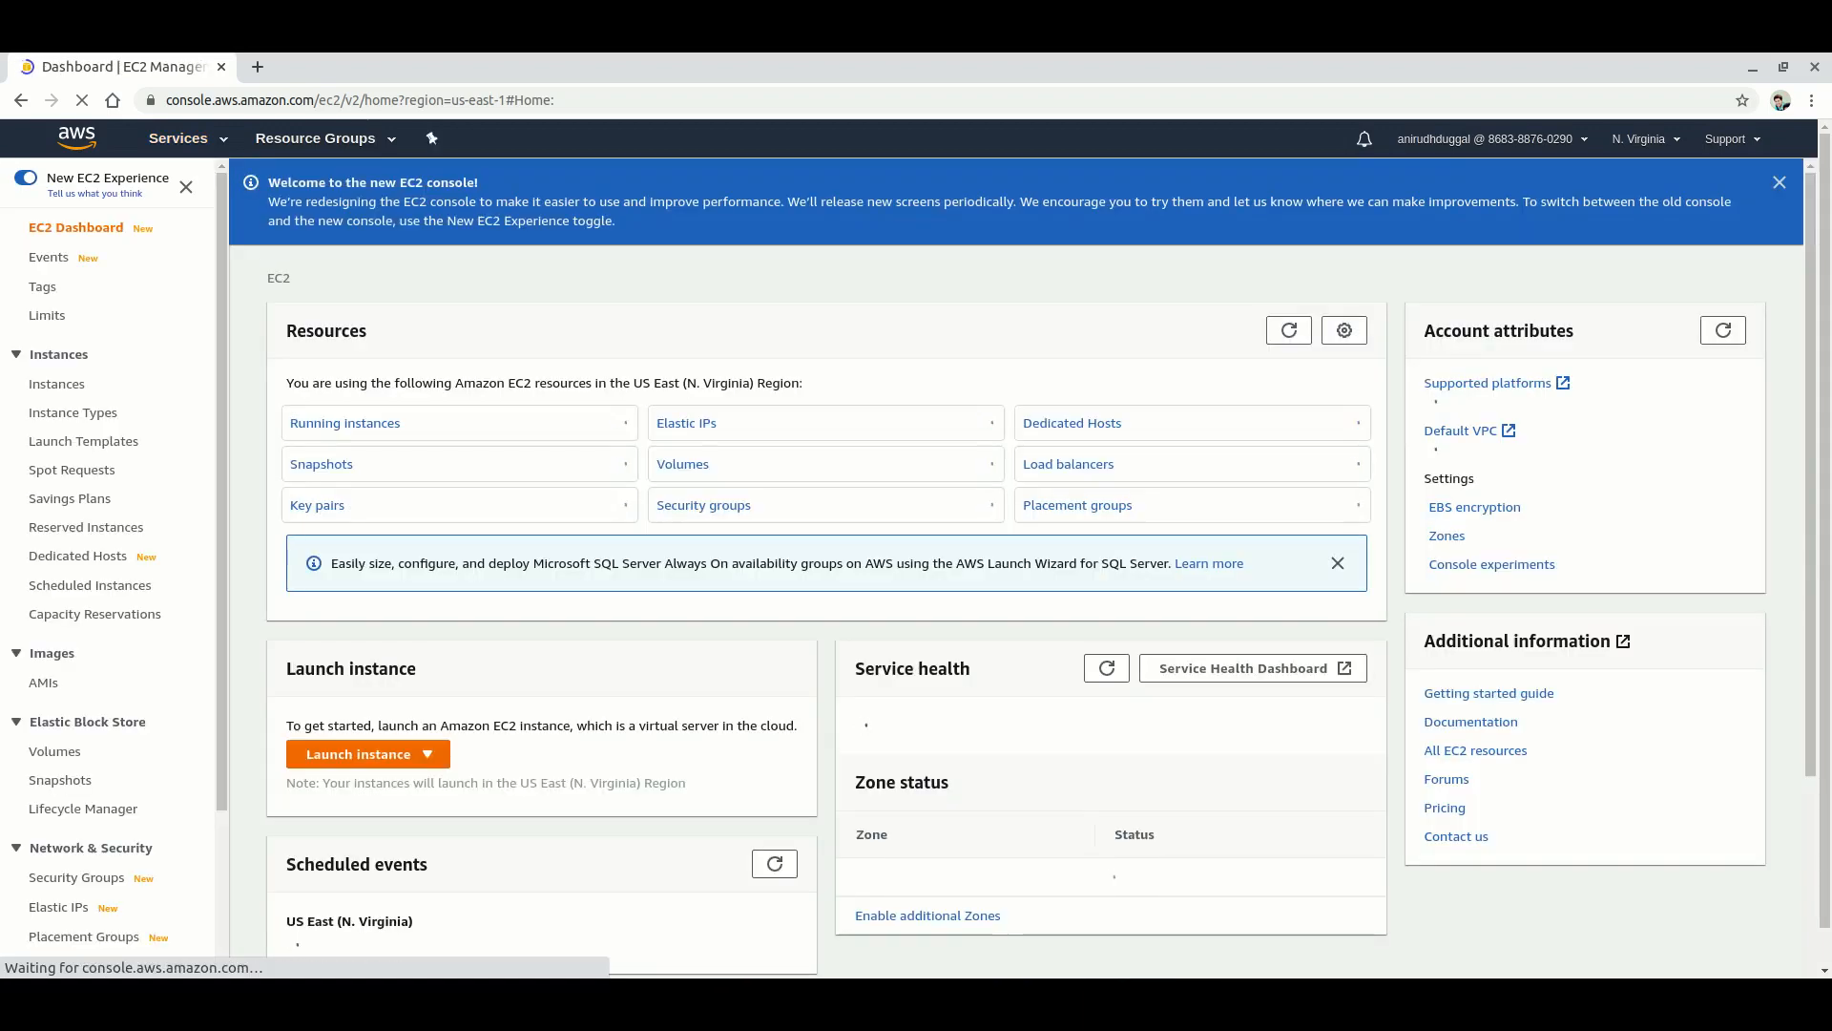
pyautogui.scroll(-3, 83, 670)
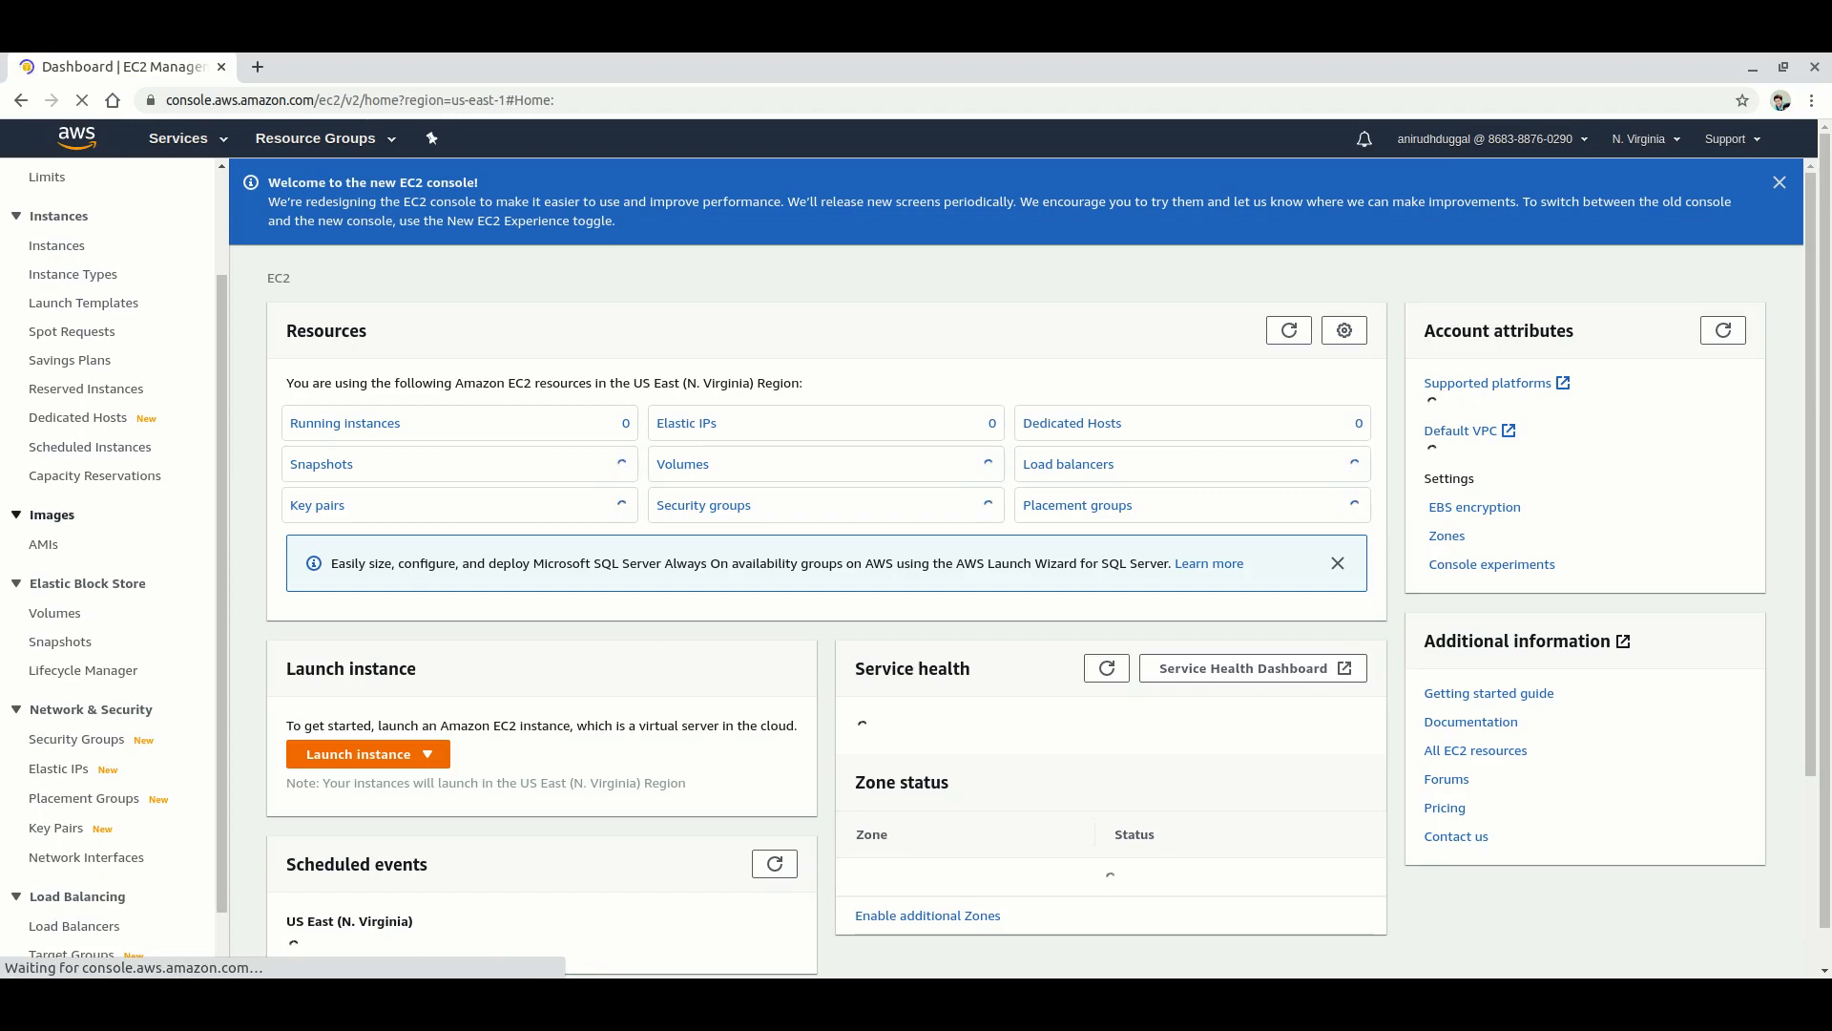
pyautogui.scroll(2, 83, 669)
pyautogui.scroll(-4, 115, 557)
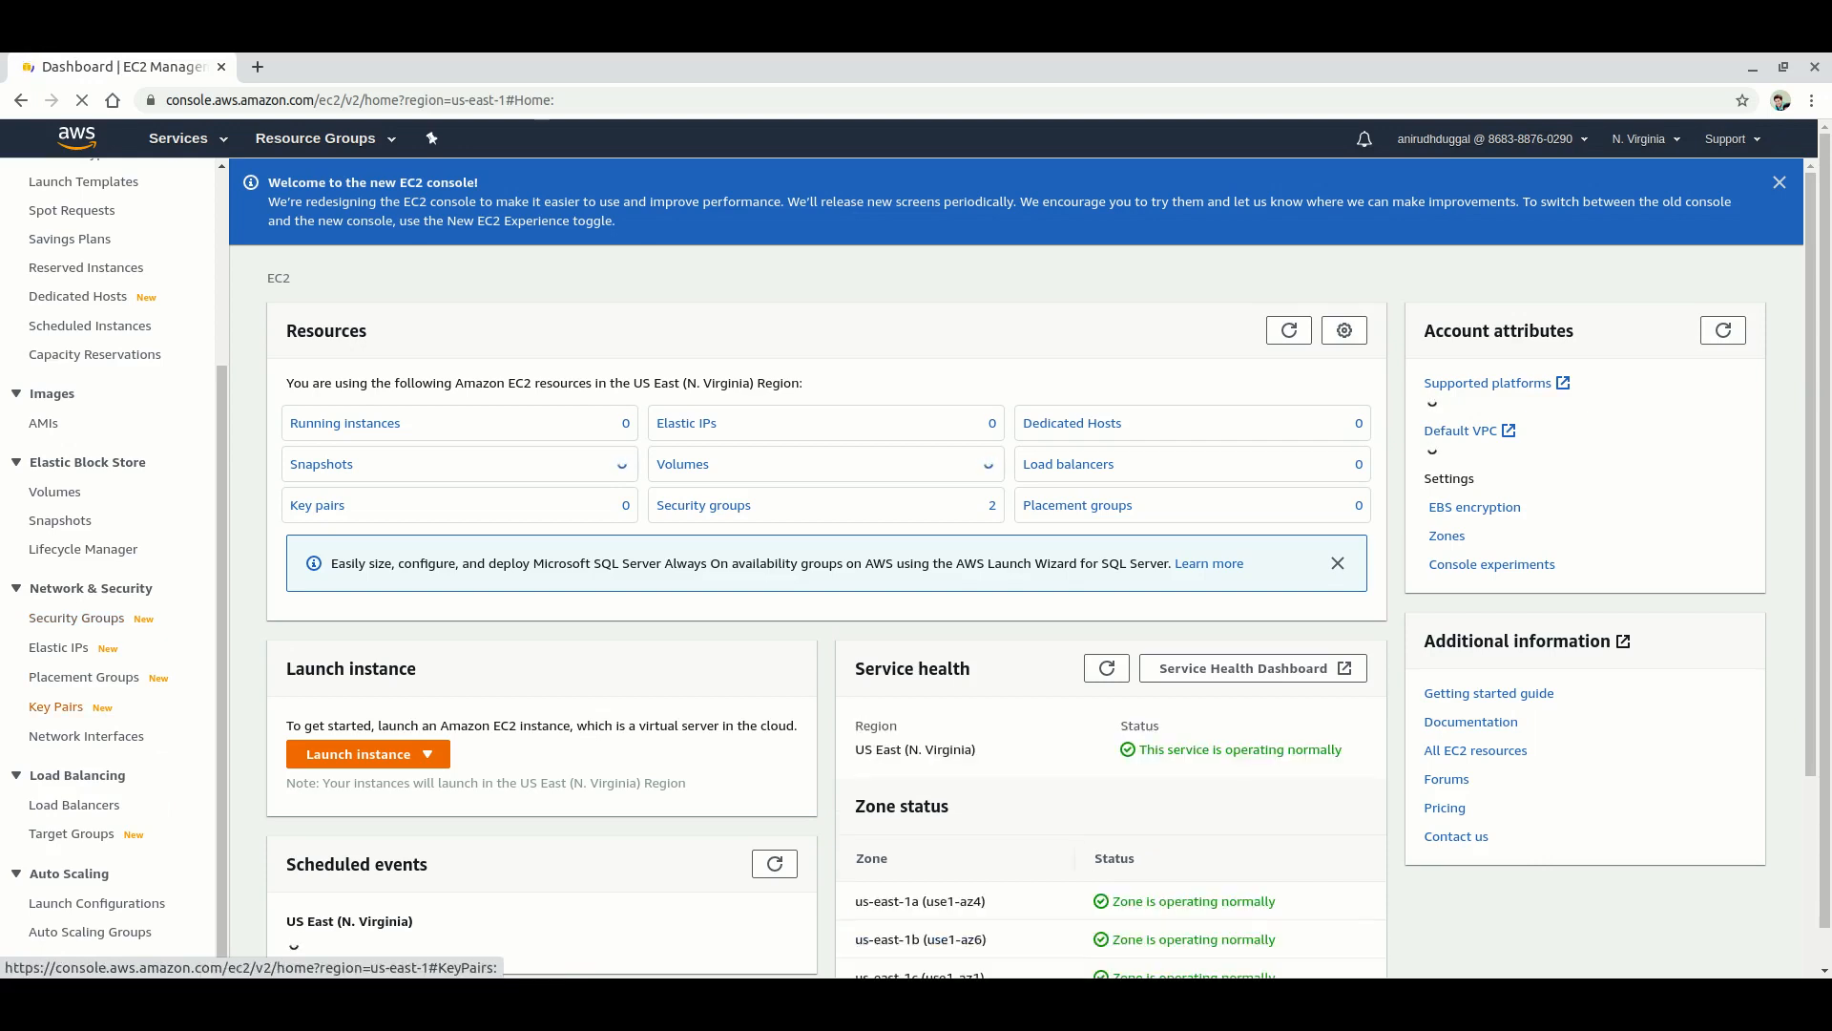
pyautogui.click(57, 706)
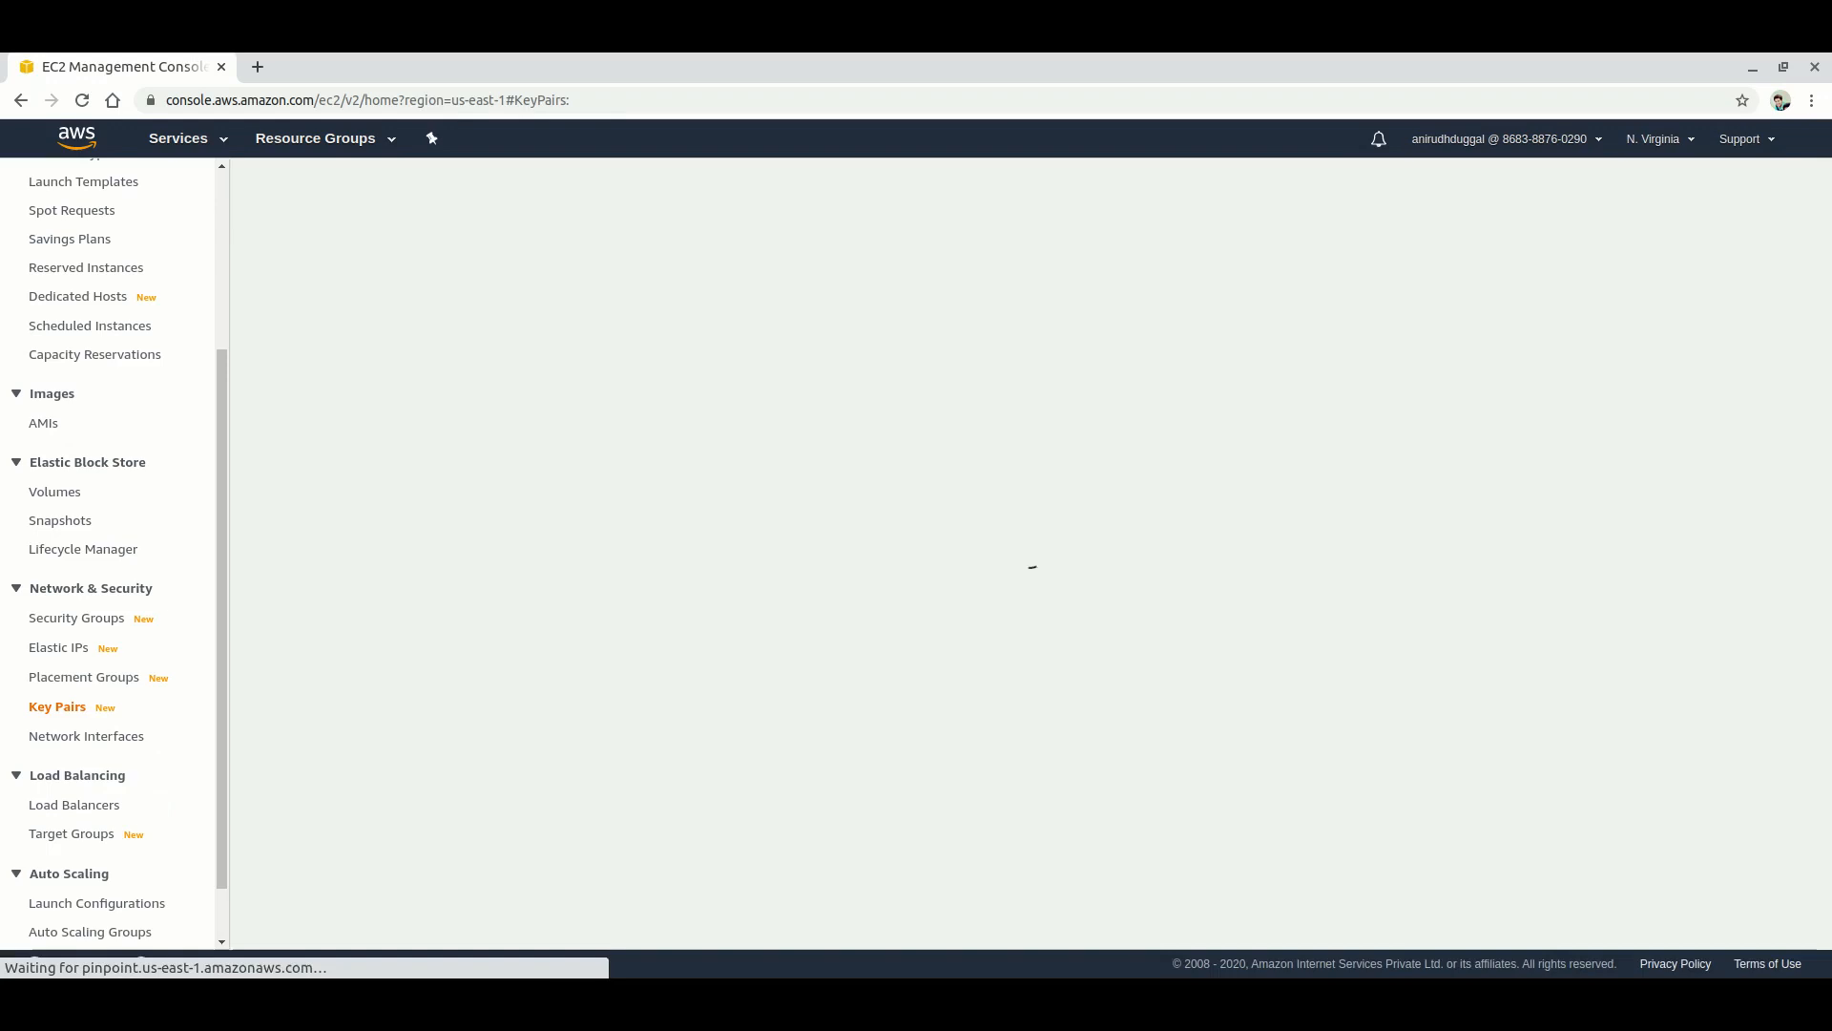
# Start a new key pair and name it demo
pyautogui.click(1743, 187)
pyautogui.click(326, 417)
pyautogui.press('Down')
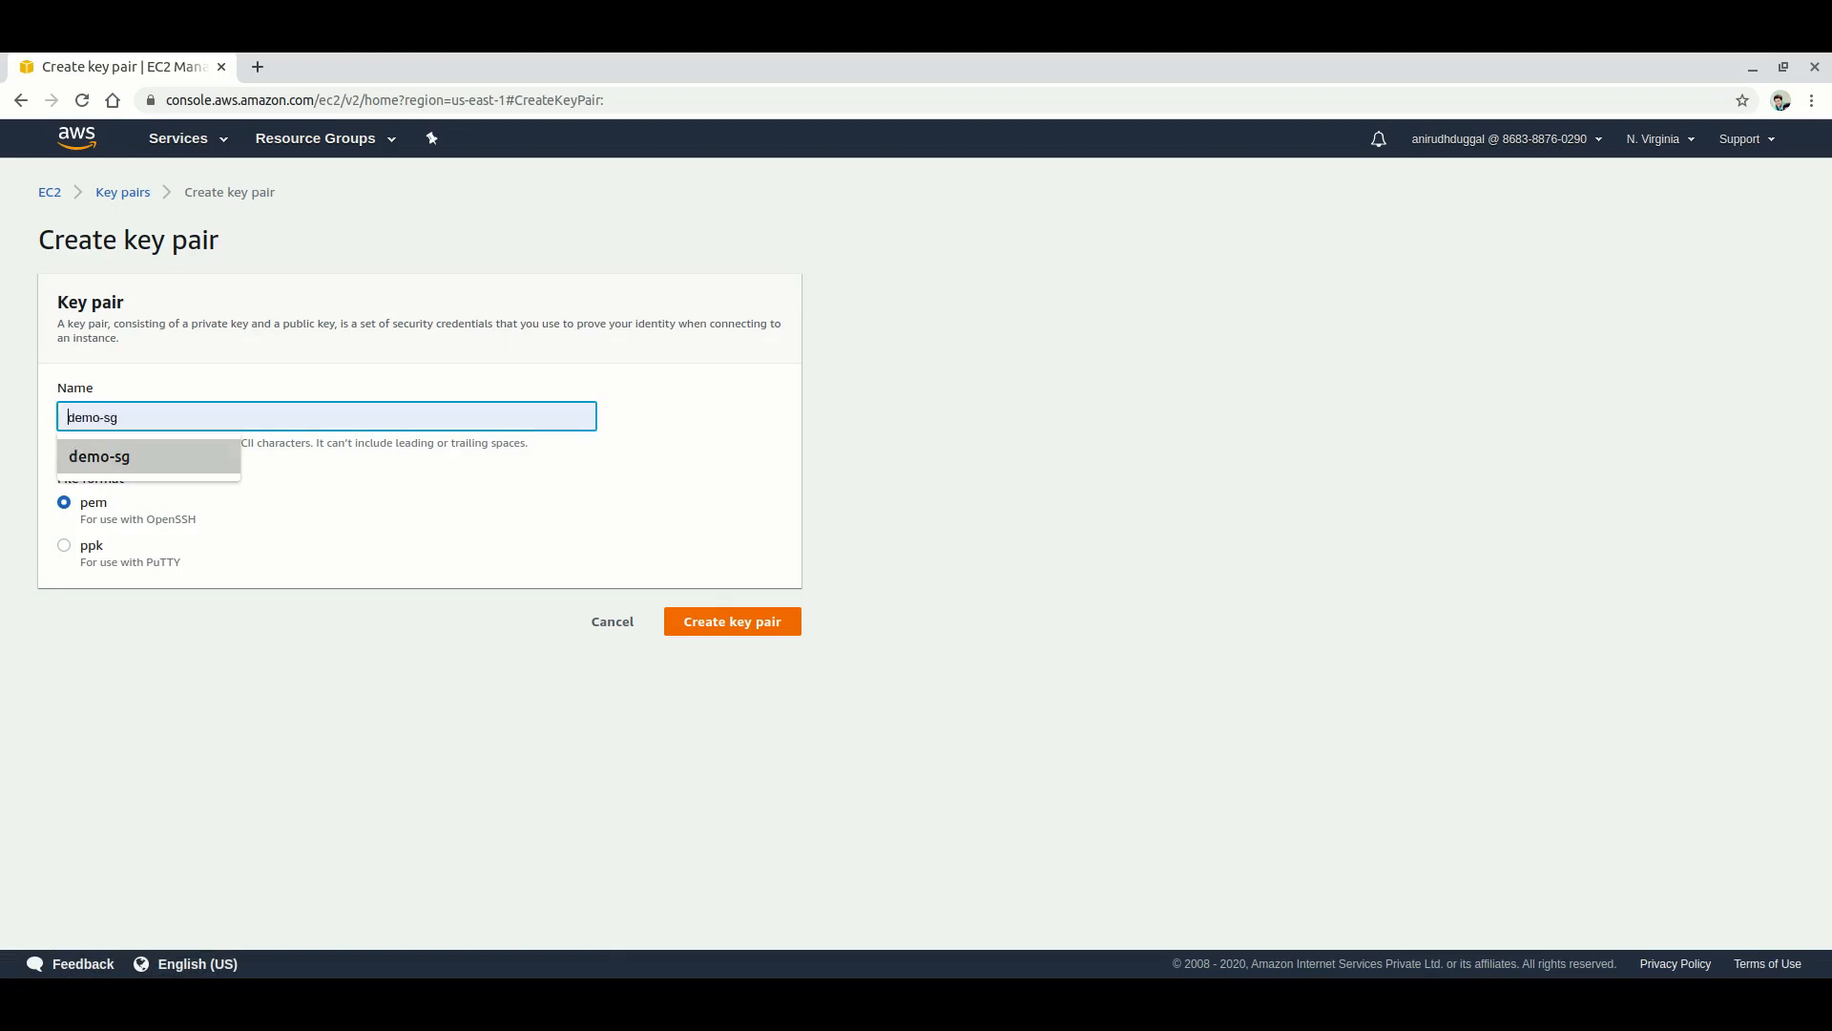
pyautogui.press('Return')
pyautogui.press('BackSpace')
pyautogui.press('BackSpace')
pyautogui.press('BackSpace')
pyautogui.press('BackSpace')
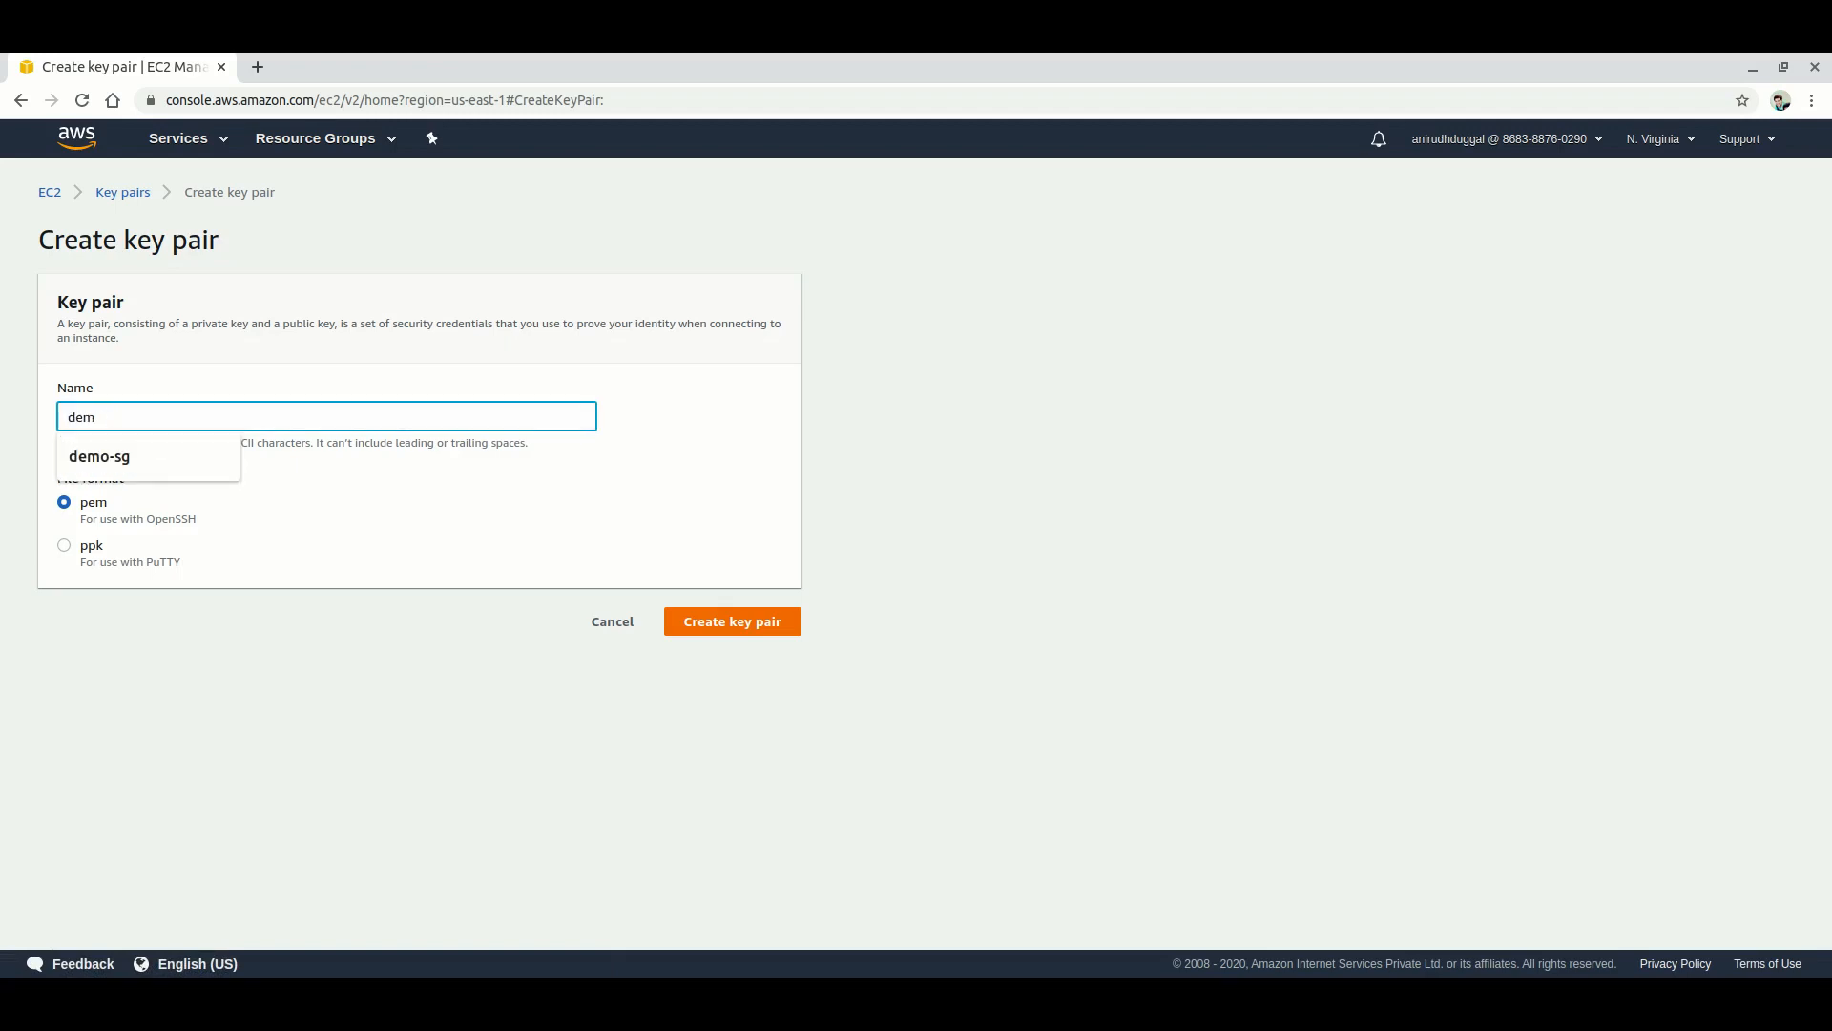
pyautogui.write('o')
pyautogui.press('Tab')
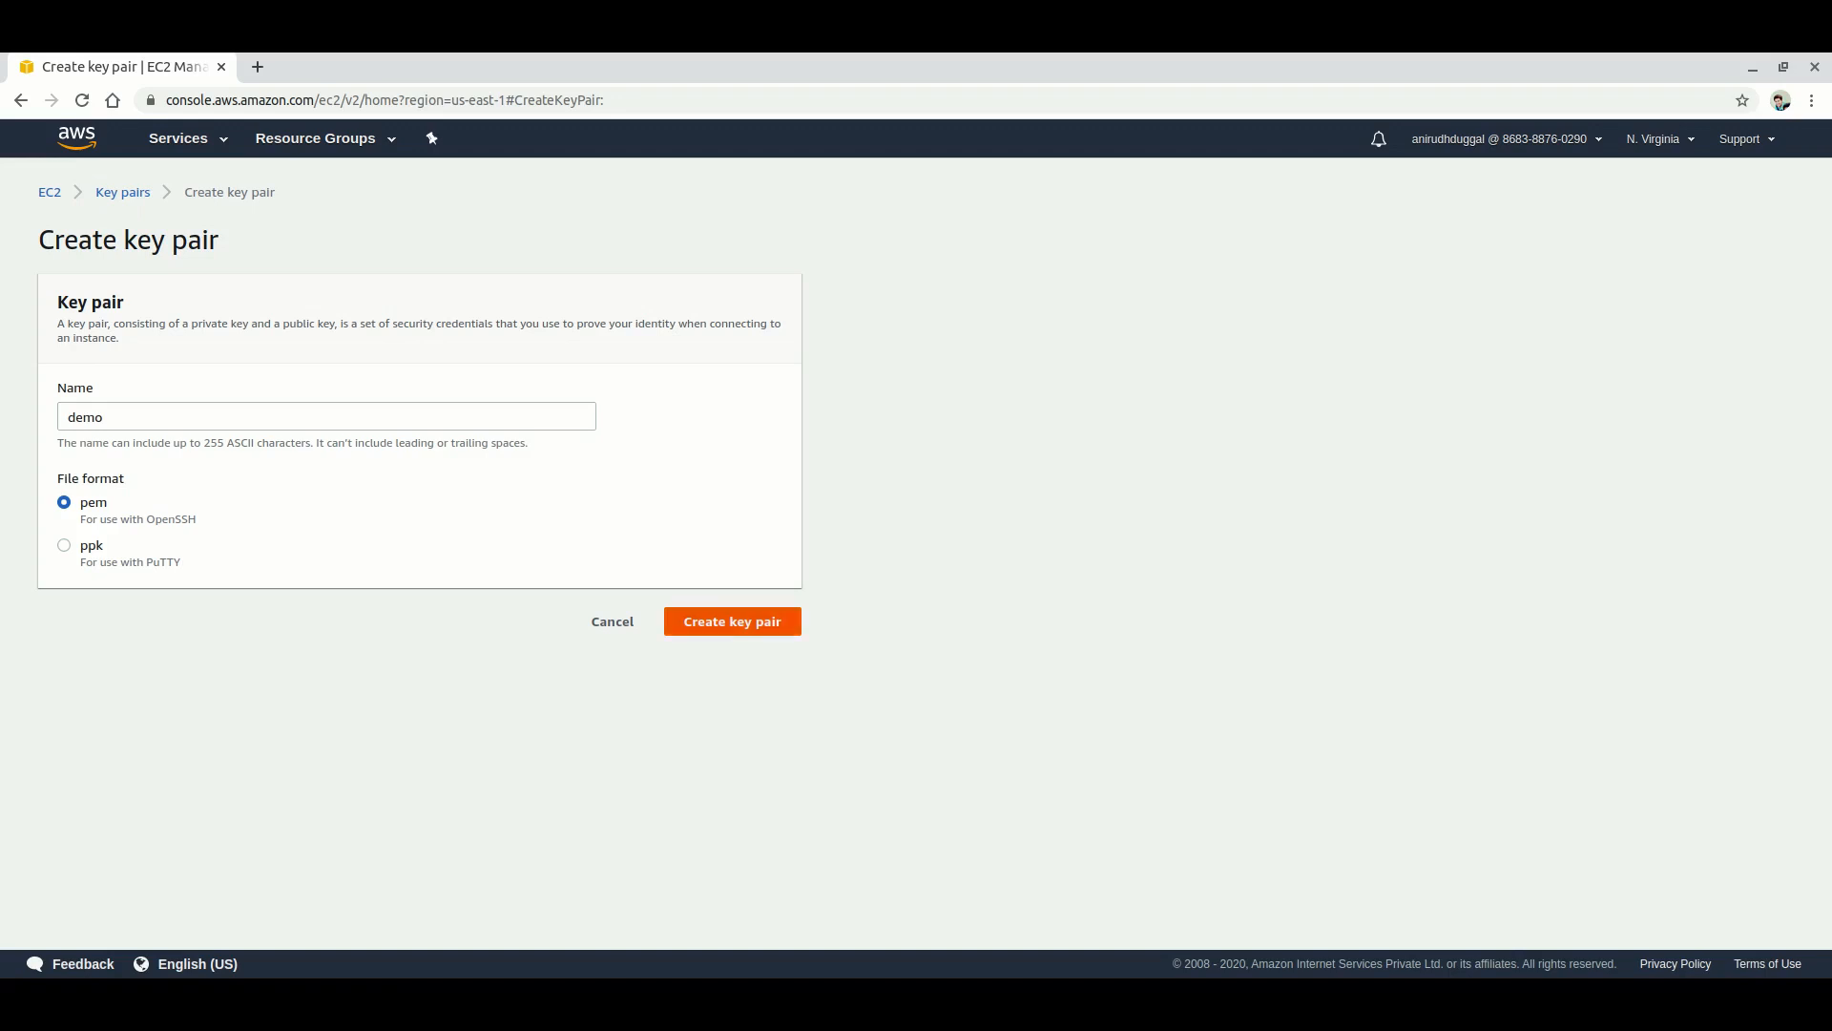
# Create the key pair in pem format and save the private key file as demo.pem on the Desktop
pyautogui.click(733, 622)
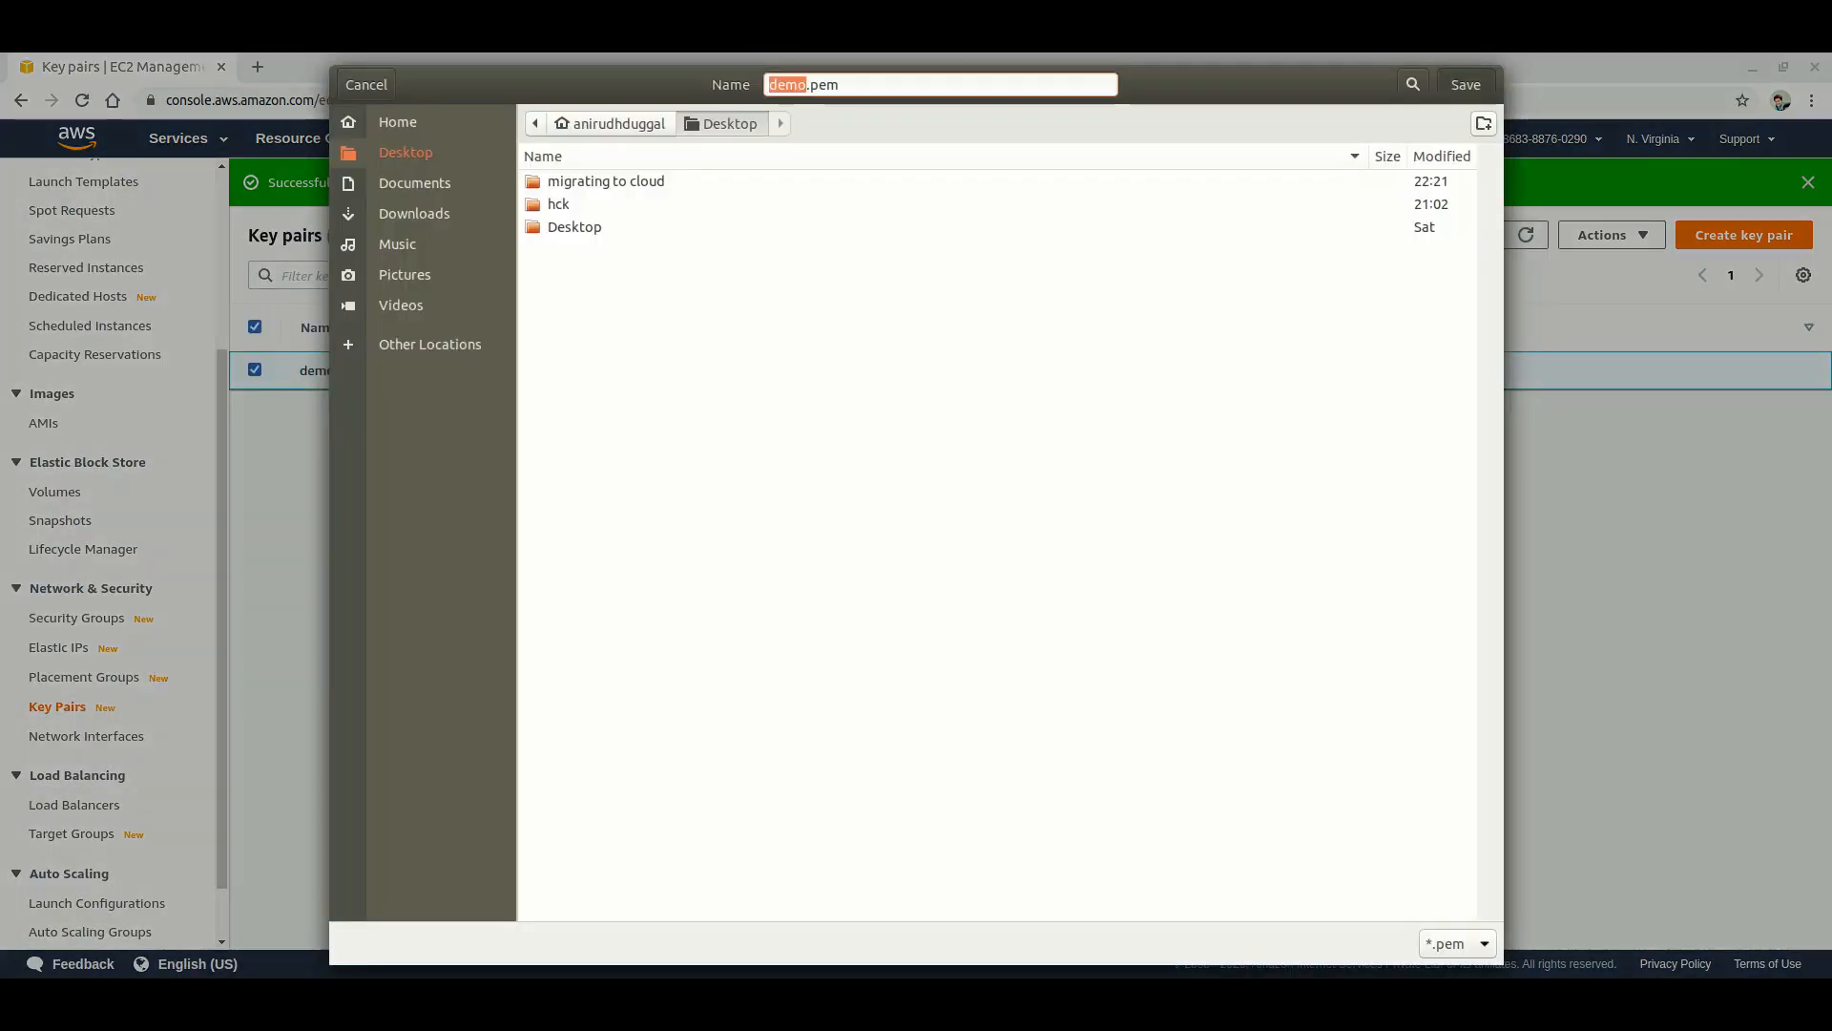
pyautogui.press('Return')
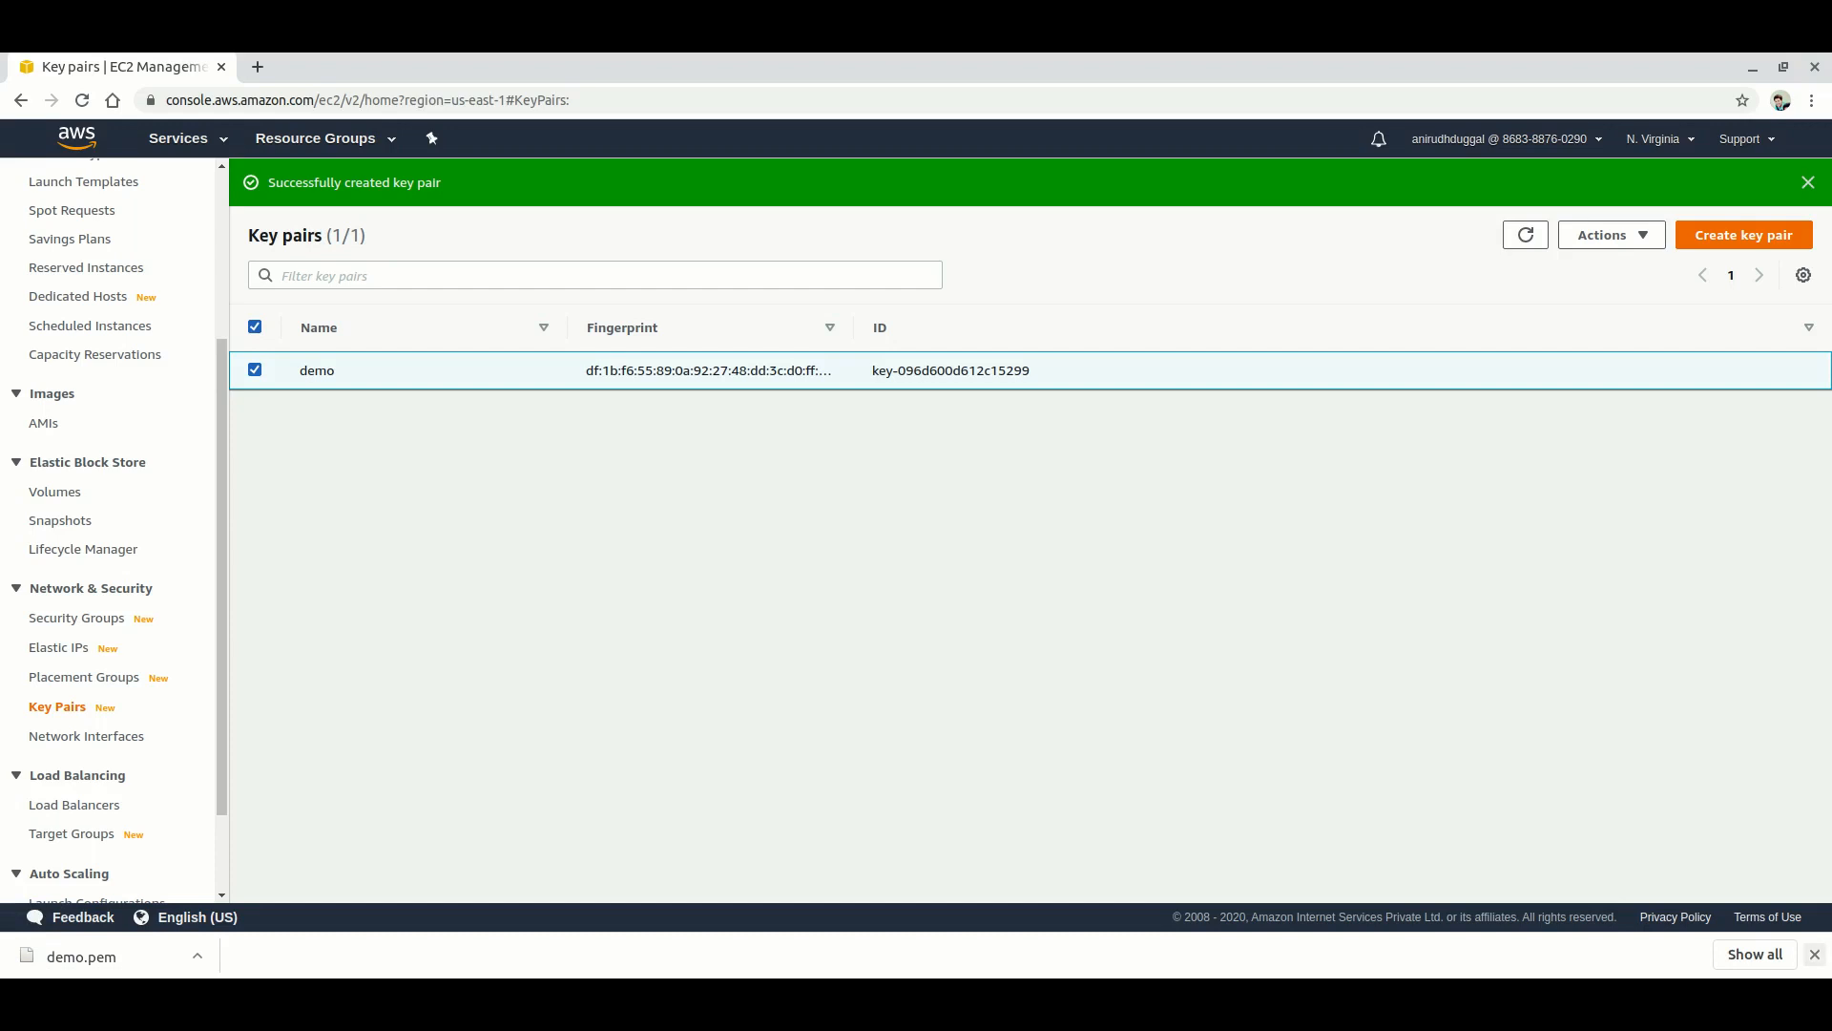
pyautogui.click(1814, 953)
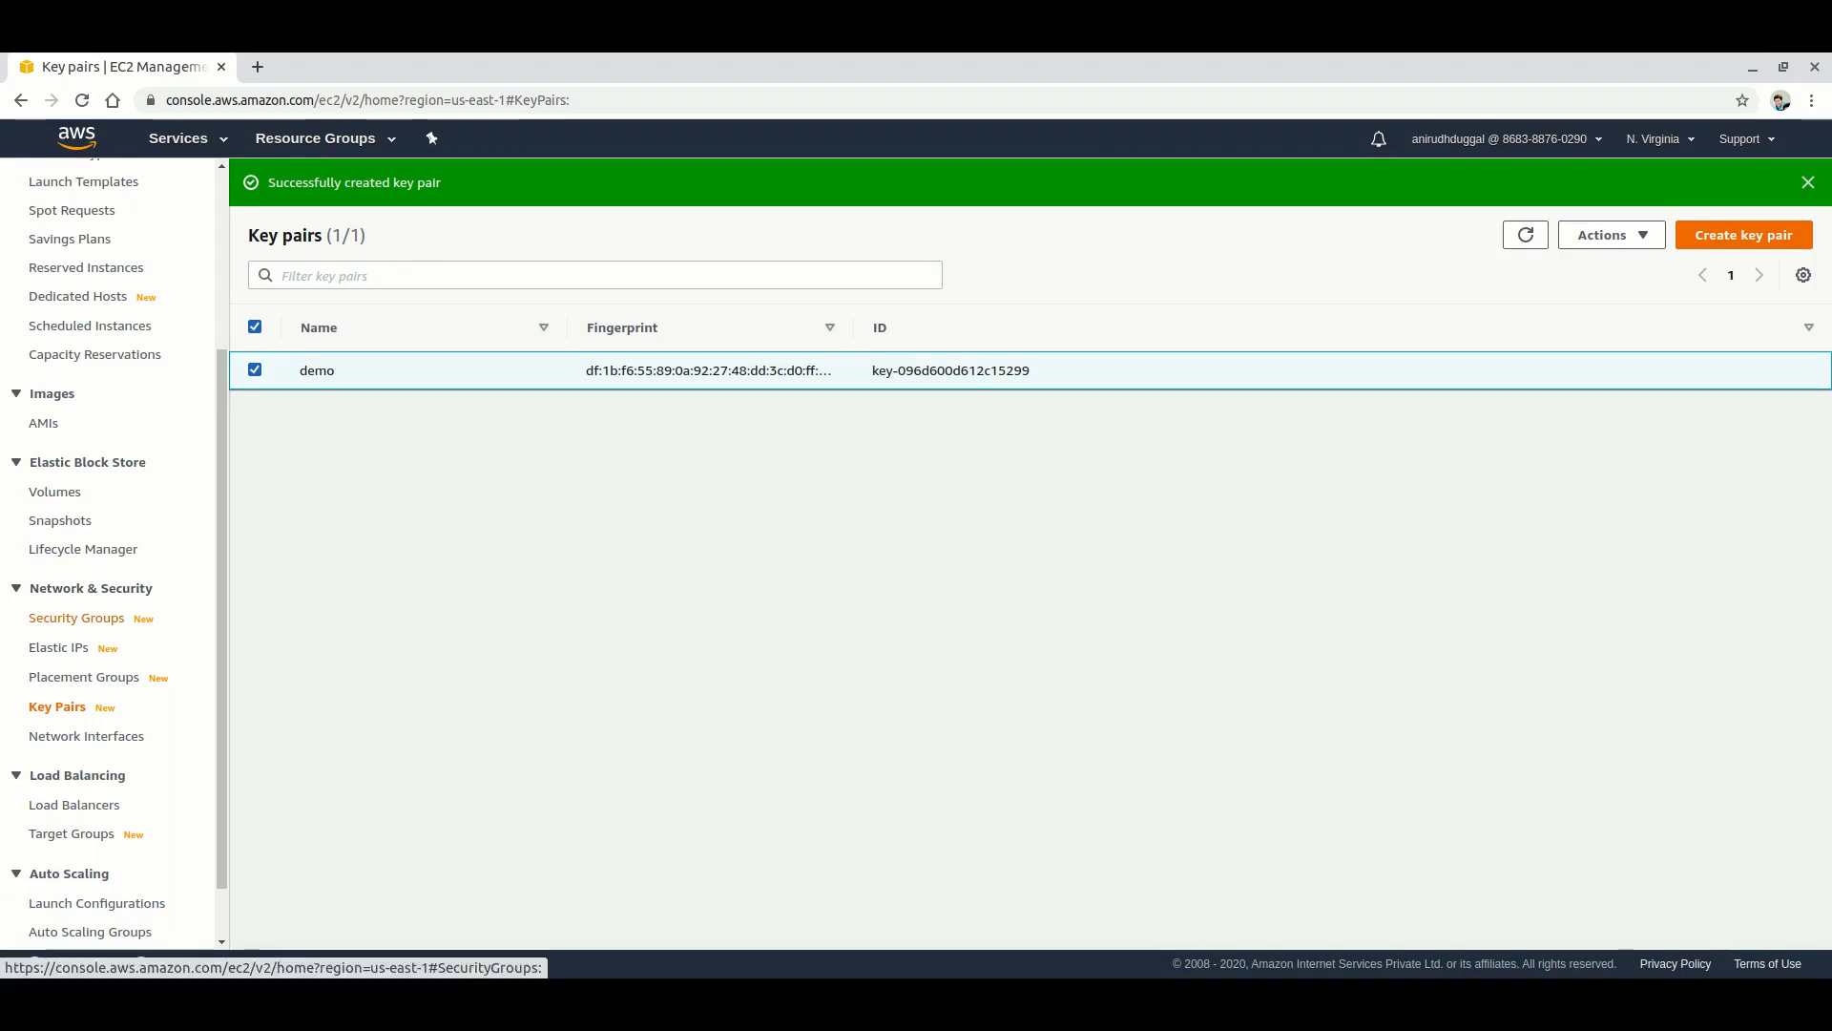
# Start a new security group with the name demo and description demo, keeping the VPC vpc-a3eed5d9
pyautogui.click(78, 618)
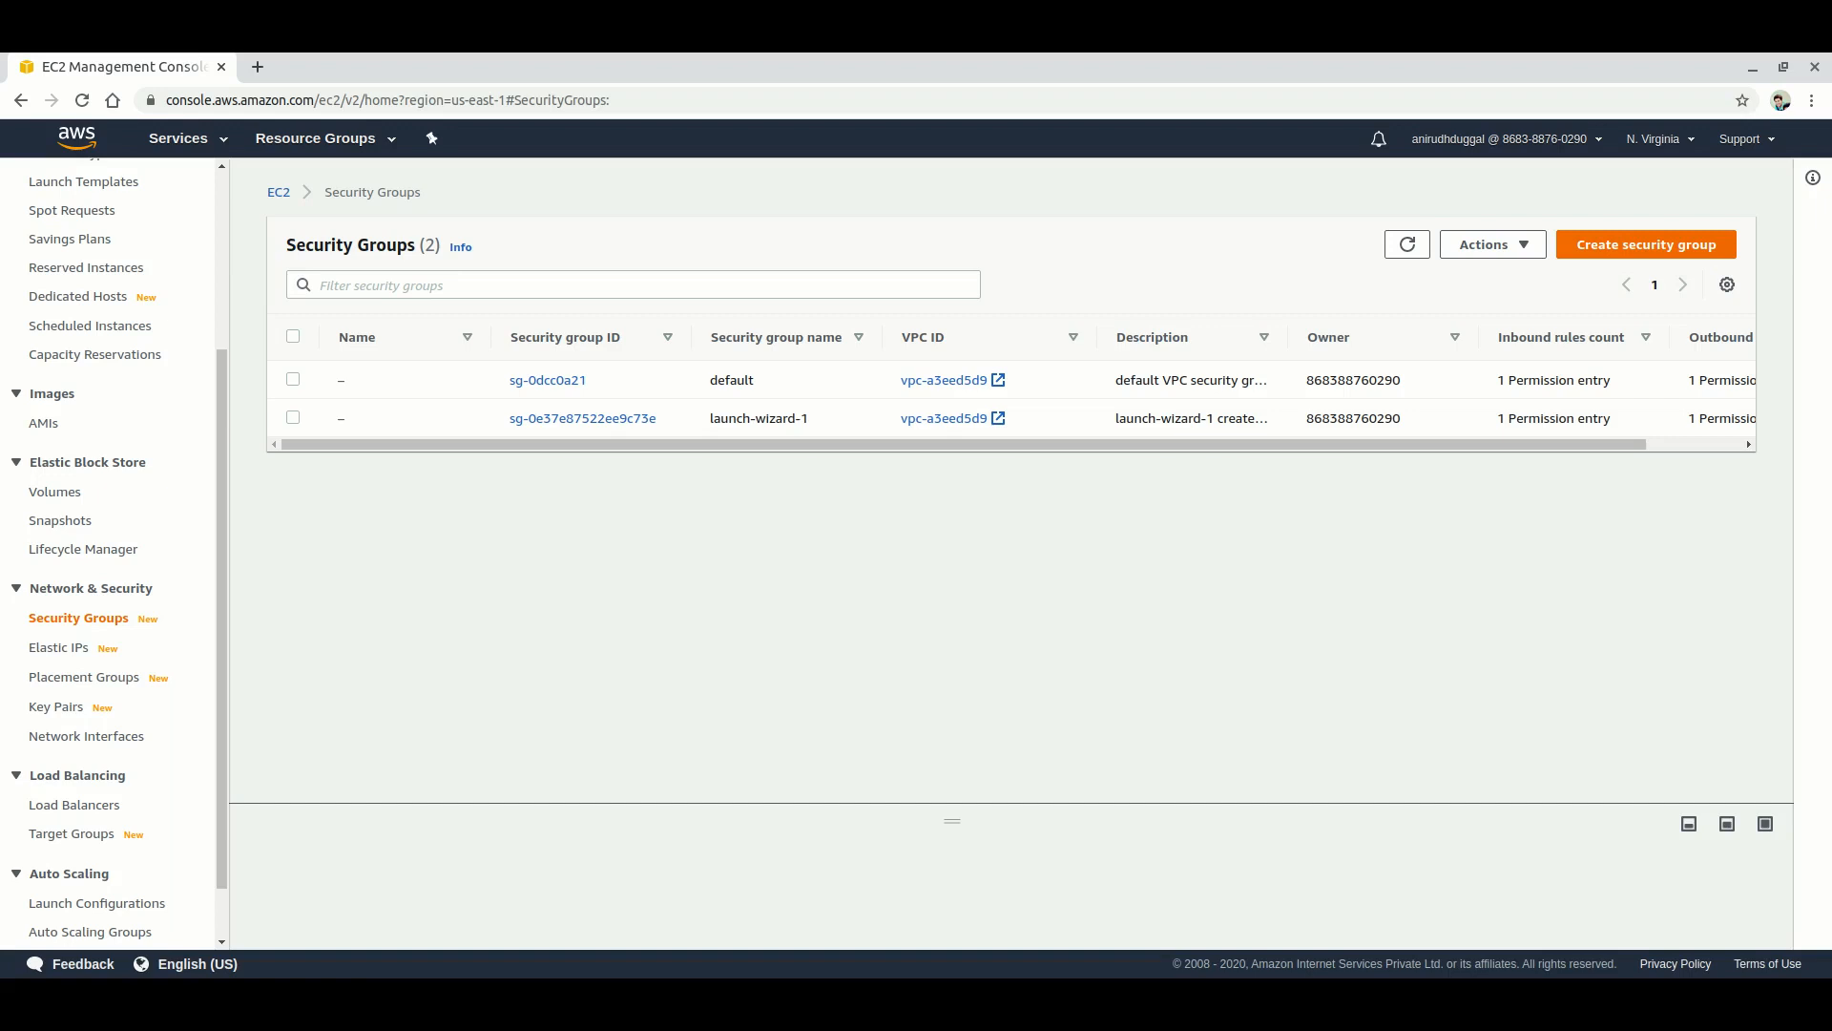
pyautogui.click(1646, 244)
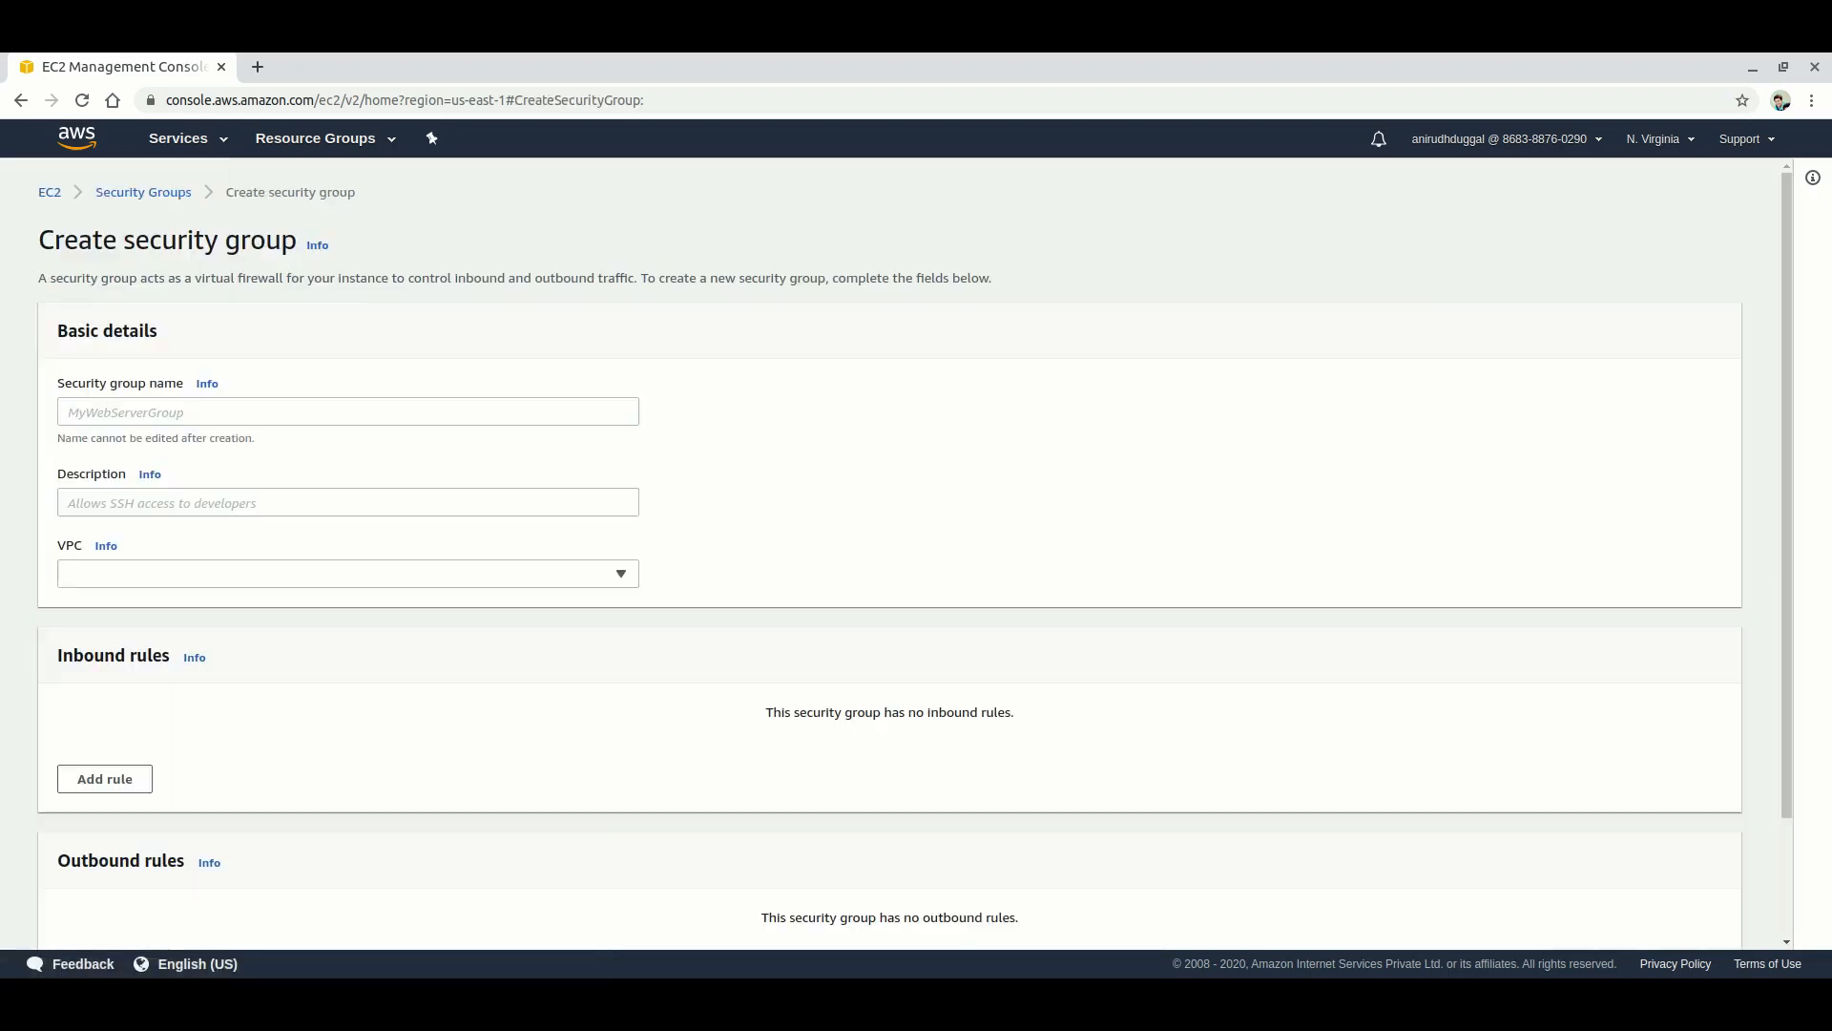
pyautogui.write('demo')
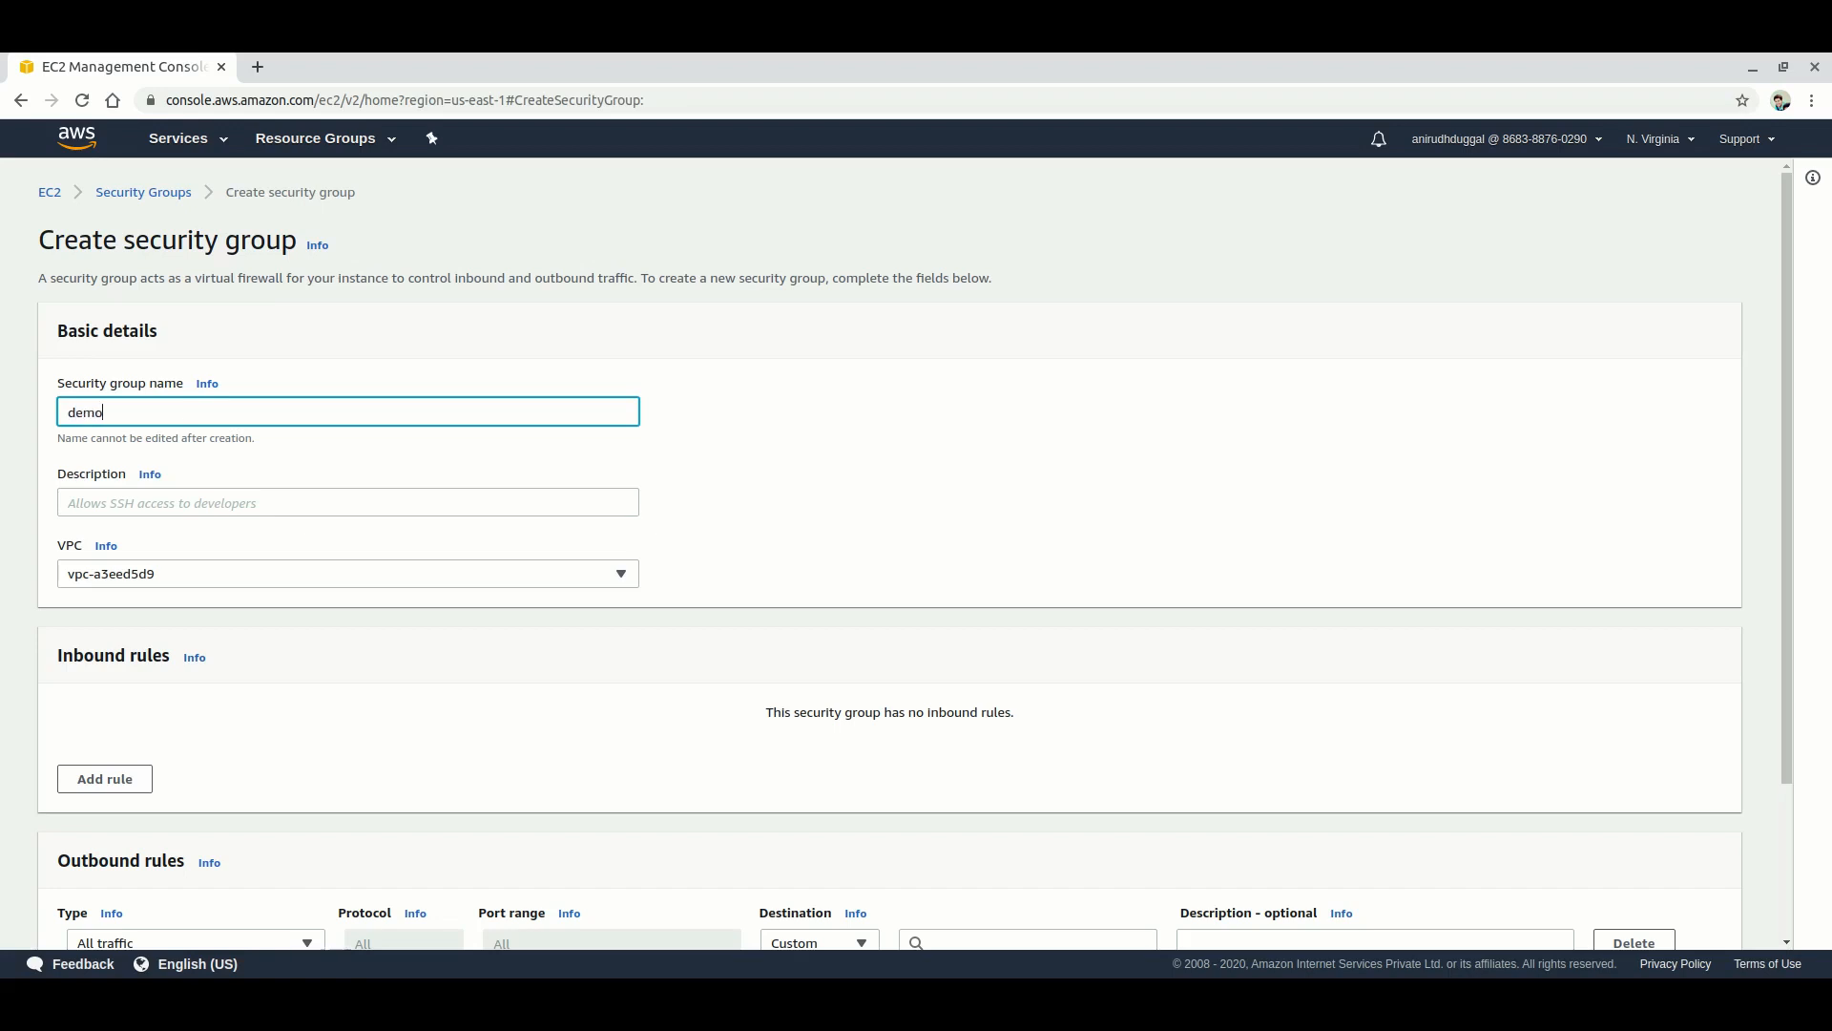
pyautogui.hotkey('ctrl', 'a')
pyautogui.press('Tab')
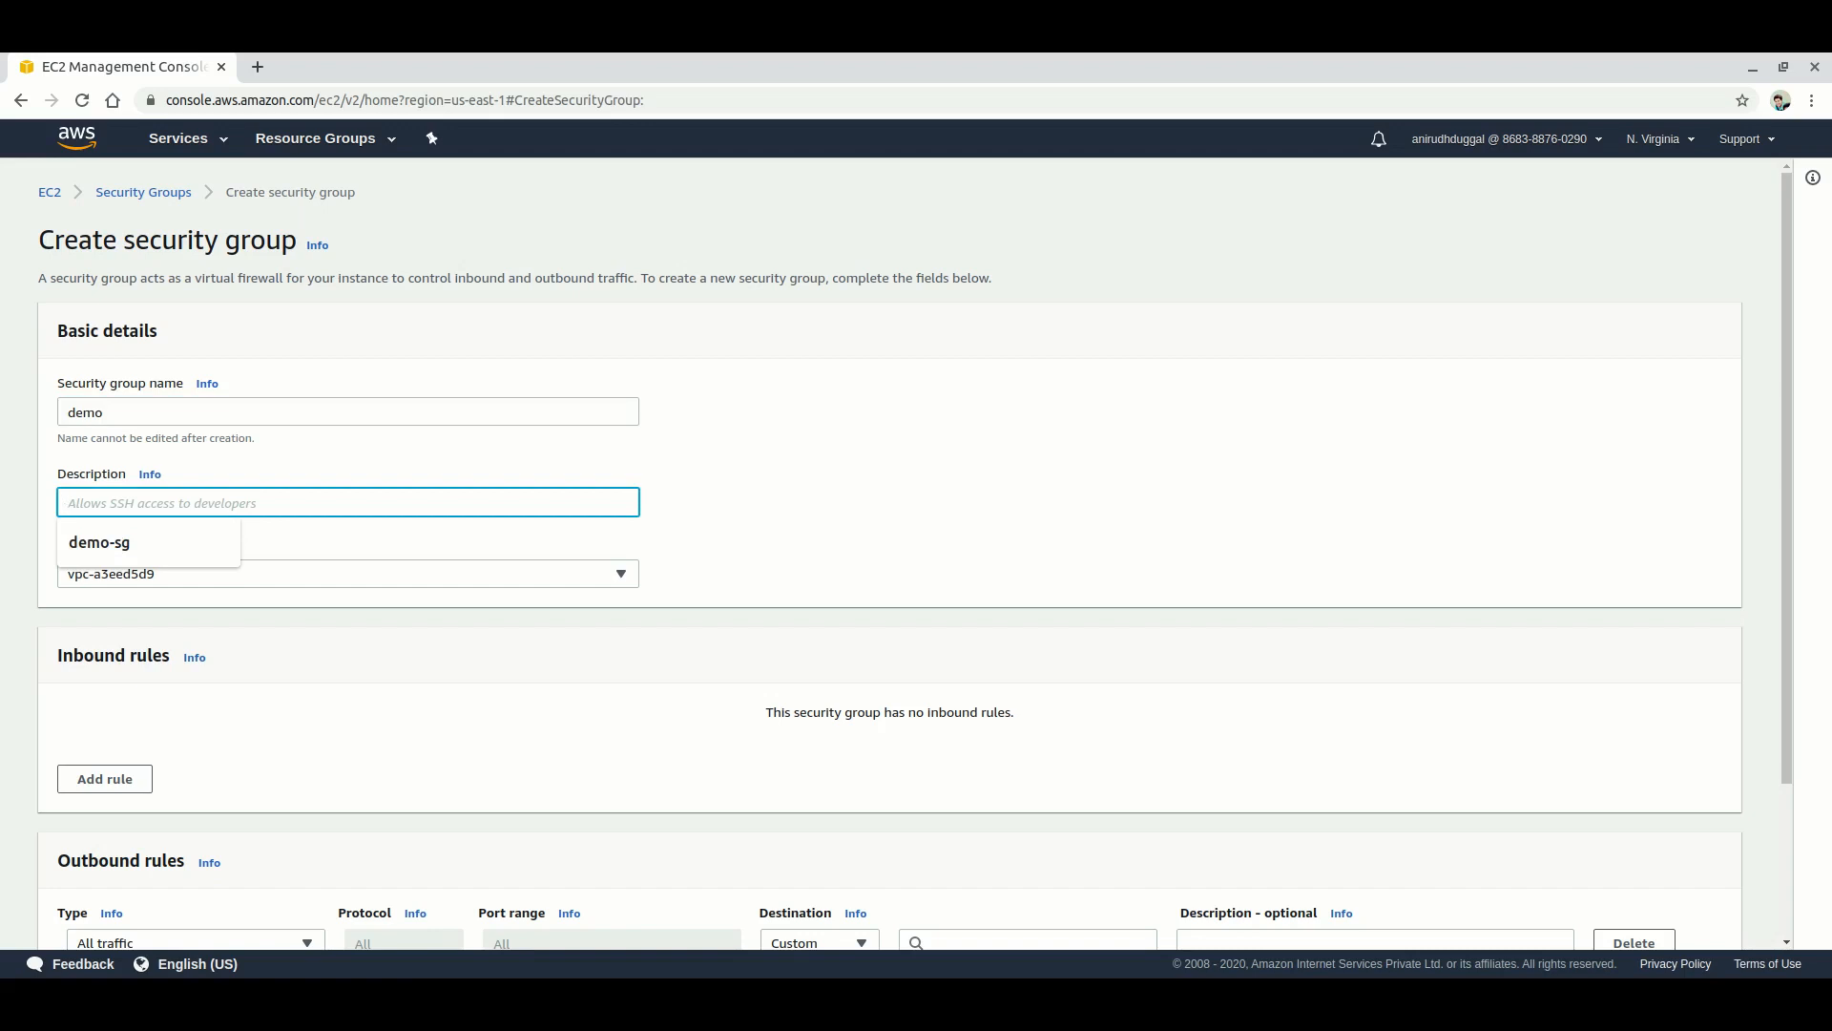
pyautogui.write('demo')
pyautogui.press('Tab')
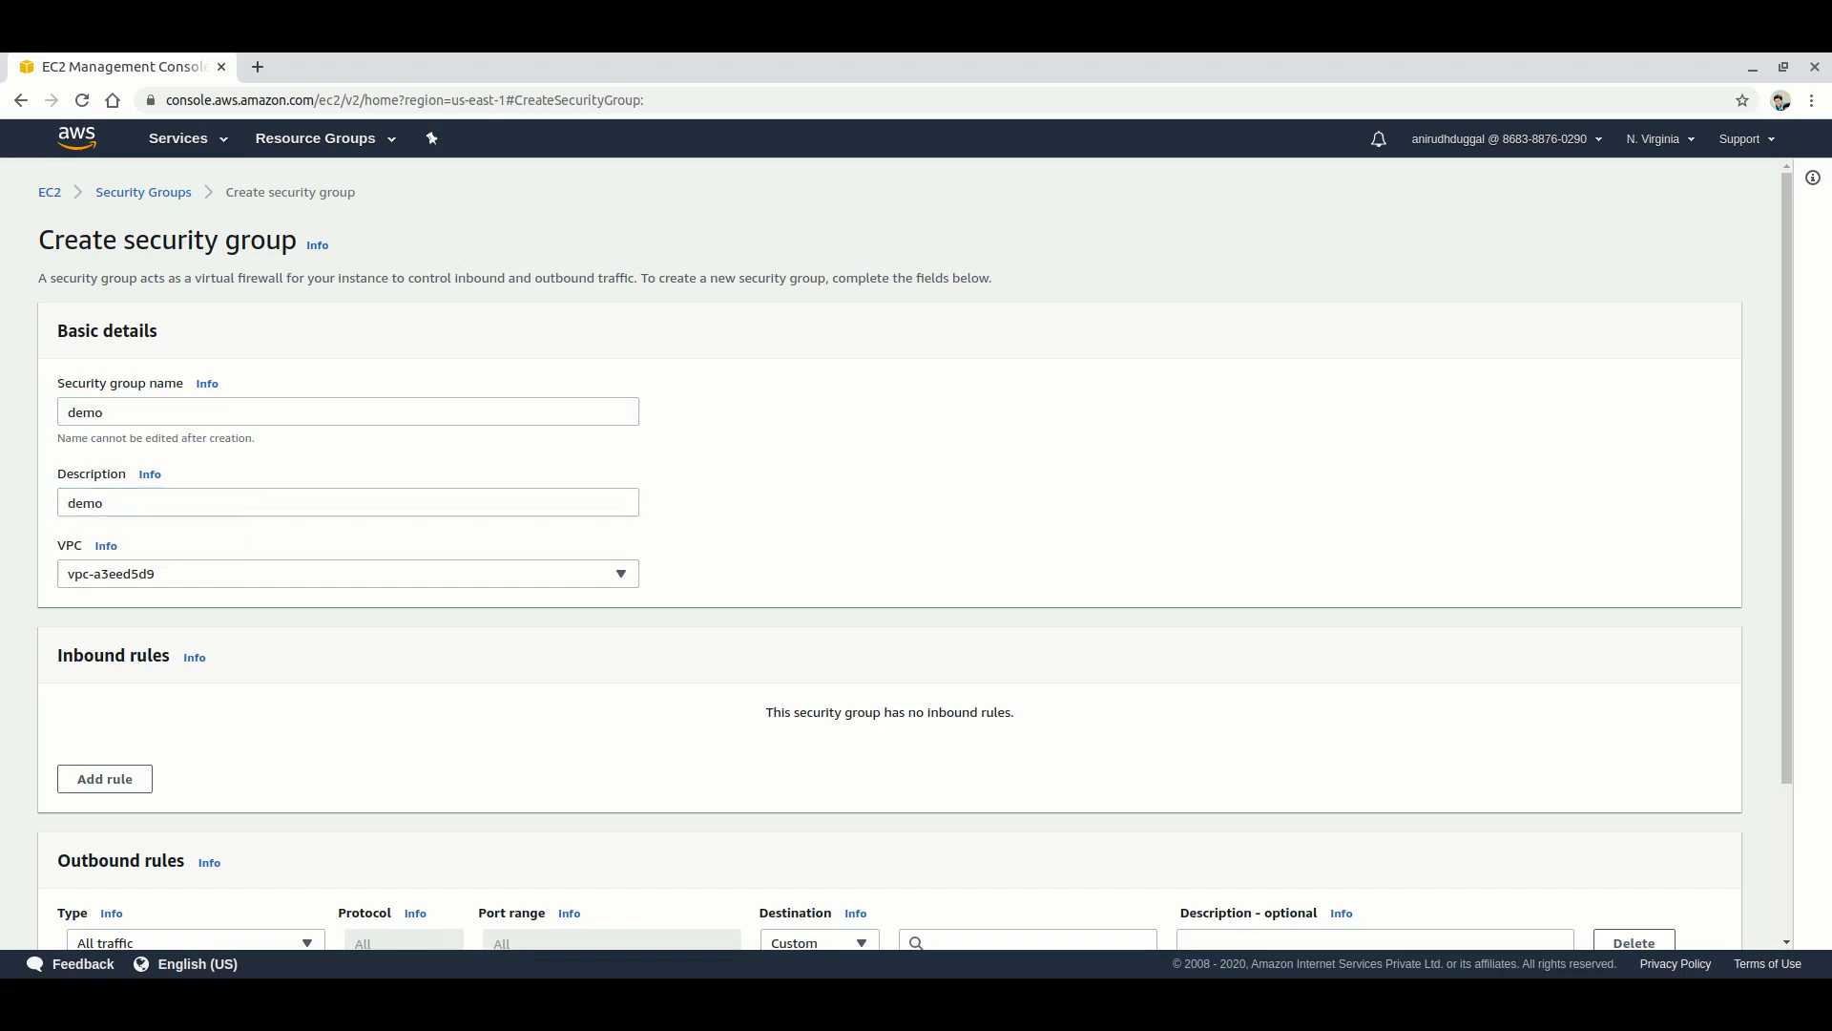
pyautogui.press('space')
pyautogui.press('Return')
# Add an inbound rule of type SSH to the security group with its source set to Anywhere
pyautogui.scroll(-1, 914, 561)
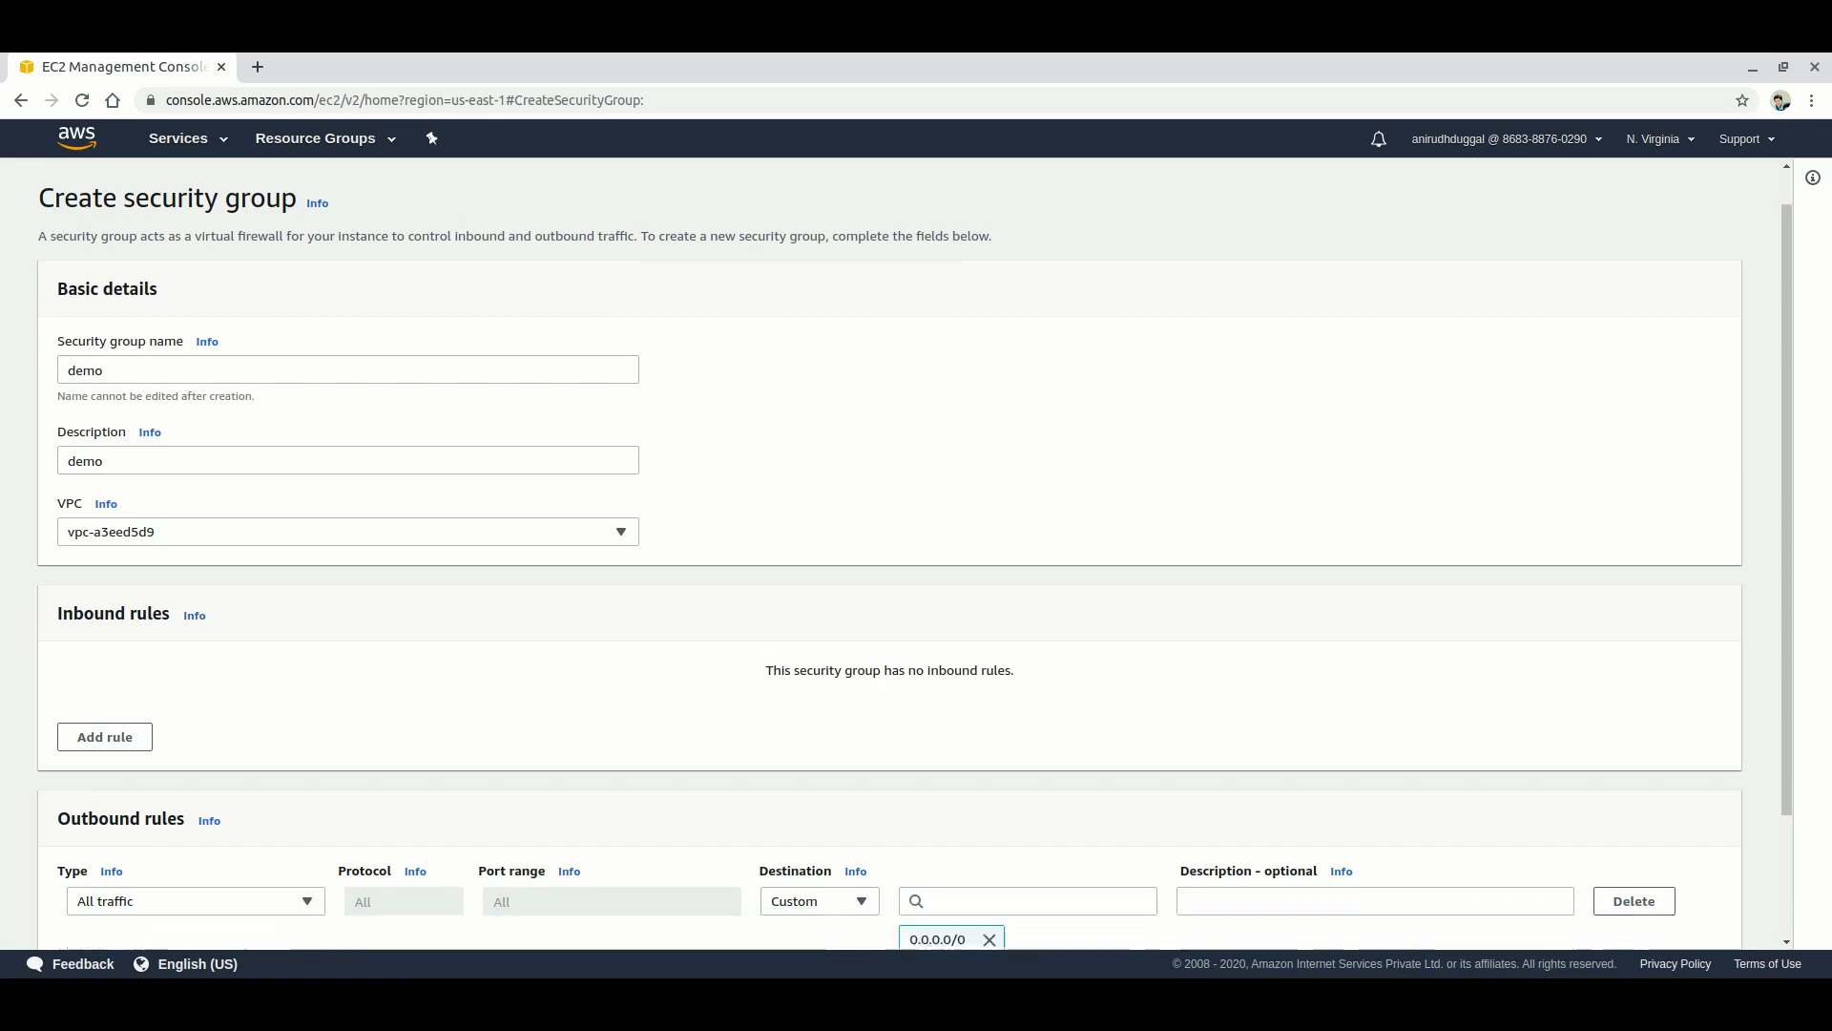
pyautogui.scroll(-1, 911, 558)
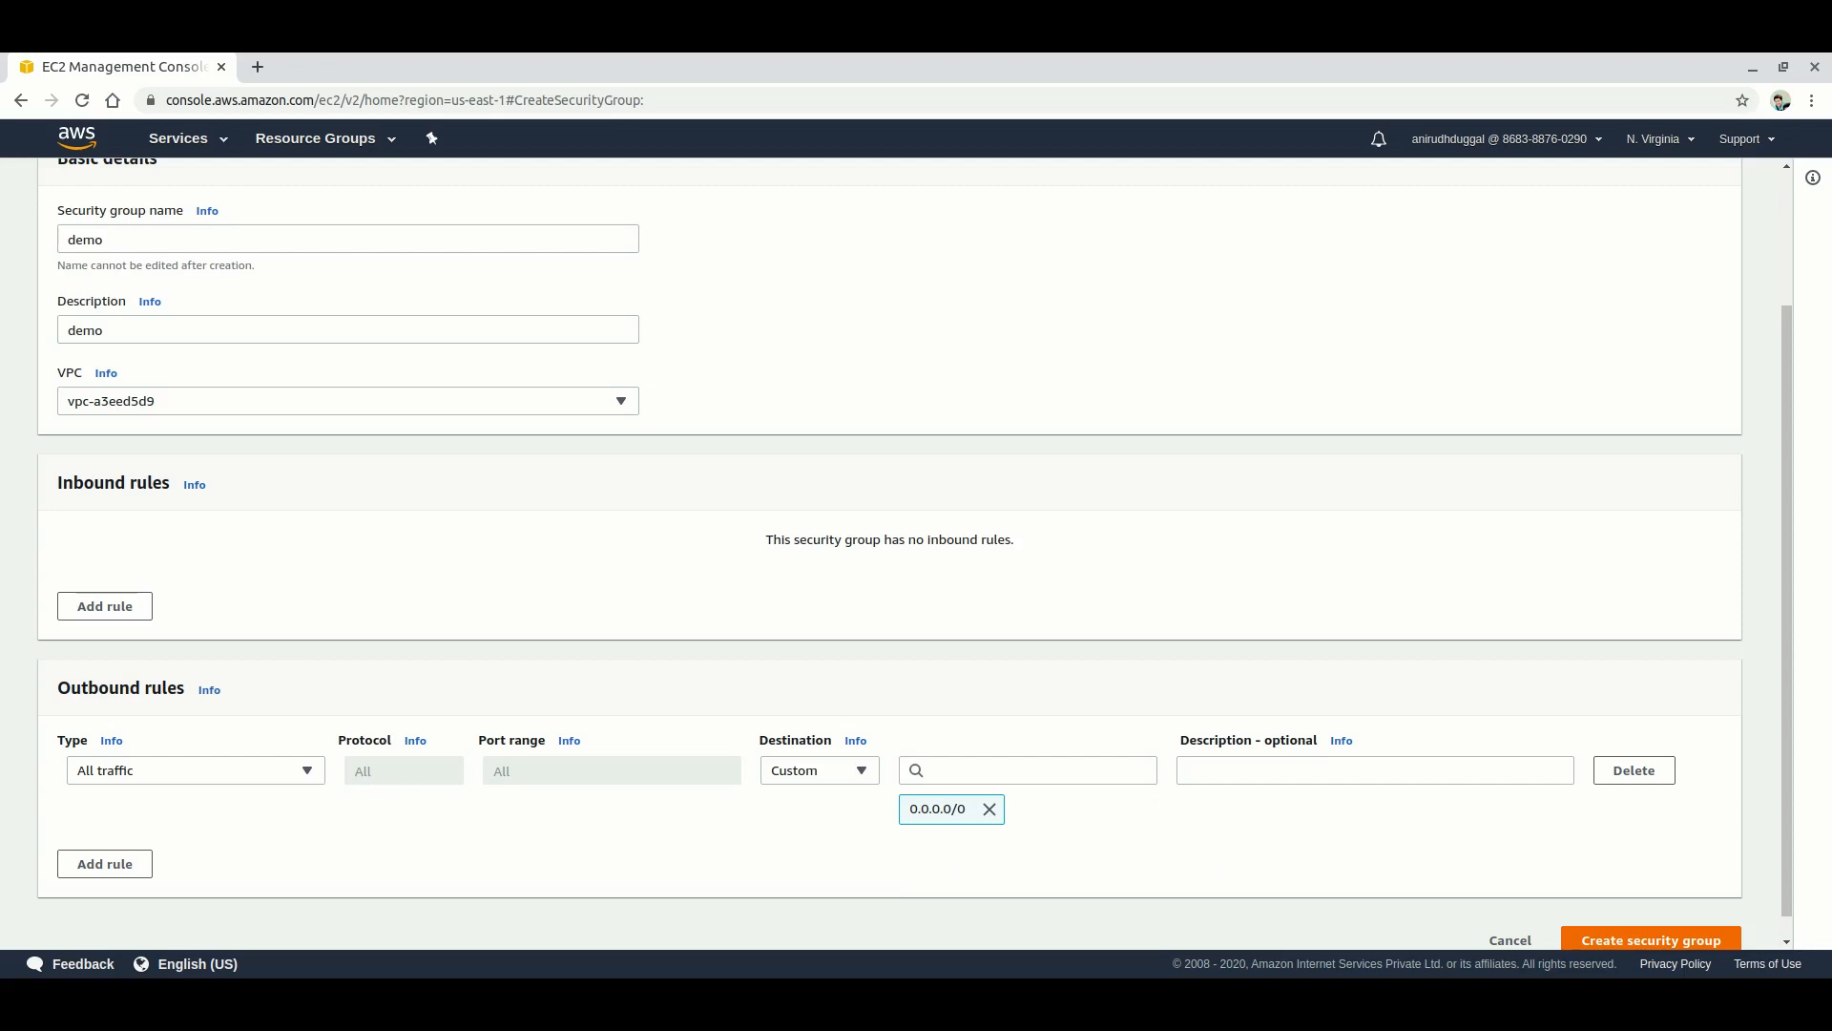
pyautogui.click(105, 606)
pyautogui.click(196, 564)
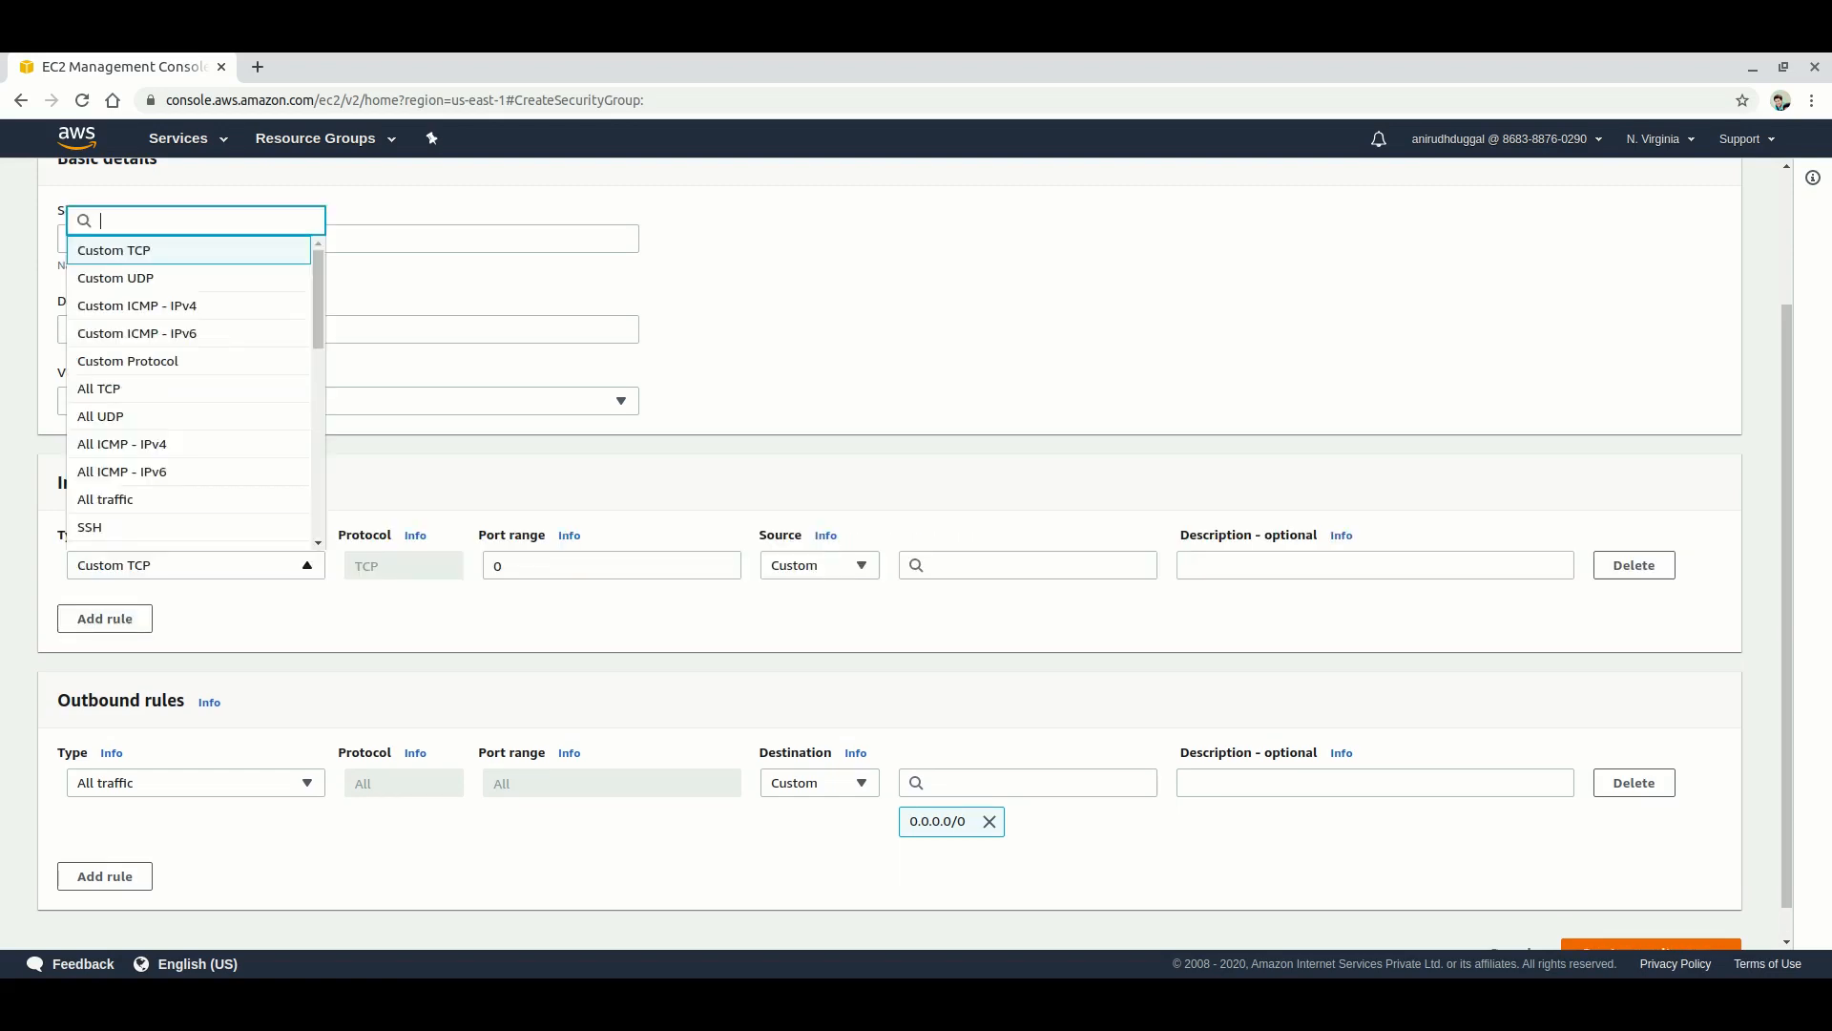
pyautogui.write('ss')
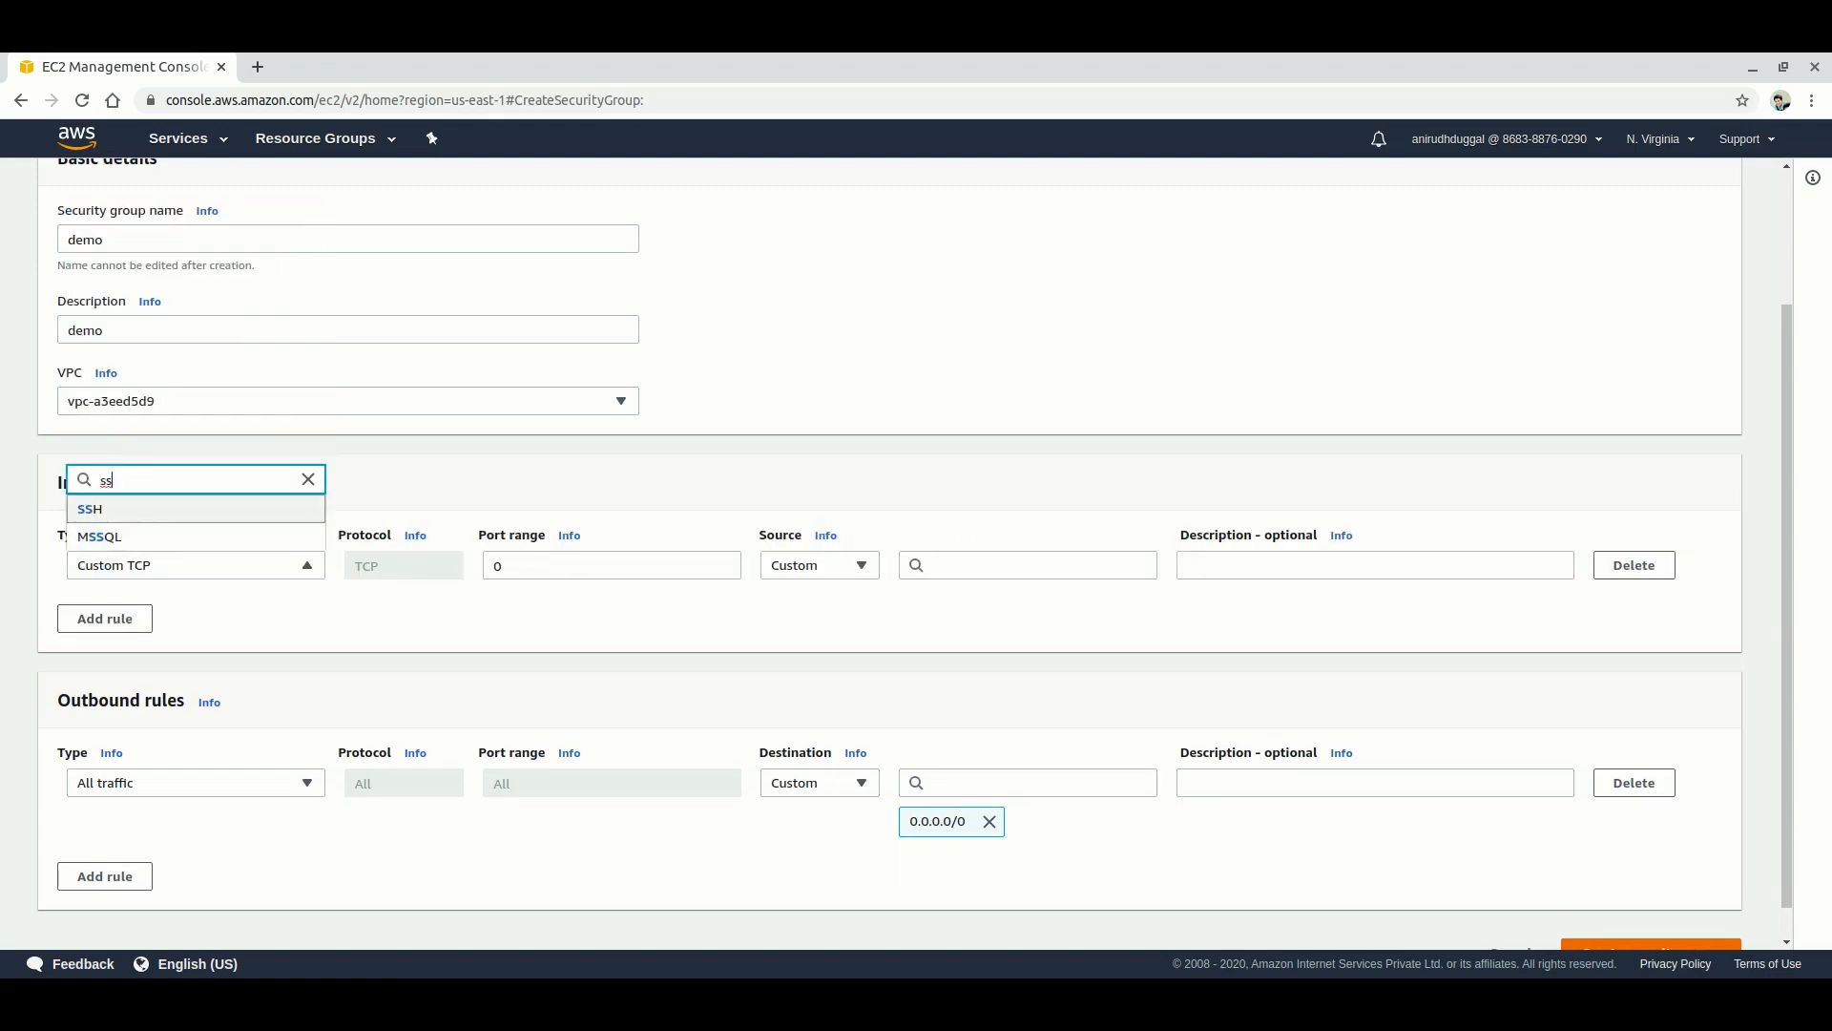
pyautogui.press('Return')
pyautogui.click(820, 565)
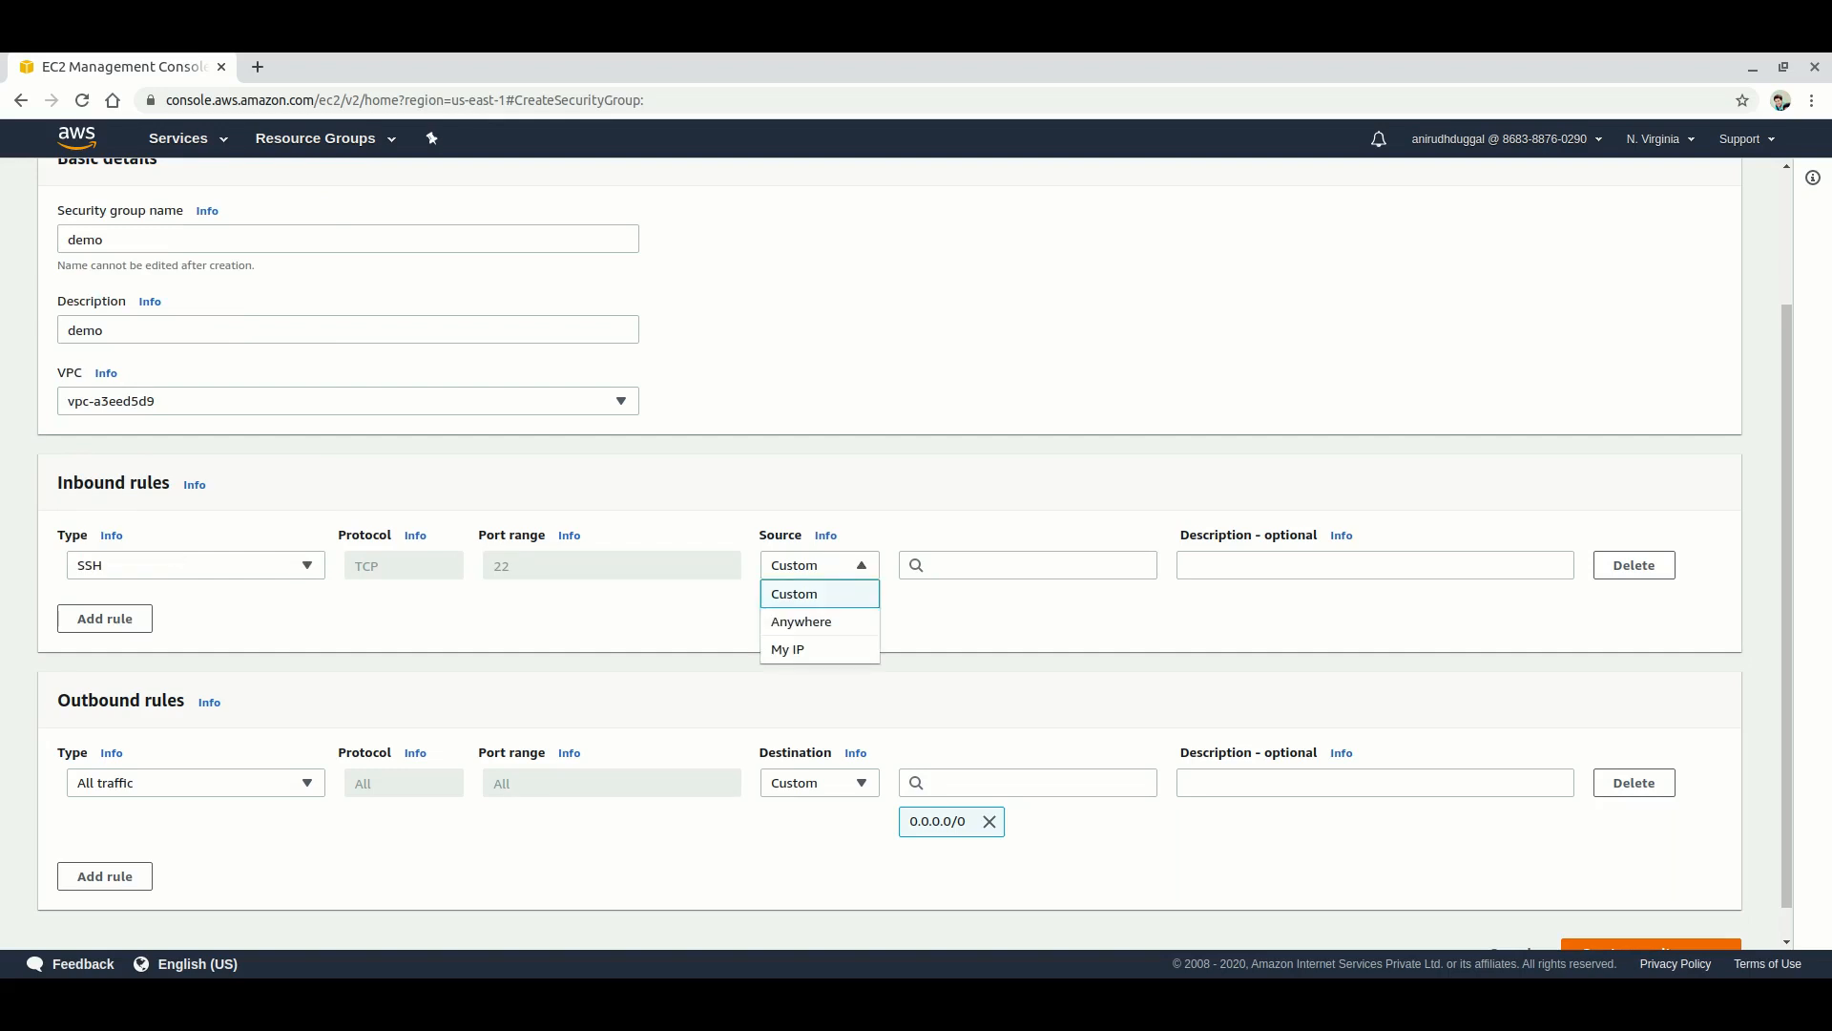
pyautogui.click(820, 622)
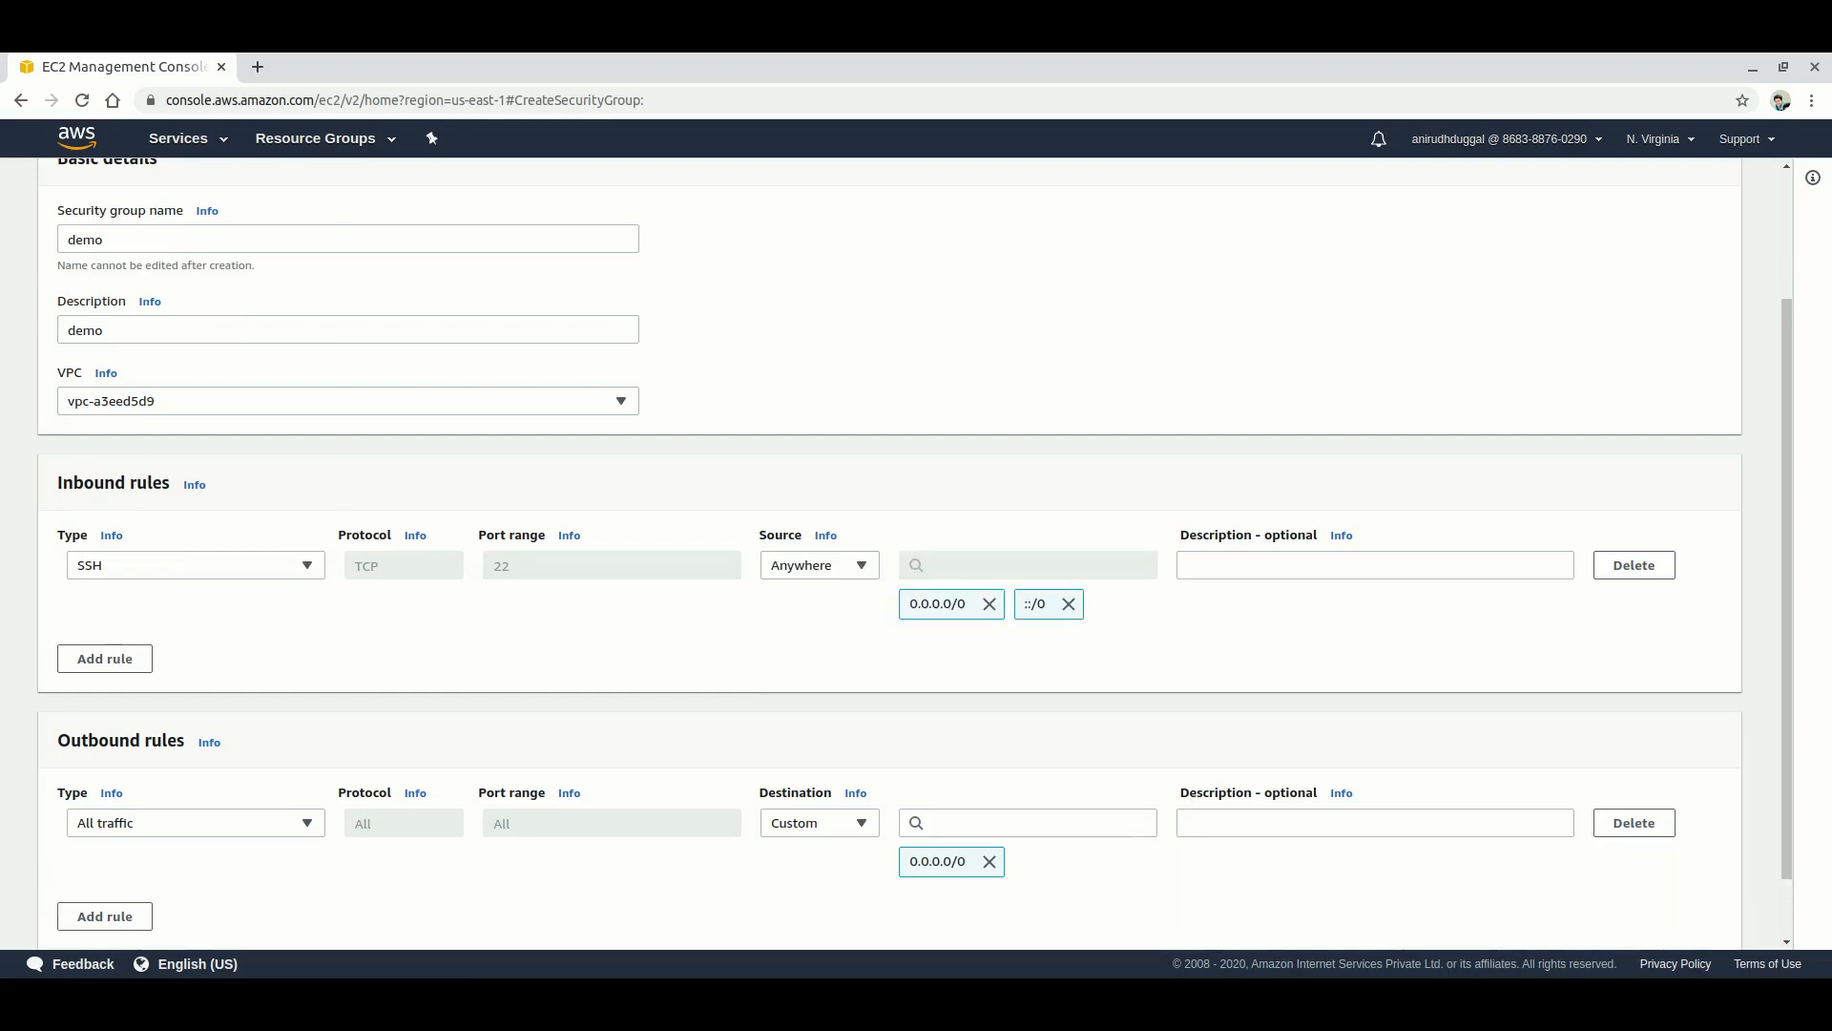
# Switch the SSH rule's source to My IP and return it to Anywhere
pyautogui.click(820, 565)
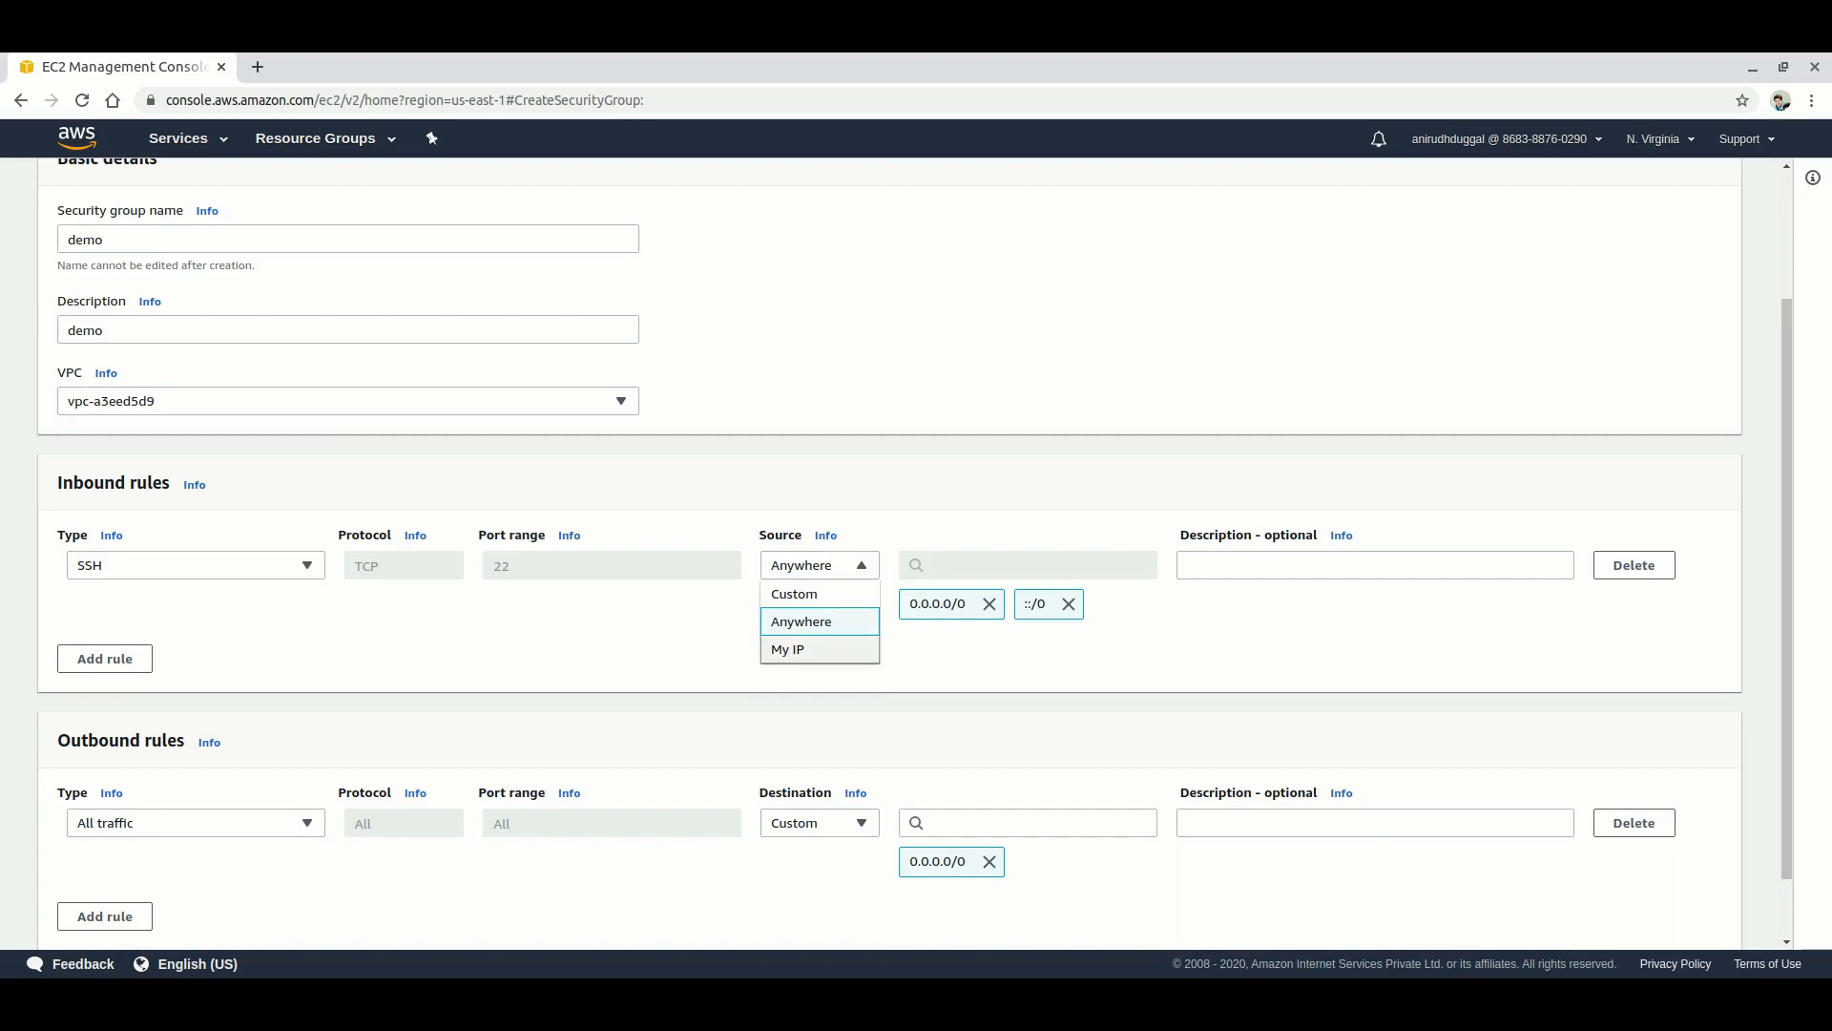
pyautogui.click(801, 649)
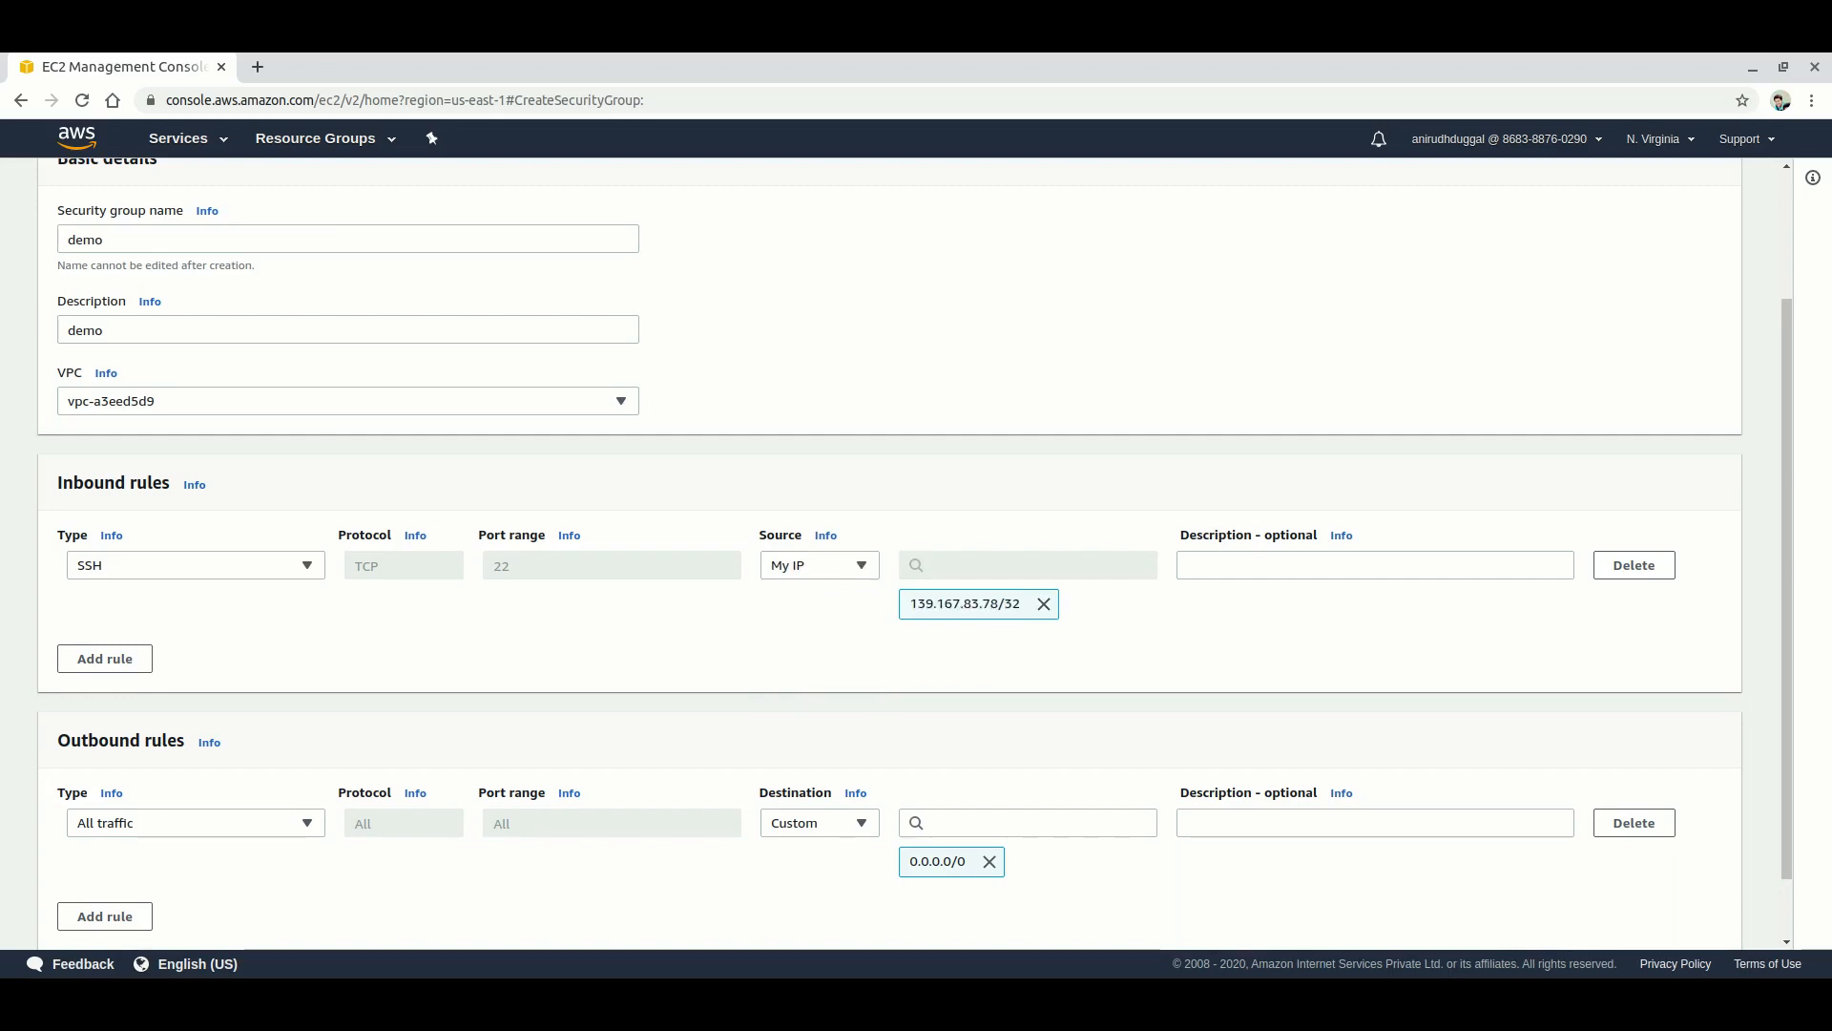
pyautogui.click(819, 565)
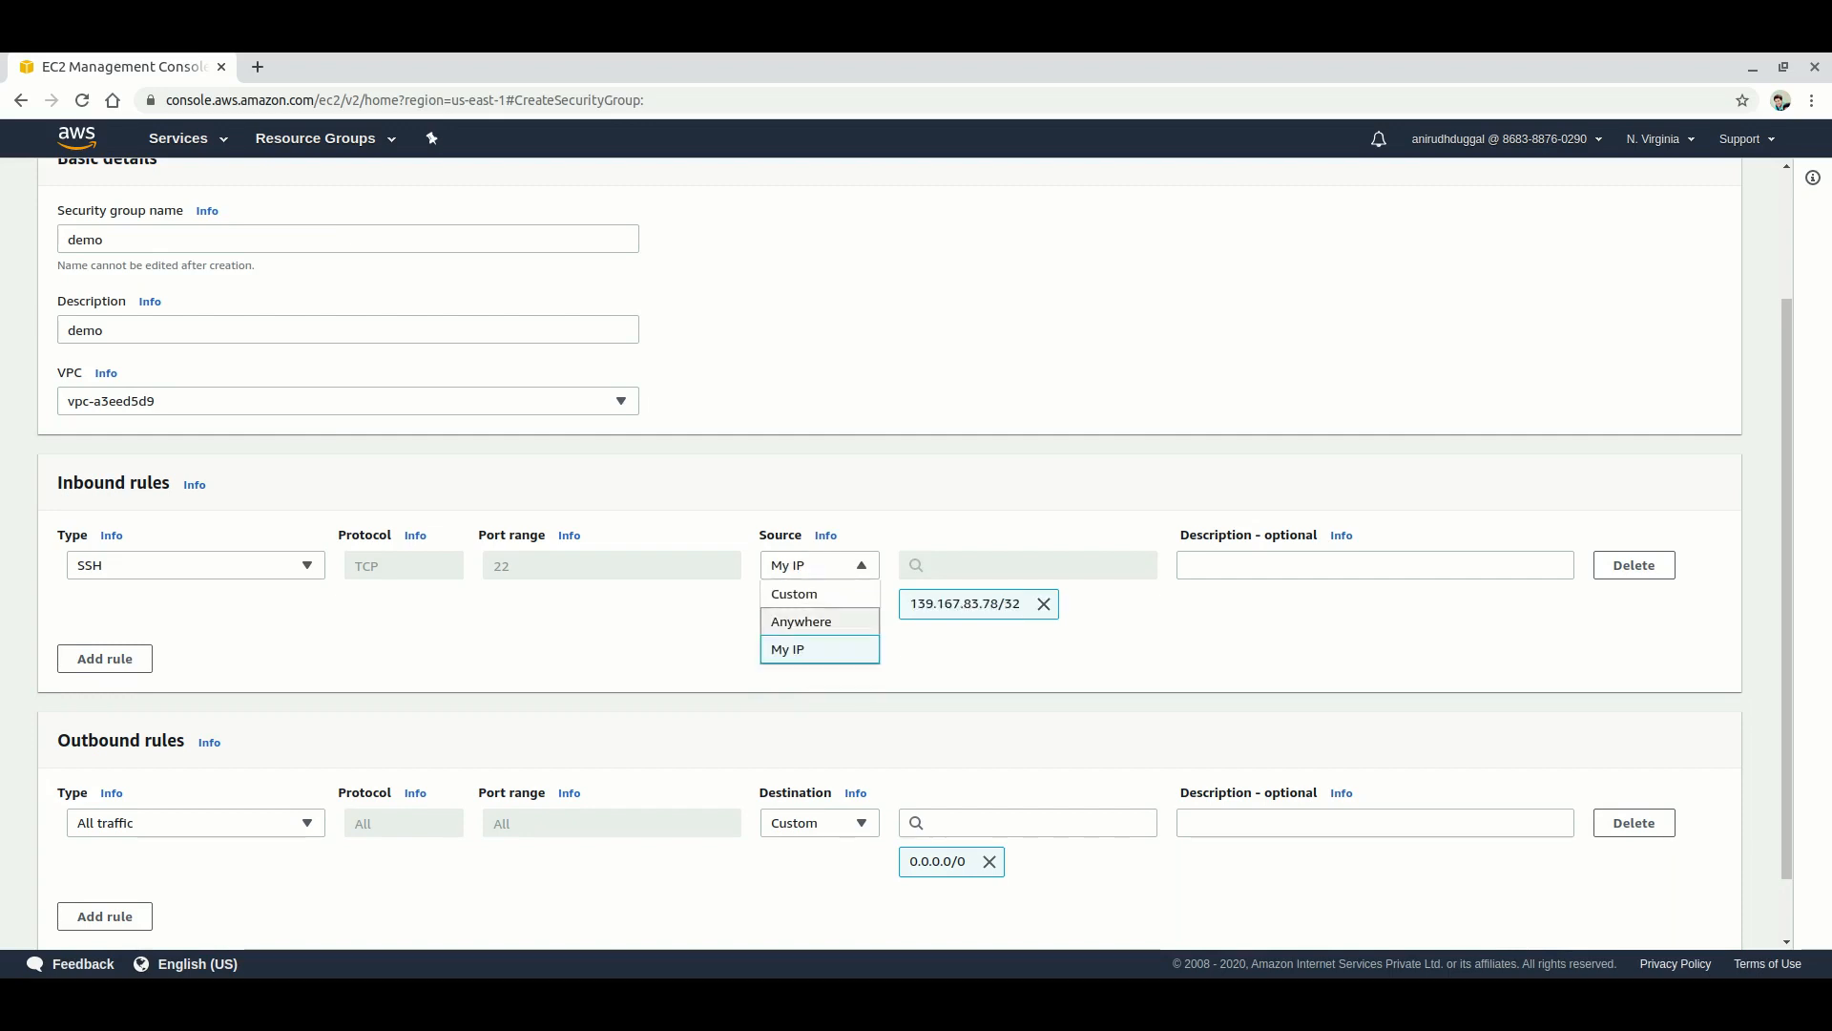
pyautogui.click(802, 620)
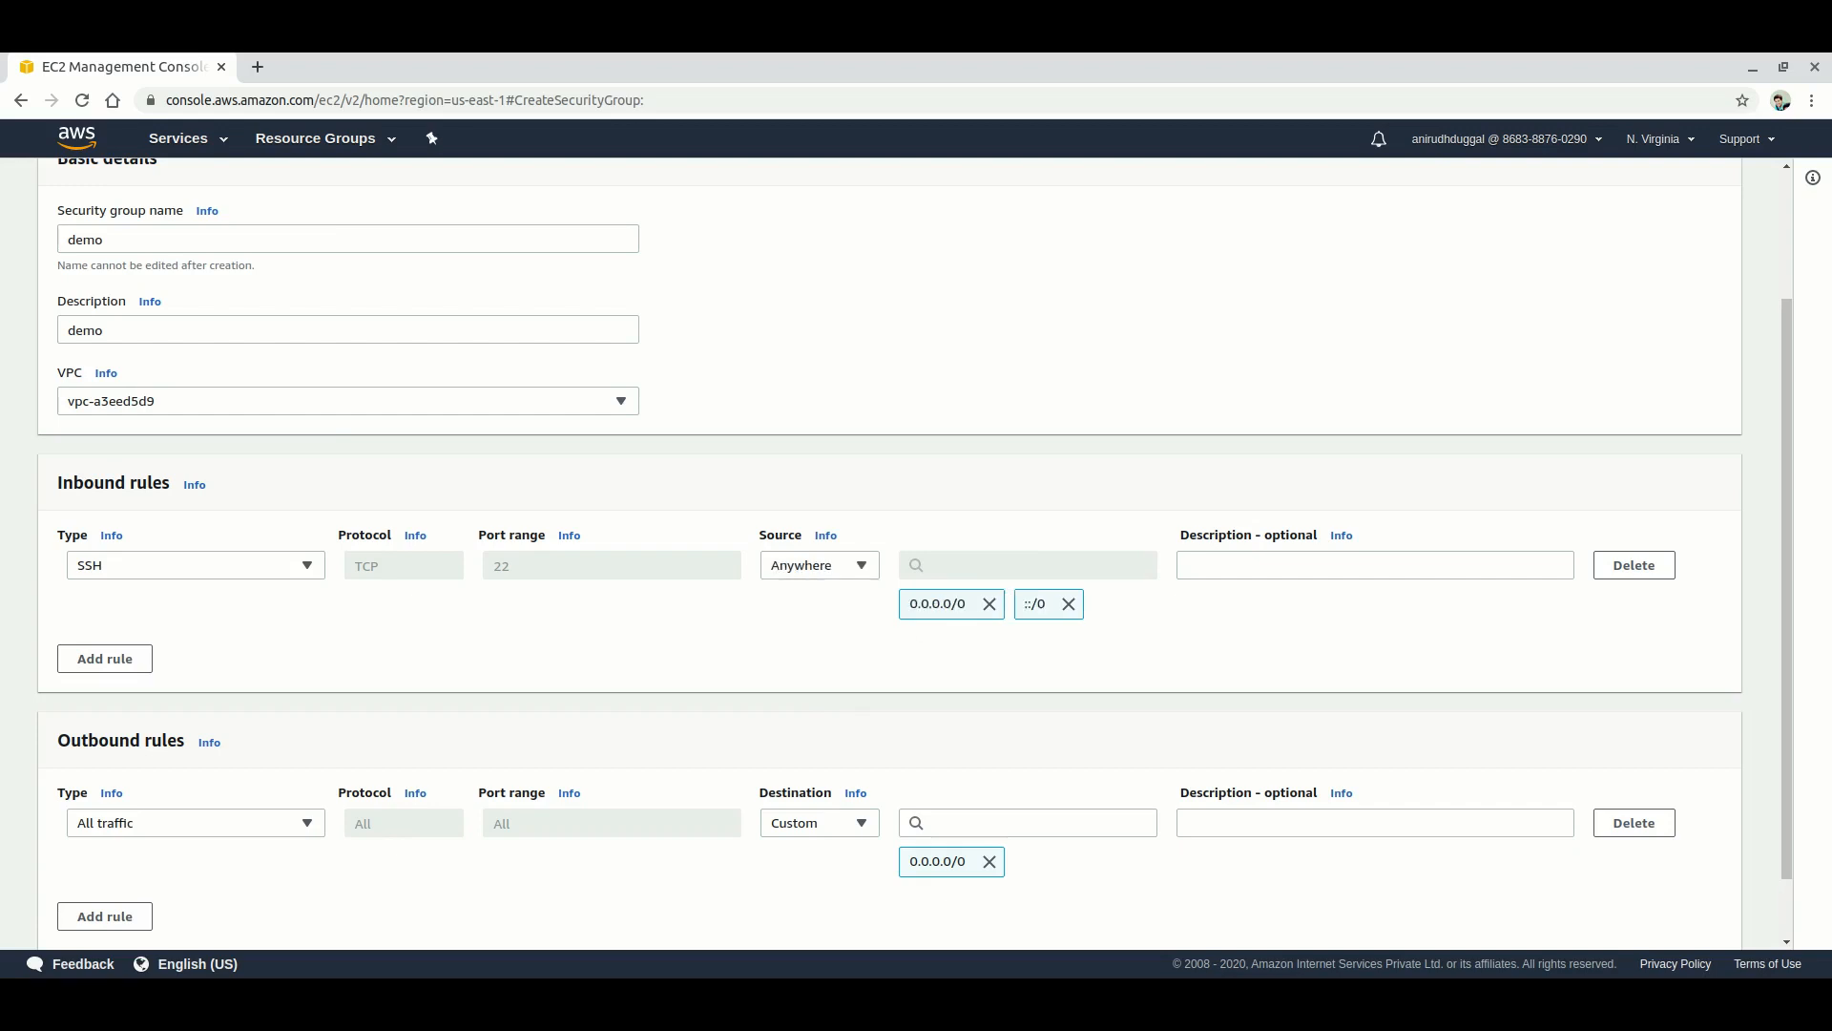
# Create the demo security group with the defined inbound and outbound rules
pyautogui.scroll(-2, 916, 554)
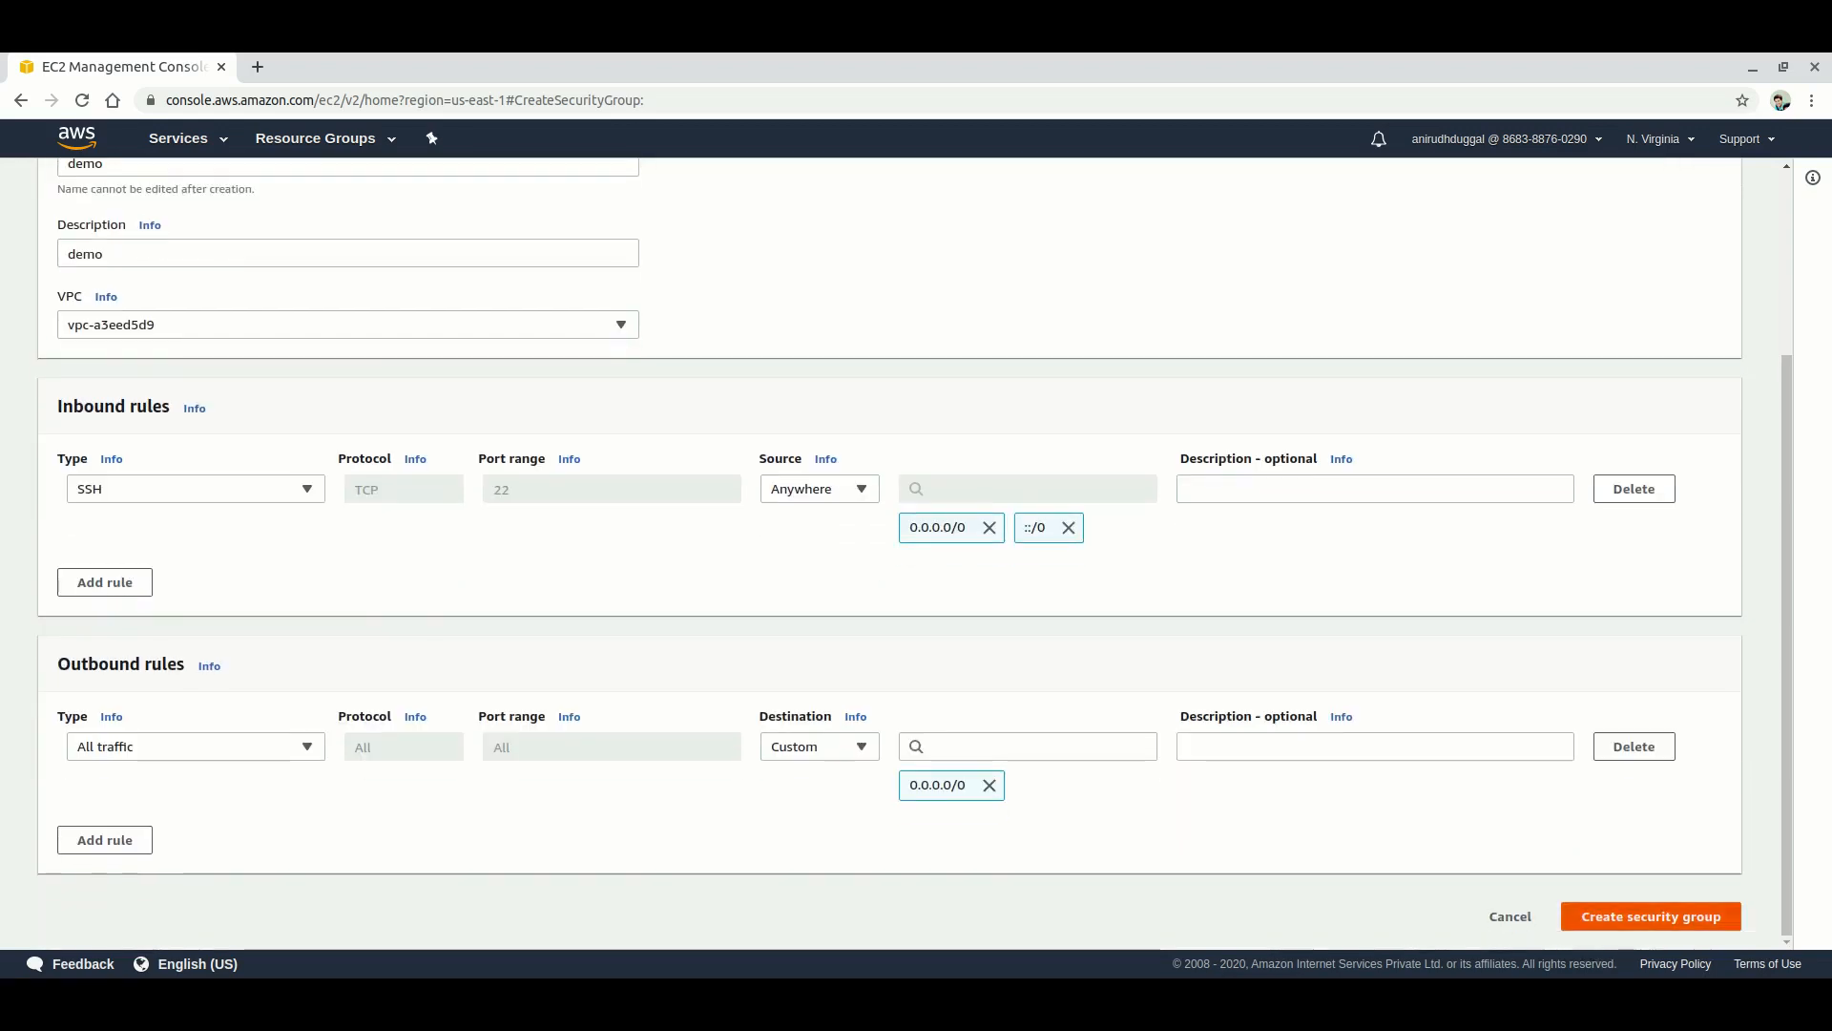
pyautogui.click(1651, 916)
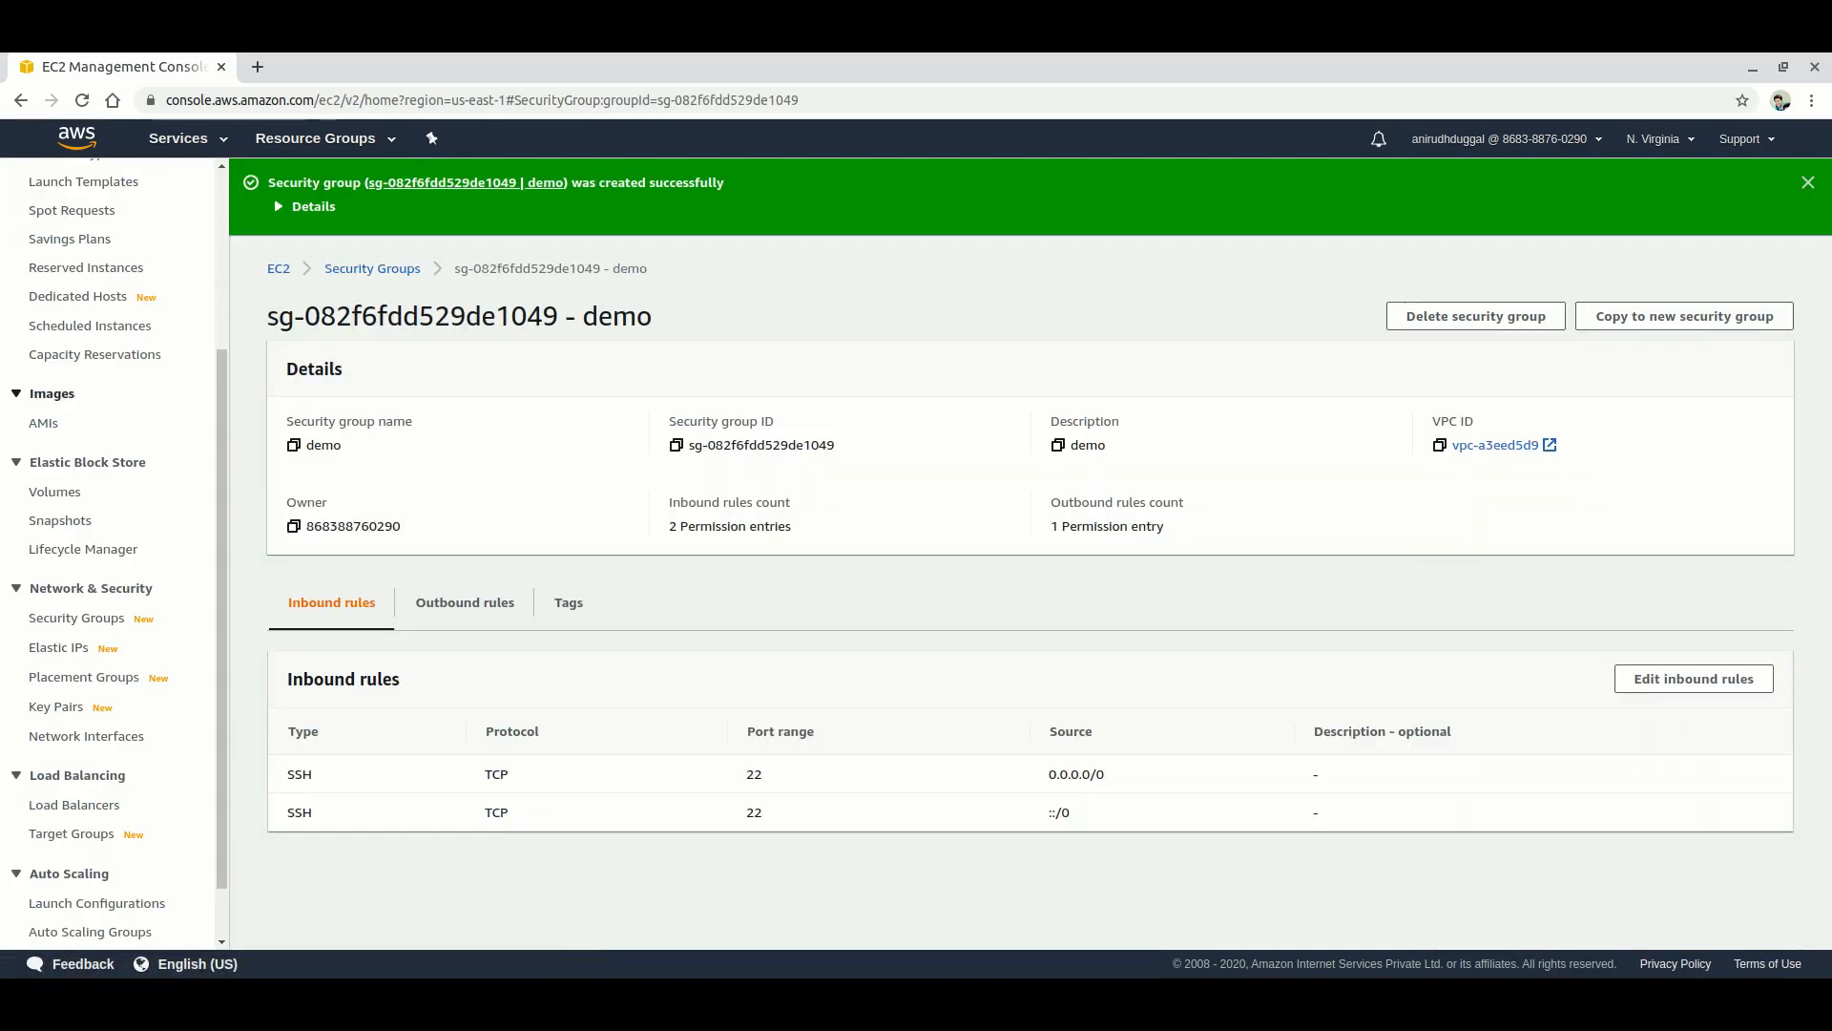
# Open the EC2 instances list and start launching a new instance
pyautogui.scroll(3, 109, 554)
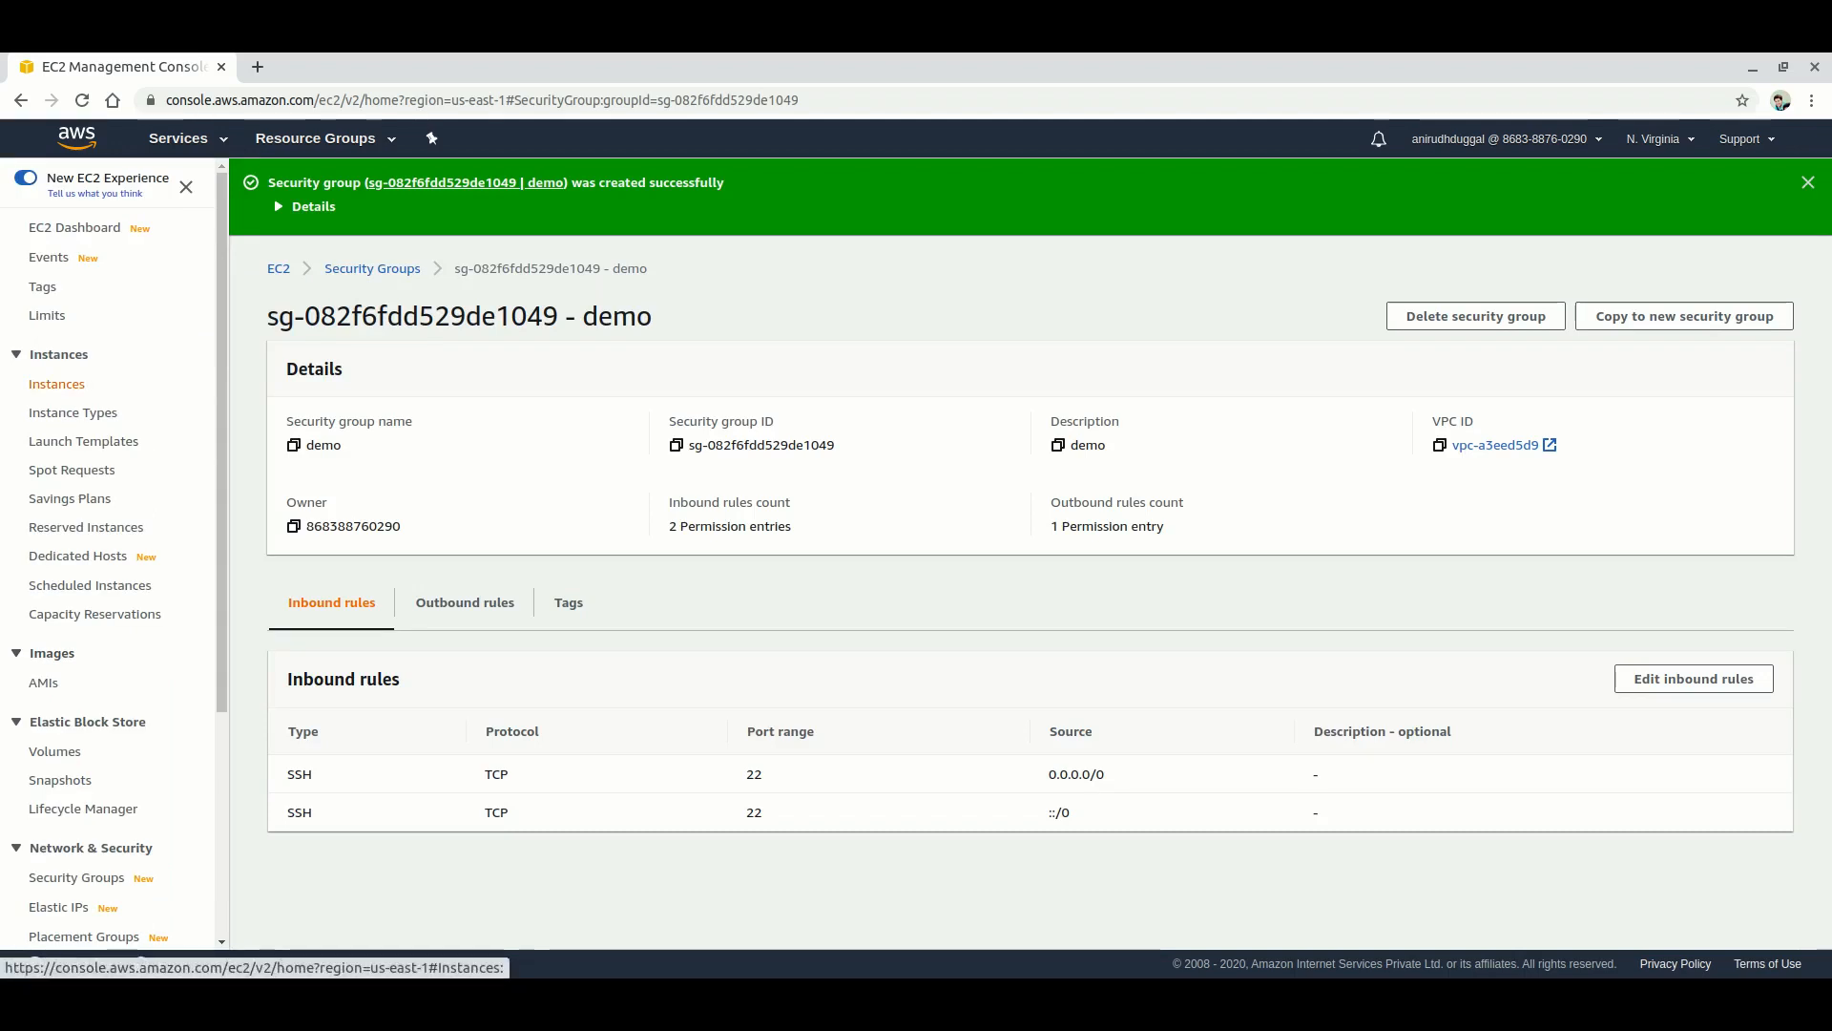
pyautogui.click(57, 384)
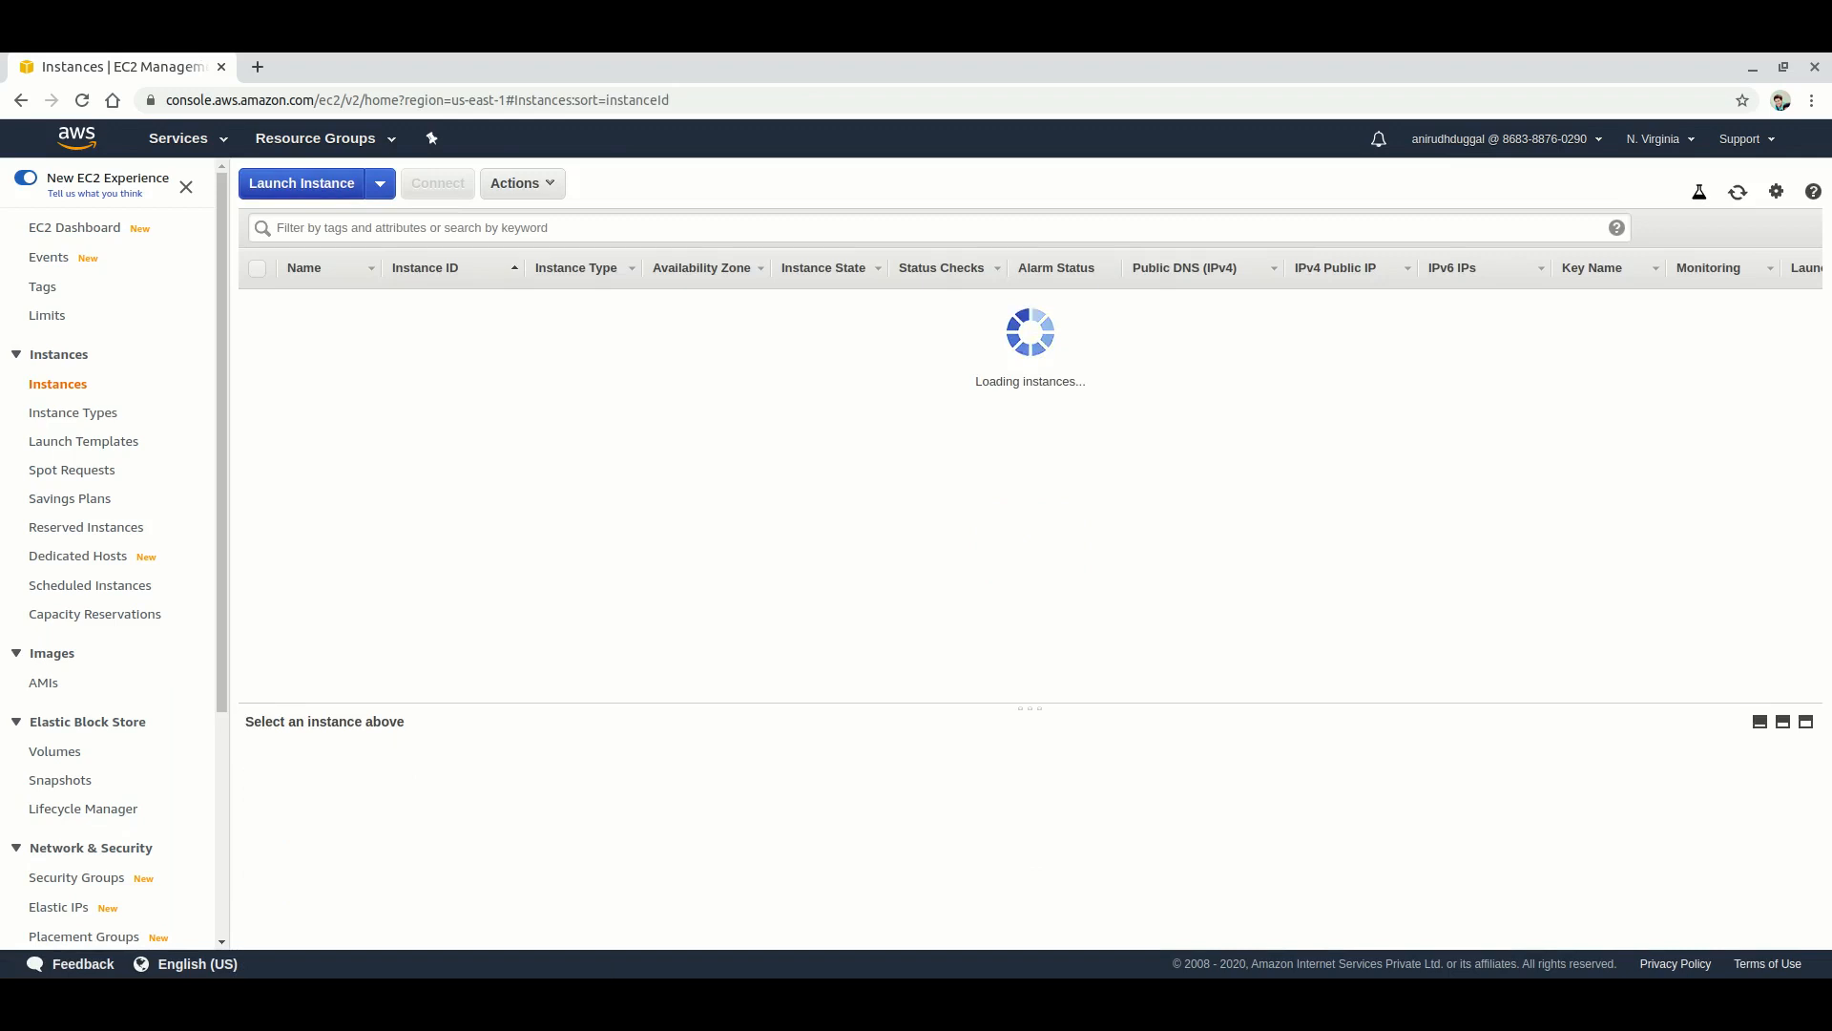
pyautogui.click(302, 183)
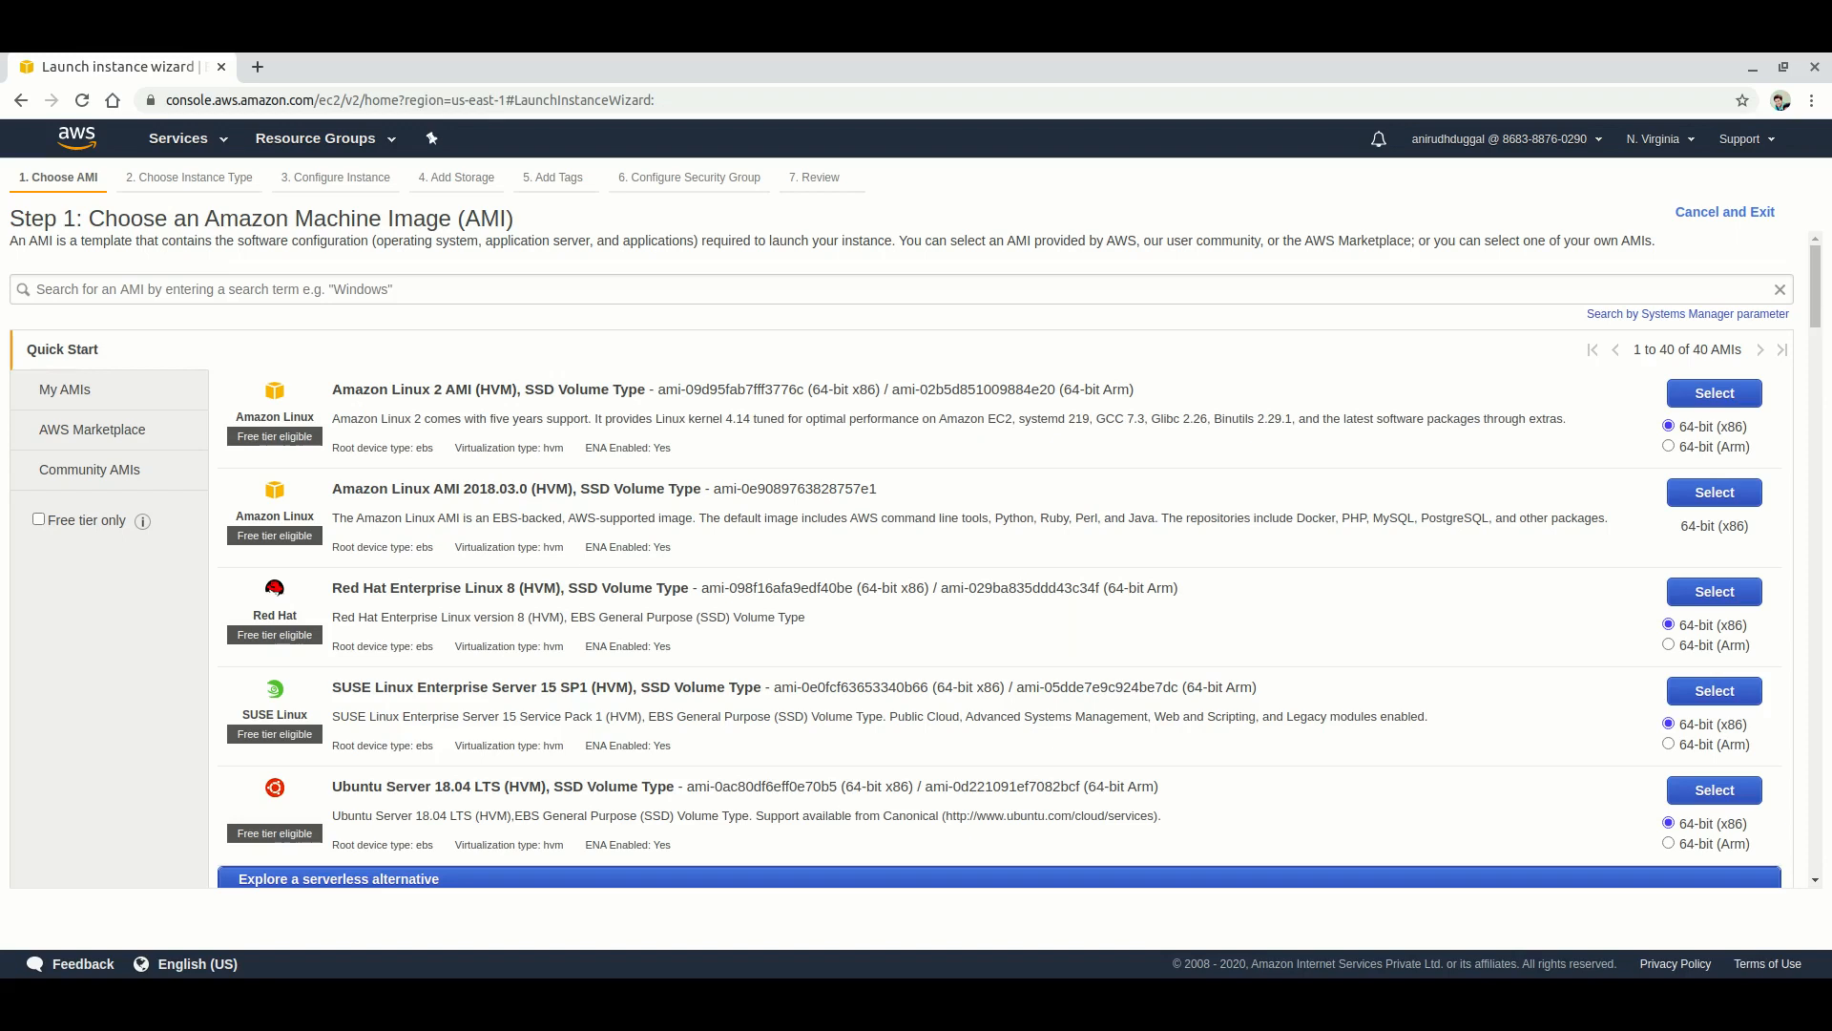
# Review the Quick Start Amazon Machine Images, including the Deep Learning AMI descriptions, and check the account's own AMIs
pyautogui.scroll(-3, 1002, 563)
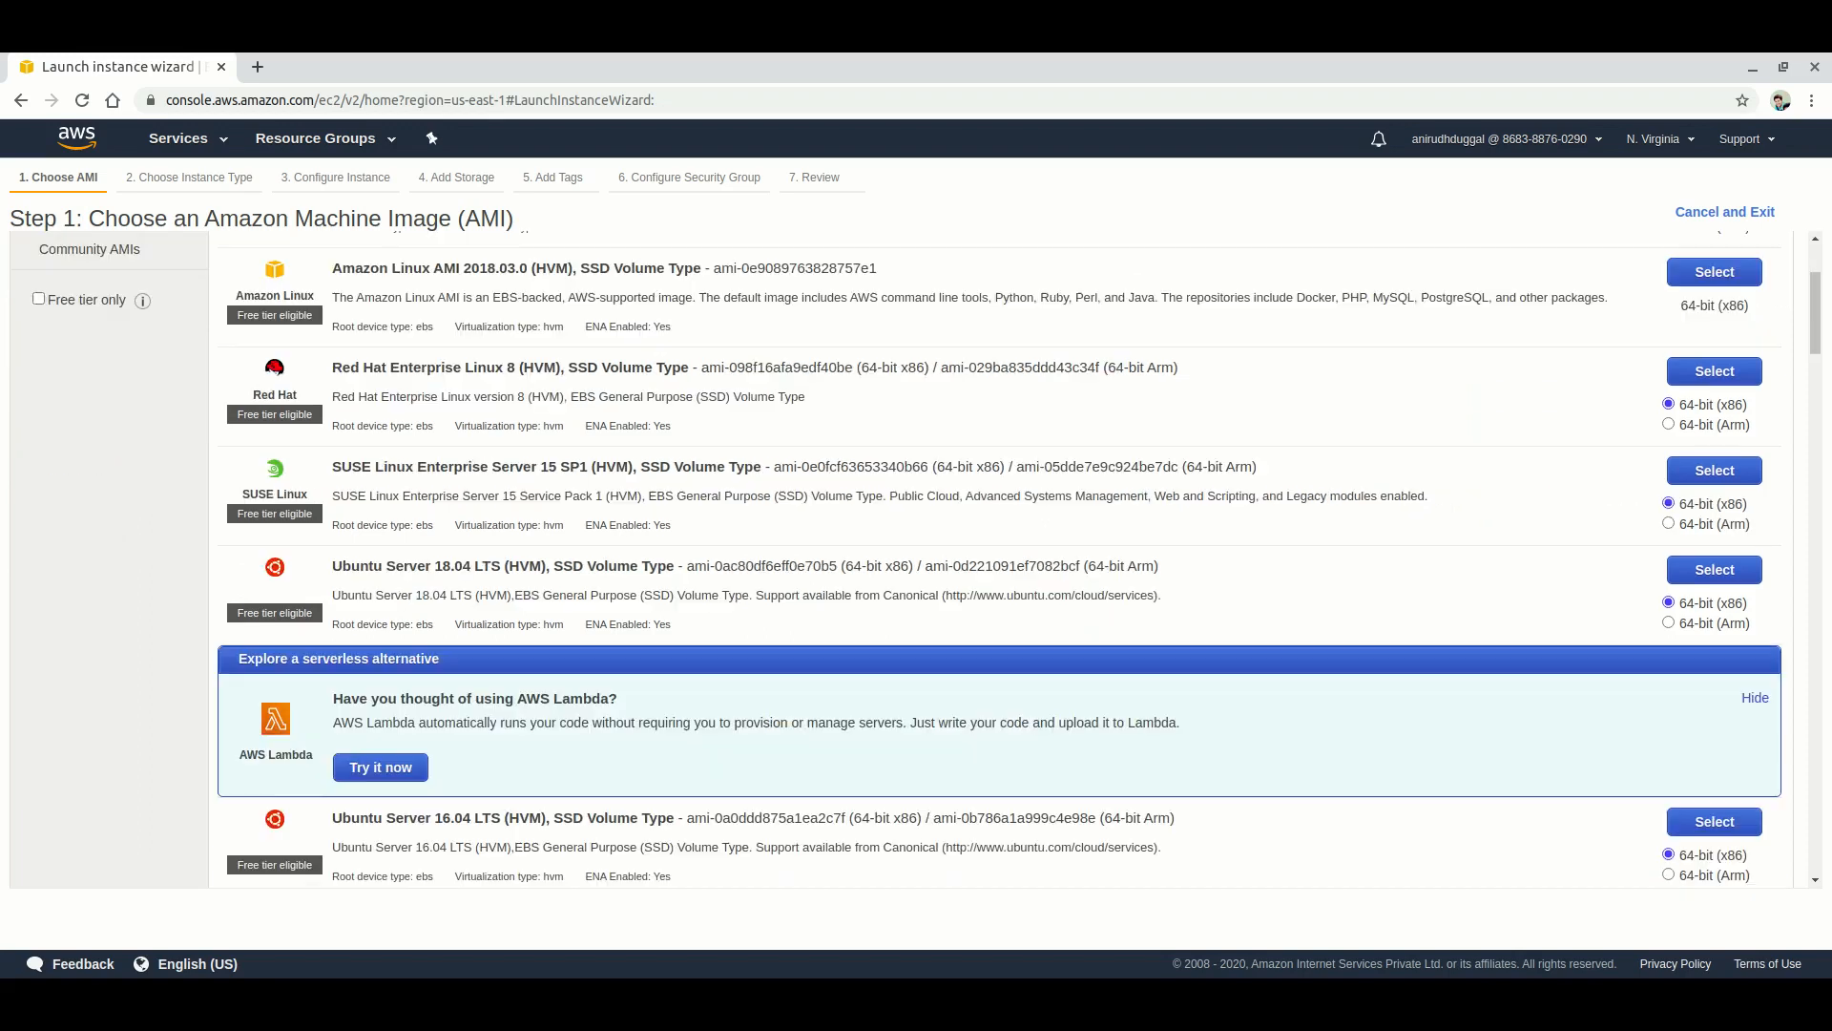
pyautogui.scroll(-2, 1000, 563)
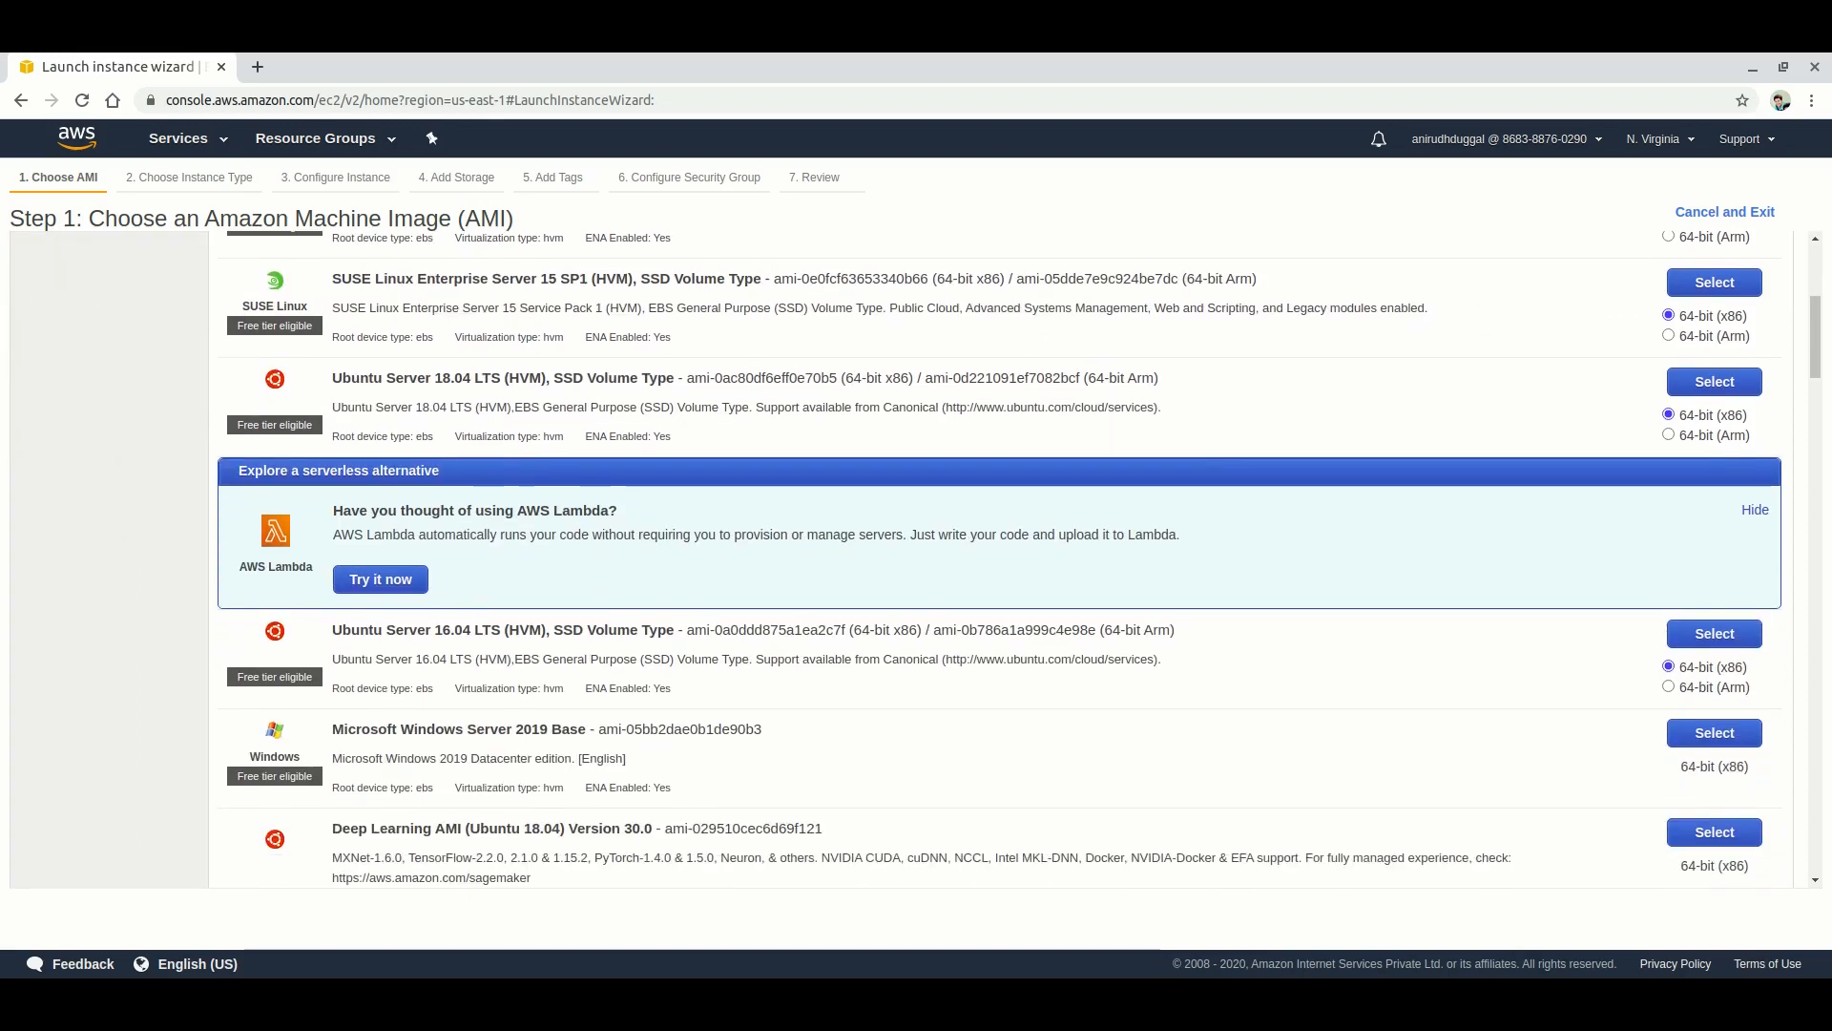
pyautogui.scroll(-1, 1000, 563)
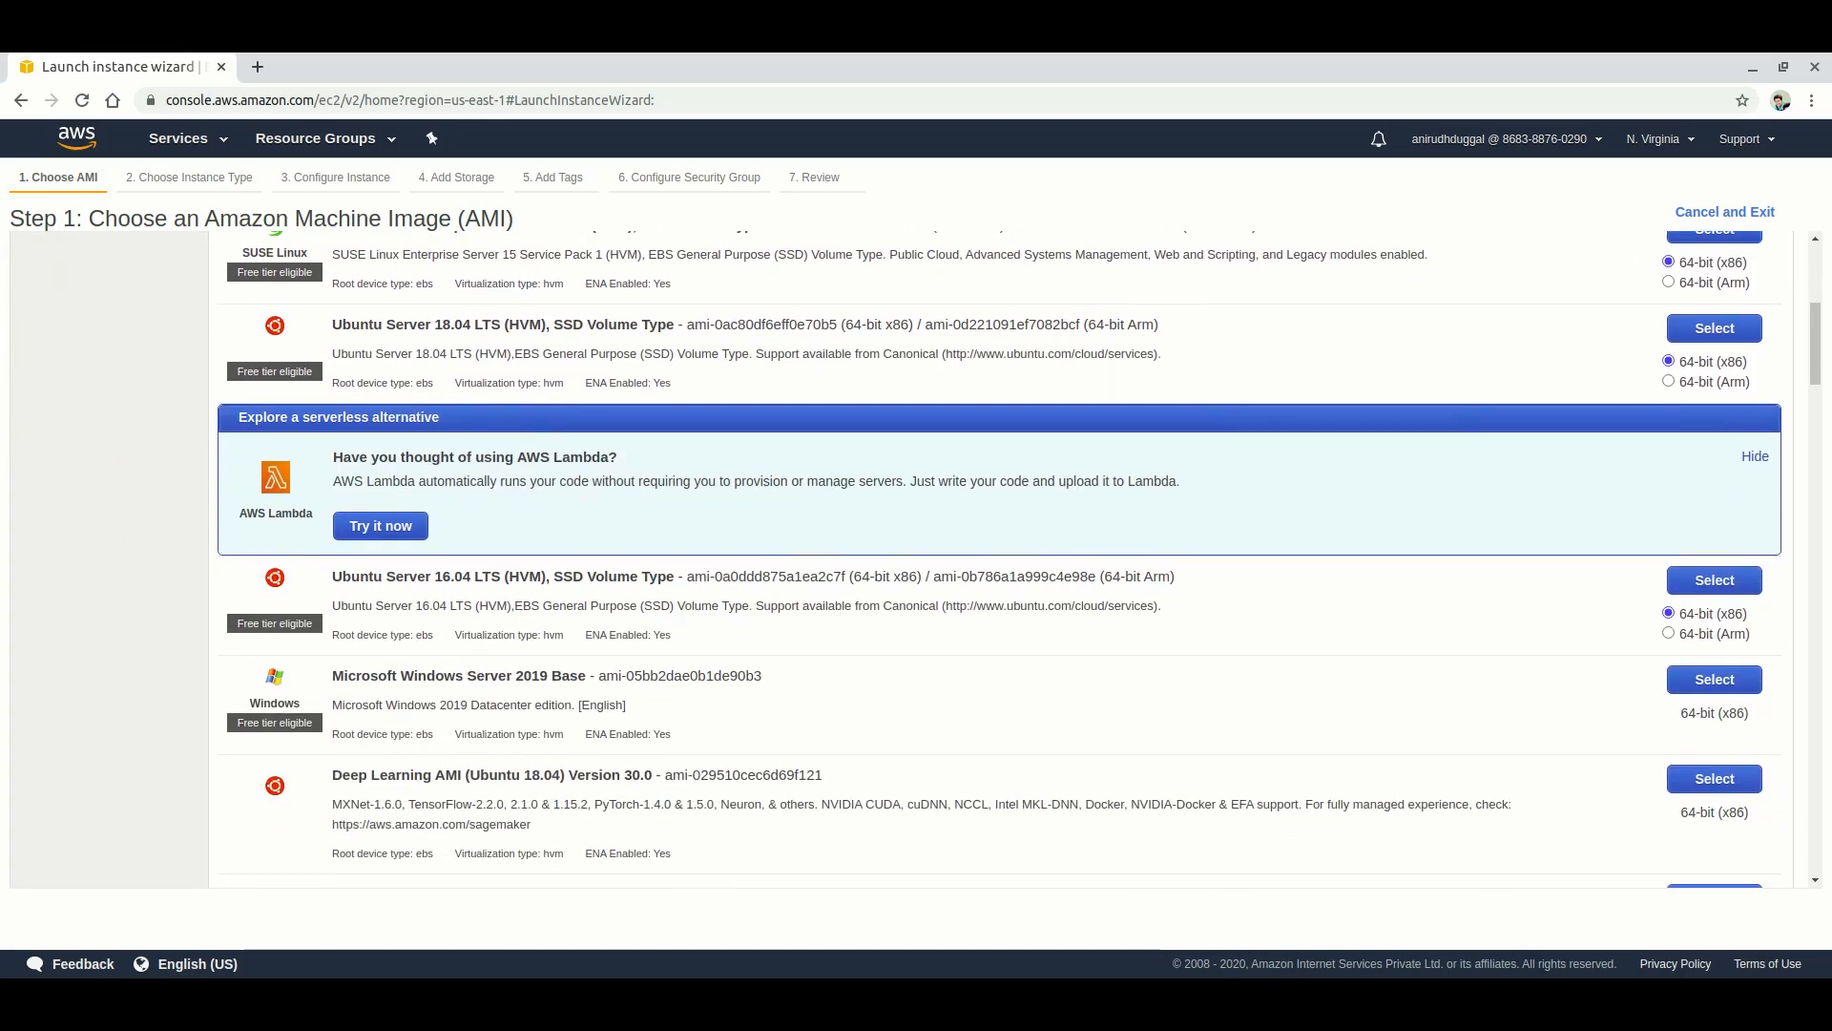
pyautogui.scroll(-3, 1000, 563)
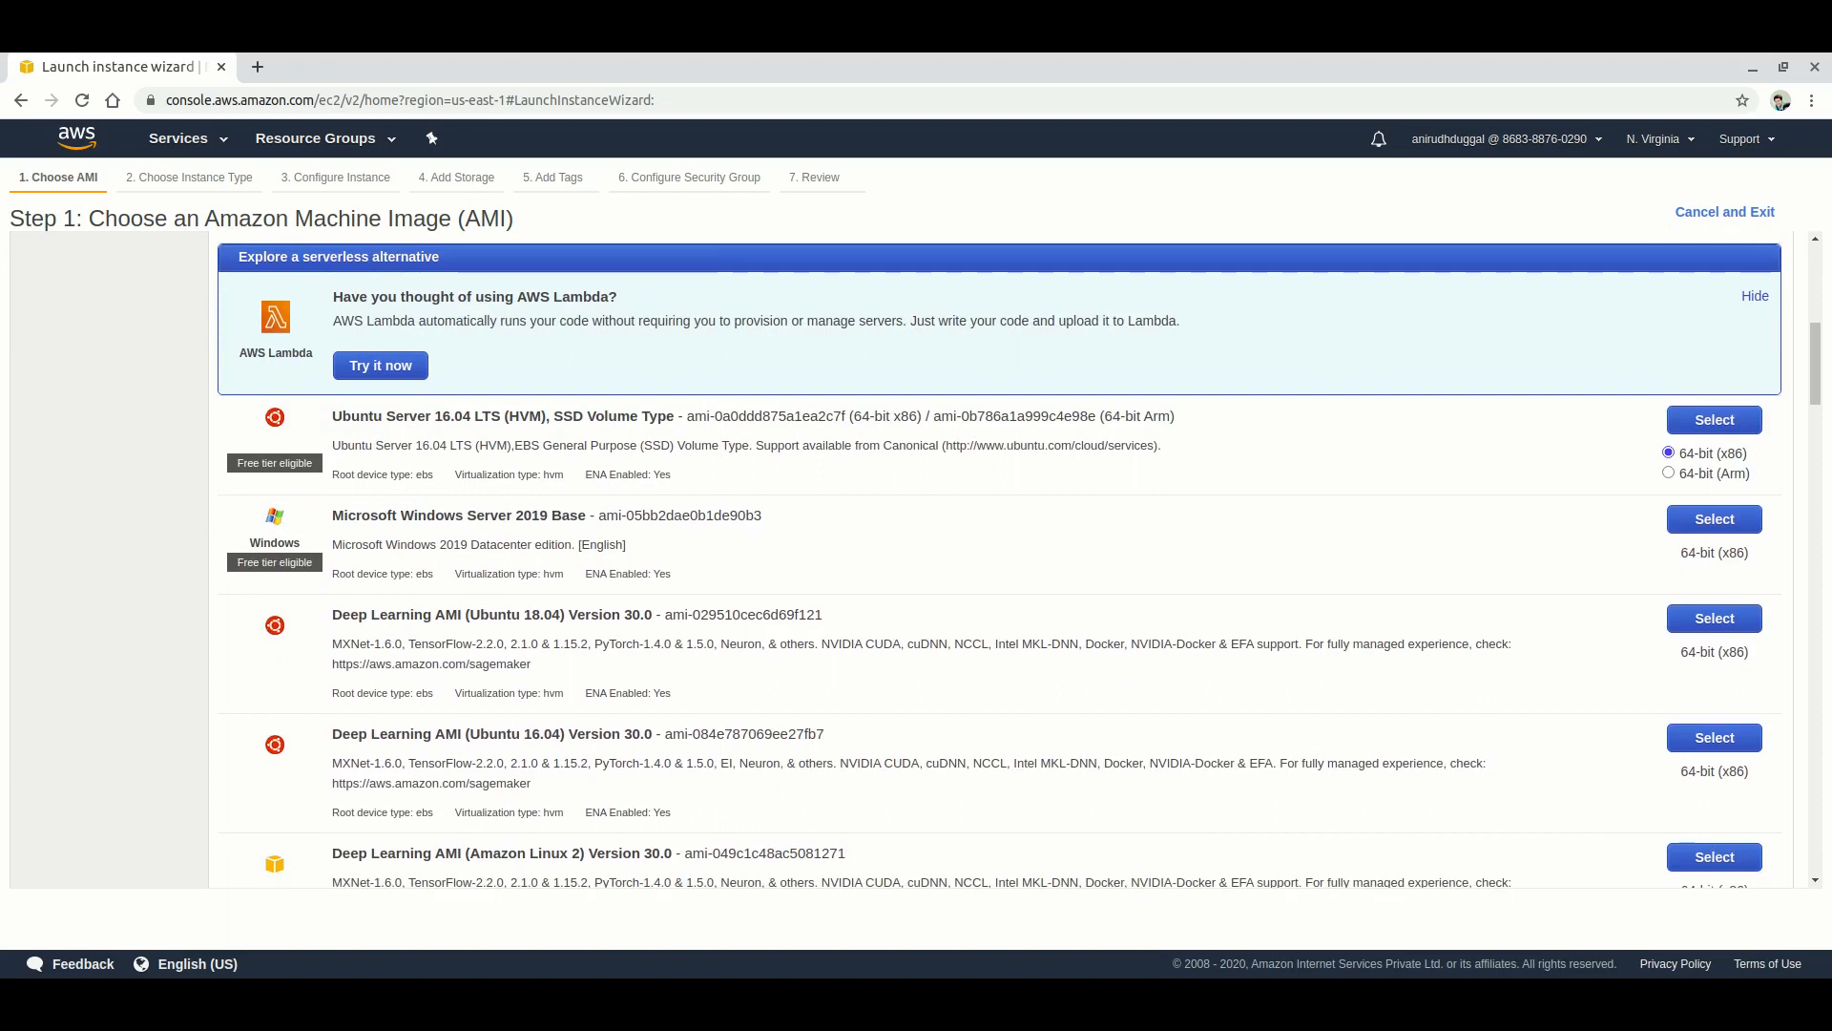
pyautogui.moveTo(413, 643); pyautogui.dragTo(531, 665)
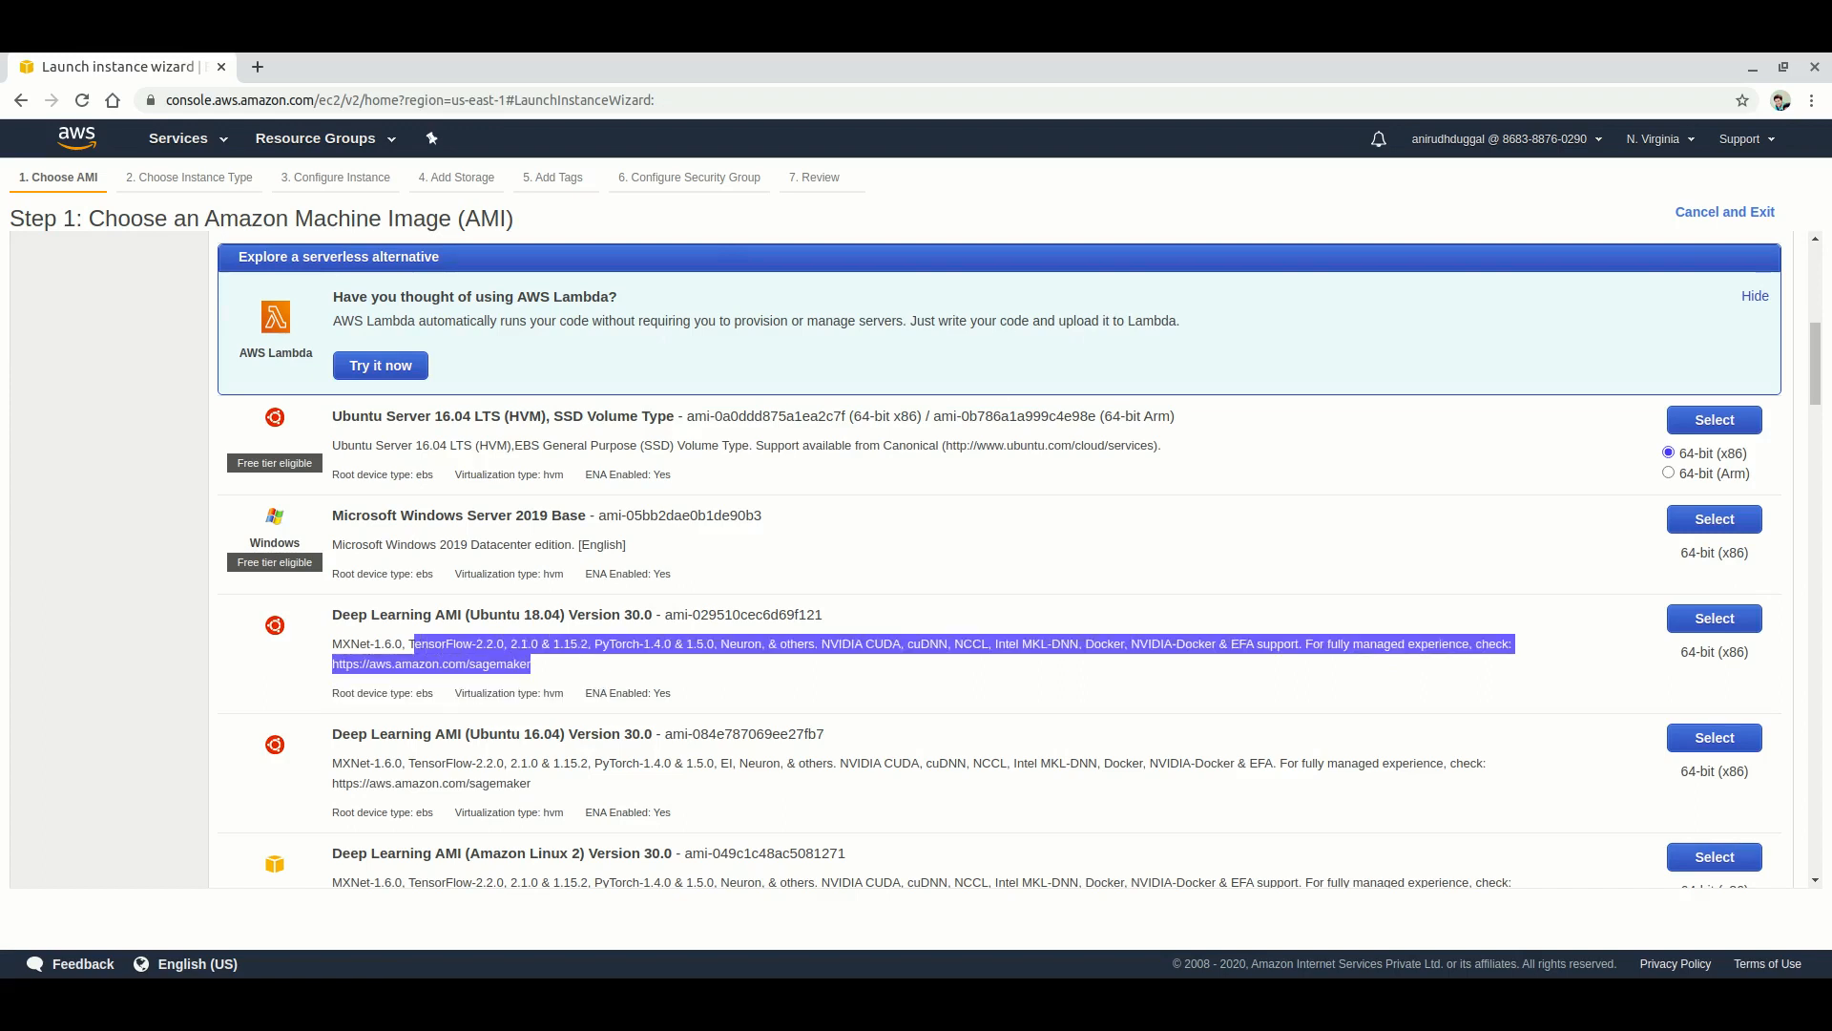
pyautogui.click(582, 666)
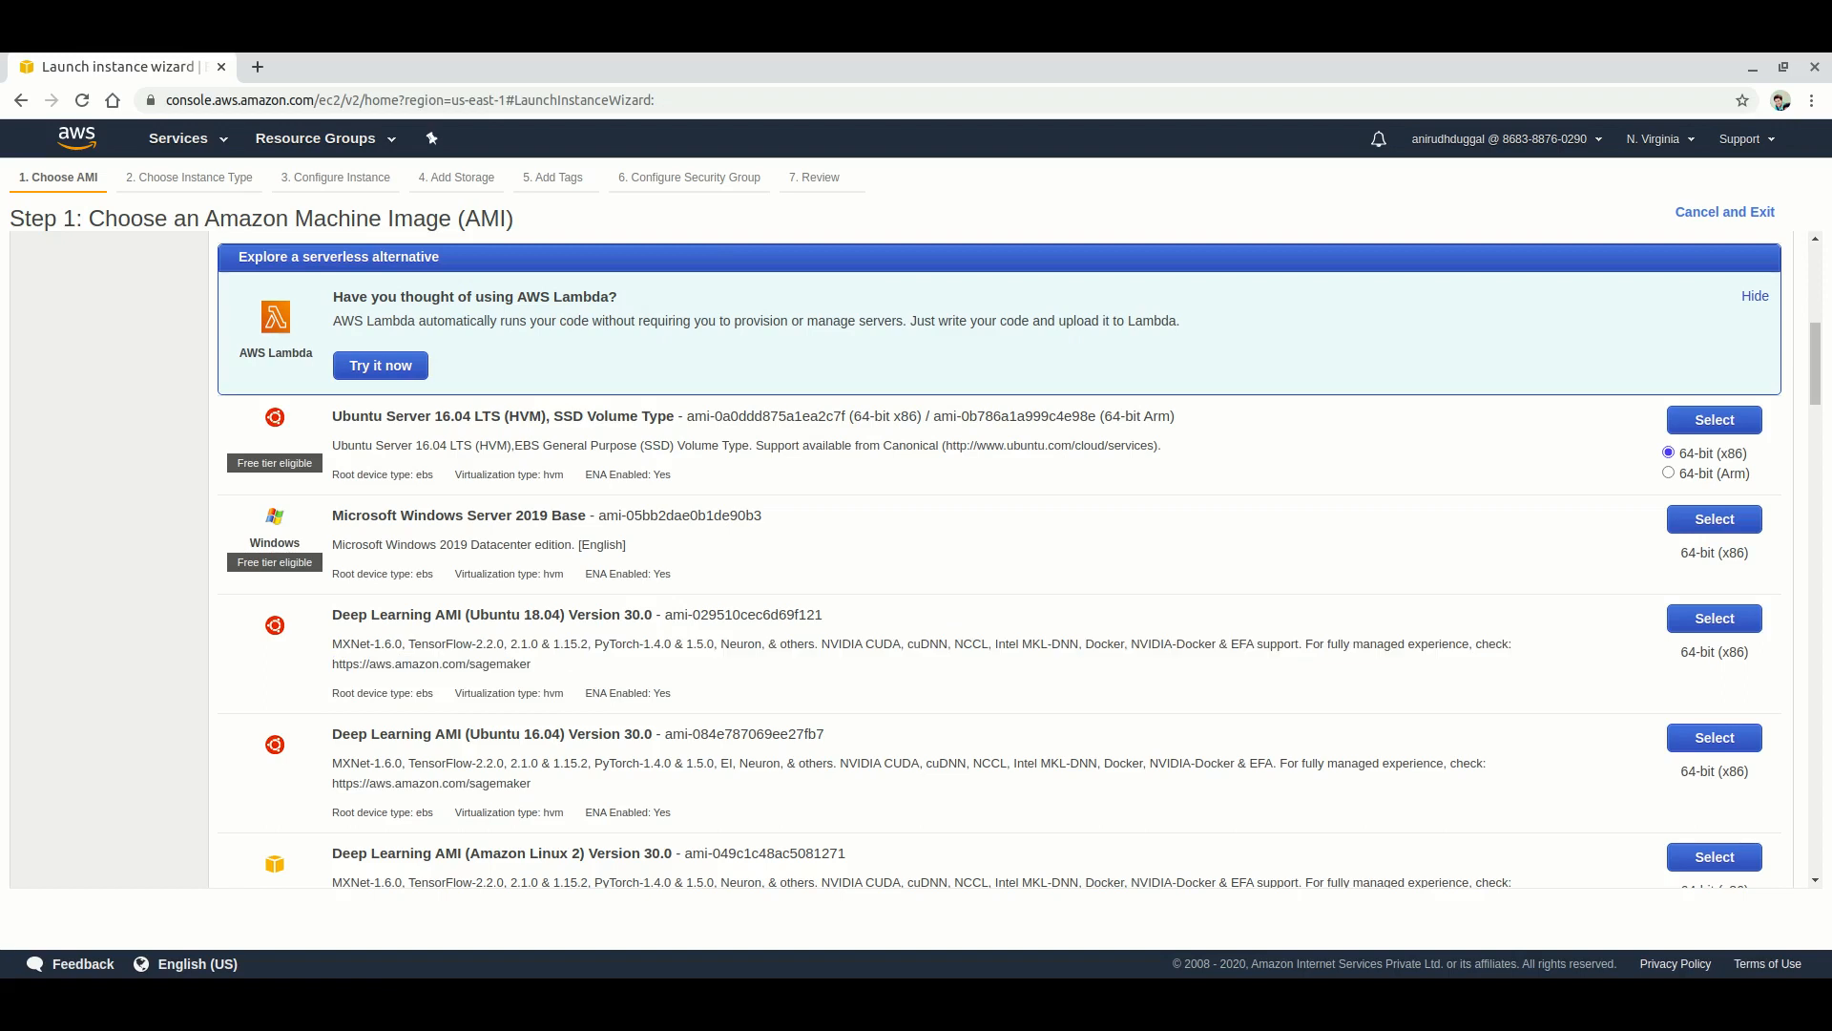
pyautogui.scroll(-1, 999, 563)
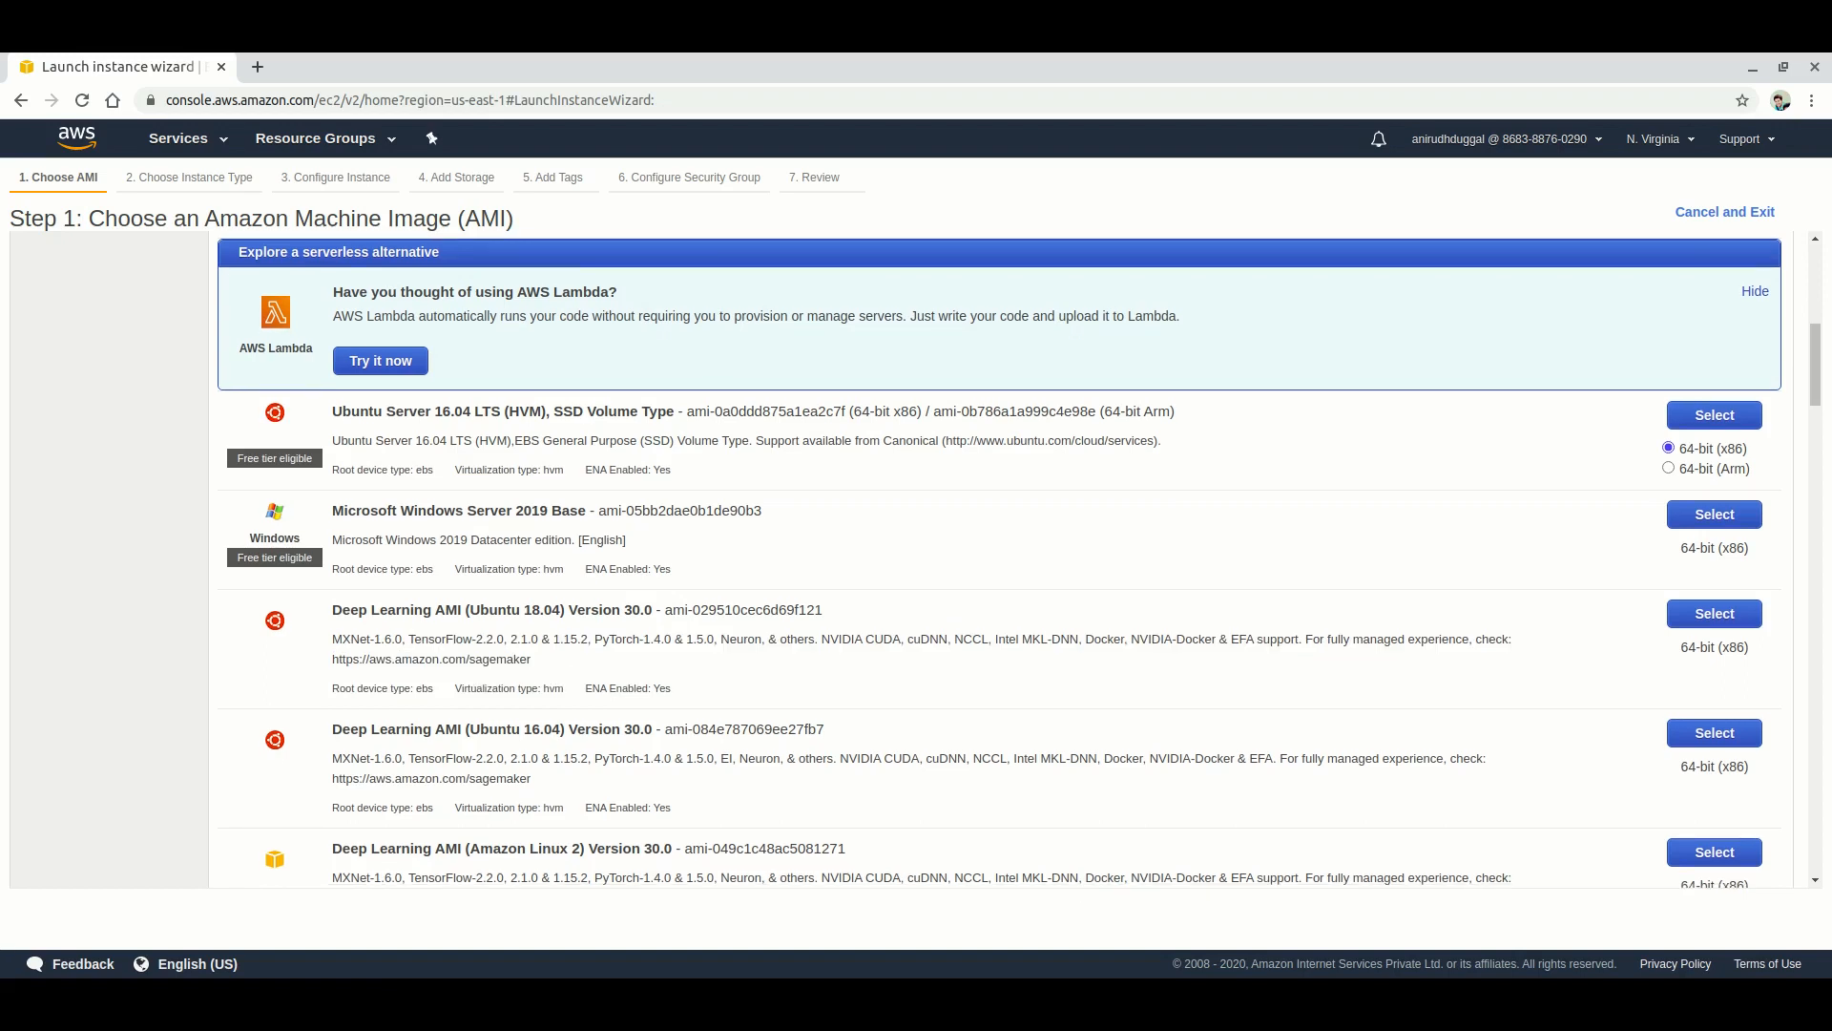
pyautogui.scroll(-2, 999, 563)
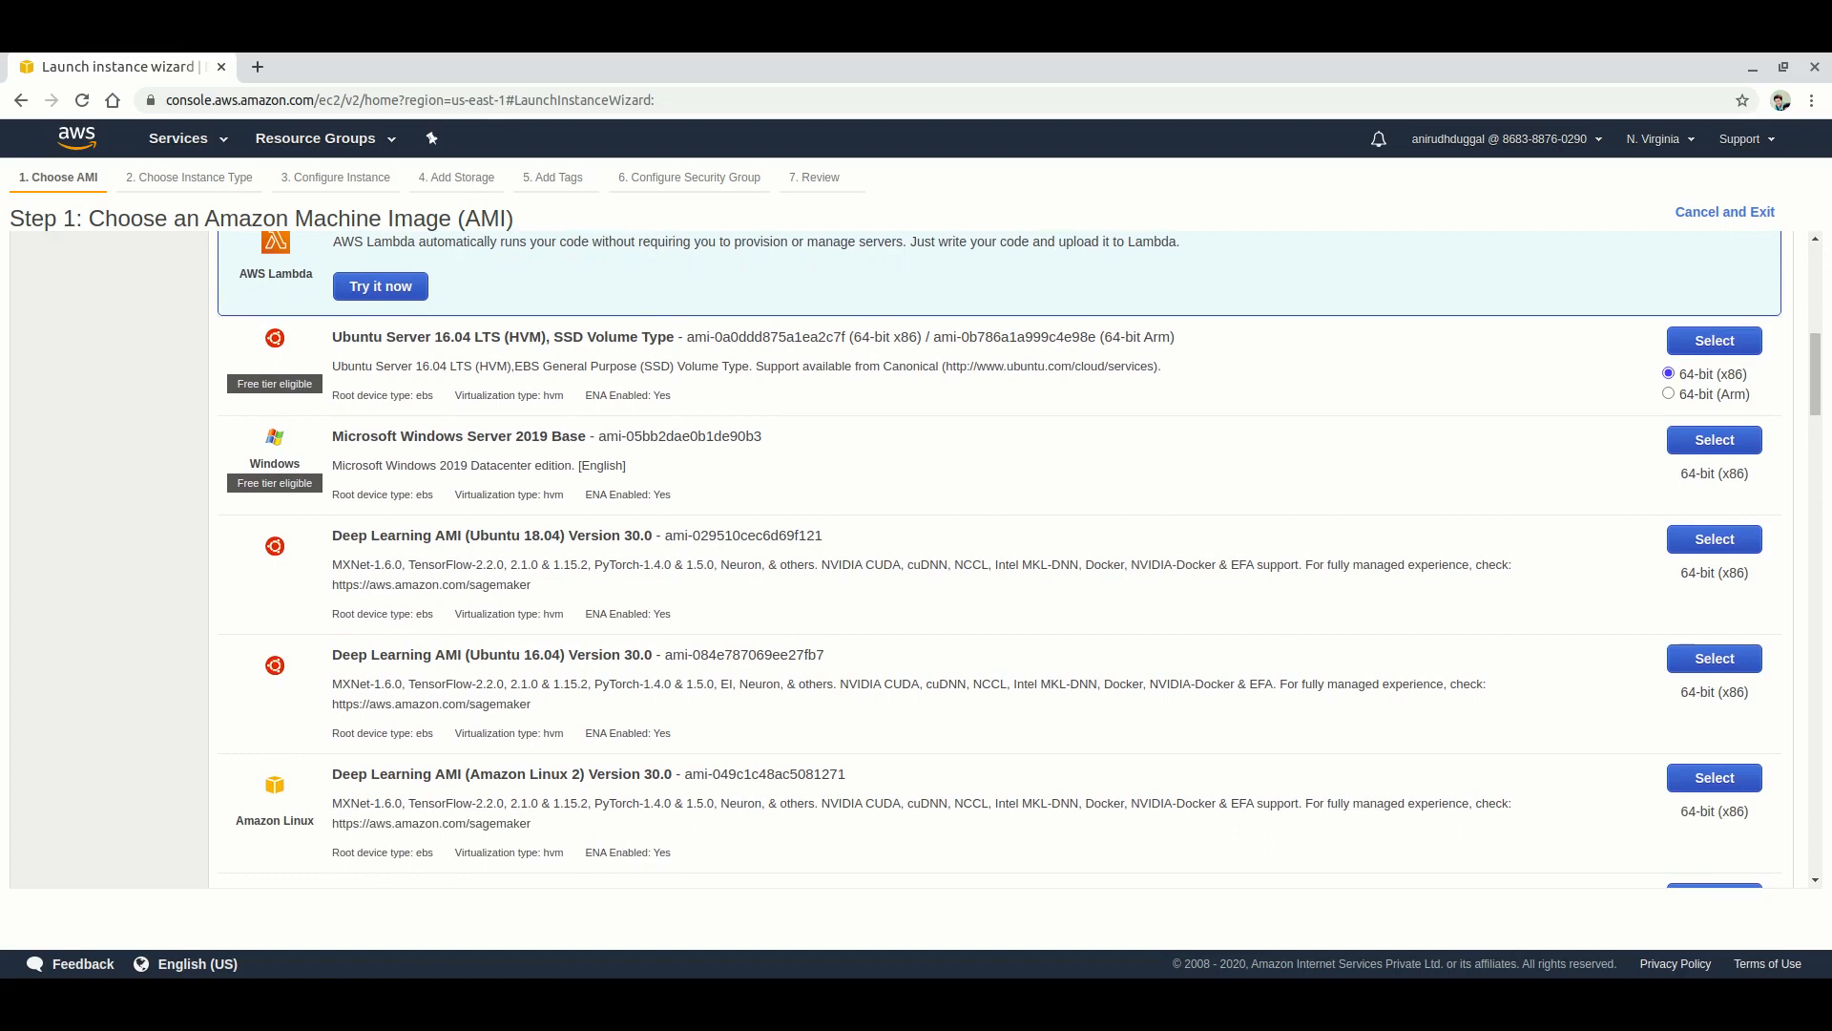
pyautogui.scroll(-3, 1023, 558)
pyautogui.scroll(5, 1023, 558)
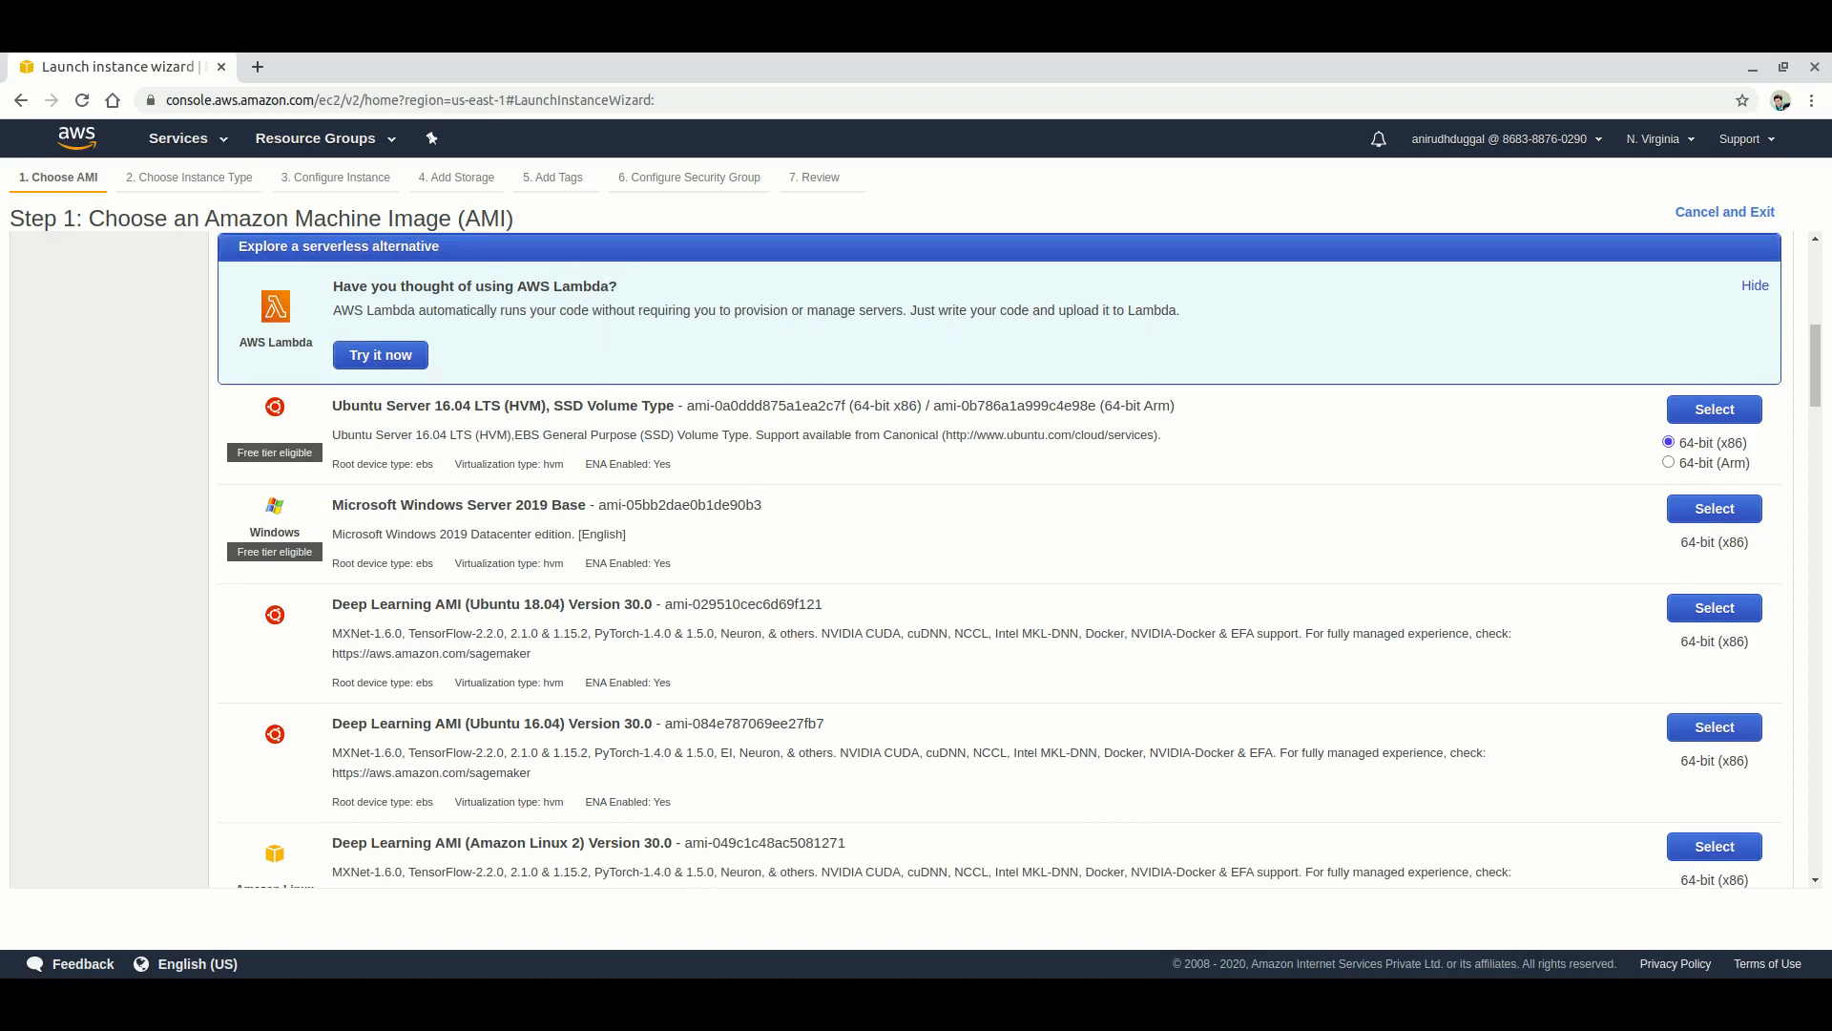
pyautogui.scroll(7, 1000, 558)
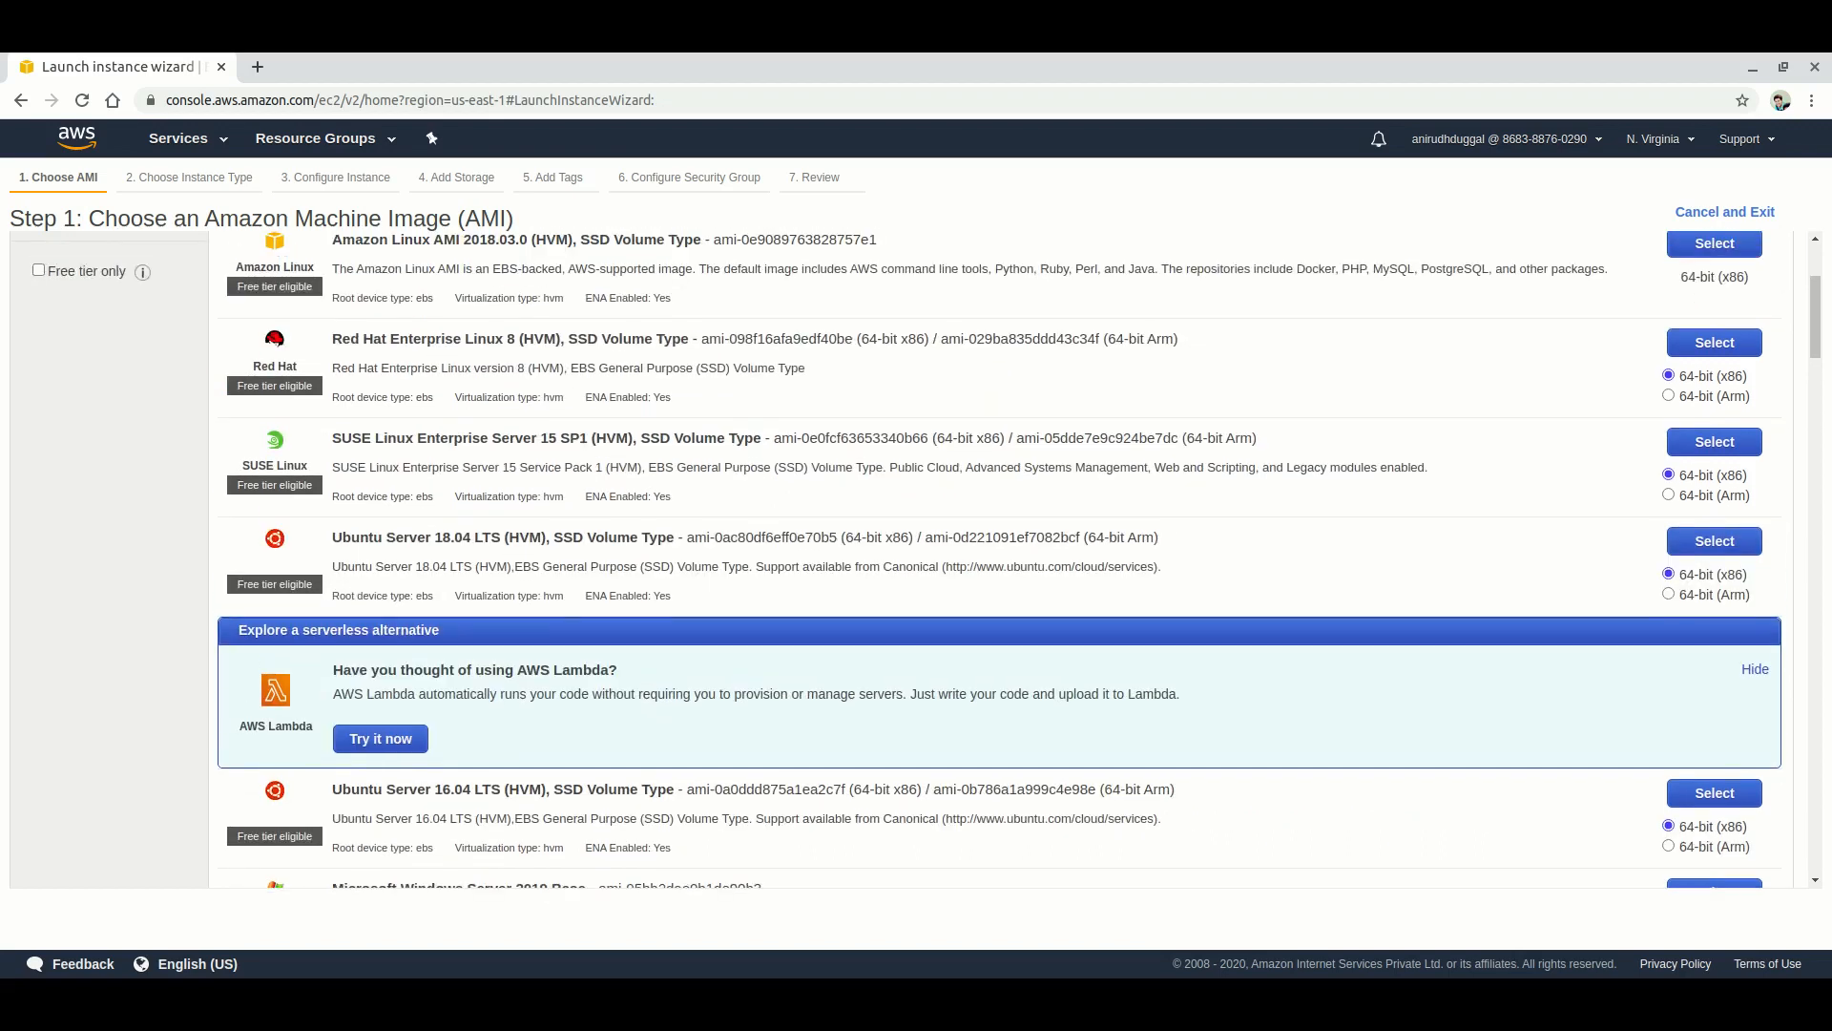
pyautogui.scroll(5, 1000, 558)
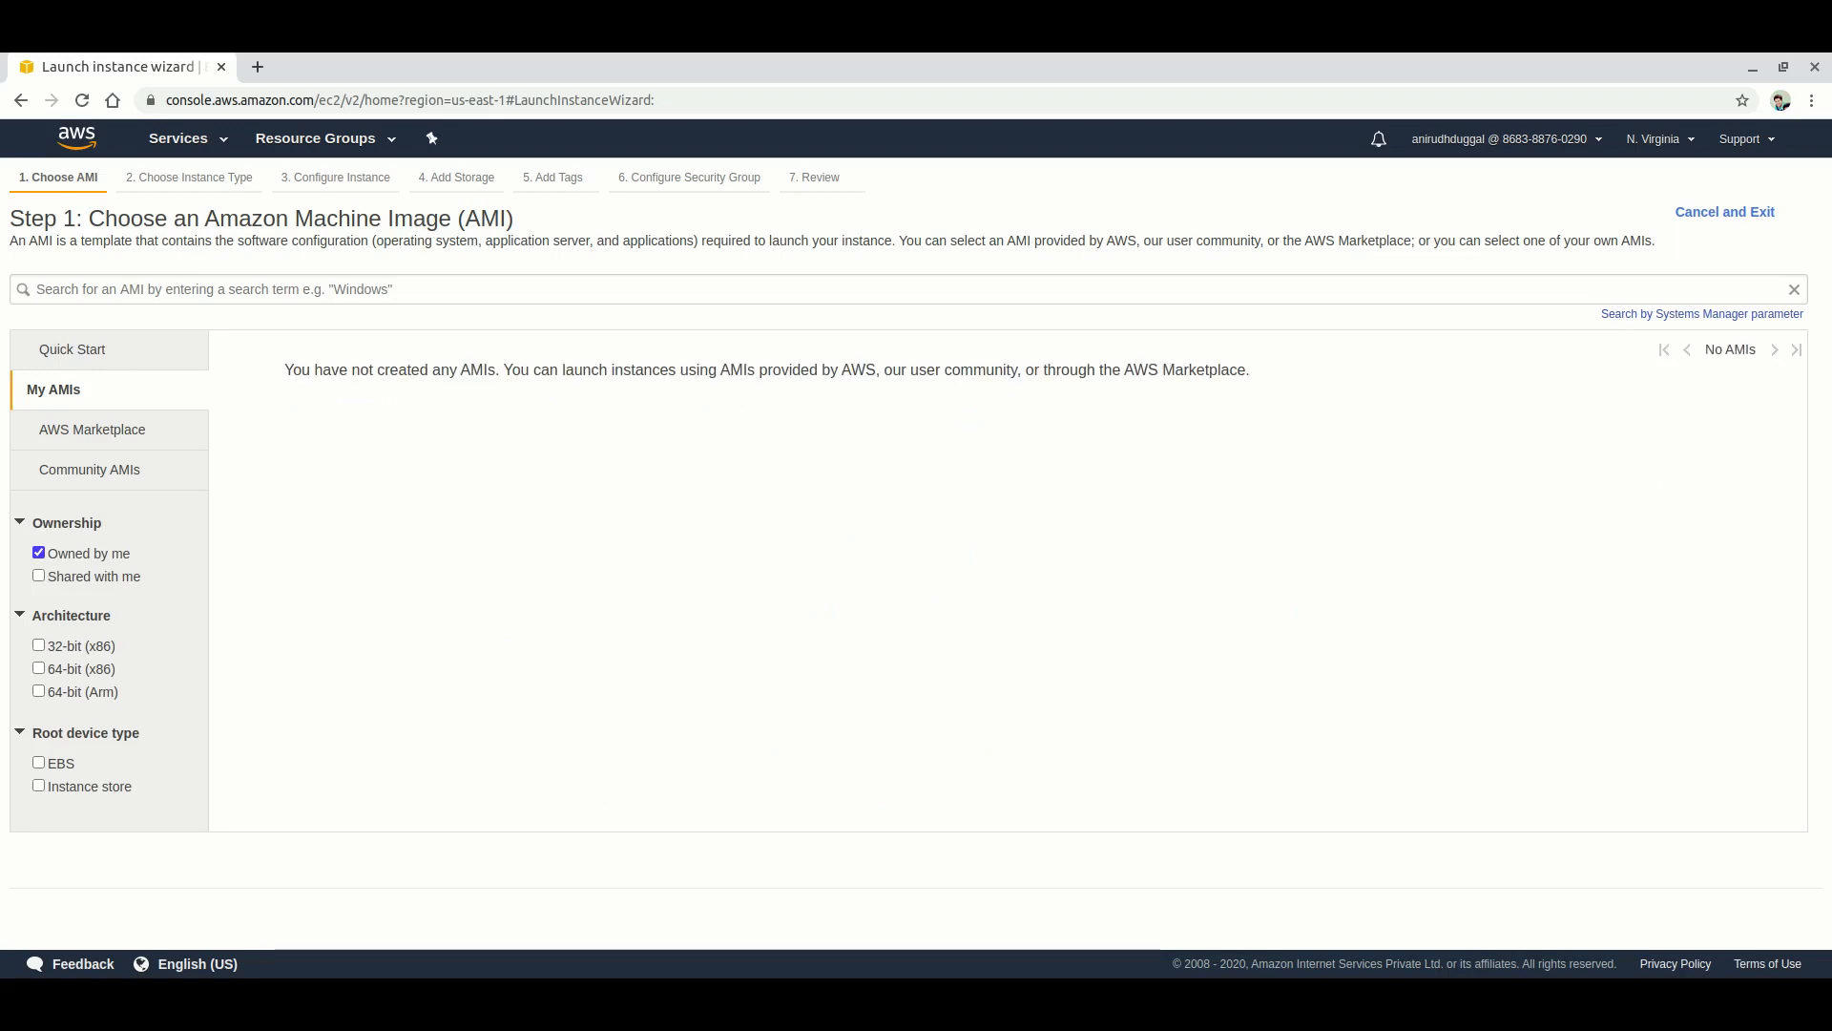
# Browse the featured software and product categories of the AWS Marketplace AMIs, and look at the Community AMIs
pyautogui.click(93, 429)
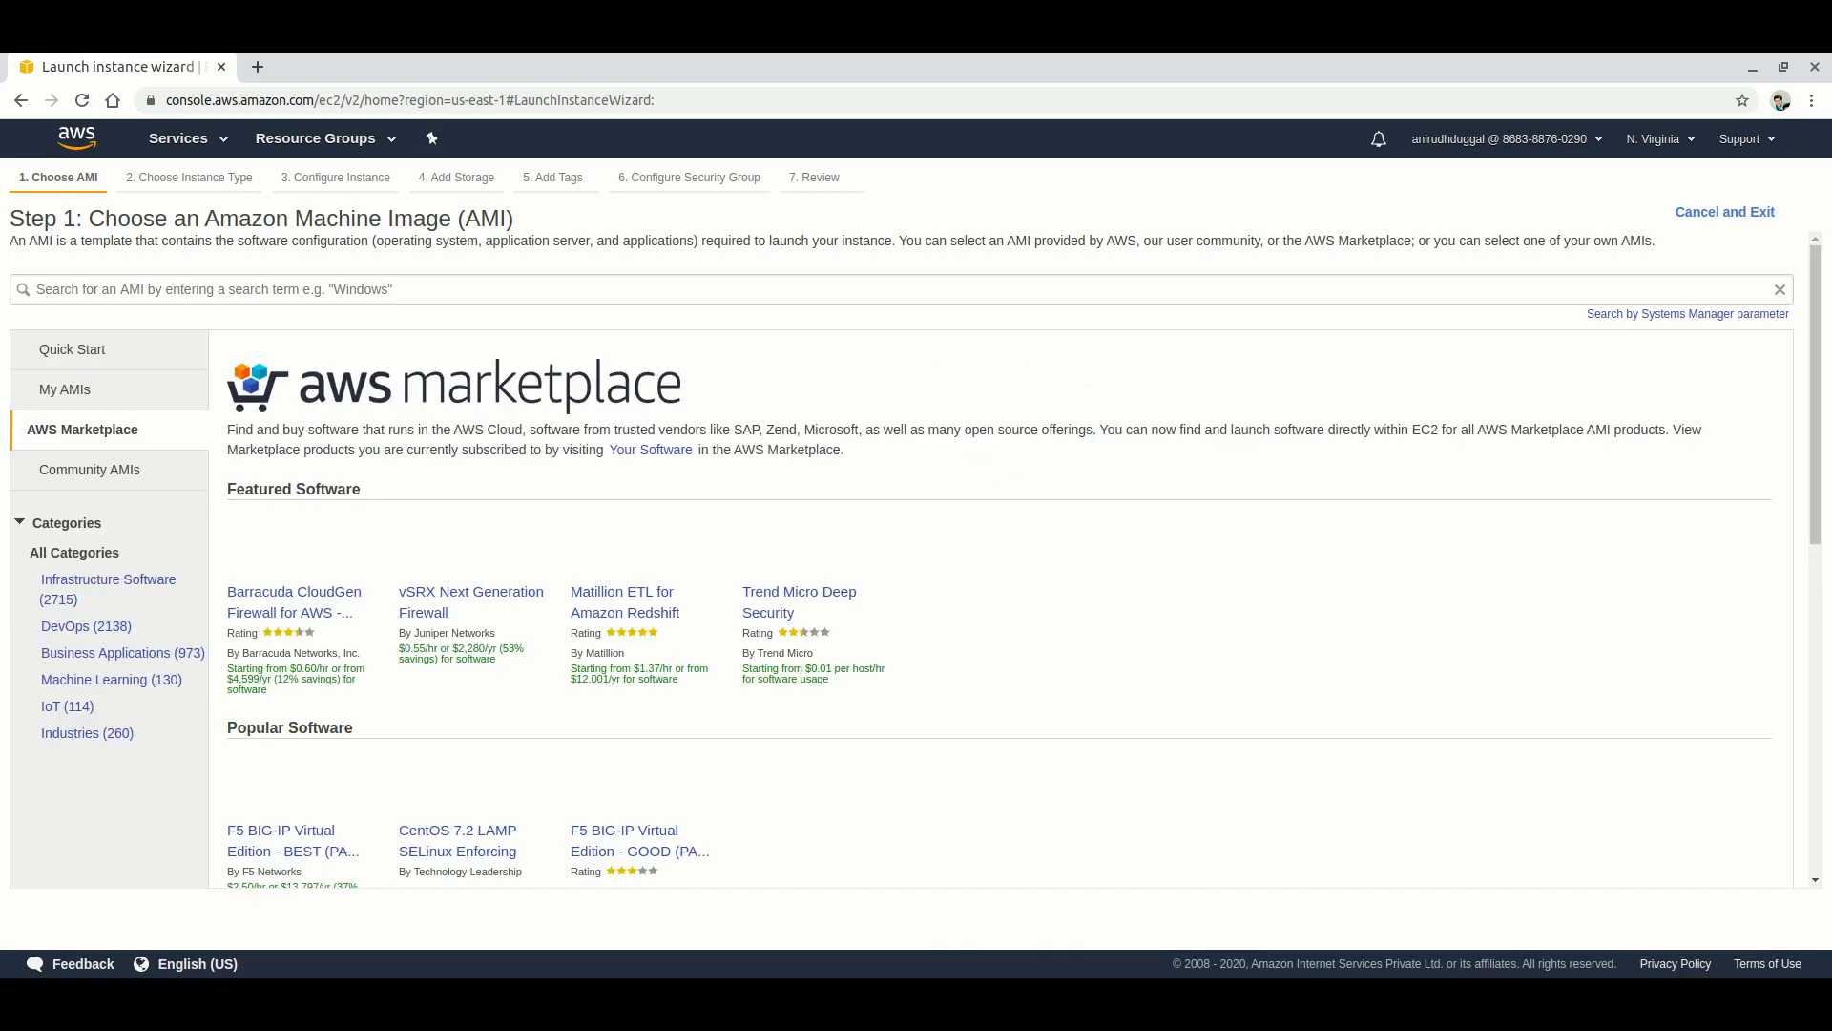
pyautogui.scroll(-5, 916, 559)
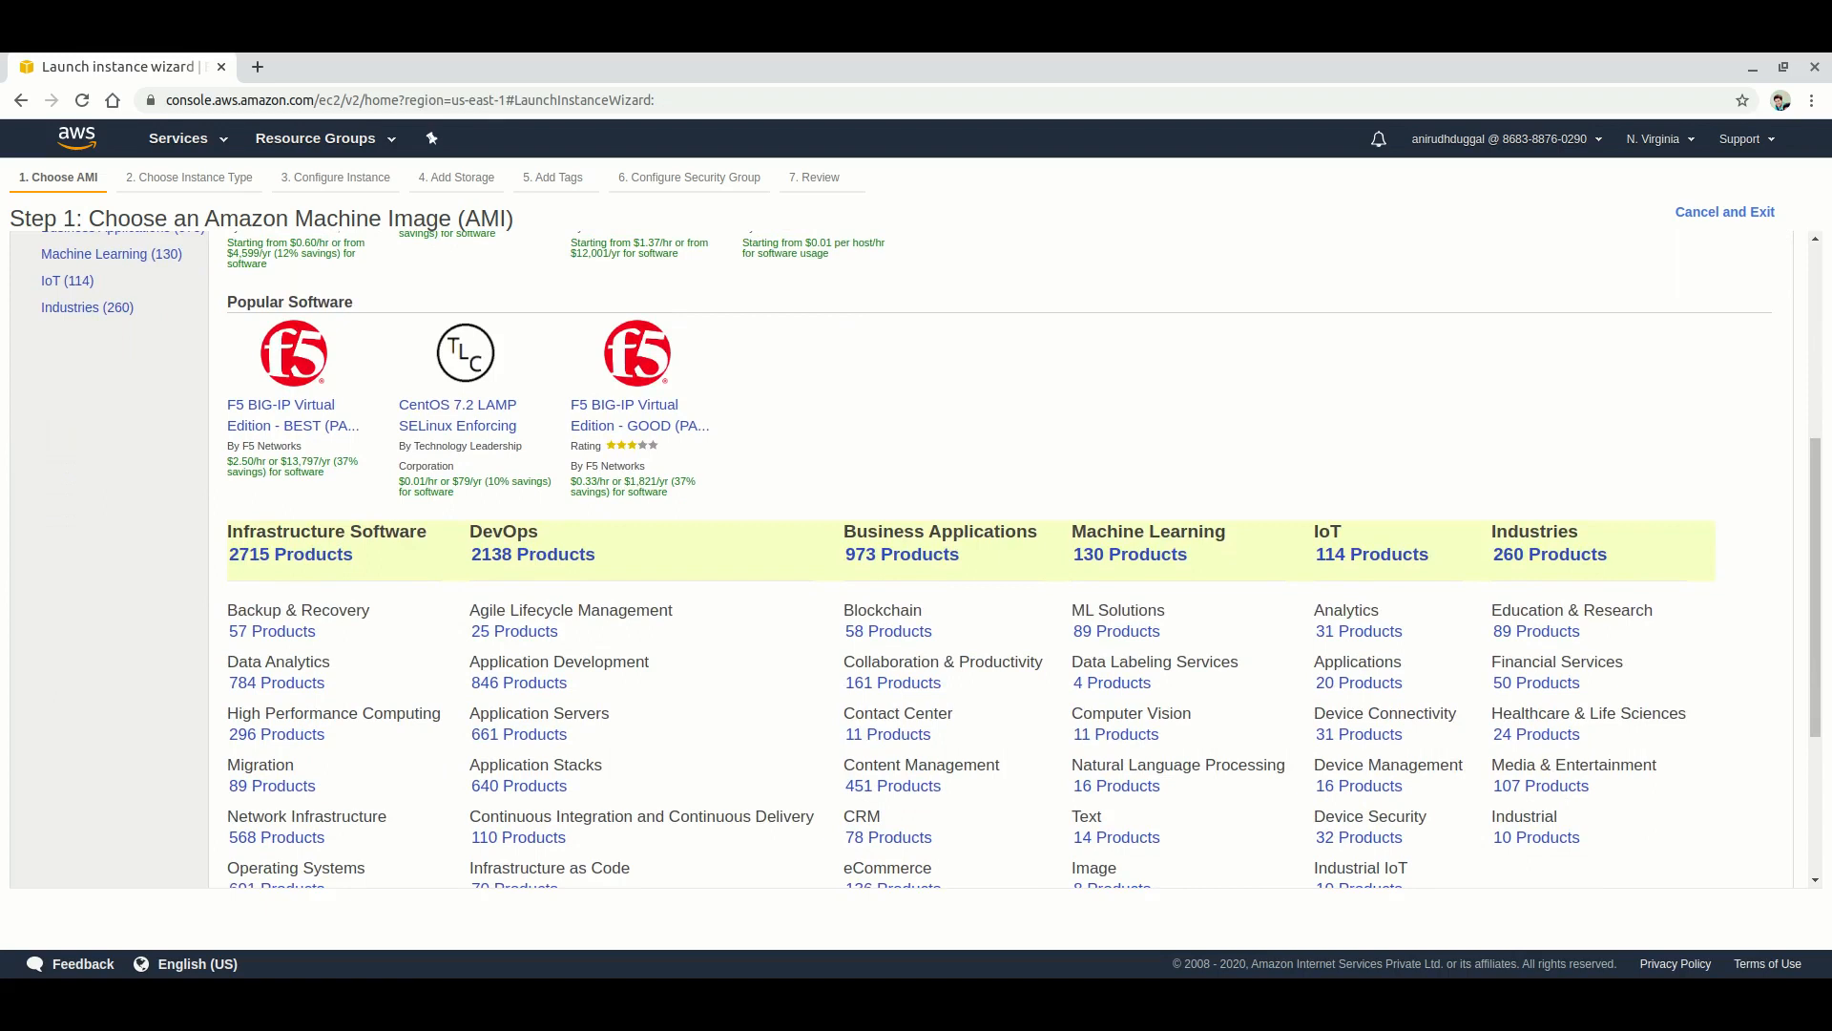
pyautogui.scroll(-3, 1023, 558)
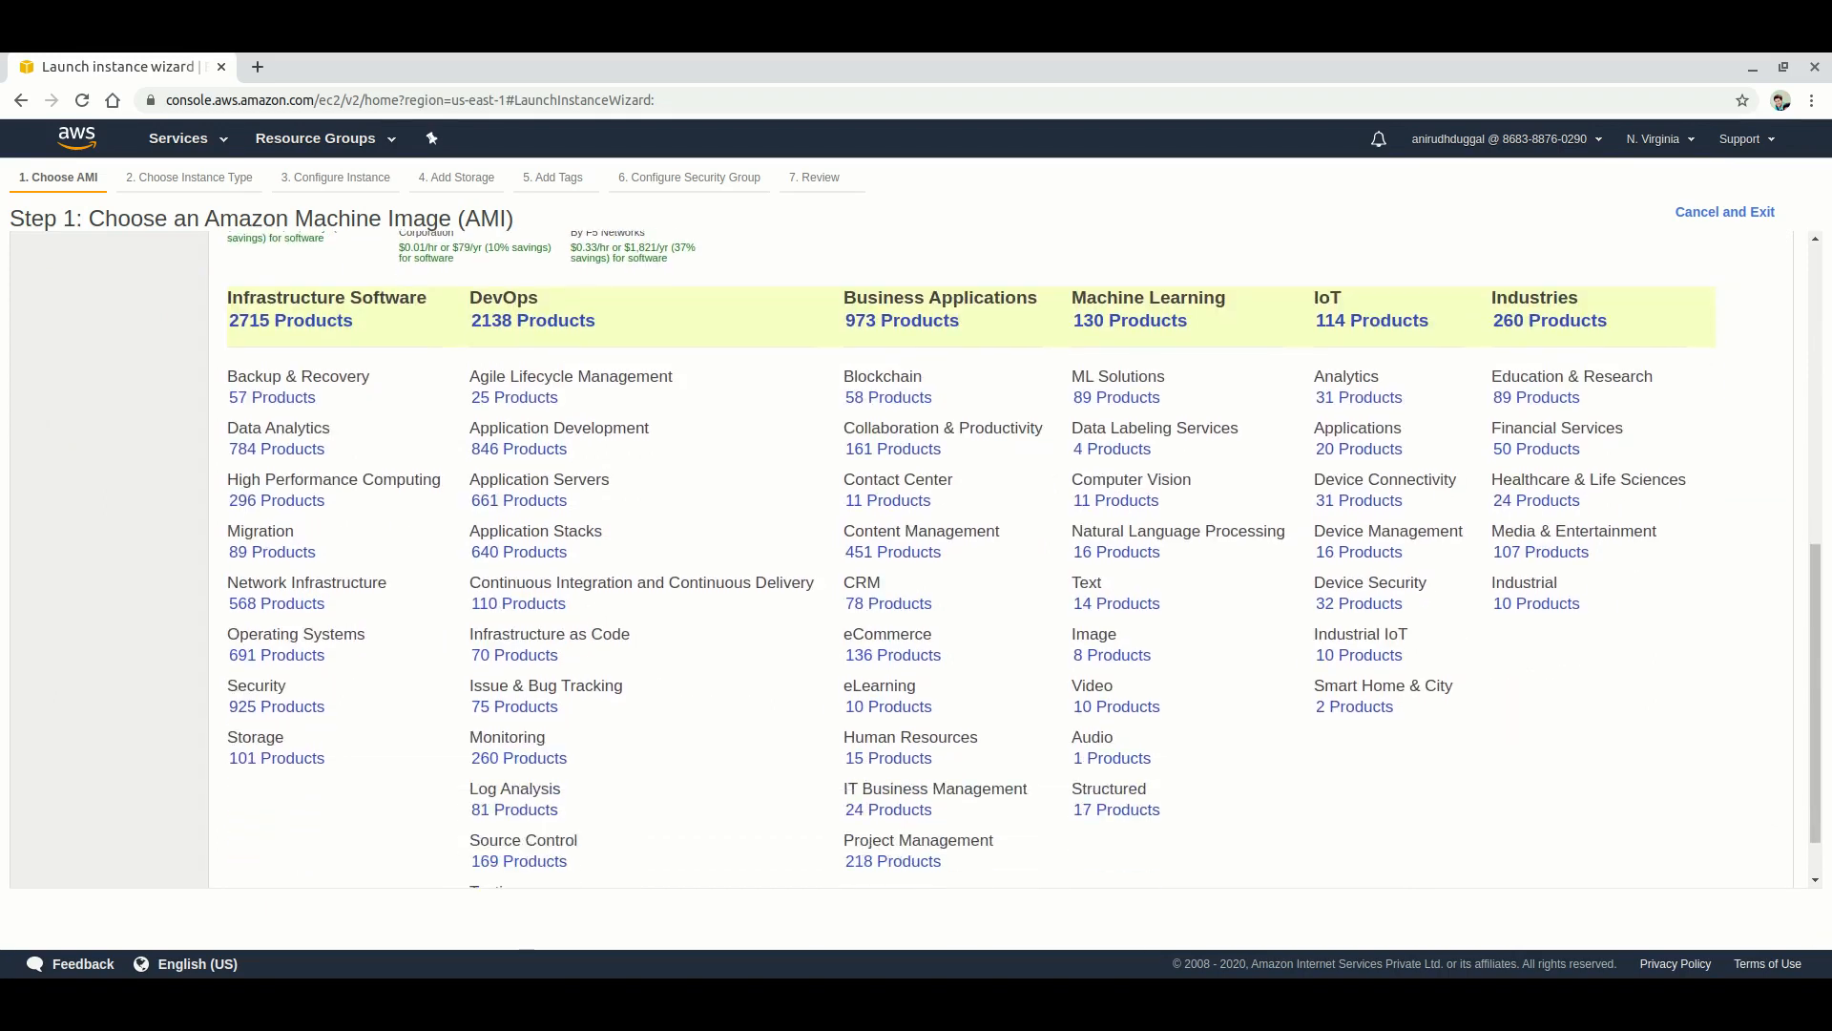
pyautogui.scroll(5, 1023, 559)
pyautogui.scroll(2, 1000, 558)
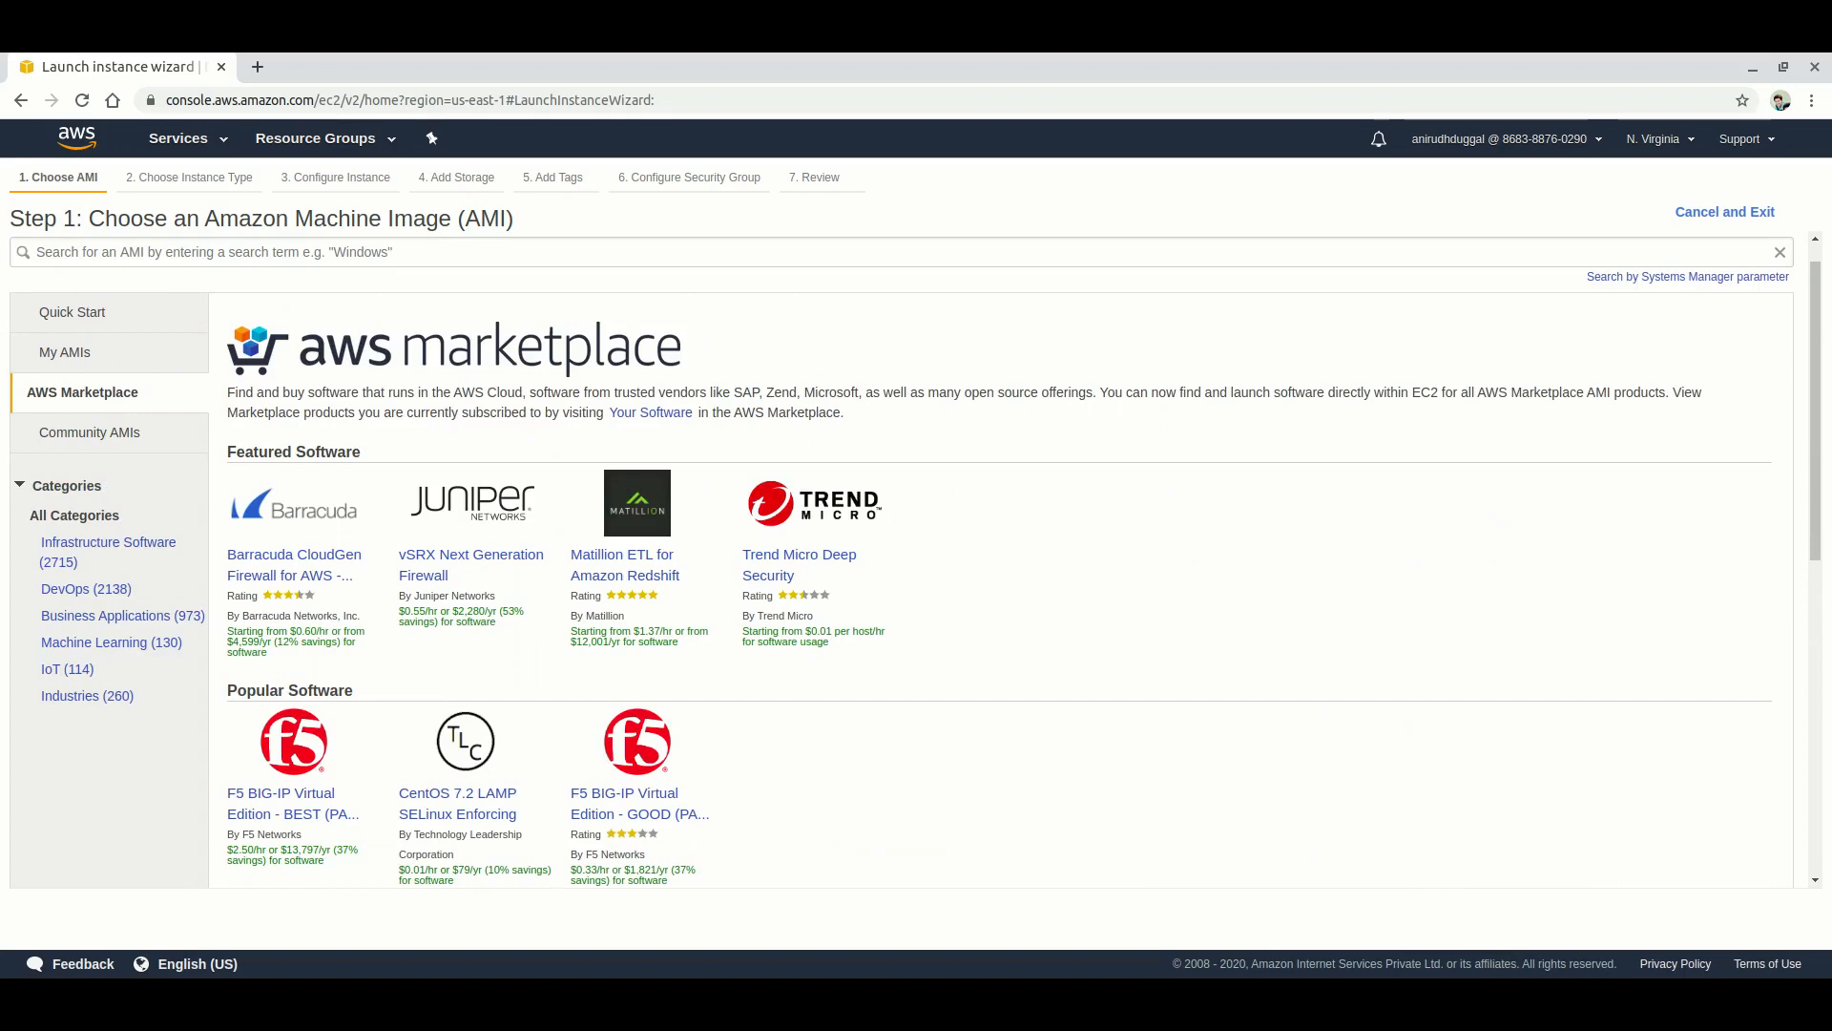
pyautogui.click(90, 433)
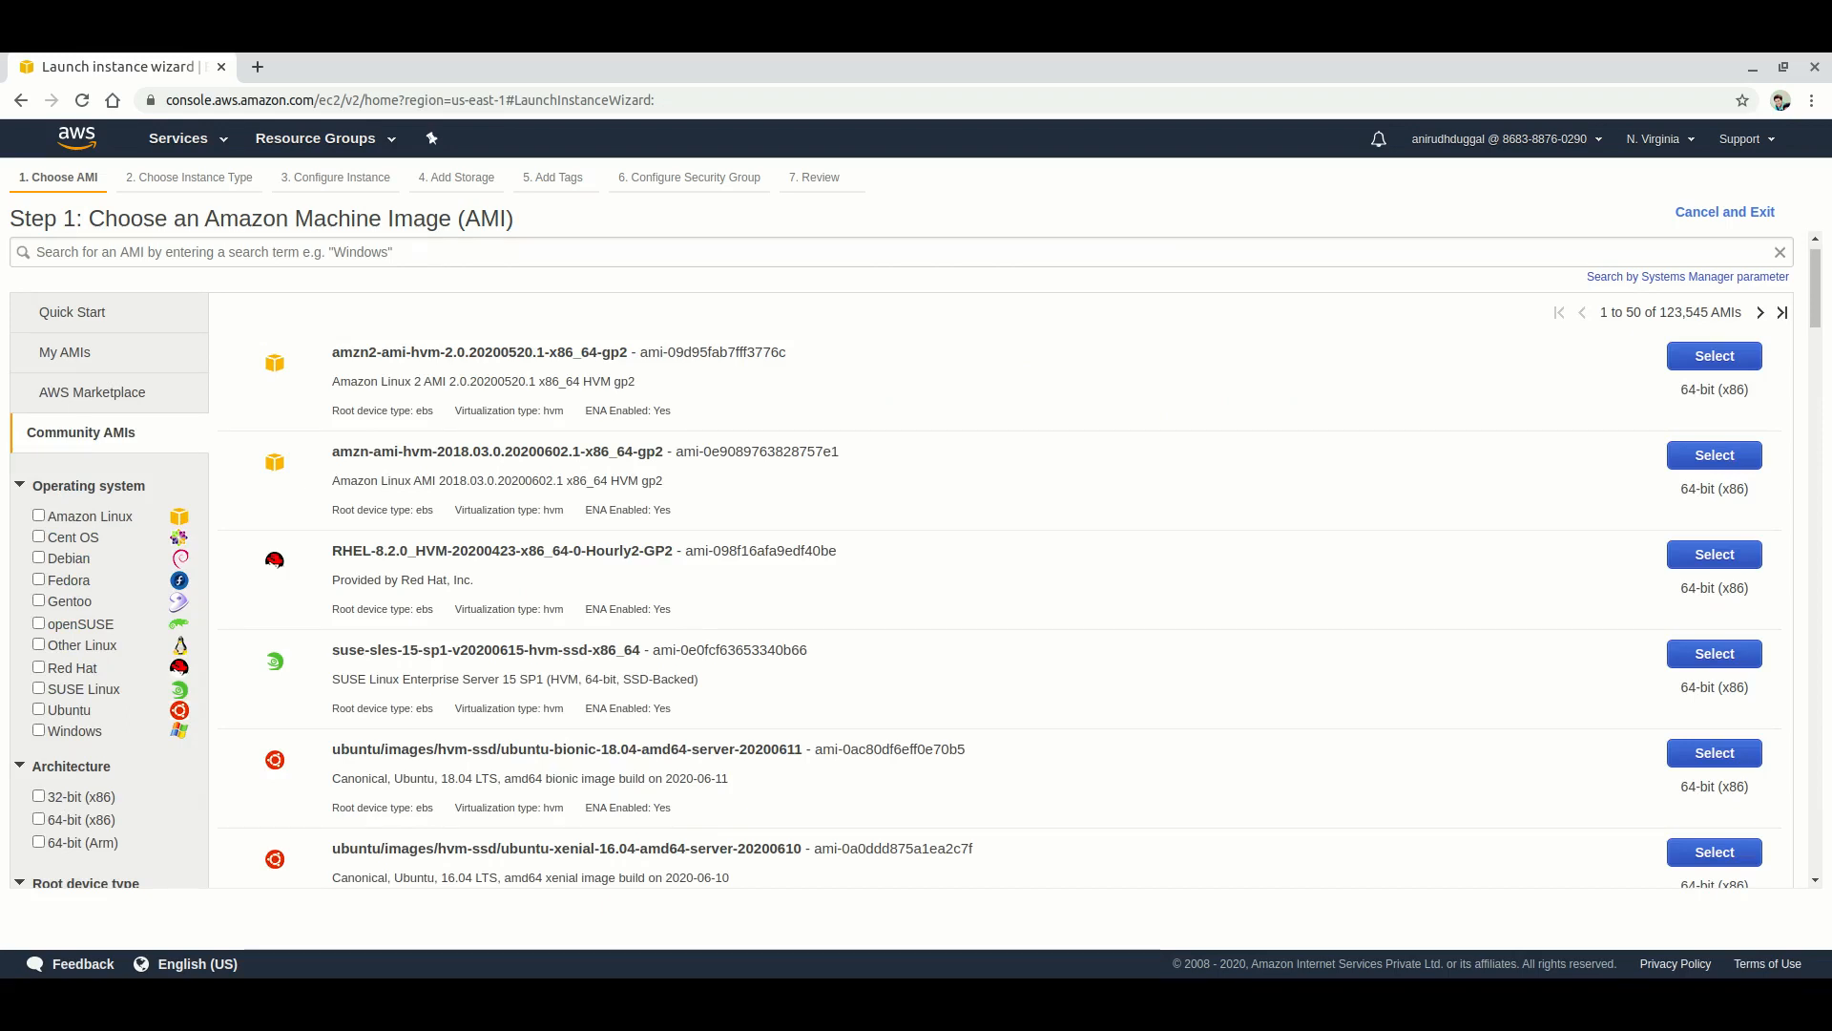
# Choose the 64-bit (x86) Amazon Linux 2 AMI from Quick Start and continue with the t2.micro type to the instance details
pyautogui.click(73, 313)
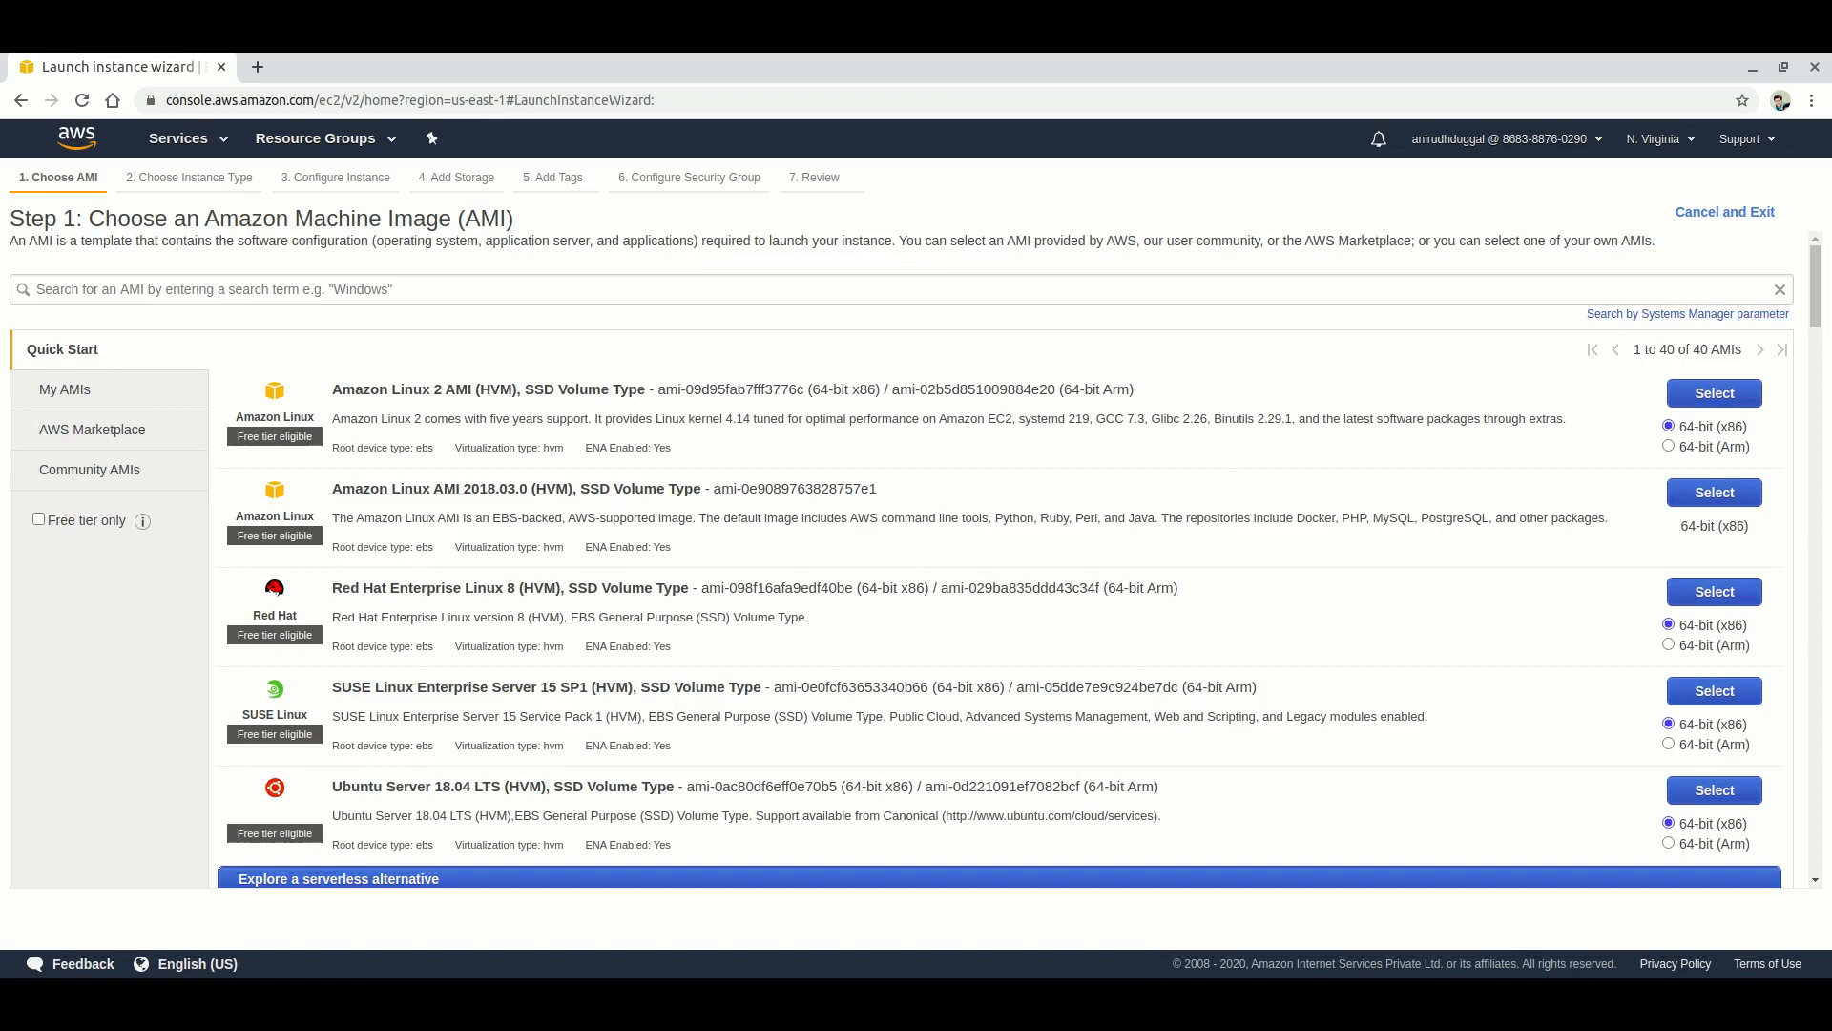
pyautogui.click(1714, 392)
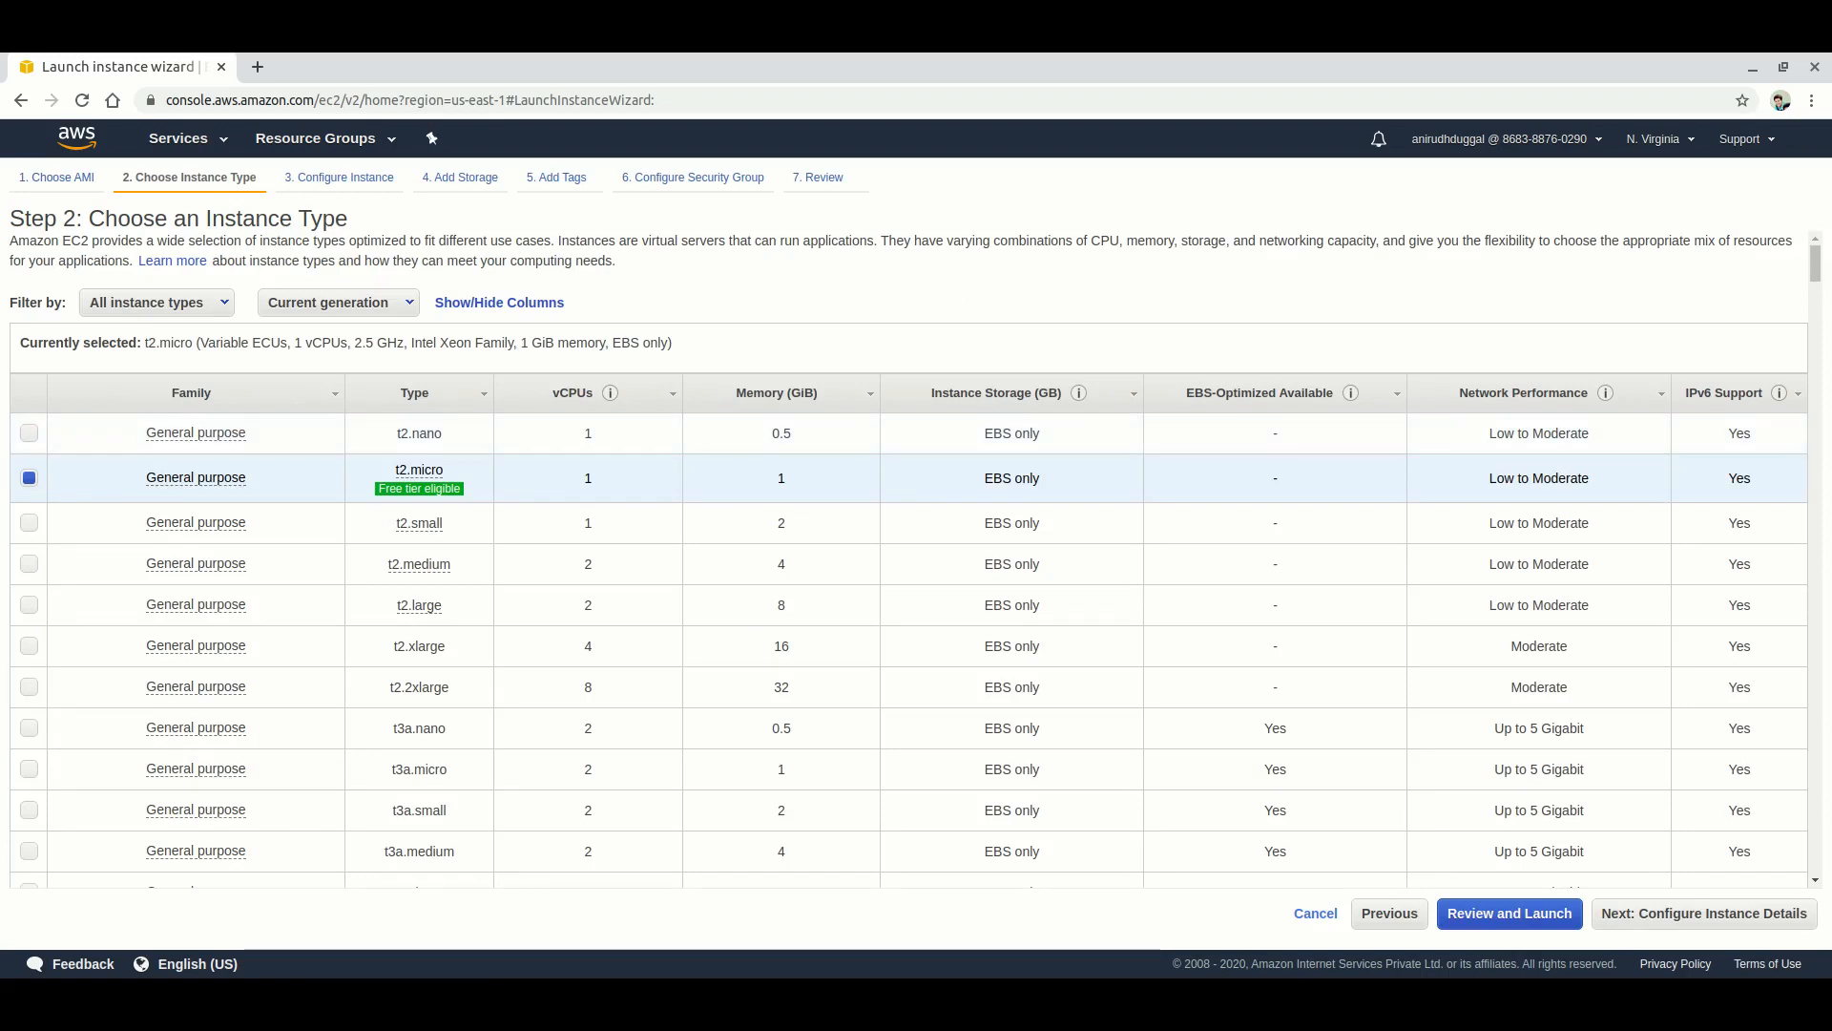
pyautogui.moveTo(419, 489)
pyautogui.click(1703, 913)
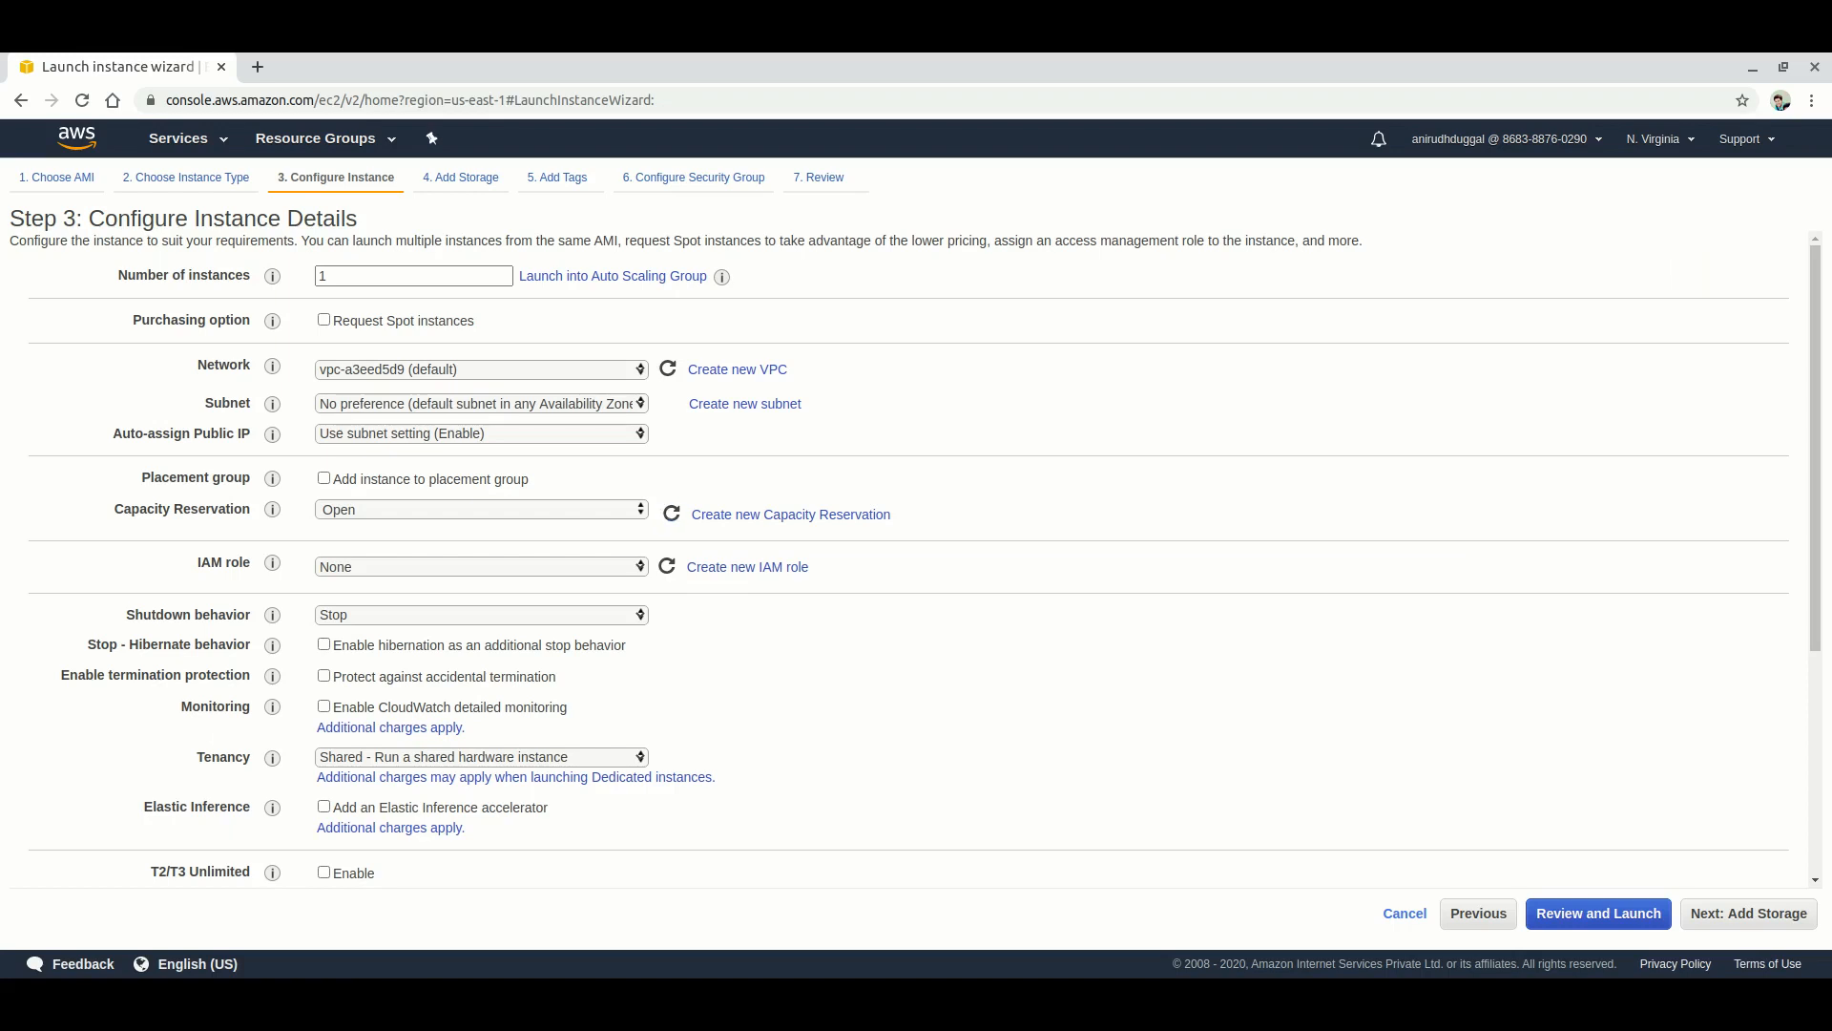
# Set the number of instances to 10 and return it to 1
pyautogui.click(414, 275)
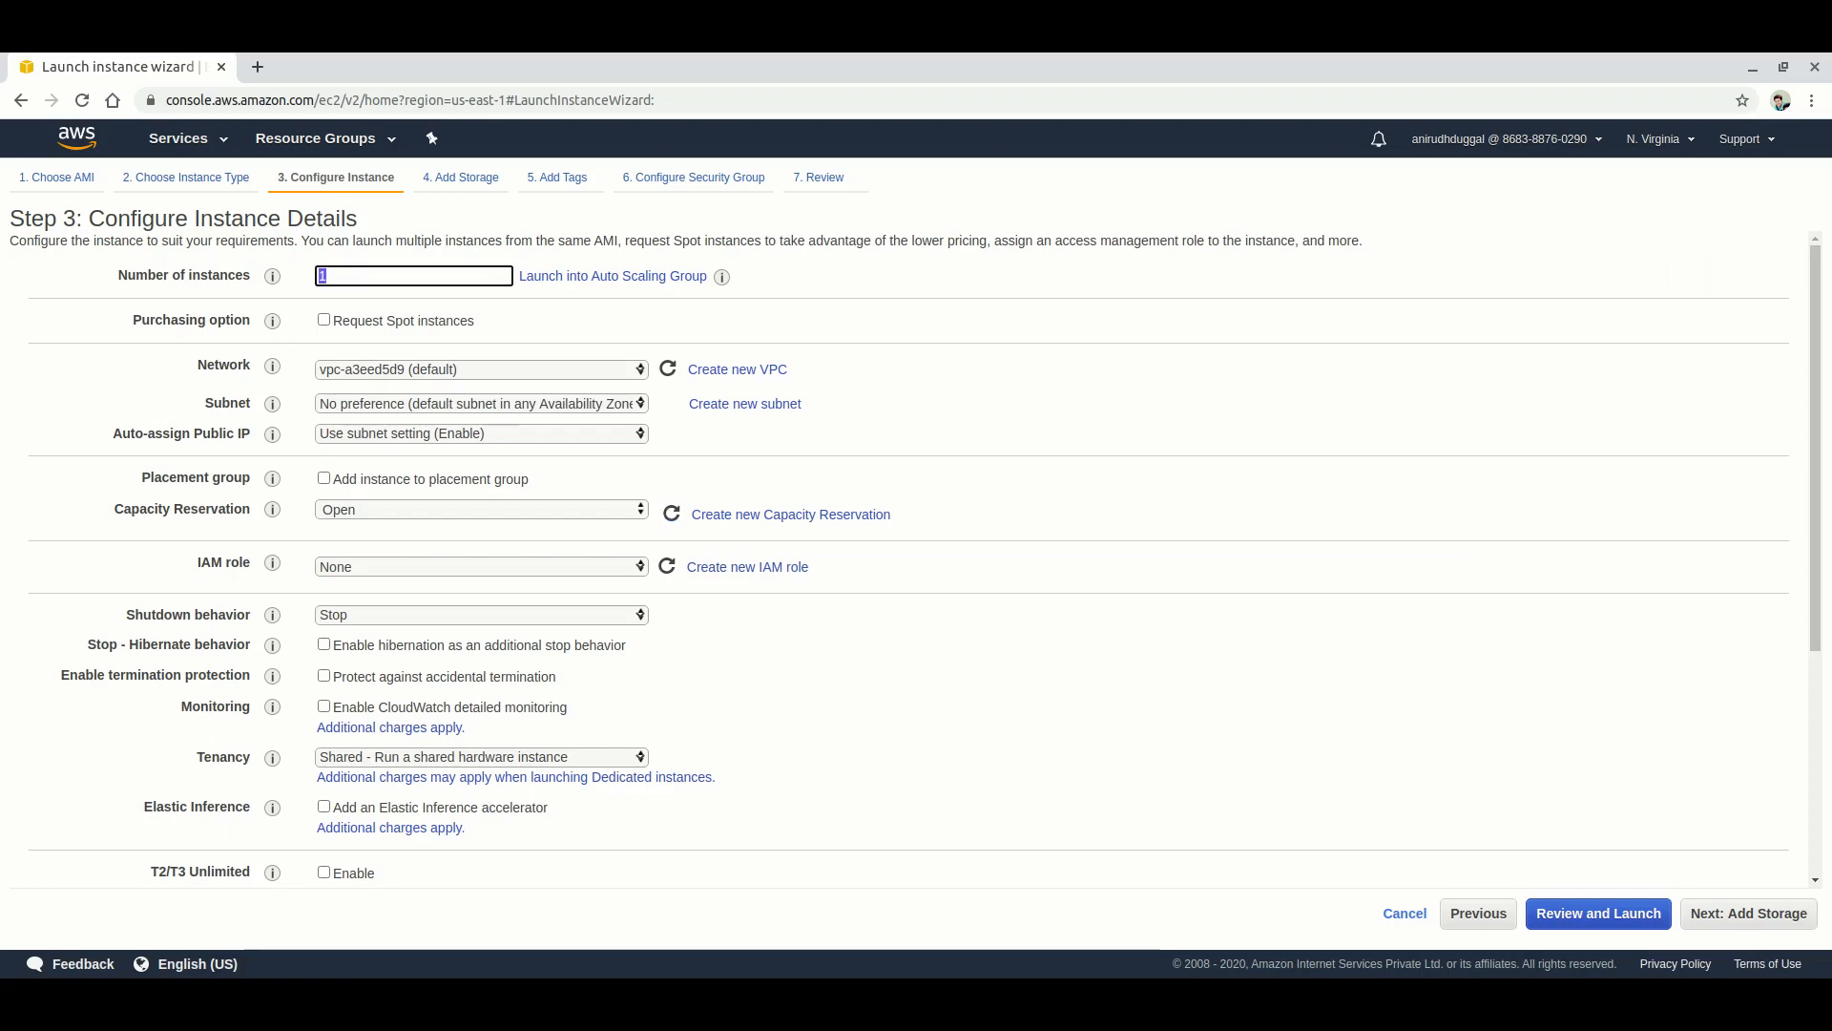
pyautogui.write('0')
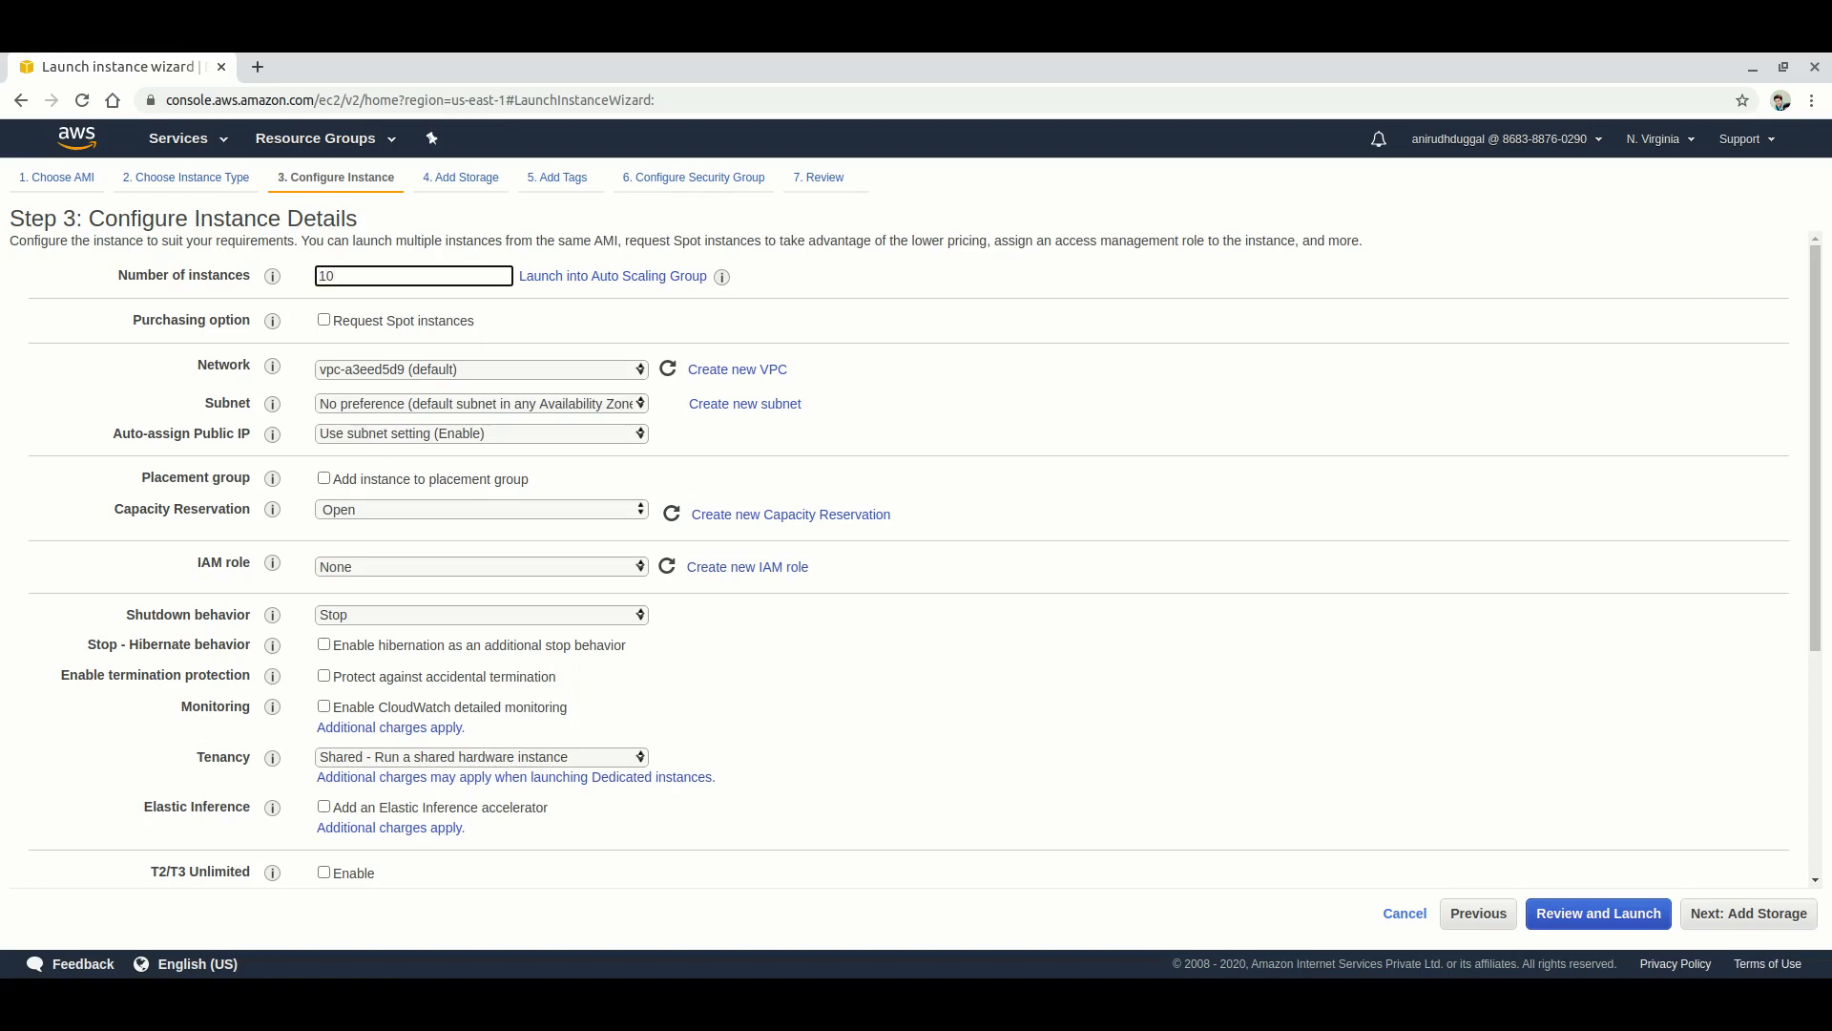
pyautogui.press('BackSpace')
# Examine the instance's network, subnet, public IP, placement group and shutdown behavior settings without changing them
pyautogui.click(480, 369)
pyautogui.click(481, 369)
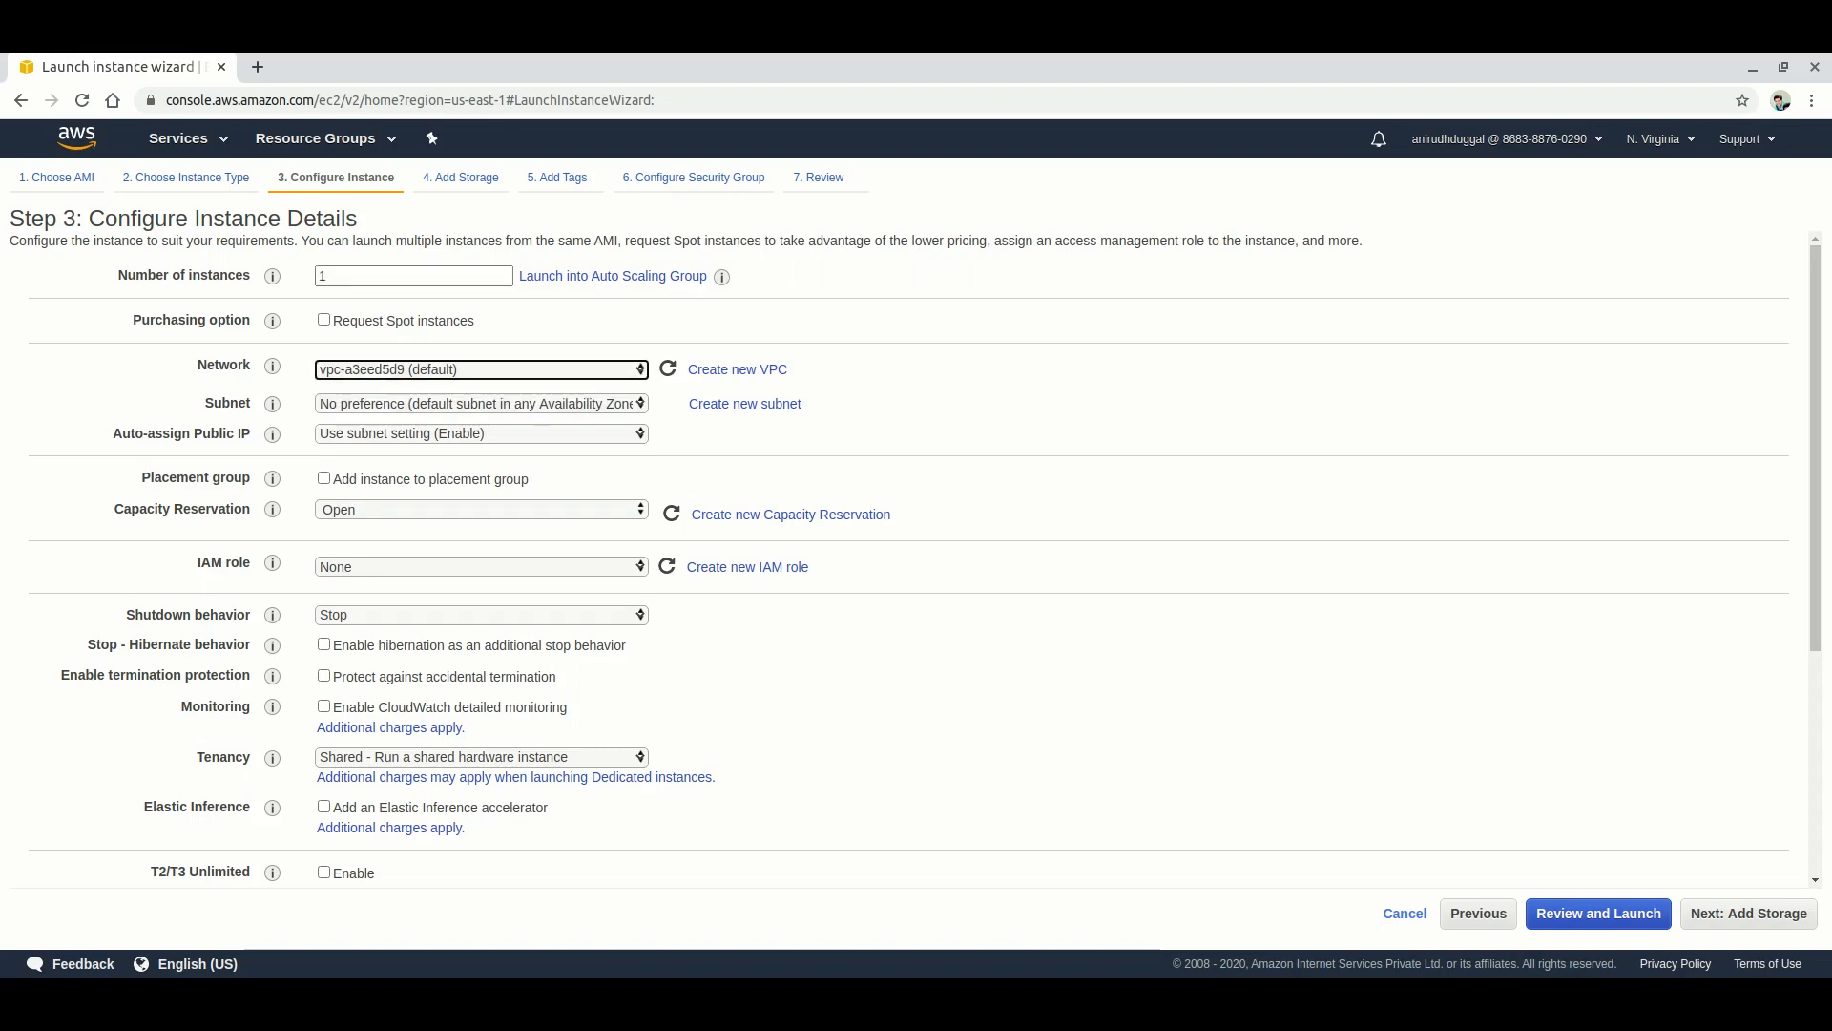
pyautogui.click(481, 404)
pyautogui.click(481, 404)
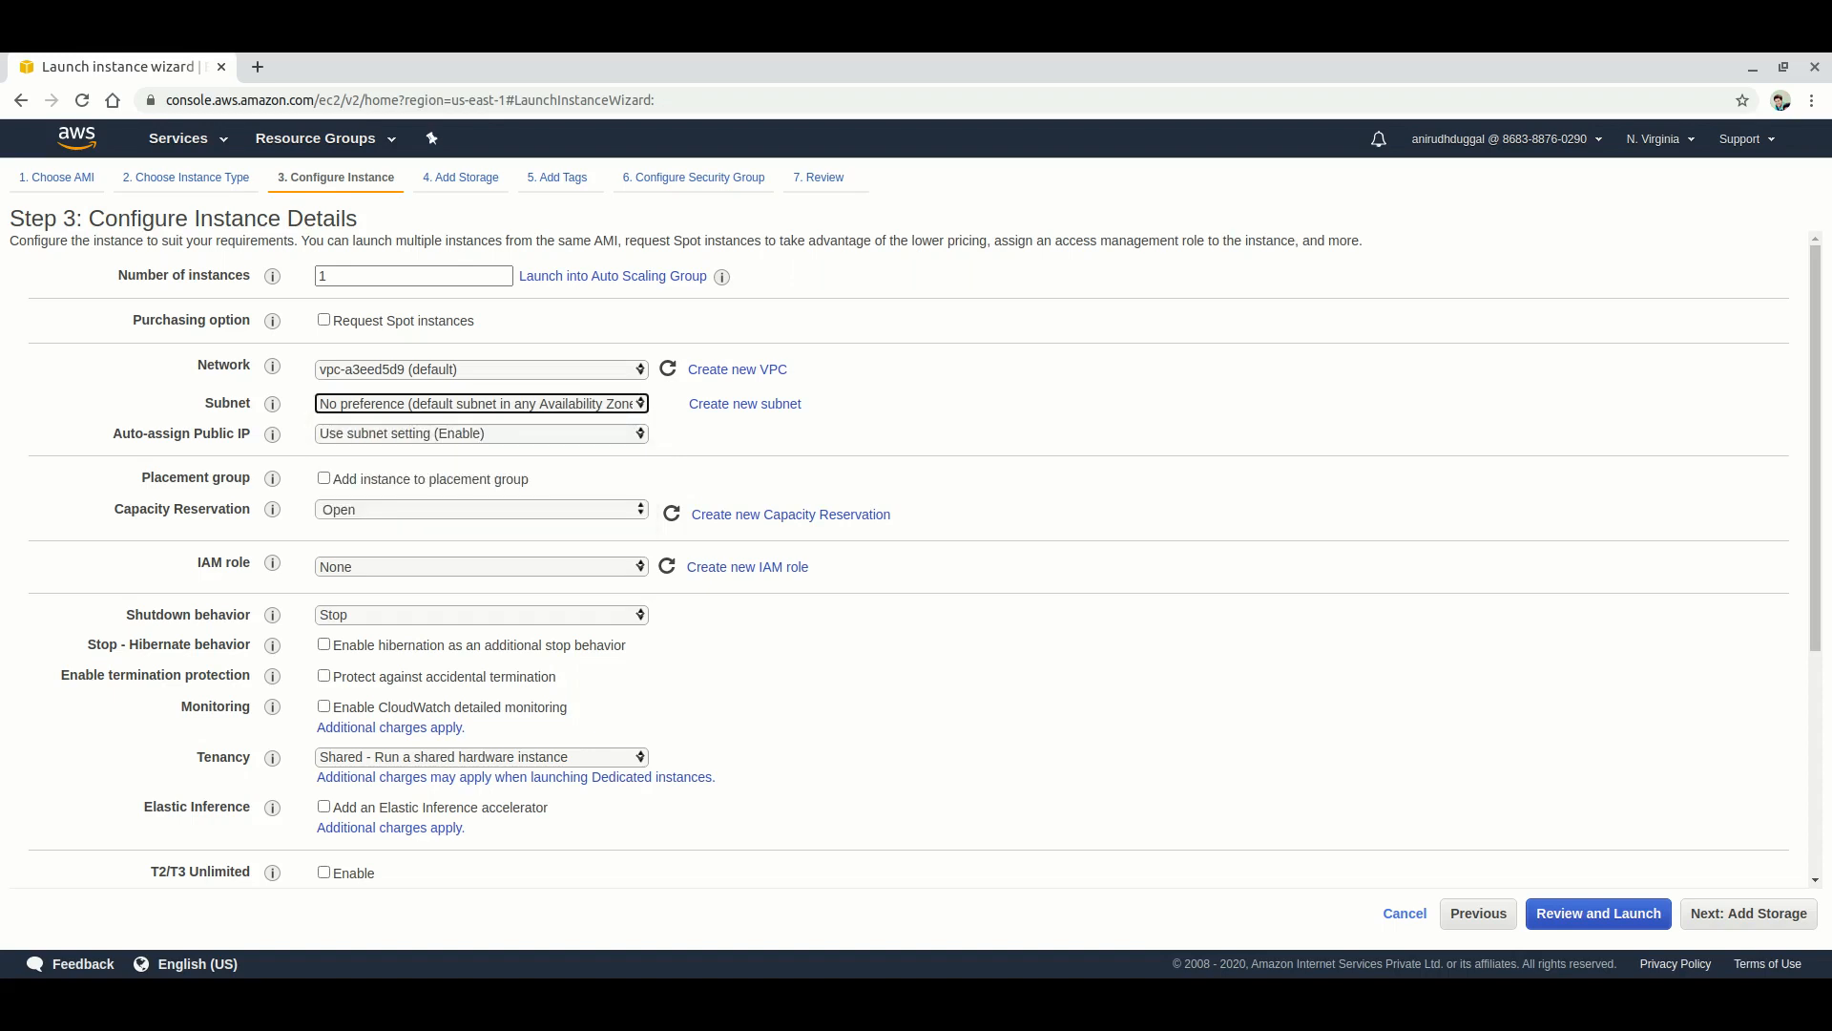
pyautogui.moveTo(272, 434)
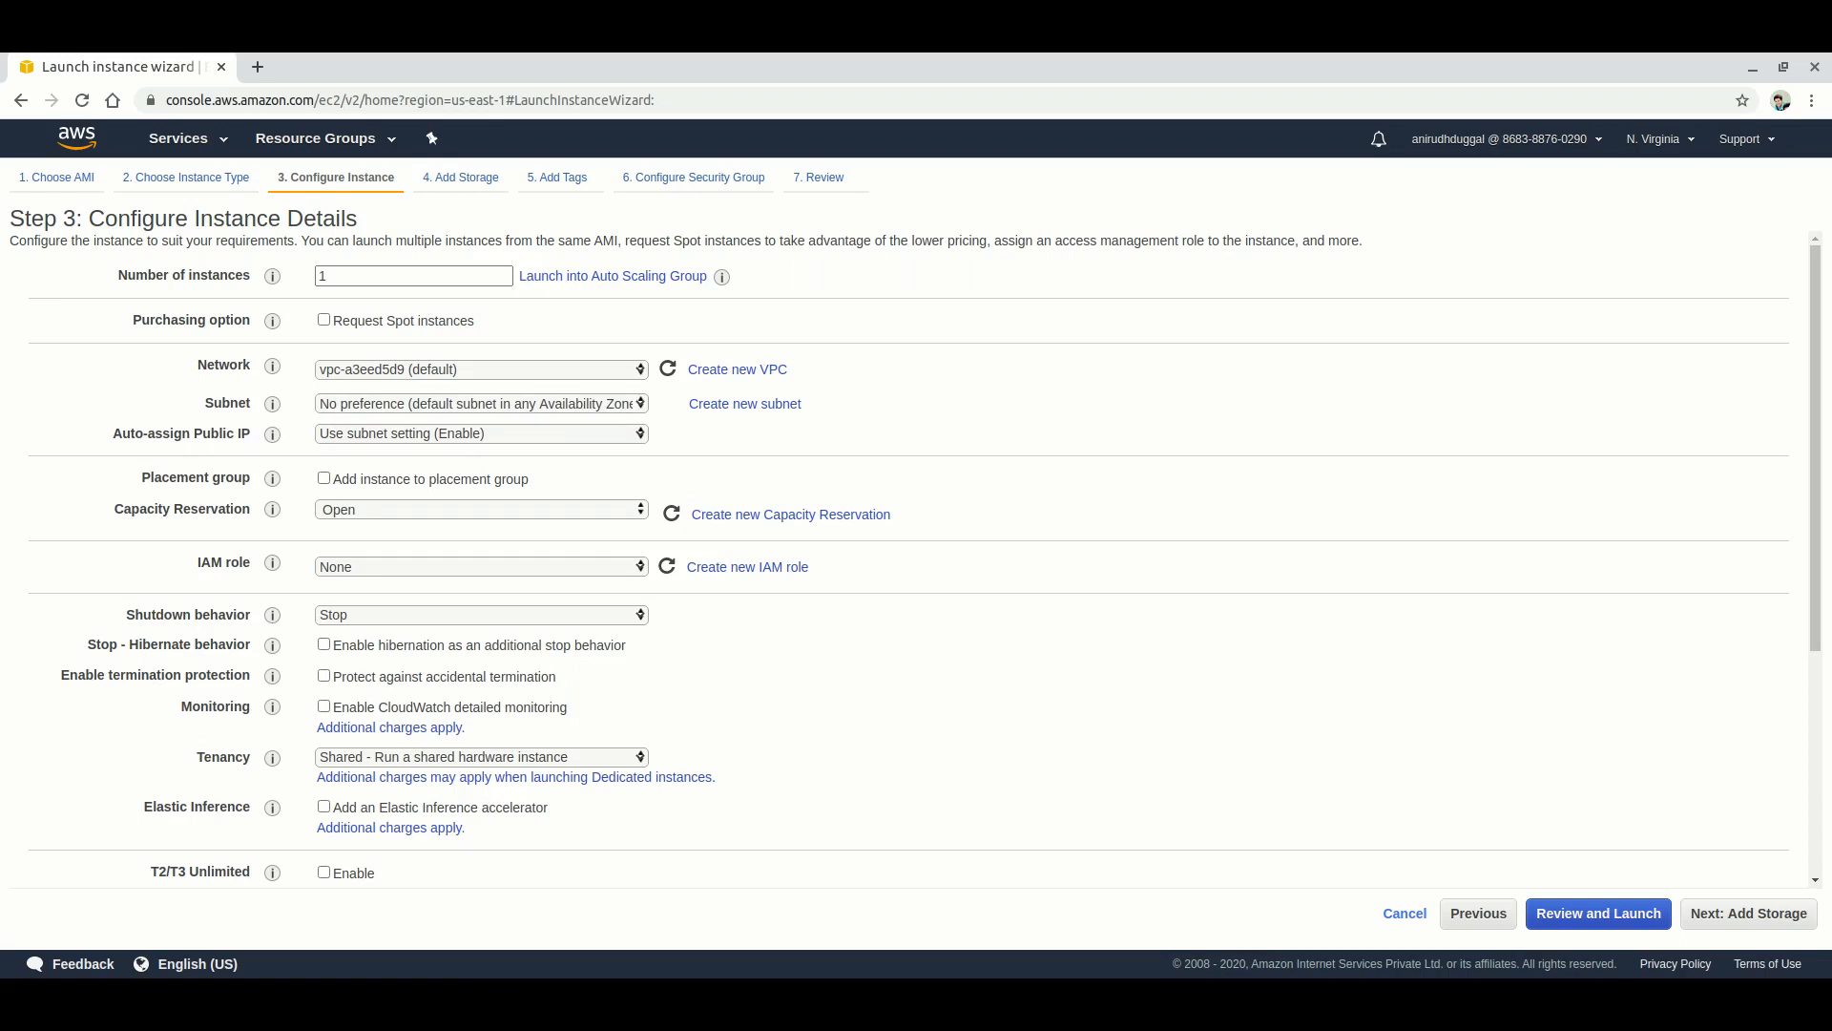
pyautogui.moveTo(272, 479)
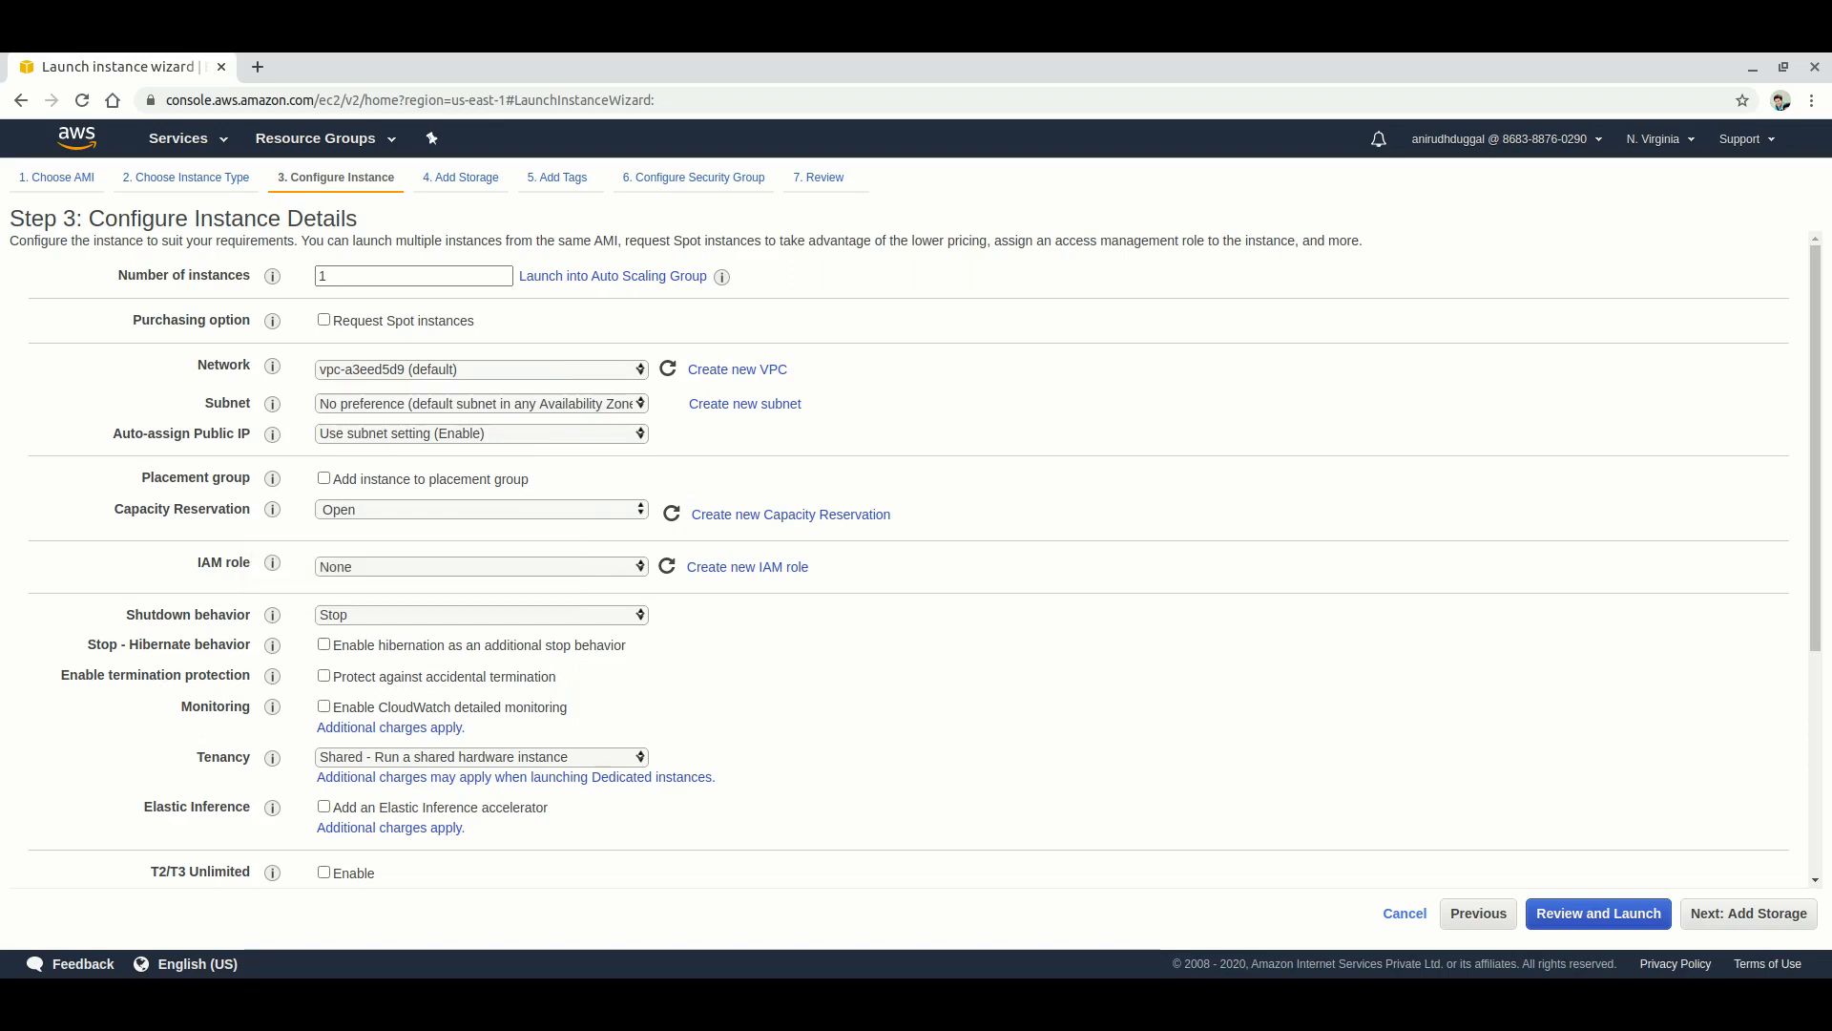
pyautogui.click(481, 616)
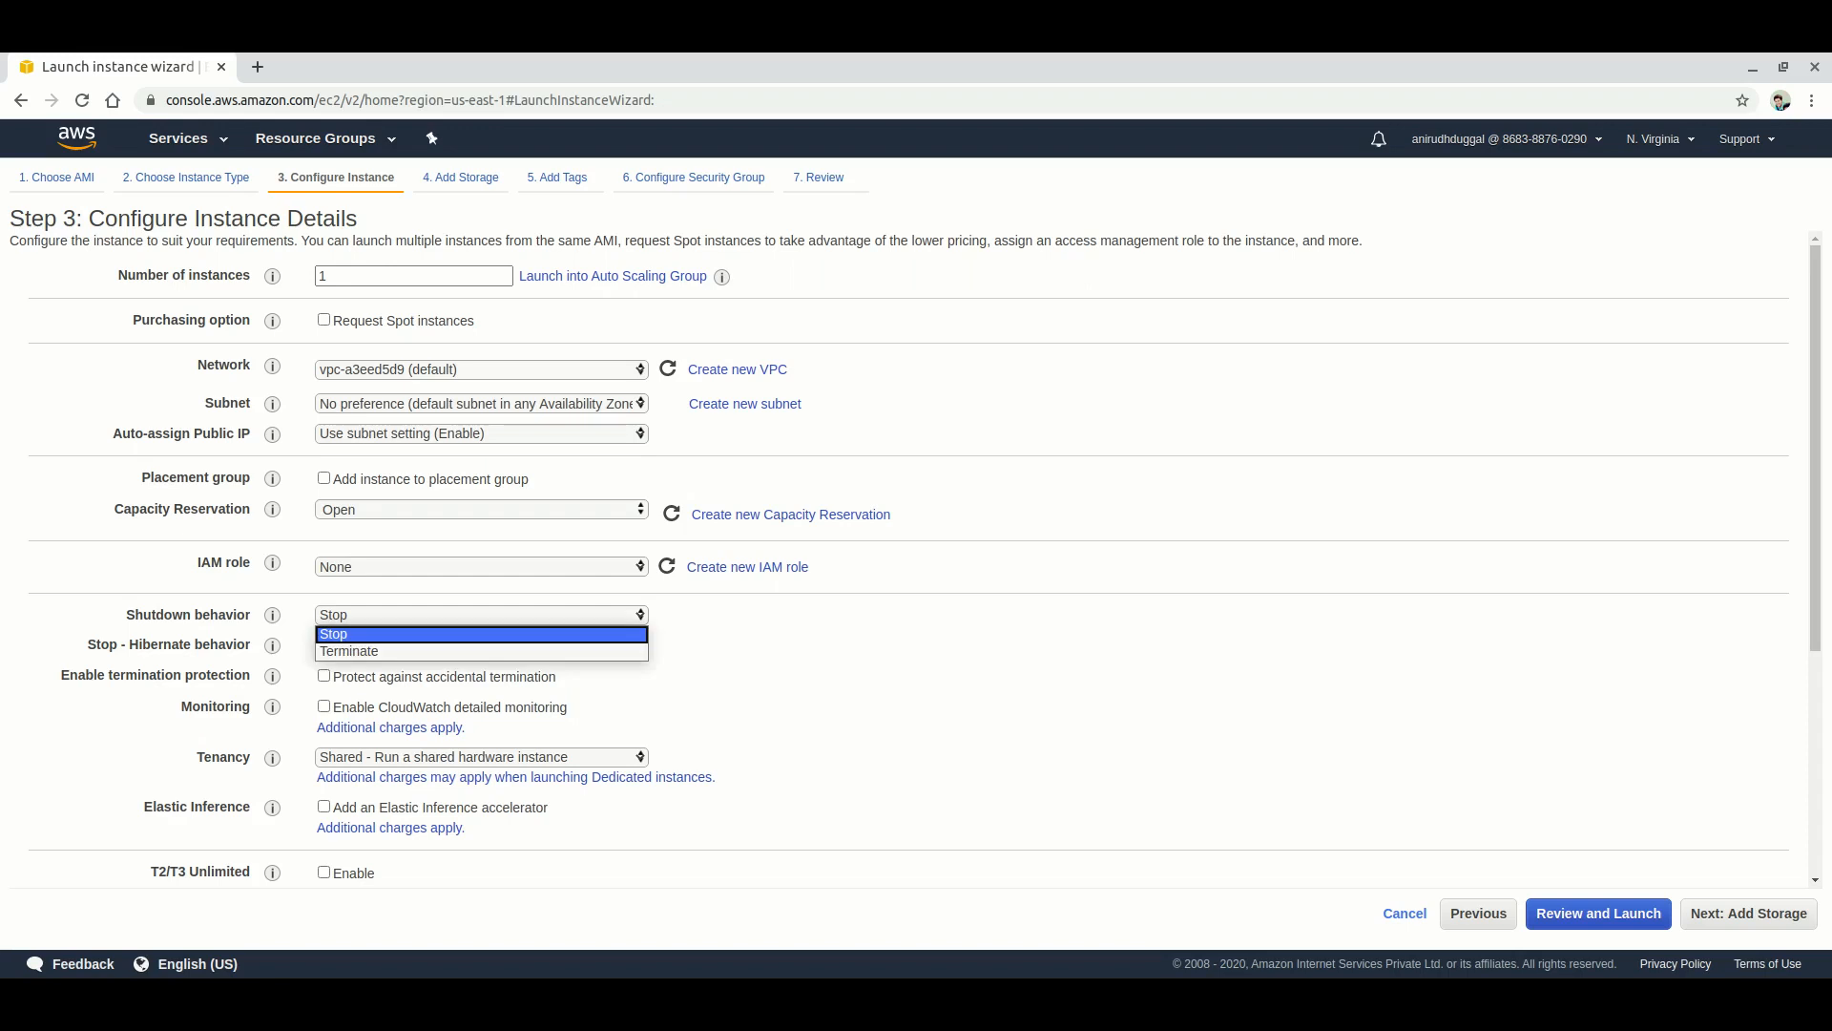
pyautogui.press('Escape')
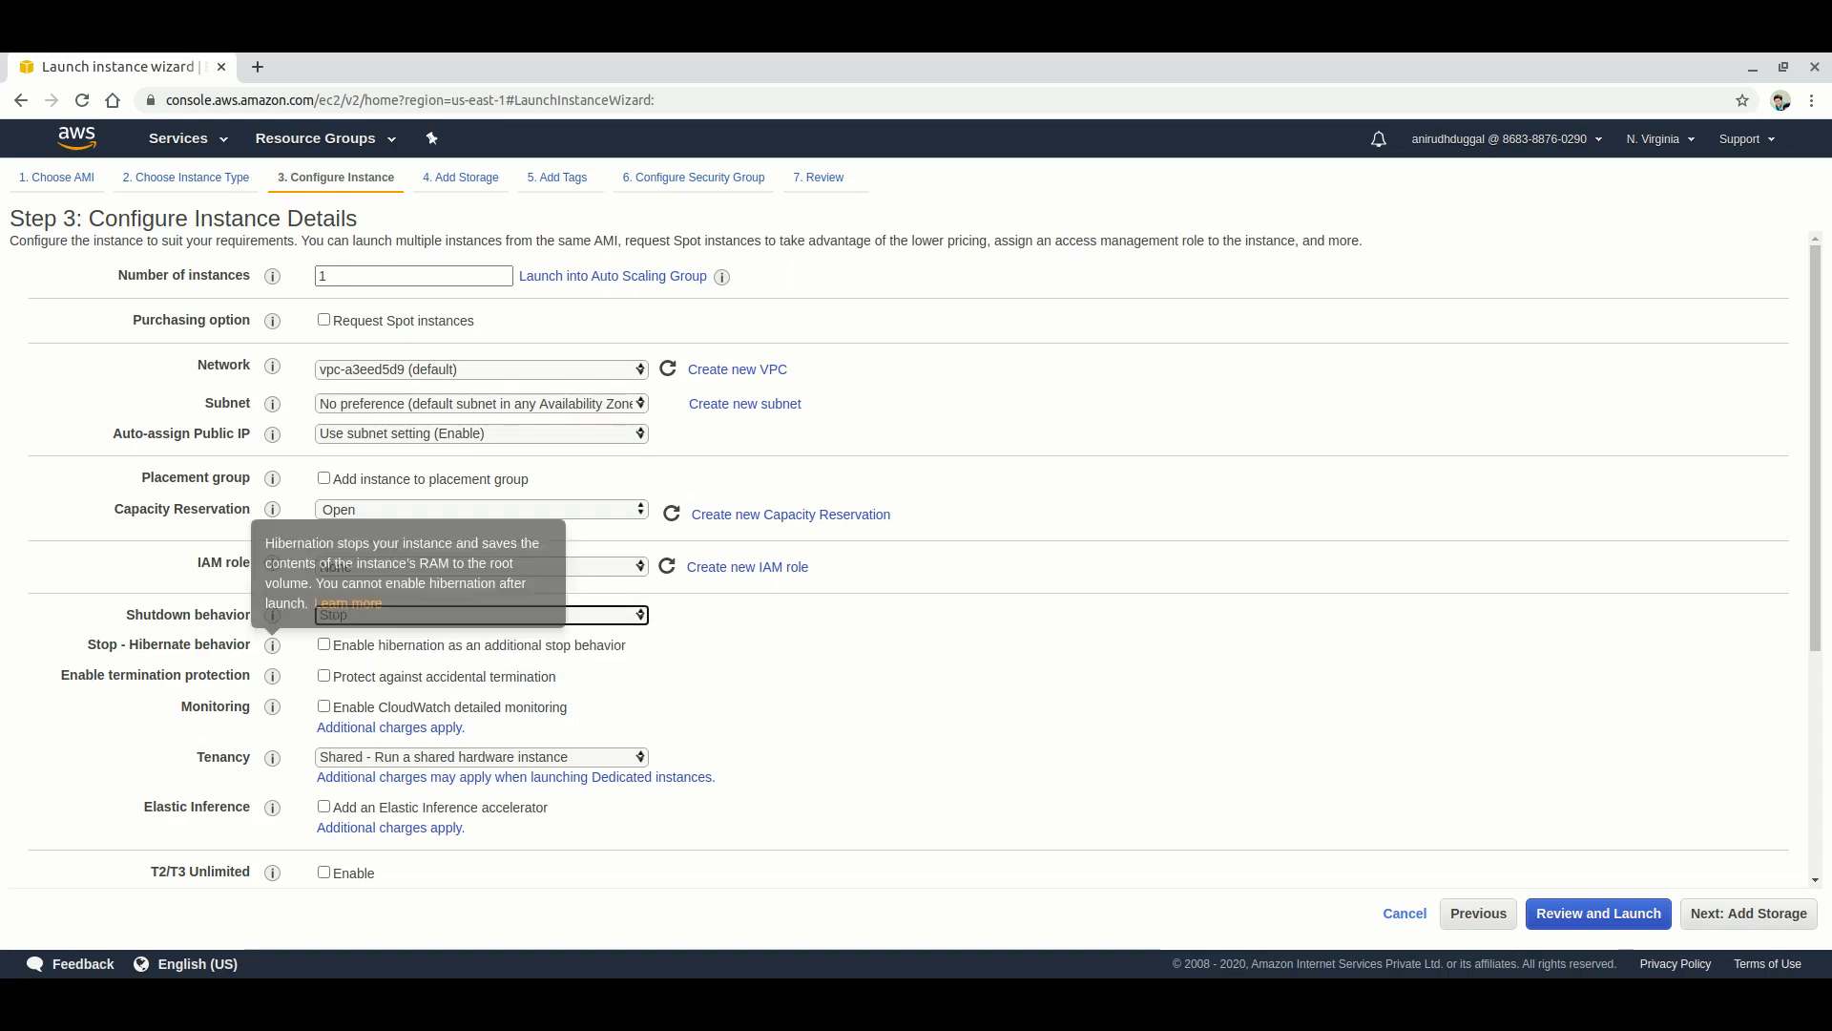
# Choose Shared - Run a shared hardware instance as the instance's tenancy
pyautogui.scroll(-1, 914, 558)
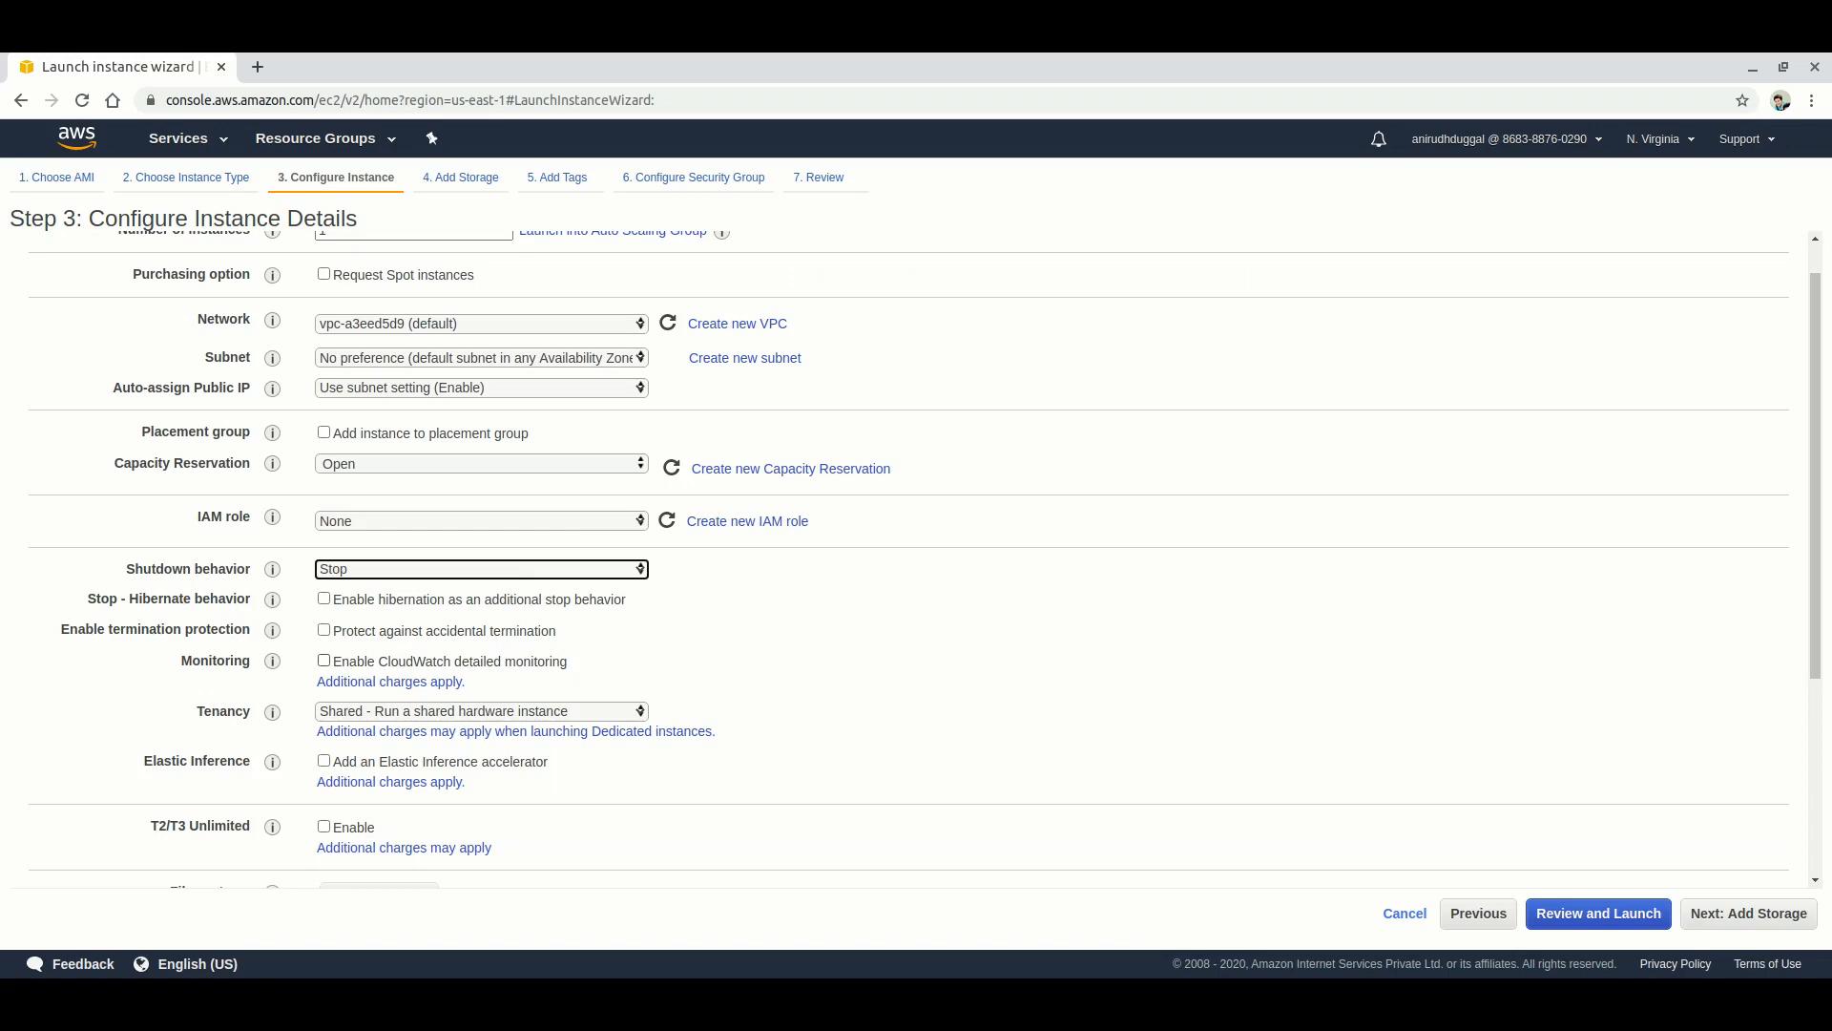
pyautogui.scroll(-1, 924, 558)
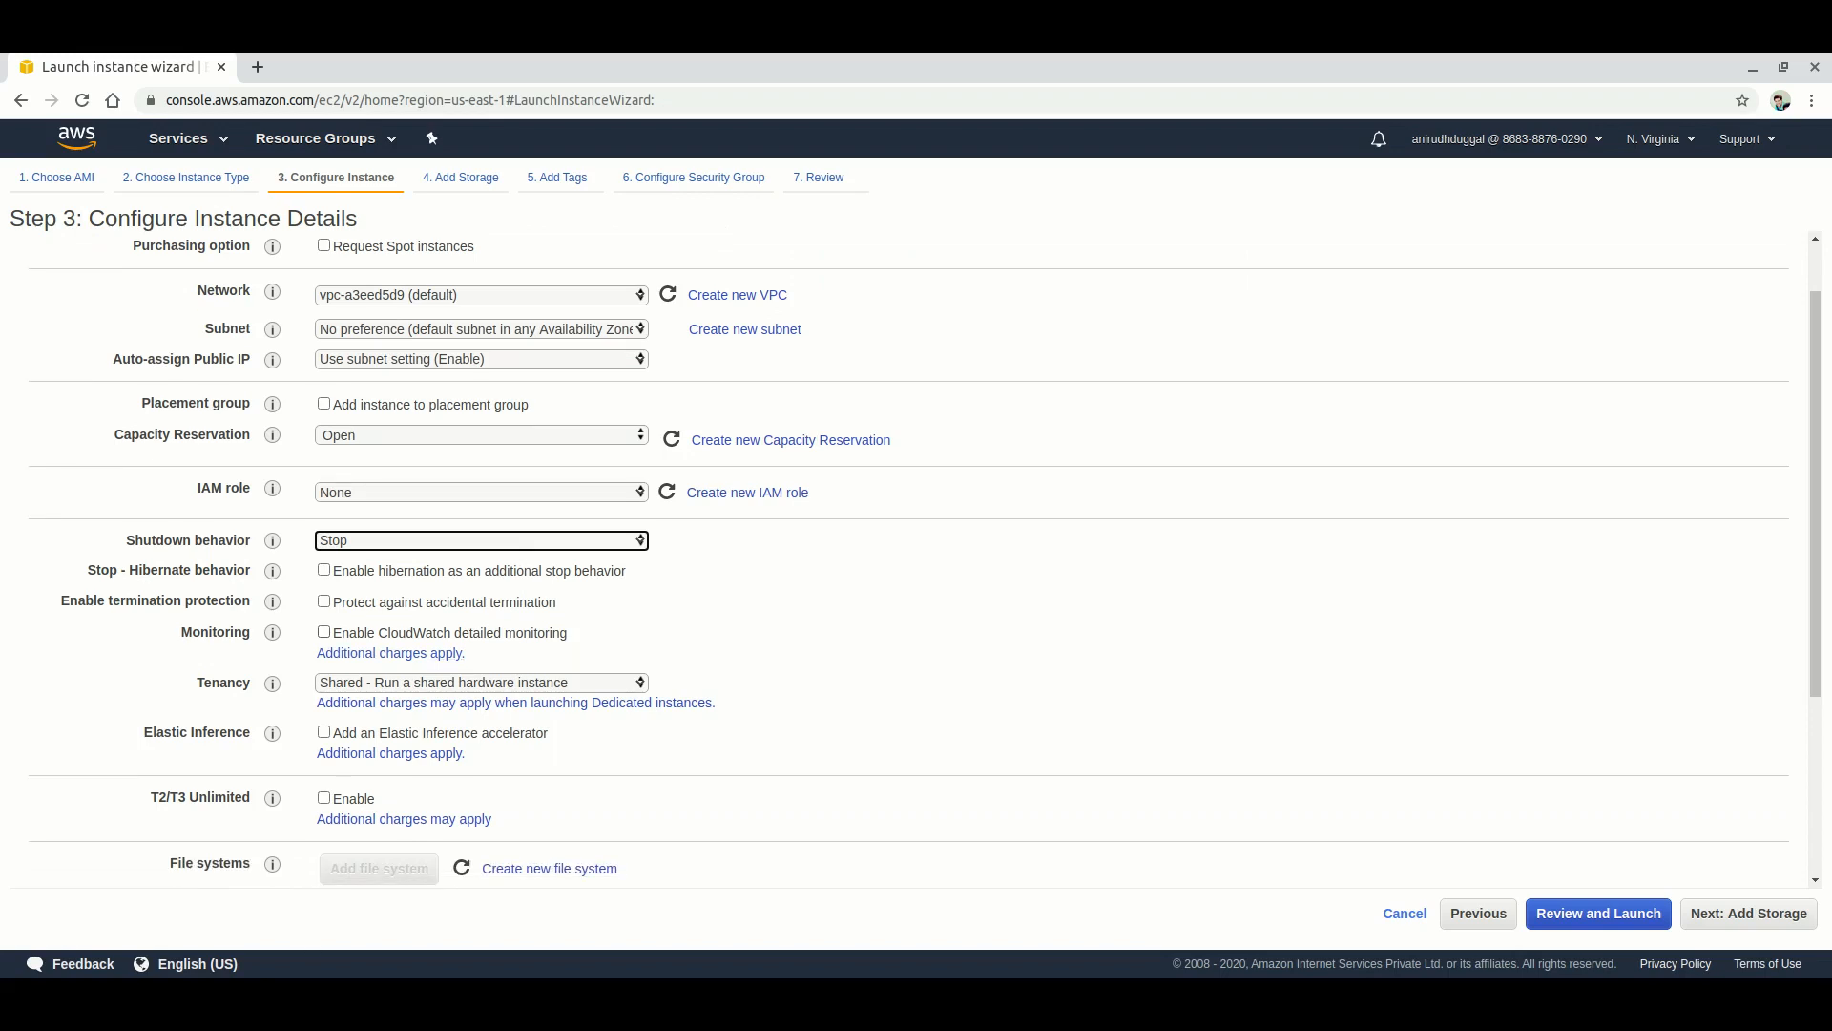
pyautogui.scroll(-2, 925, 558)
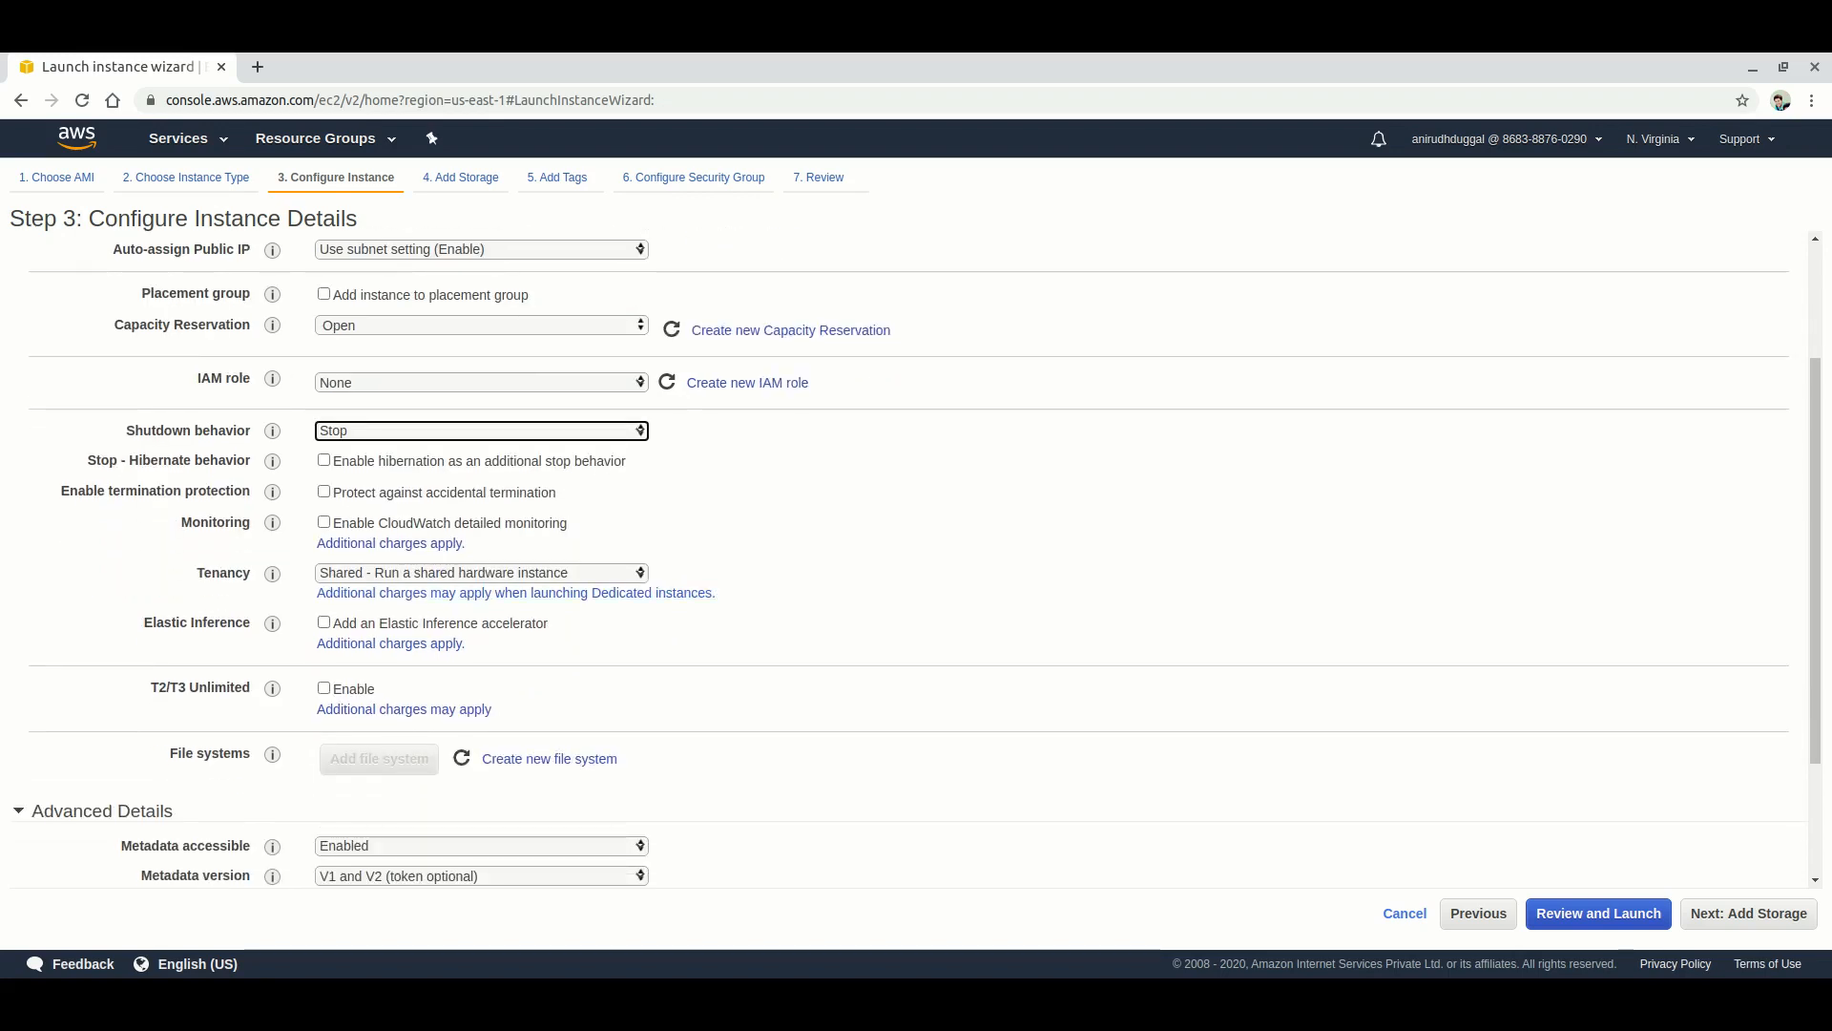
pyautogui.click(481, 574)
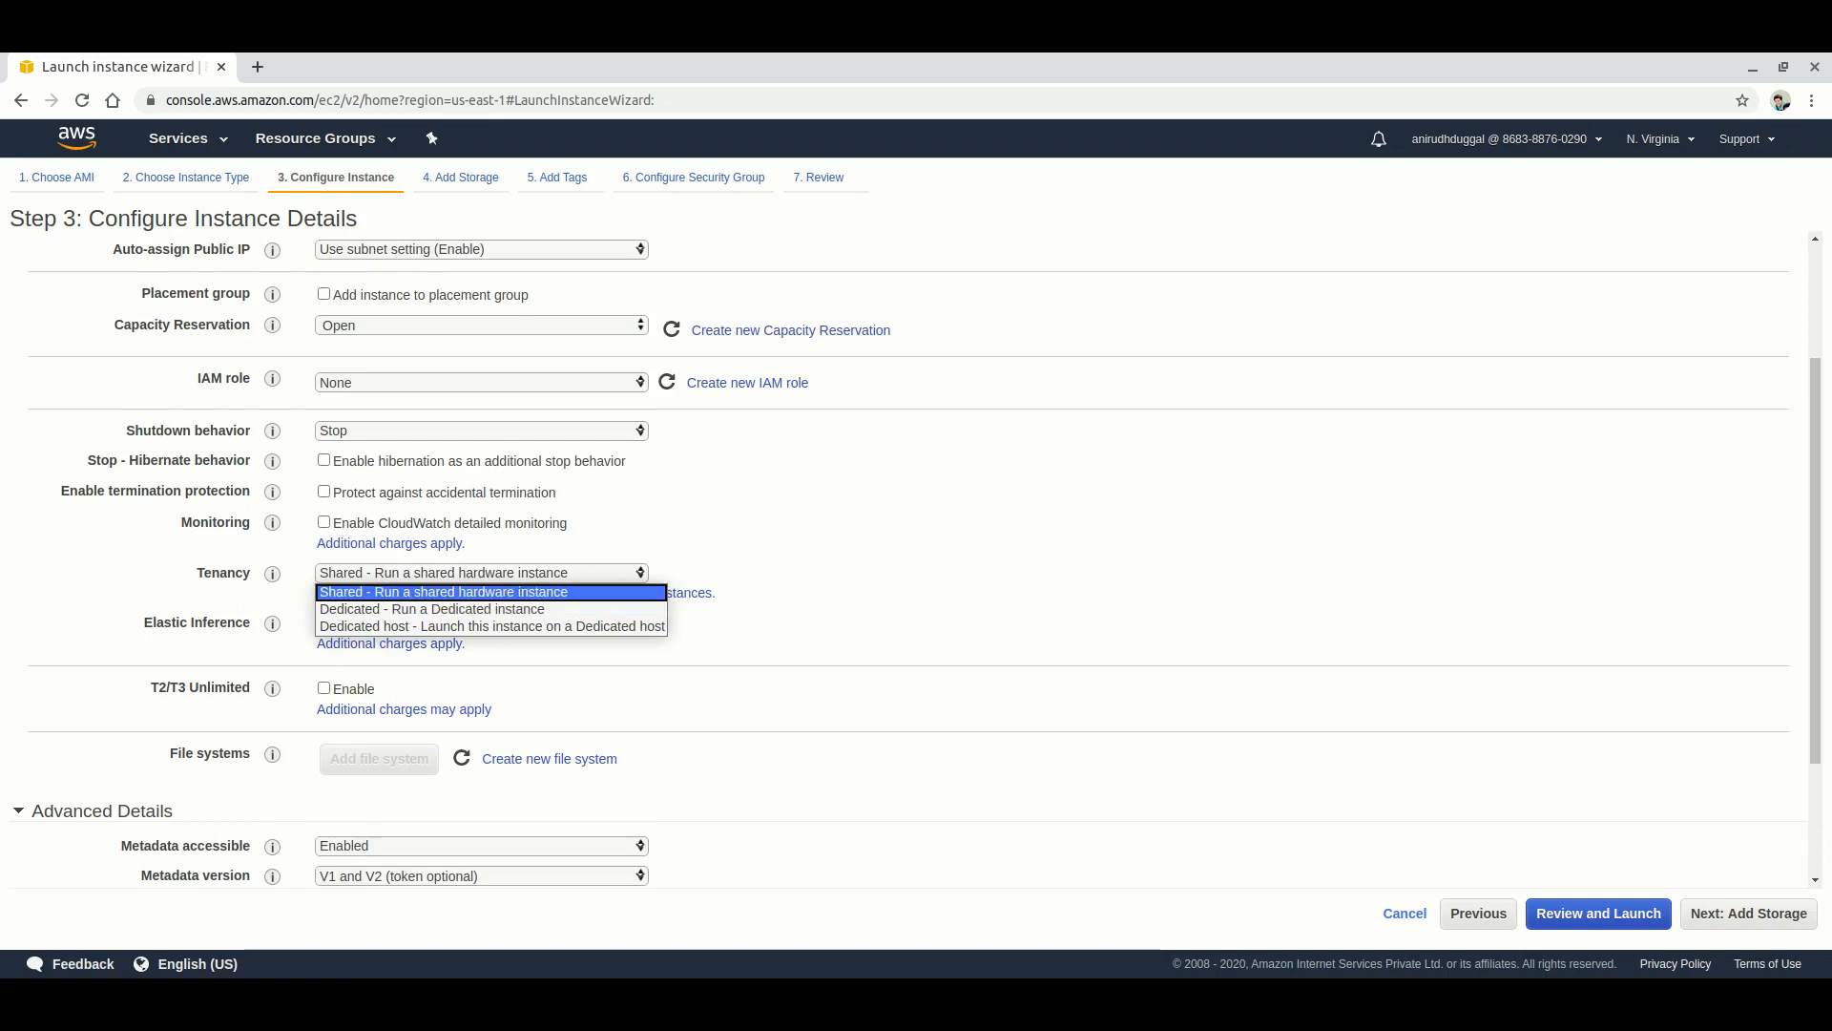
pyautogui.click(468, 592)
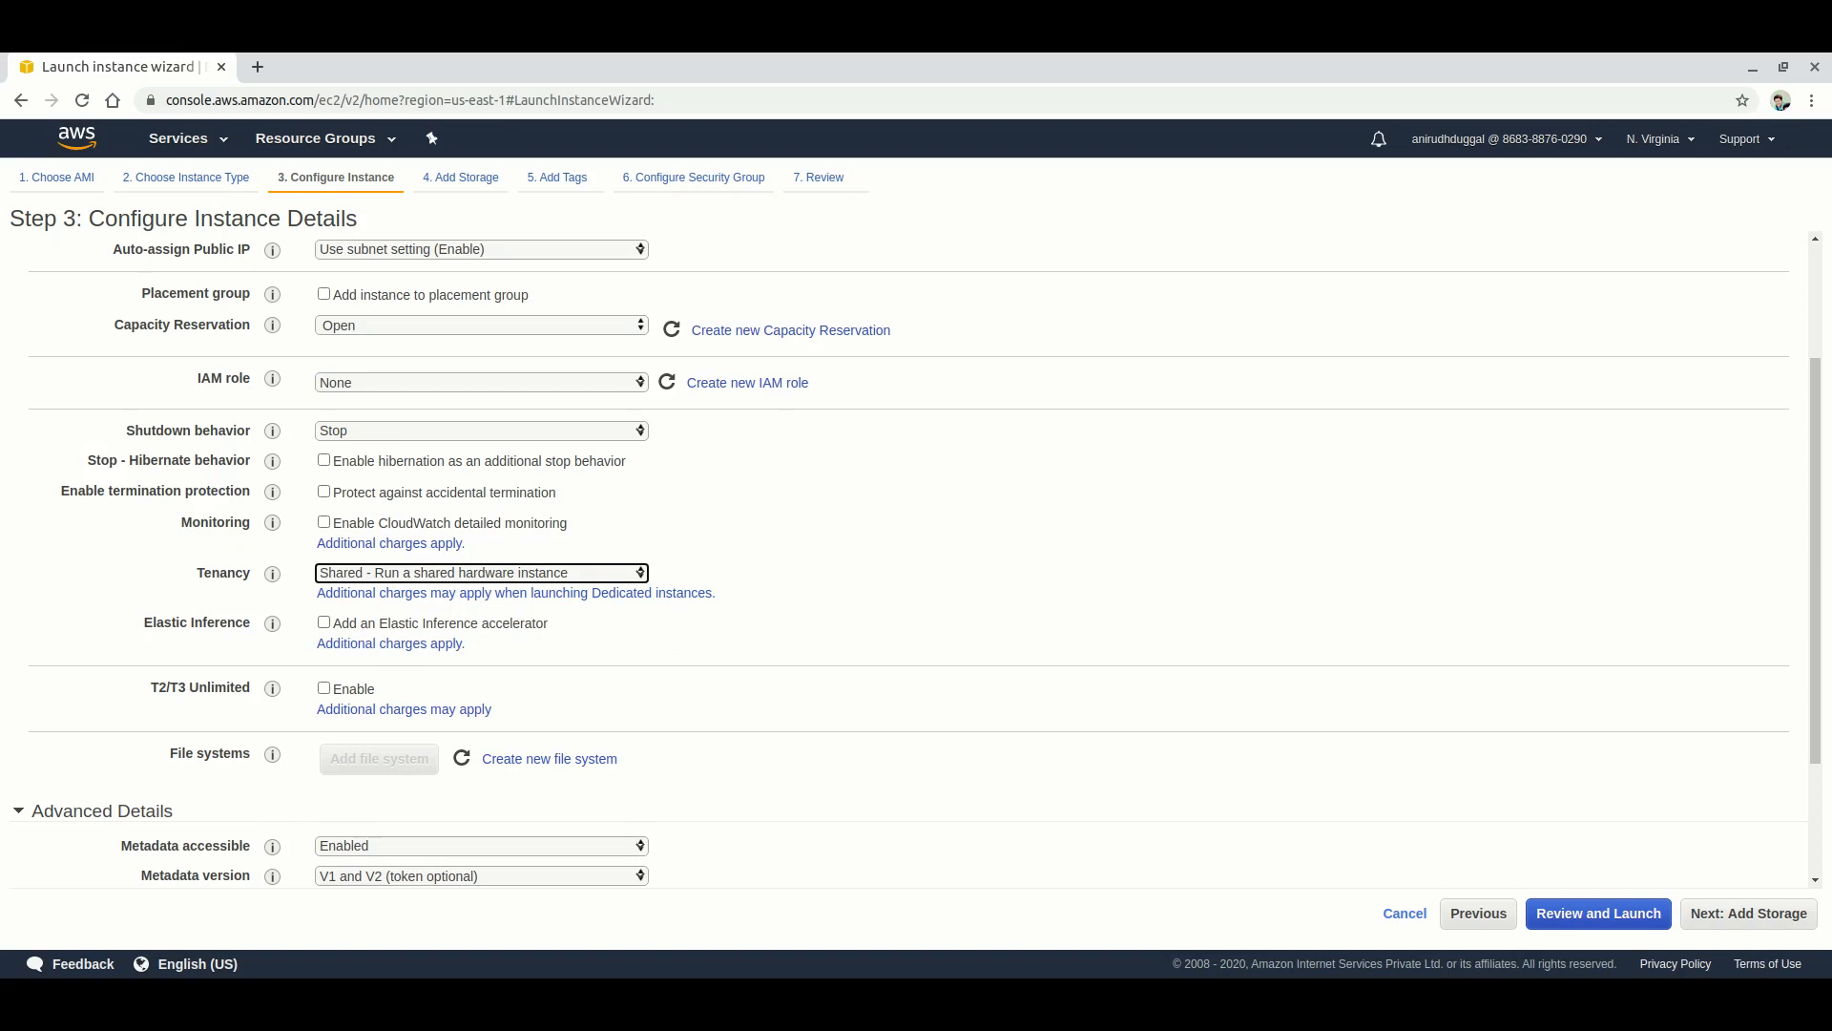
# Review the Advanced Details of the instance configuration, including the metadata and user data settings
pyautogui.scroll(-2, 916, 563)
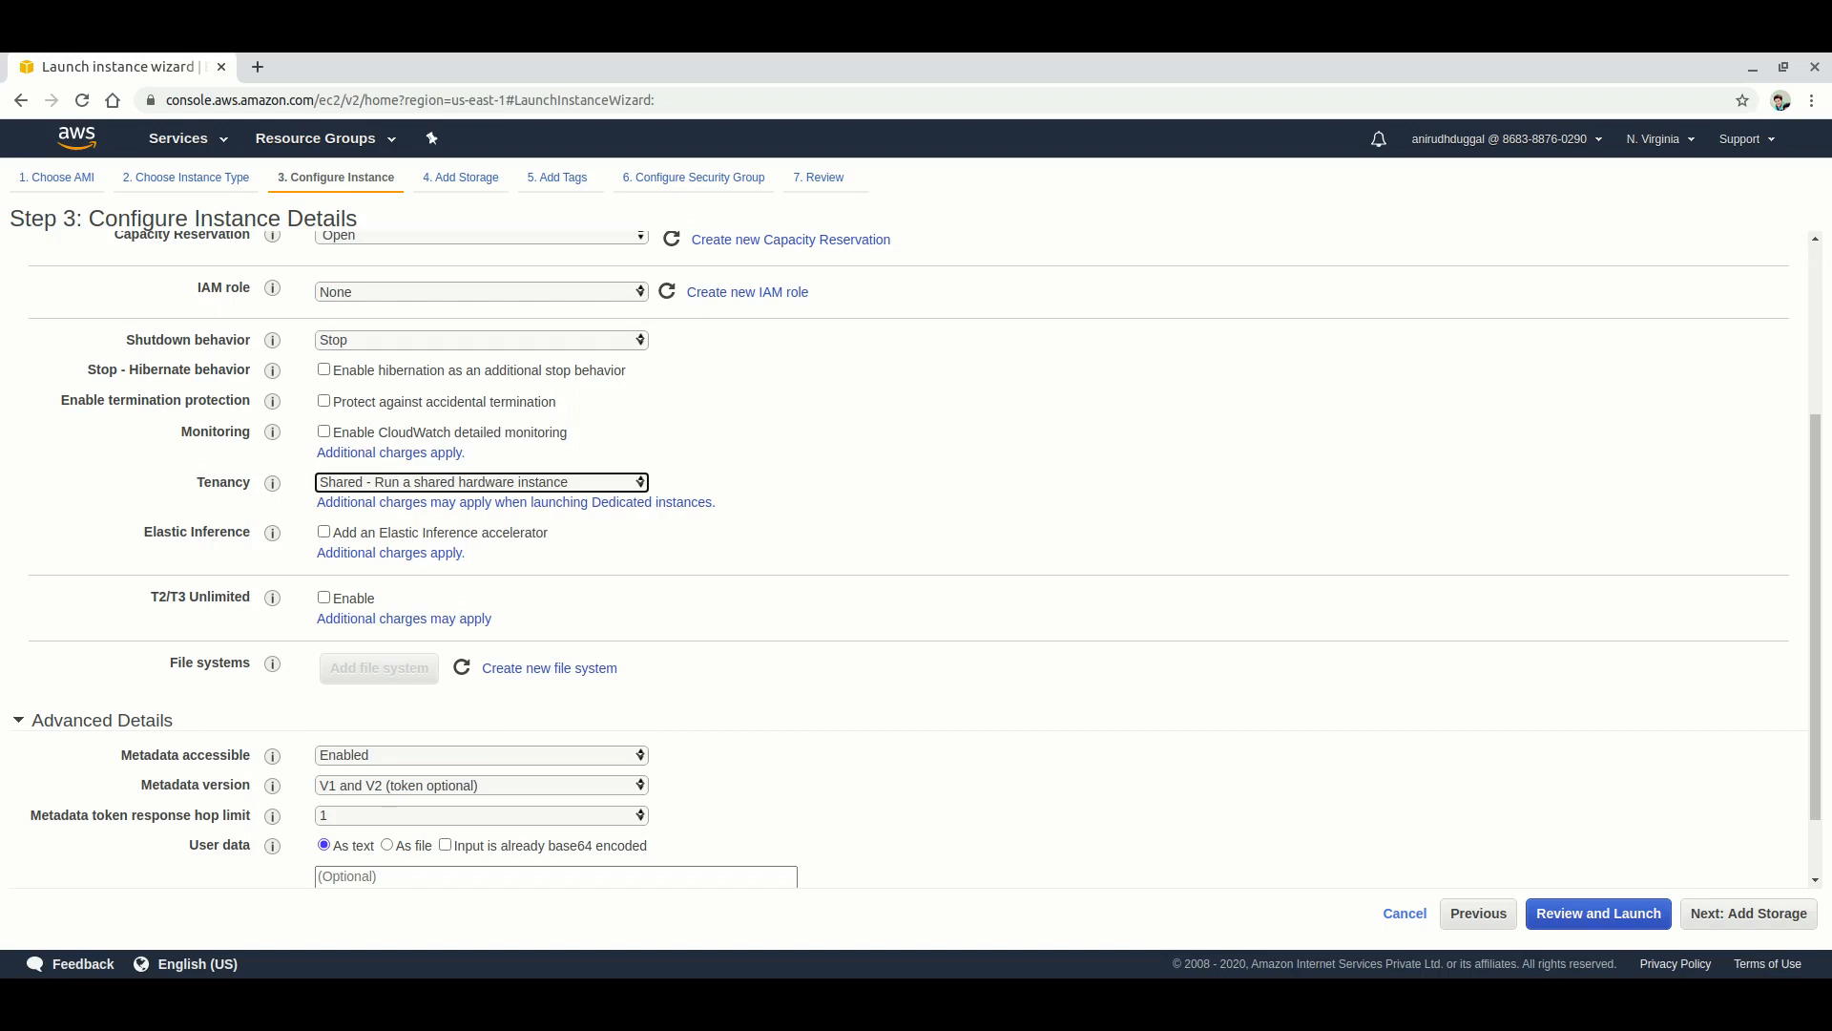
pyautogui.scroll(-1, 916, 555)
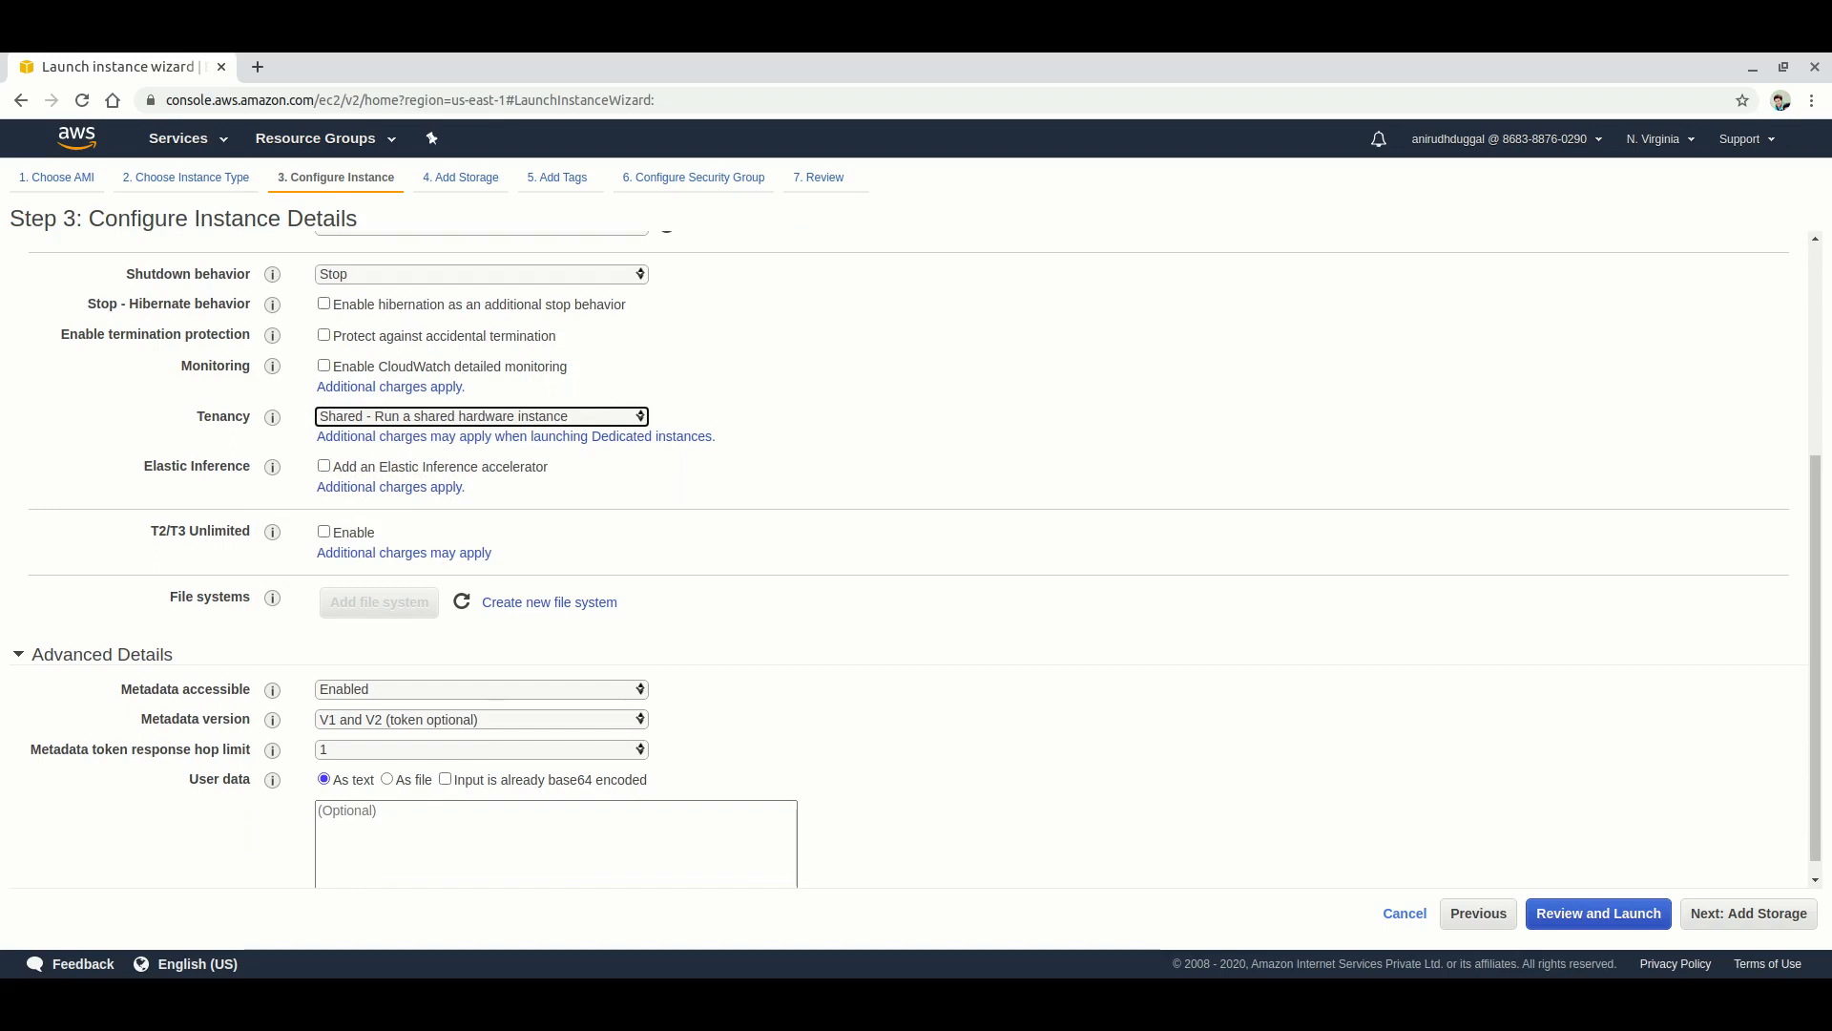
pyautogui.scroll(-1, 916, 558)
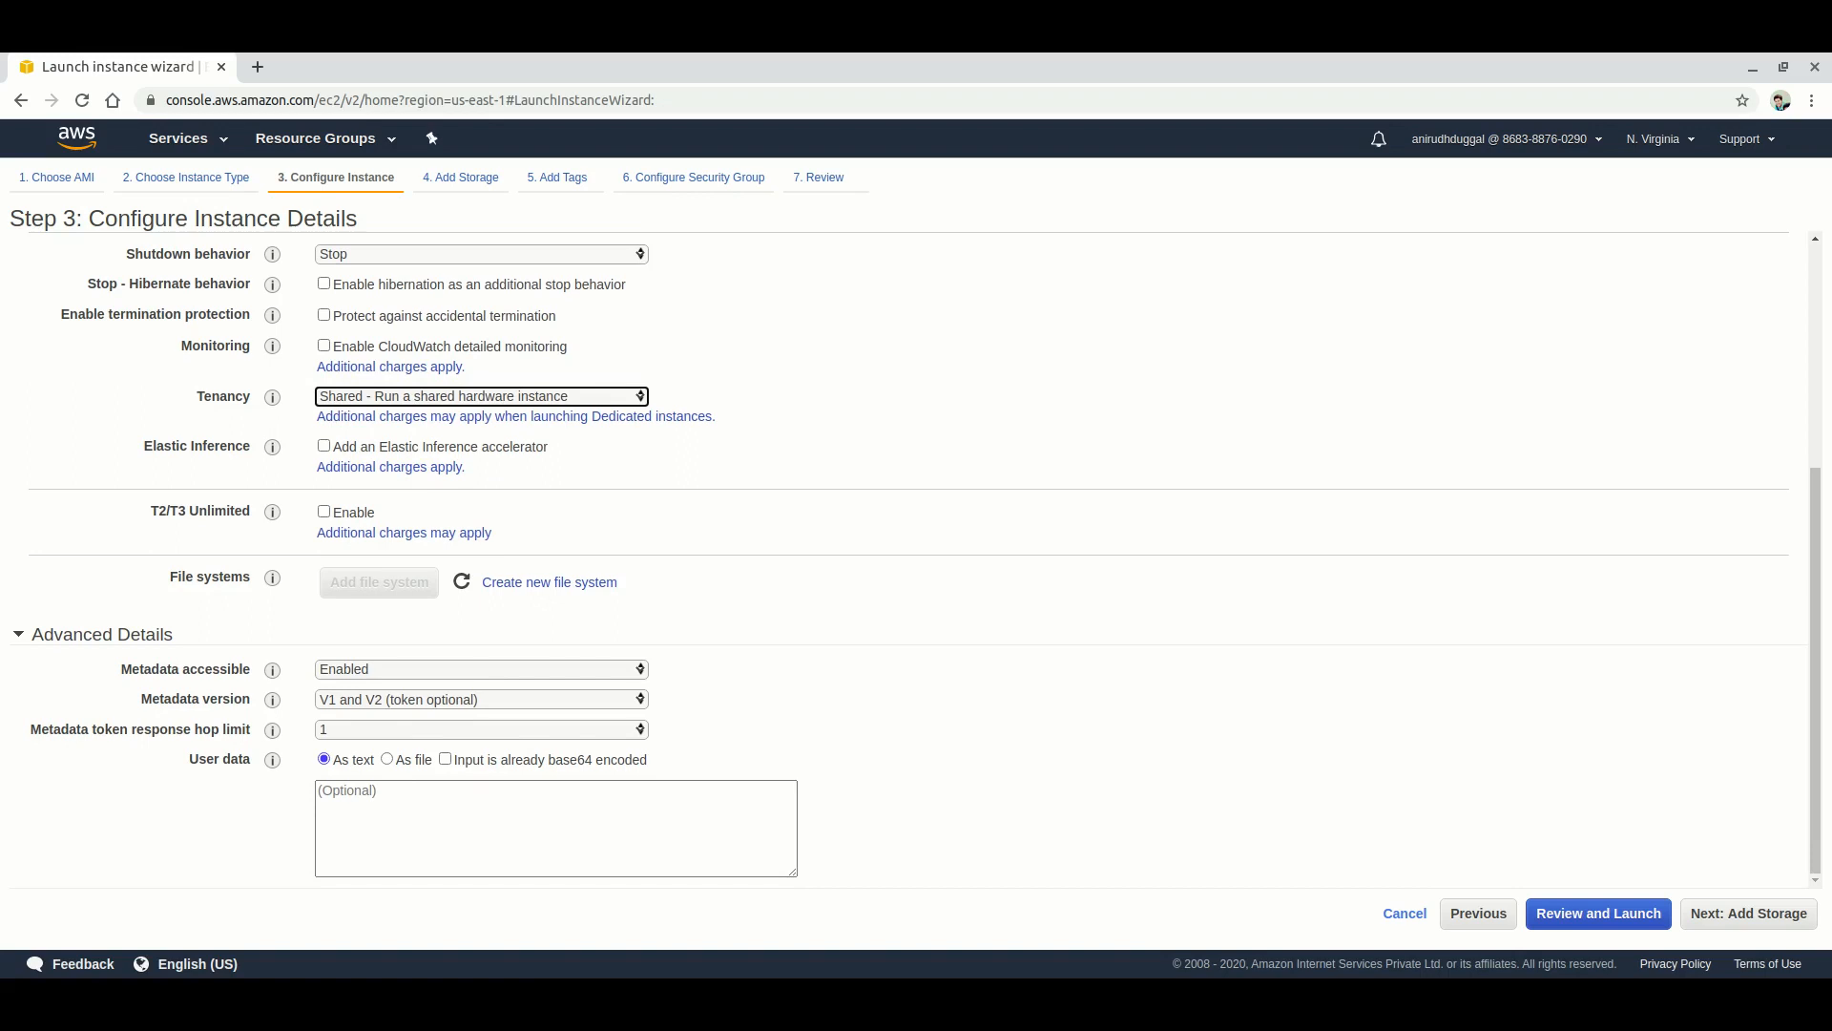
# Enter "yum install httpd" as the instance's user data and clear it again
pyautogui.click(555, 828)
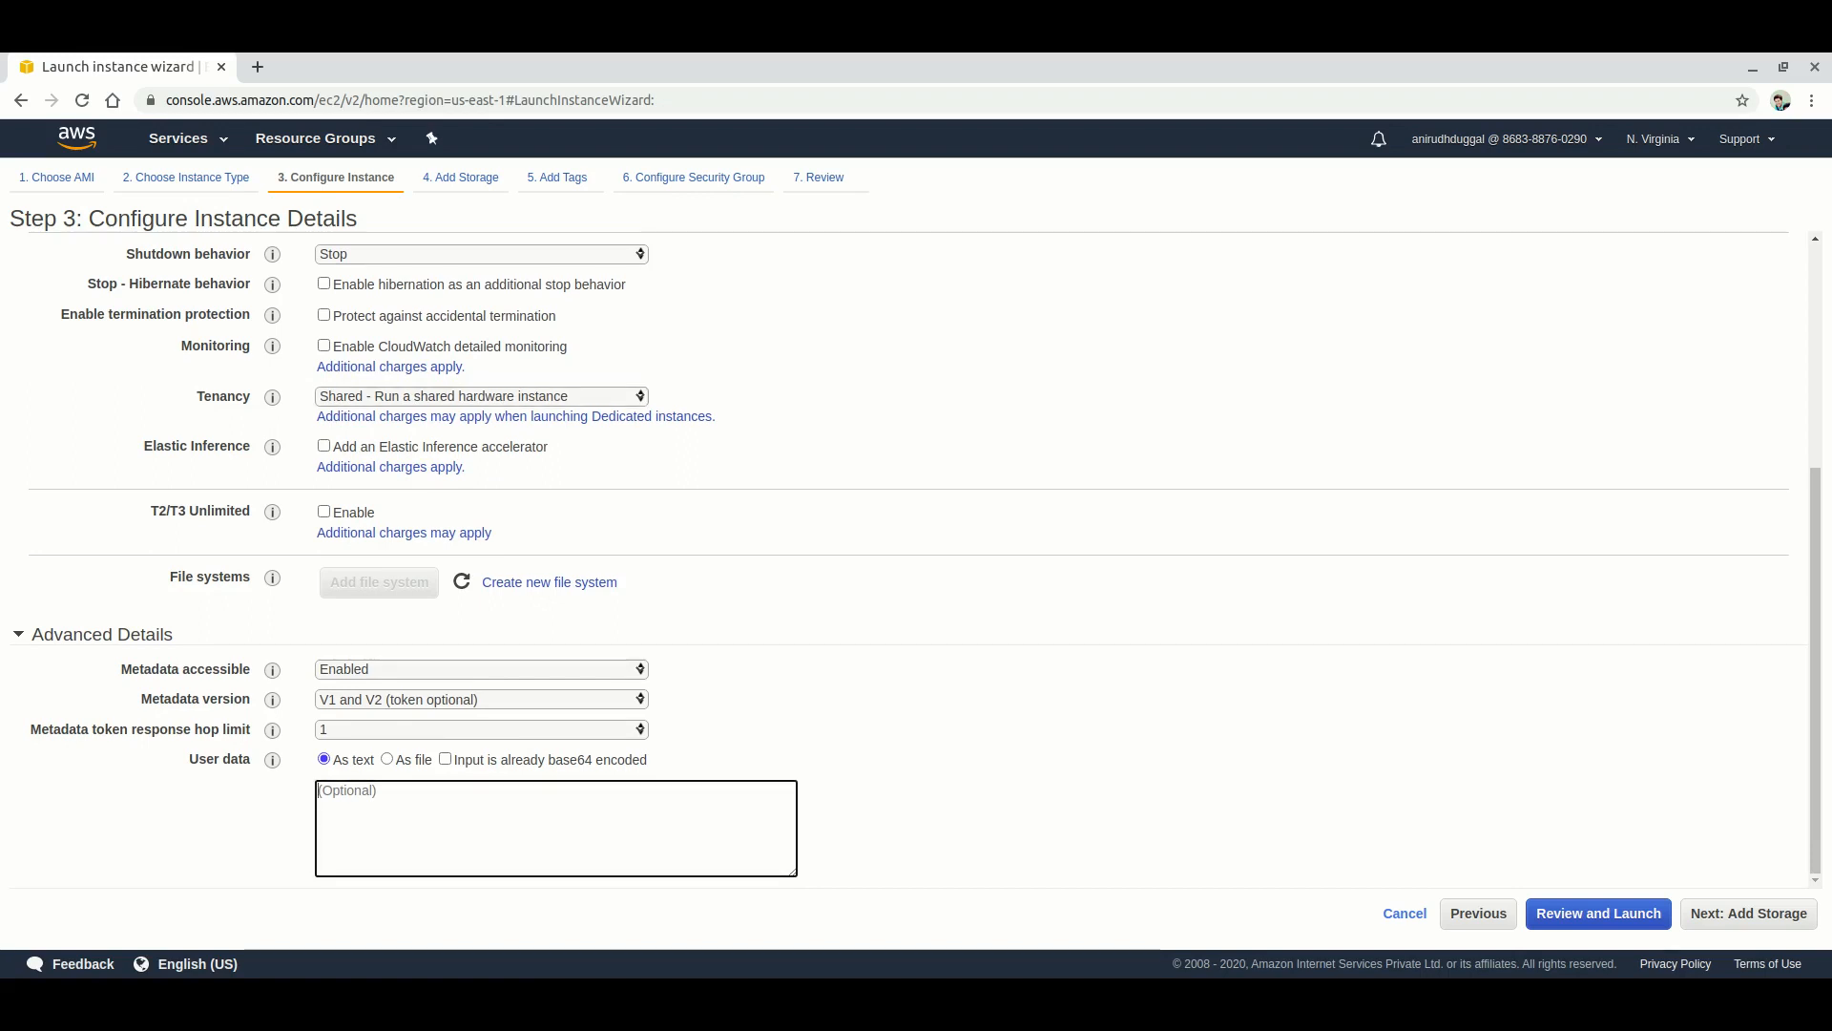
pyautogui.write('yum install ')
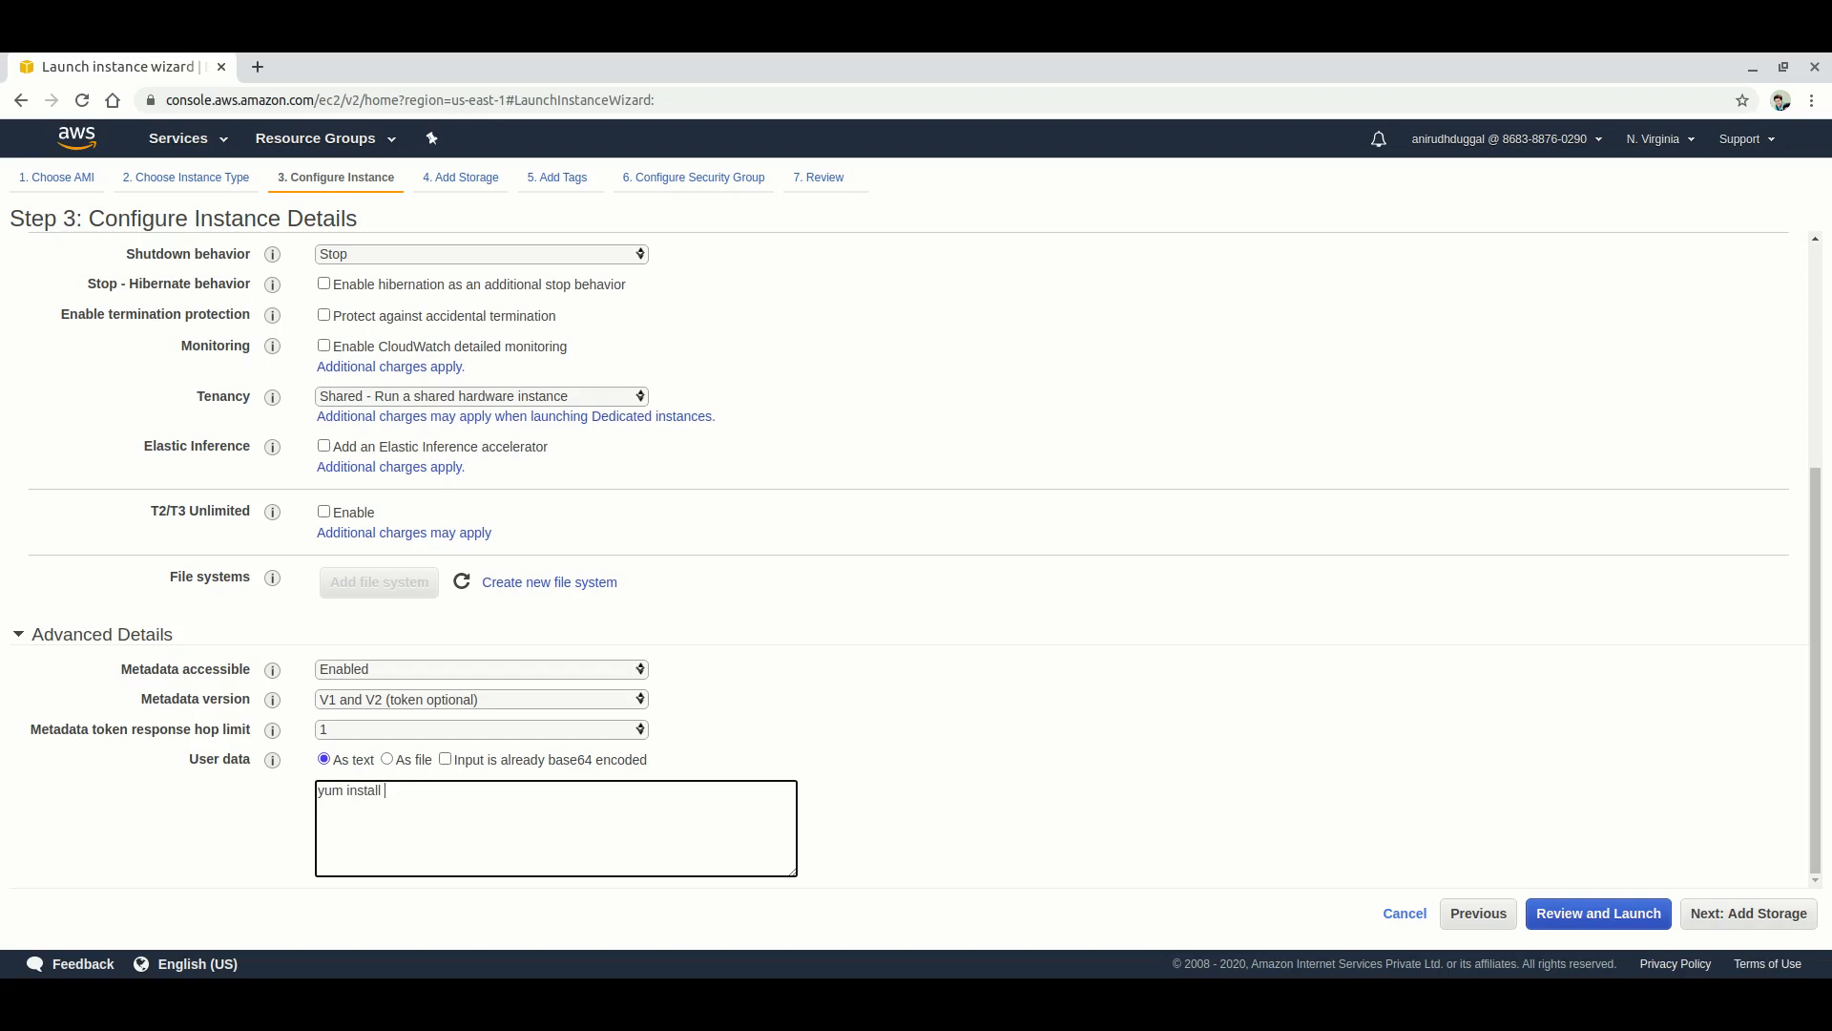
pyautogui.write('httpd')
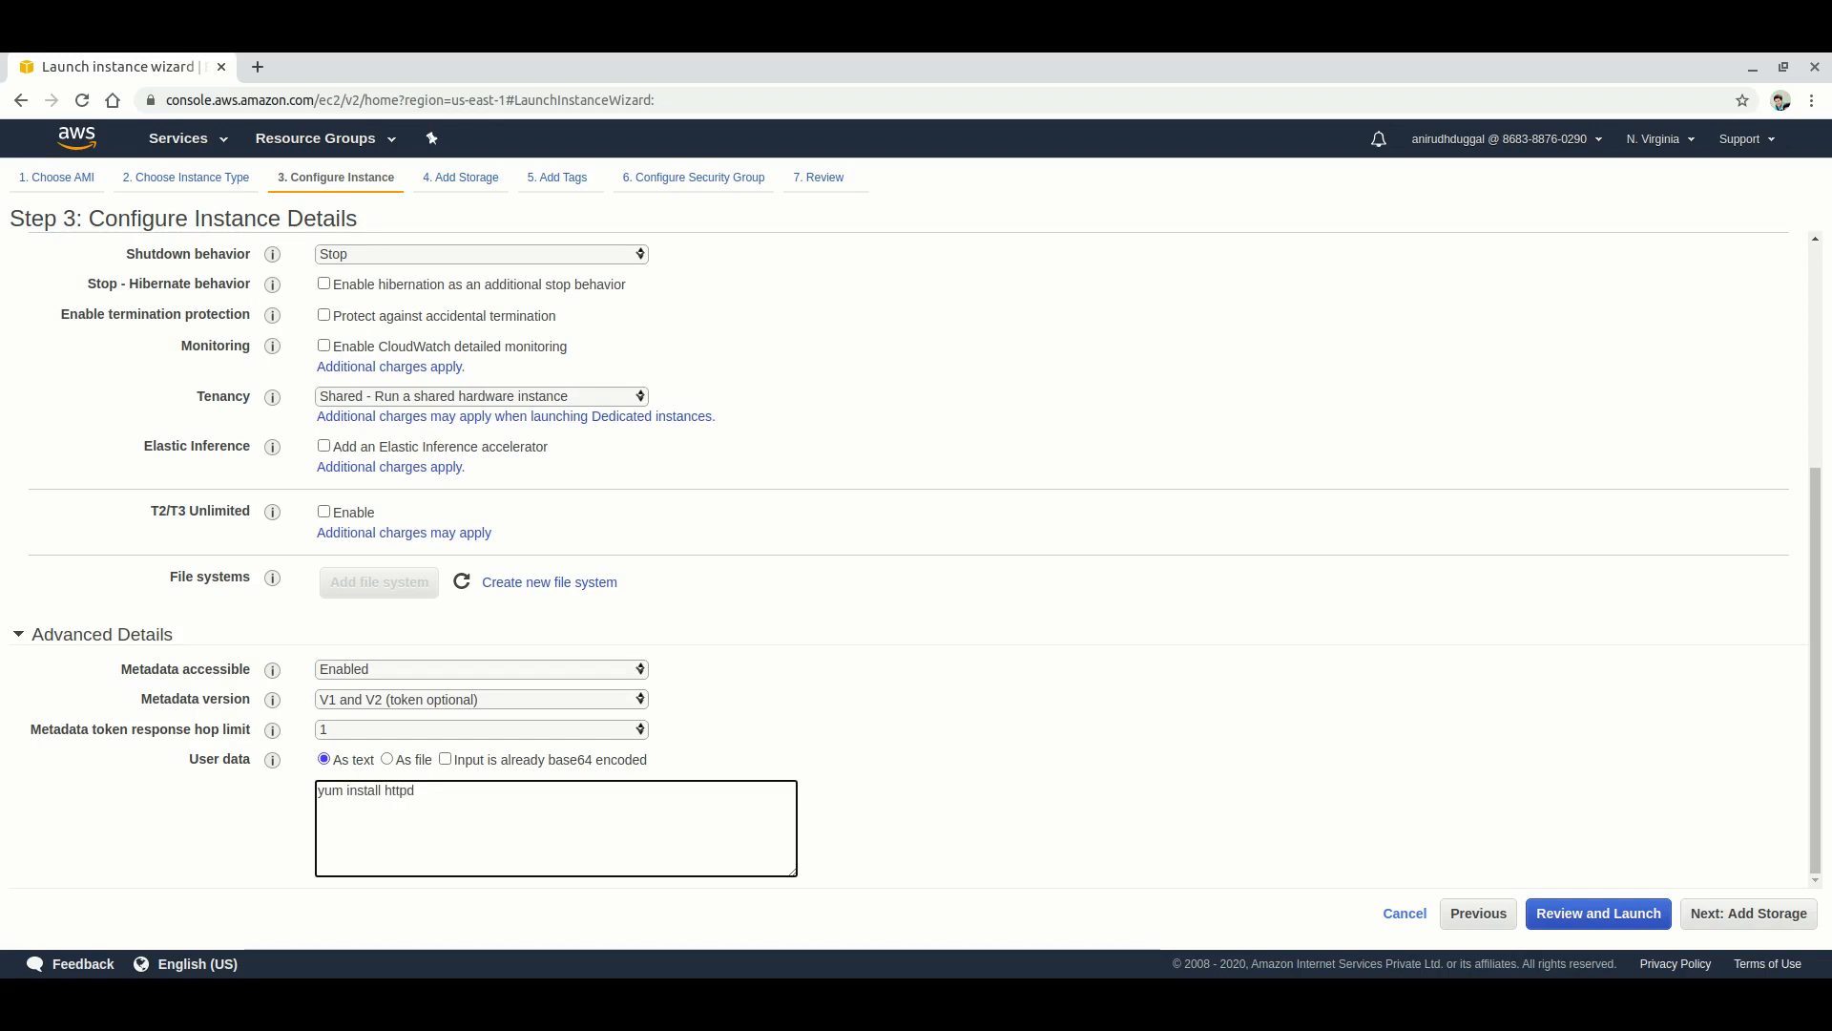
pyautogui.press('BackSpace')
pyautogui.press('BackSpace')
pyautogui.press('BackSpace')
pyautogui.press('BackSpace')
pyautogui.press('BackSpace')
pyautogui.press('BackSpace')
pyautogui.press('BackSpace')
pyautogui.press('BackSpace')
pyautogui.press('BackSpace')
pyautogui.press('BackSpace')
pyautogui.press('BackSpace')
pyautogui.press('BackSpace')
pyautogui.press('BackSpace')
pyautogui.press('BackSpace')
pyautogui.press('BackSpace')
pyautogui.press('BackSpace')
pyautogui.press('BackSpace')
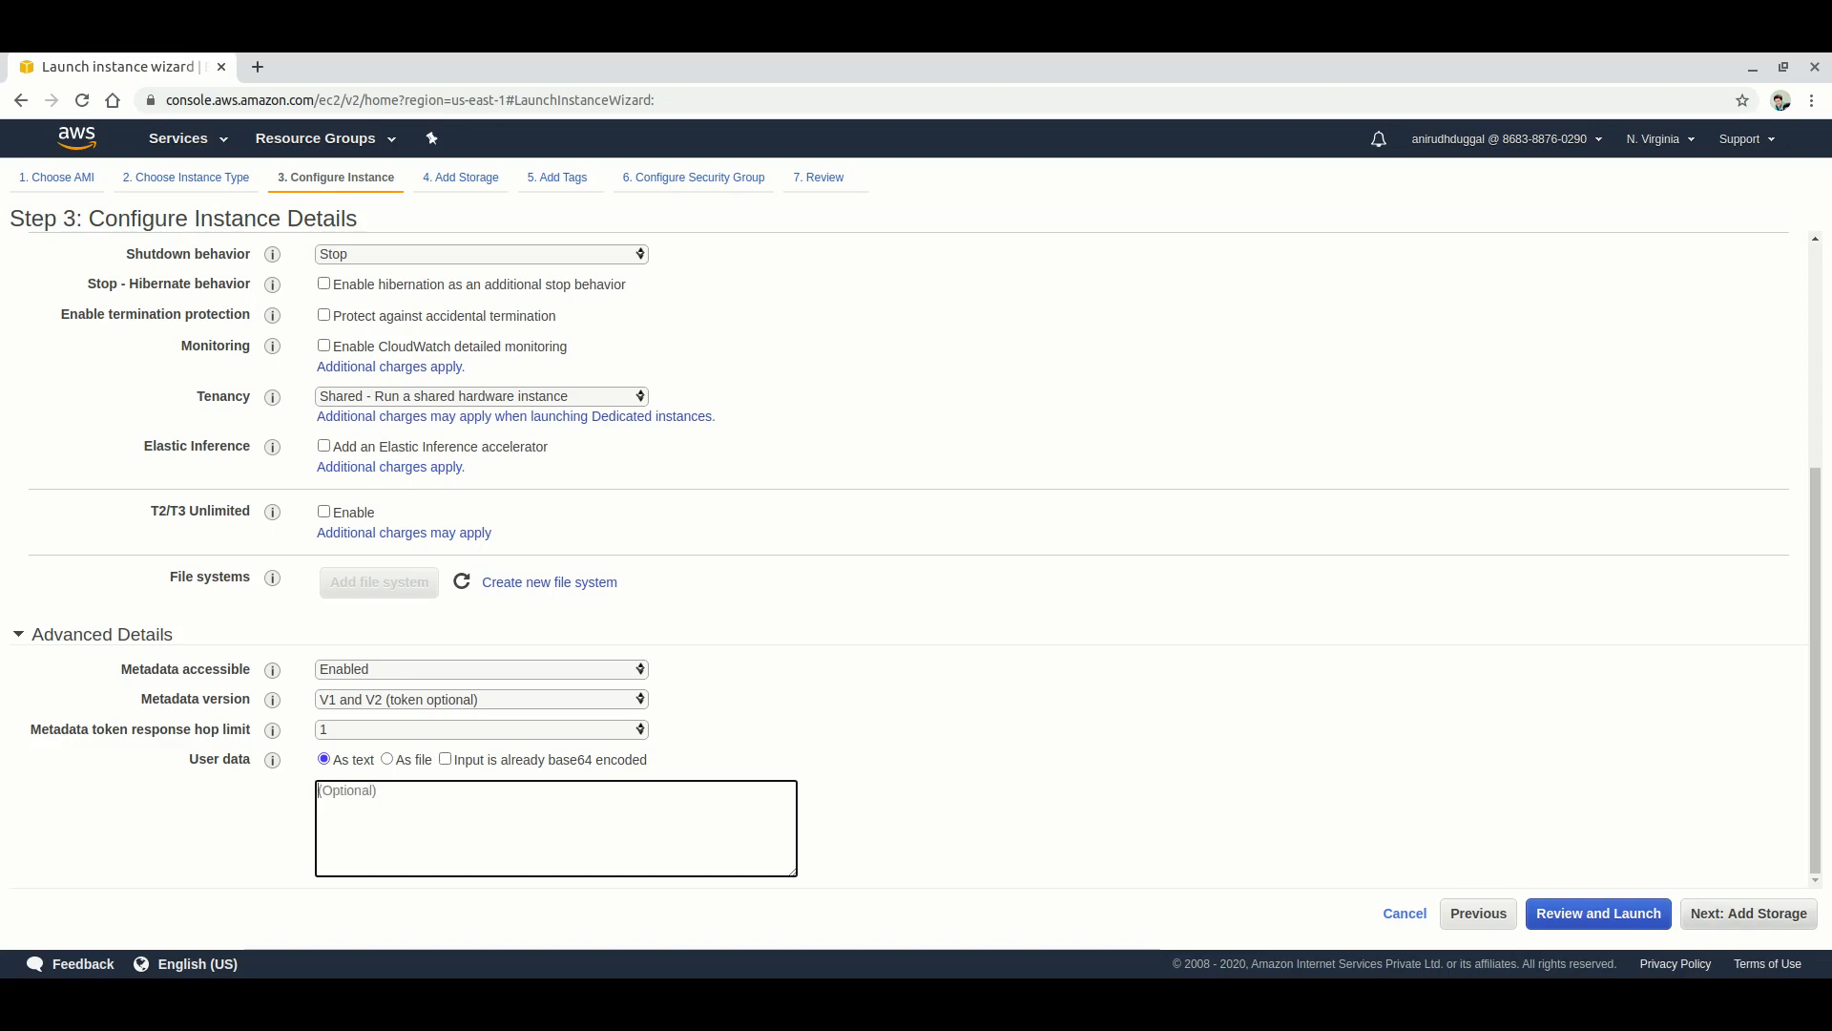
# Proceed to the storage configuration and keep General Purpose SSD (gp2) as the root volume's type after checking the alternatives
pyautogui.click(1748, 914)
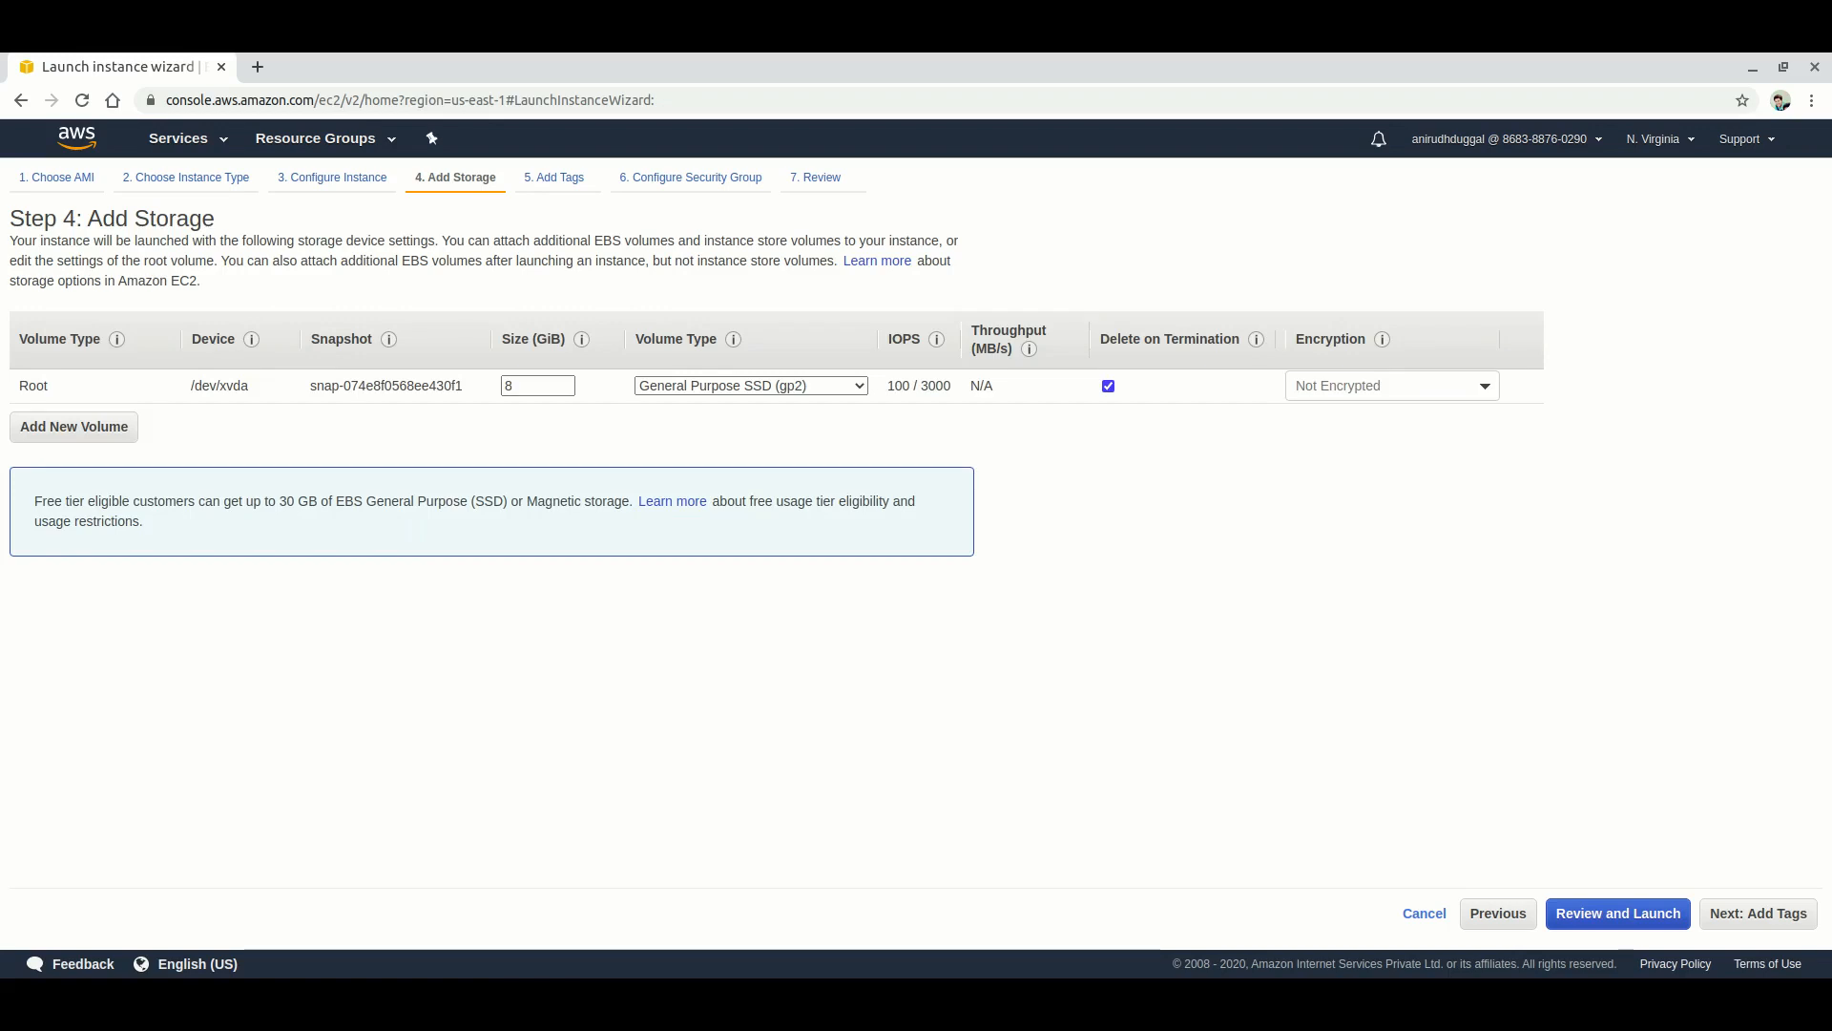
pyautogui.doubleClick(537, 386)
pyautogui.click(537, 385)
pyautogui.click(751, 385)
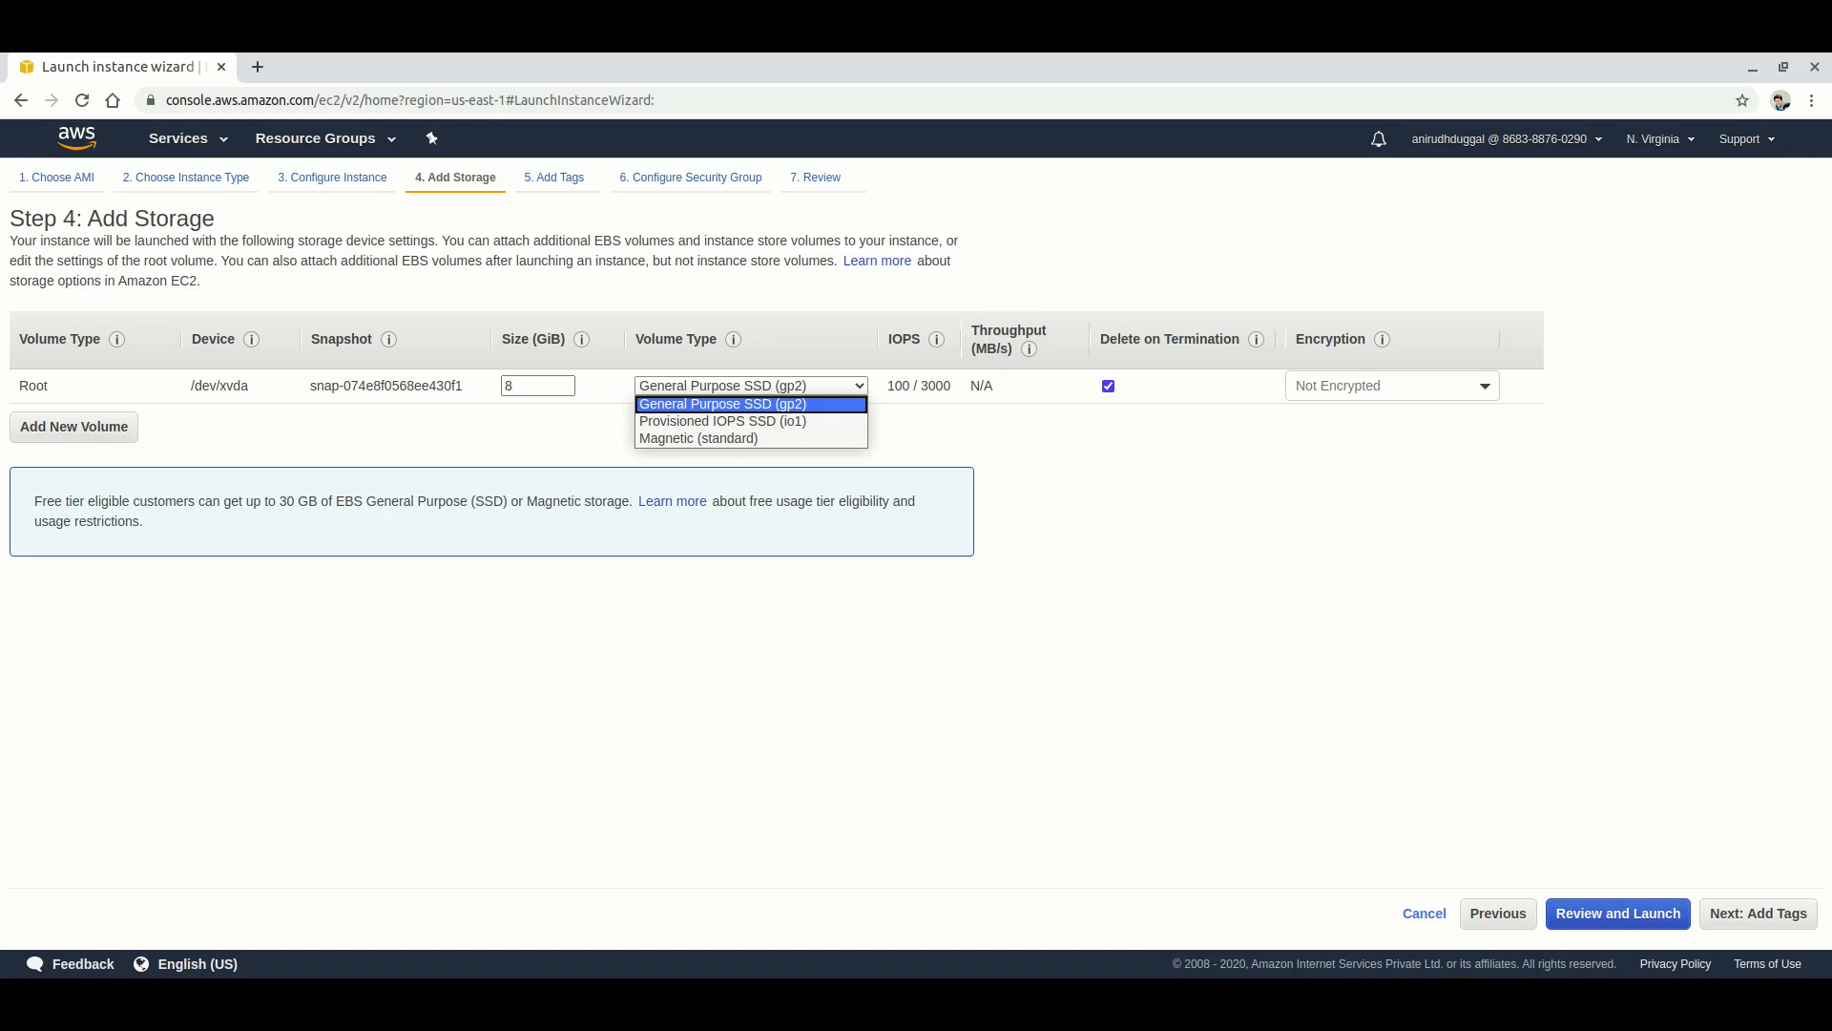
pyautogui.press('Down')
pyautogui.press('Down')
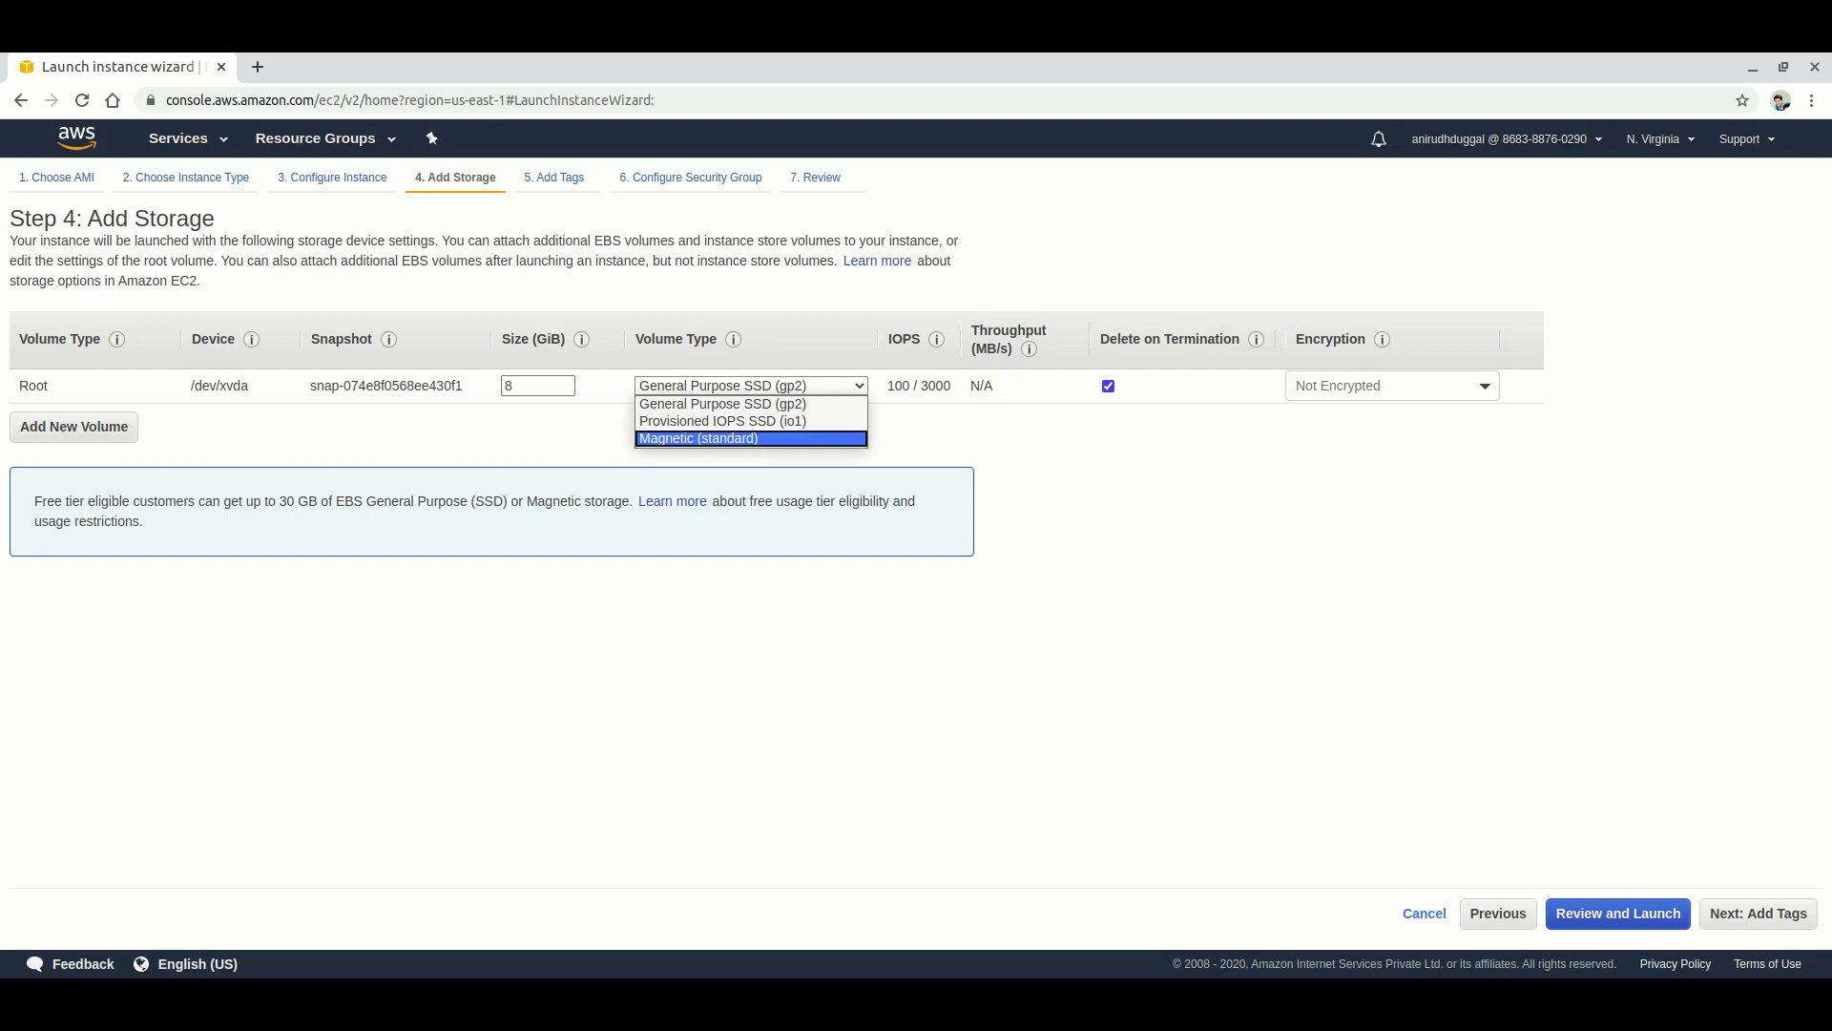
pyautogui.press('Up')
pyautogui.press('Up')
pyautogui.press('Return')
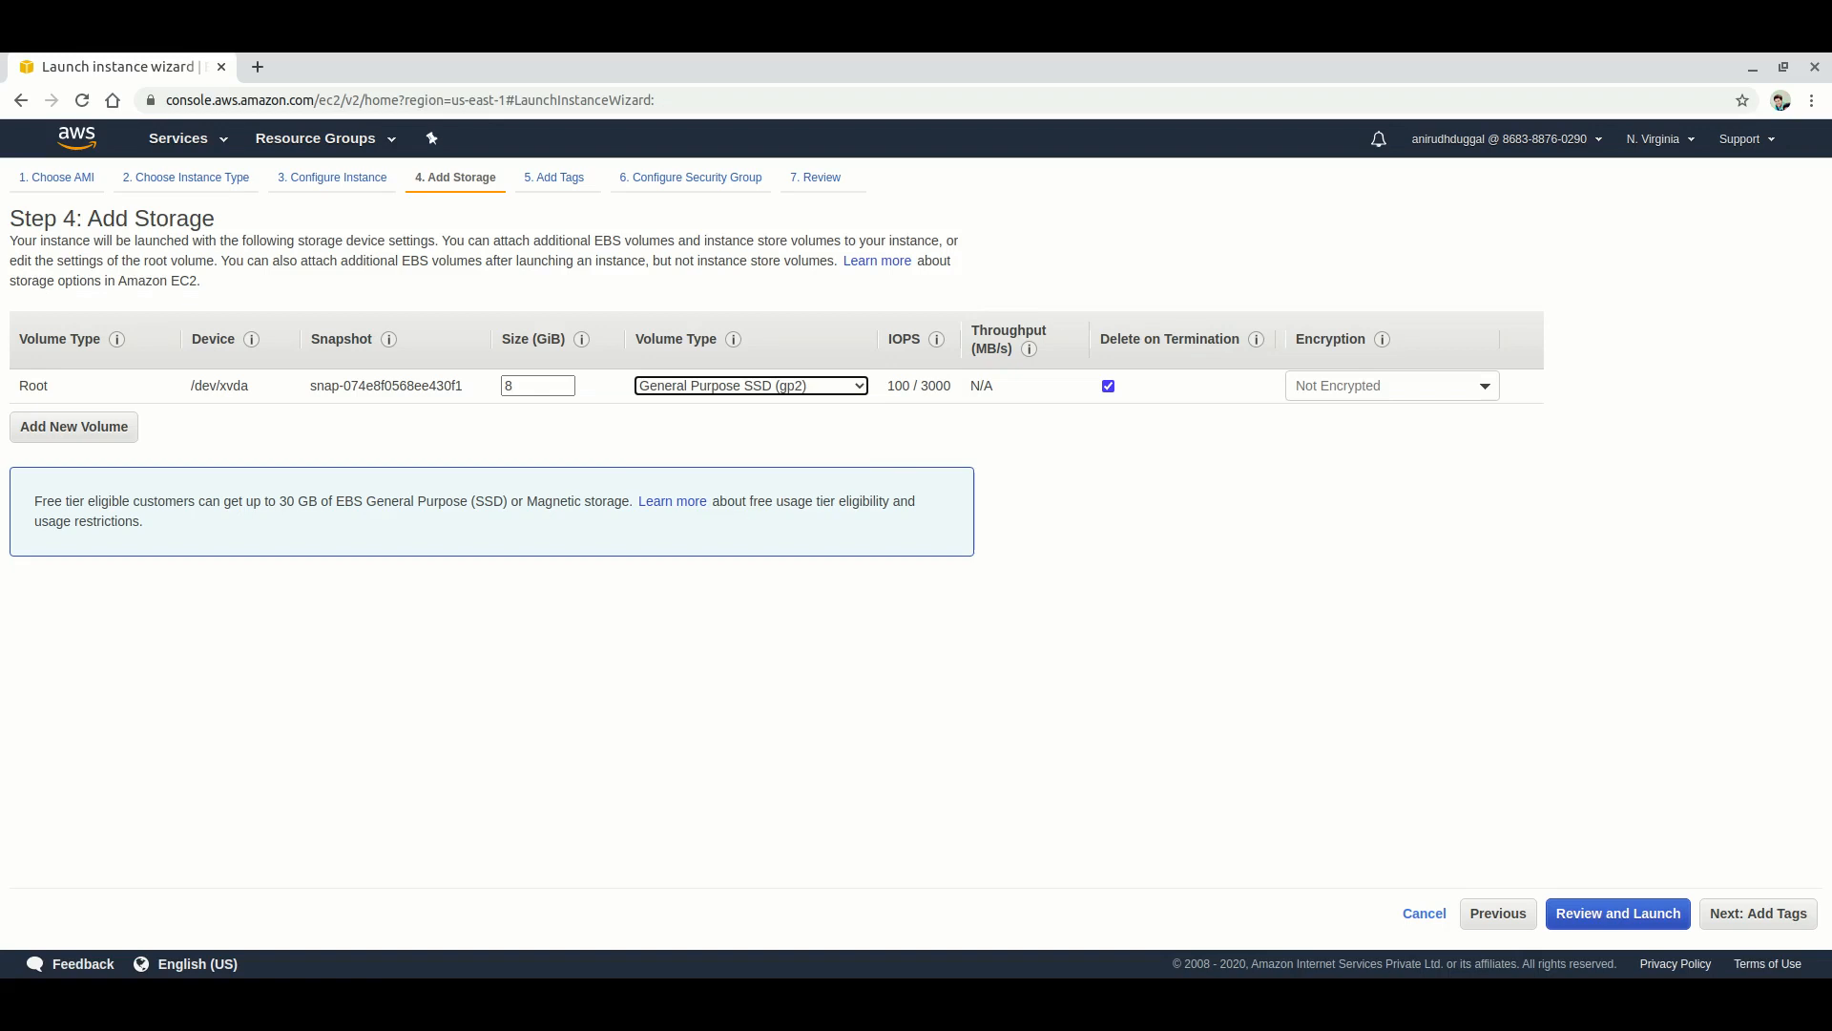
# Try a root volume size of 5000 GiB to check its IOPS, and clear the size again
pyautogui.moveTo(919, 386)
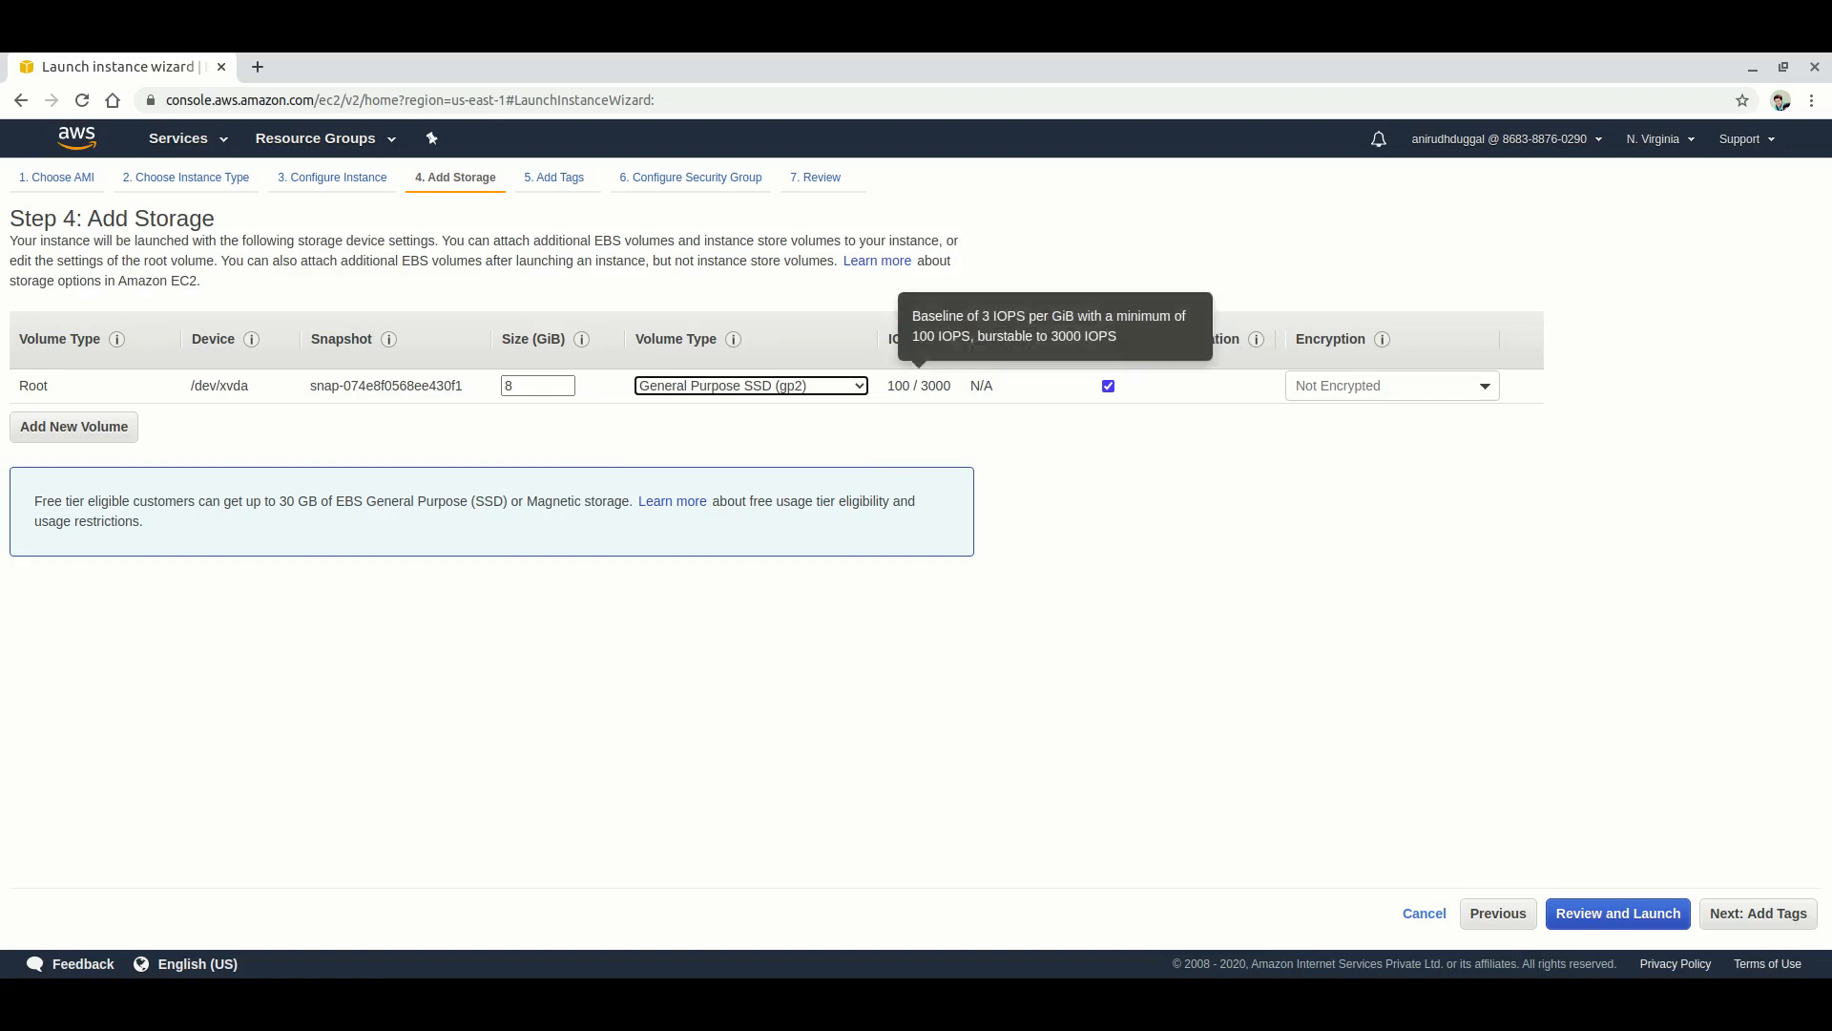
pyautogui.hotkey('shift', 'Tab')
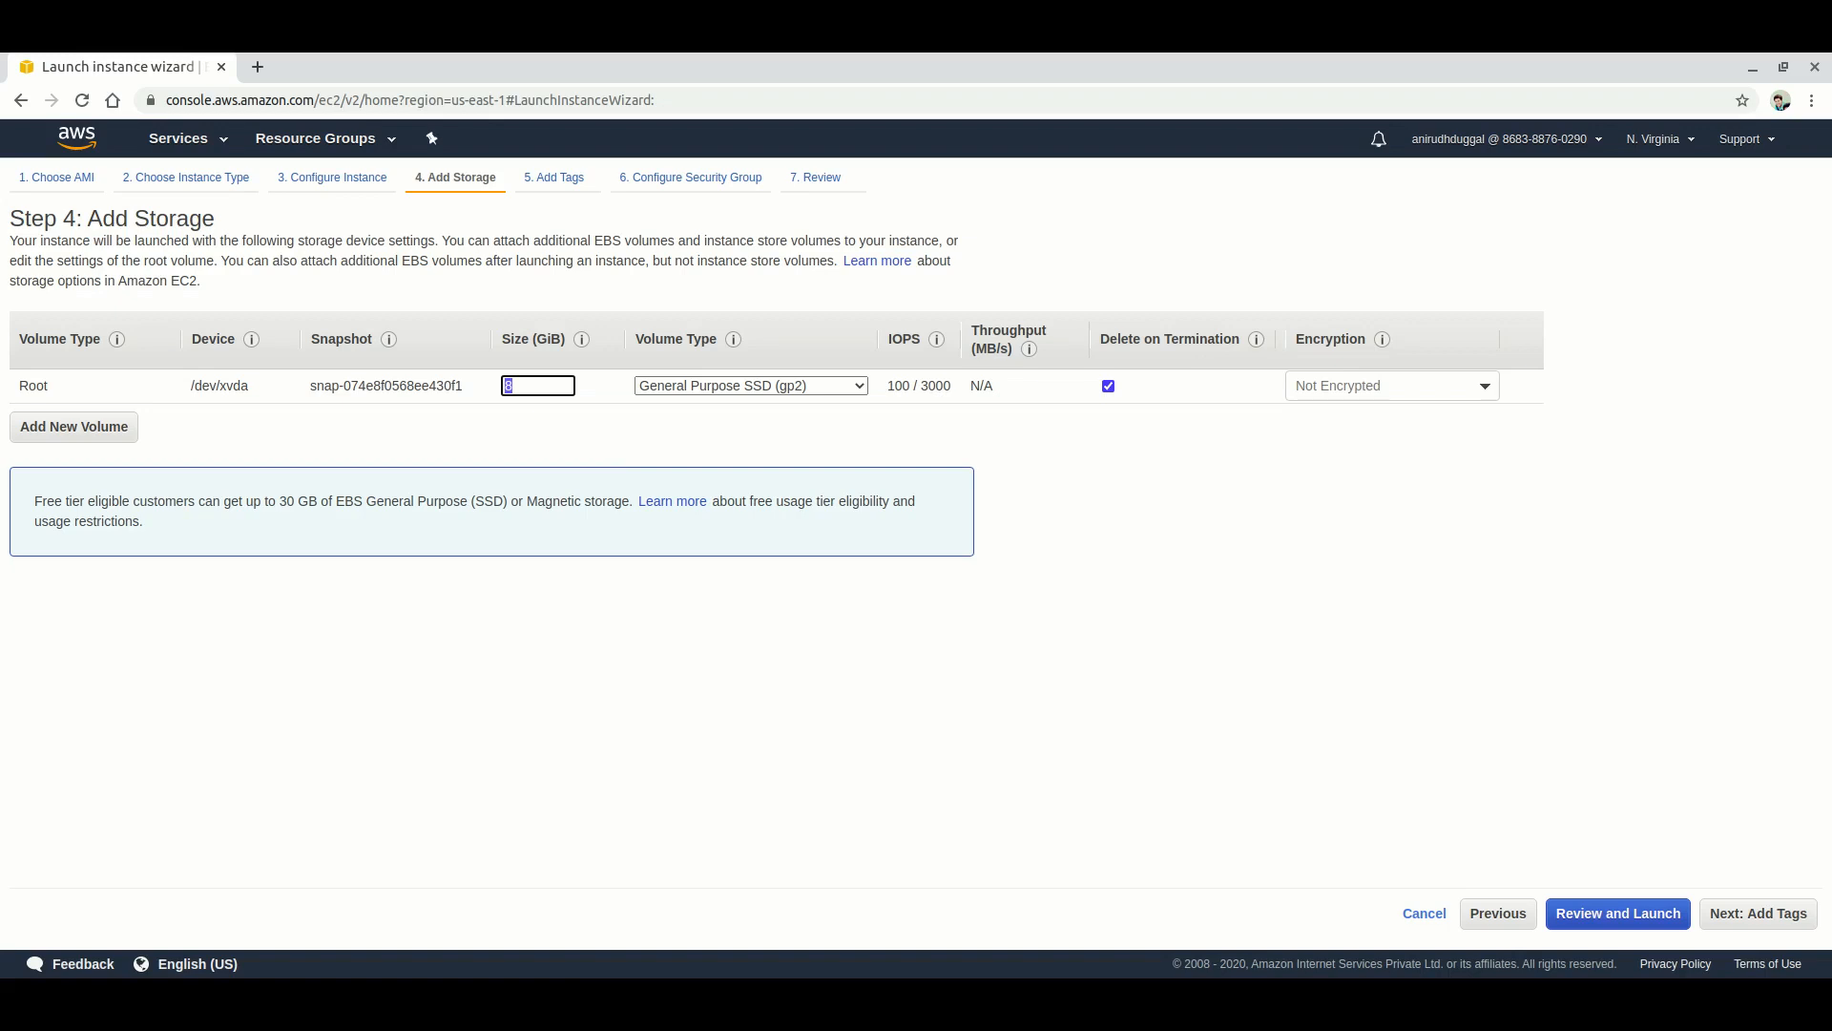
pyautogui.write('5000')
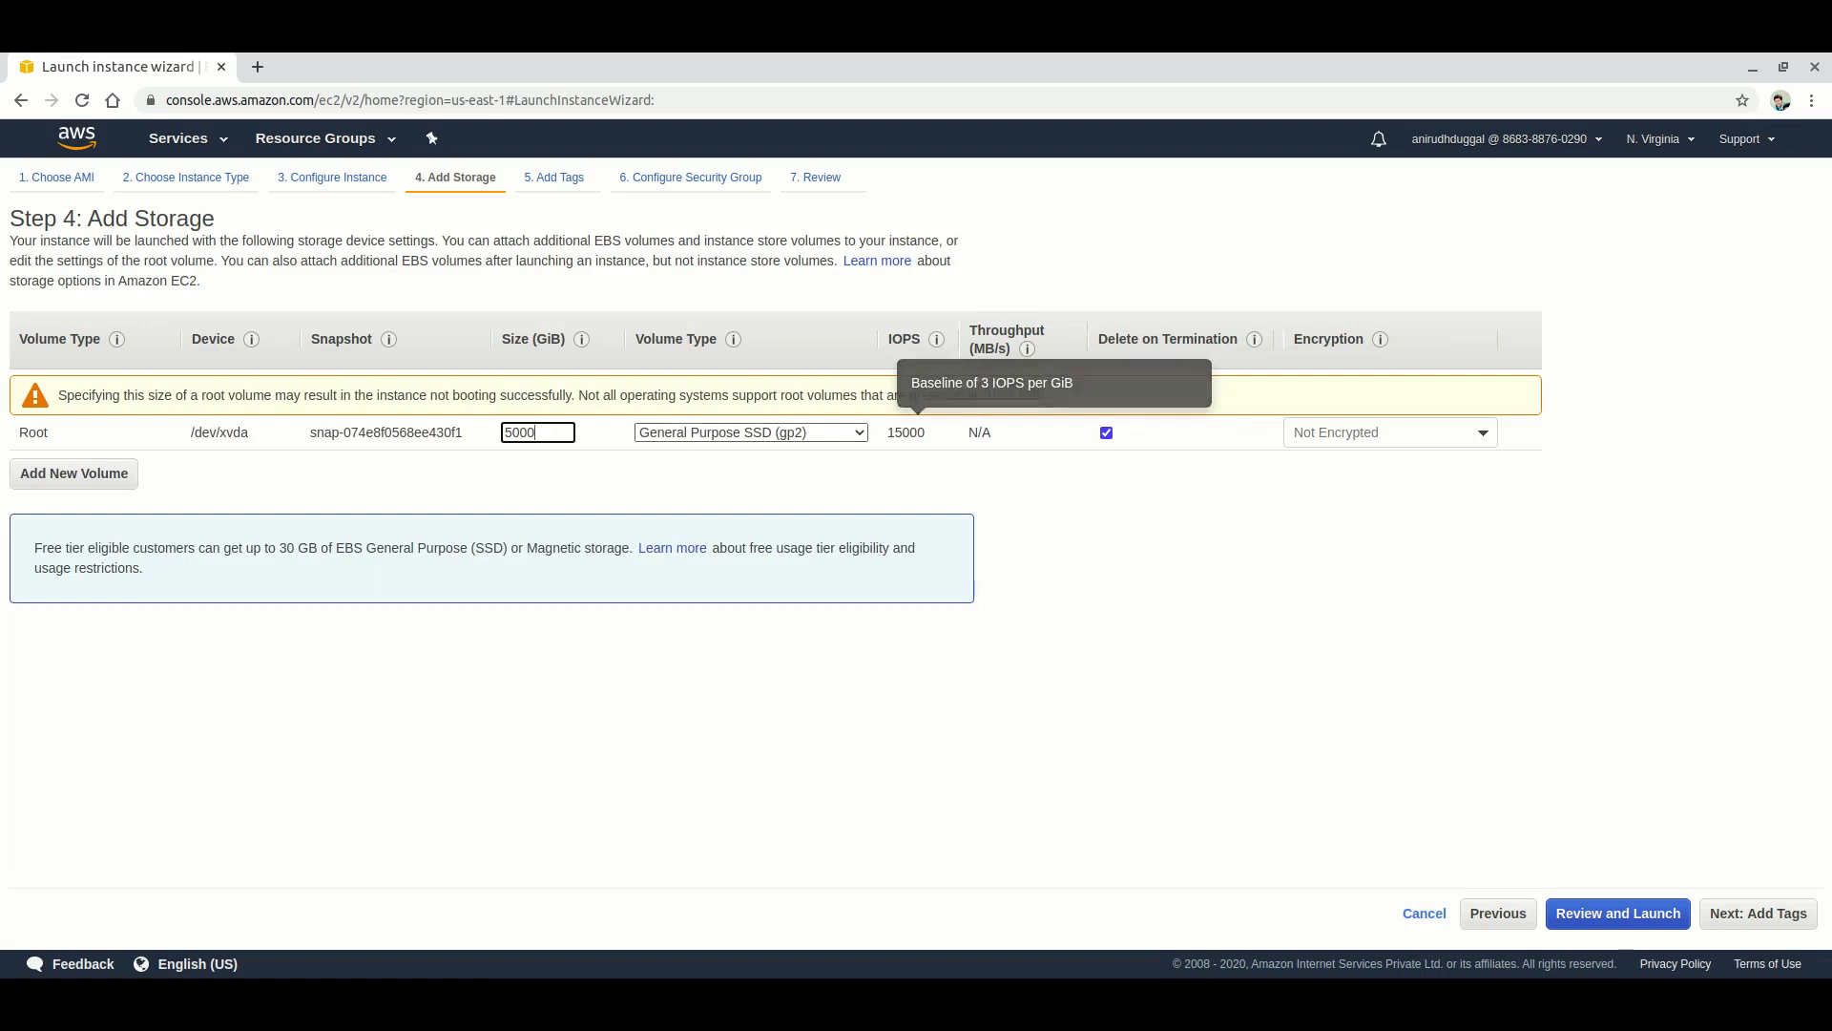
pyautogui.press('BackSpace')
pyautogui.press('BackSpace')
pyautogui.press('BackSpace')
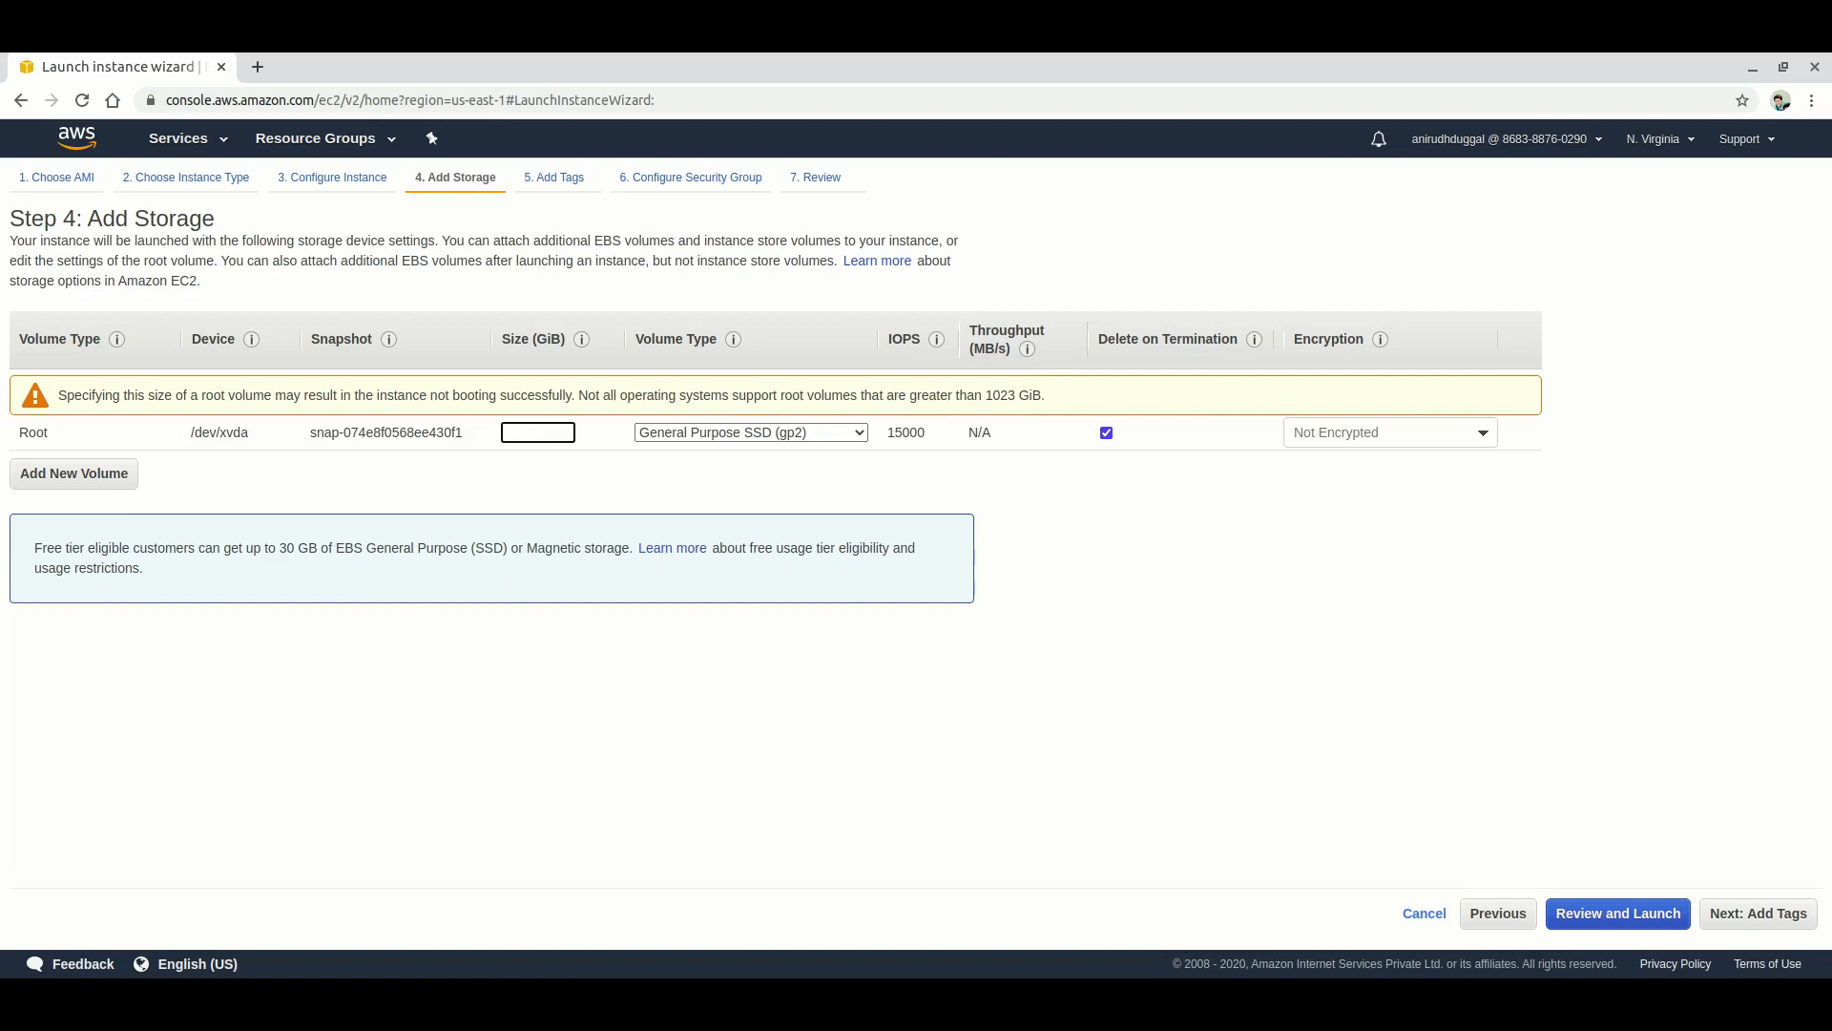
# Switch the root volume's type to Magnetic (standard) and return it to General Purpose SSD (gp2)
pyautogui.click(751, 432)
pyautogui.click(702, 483)
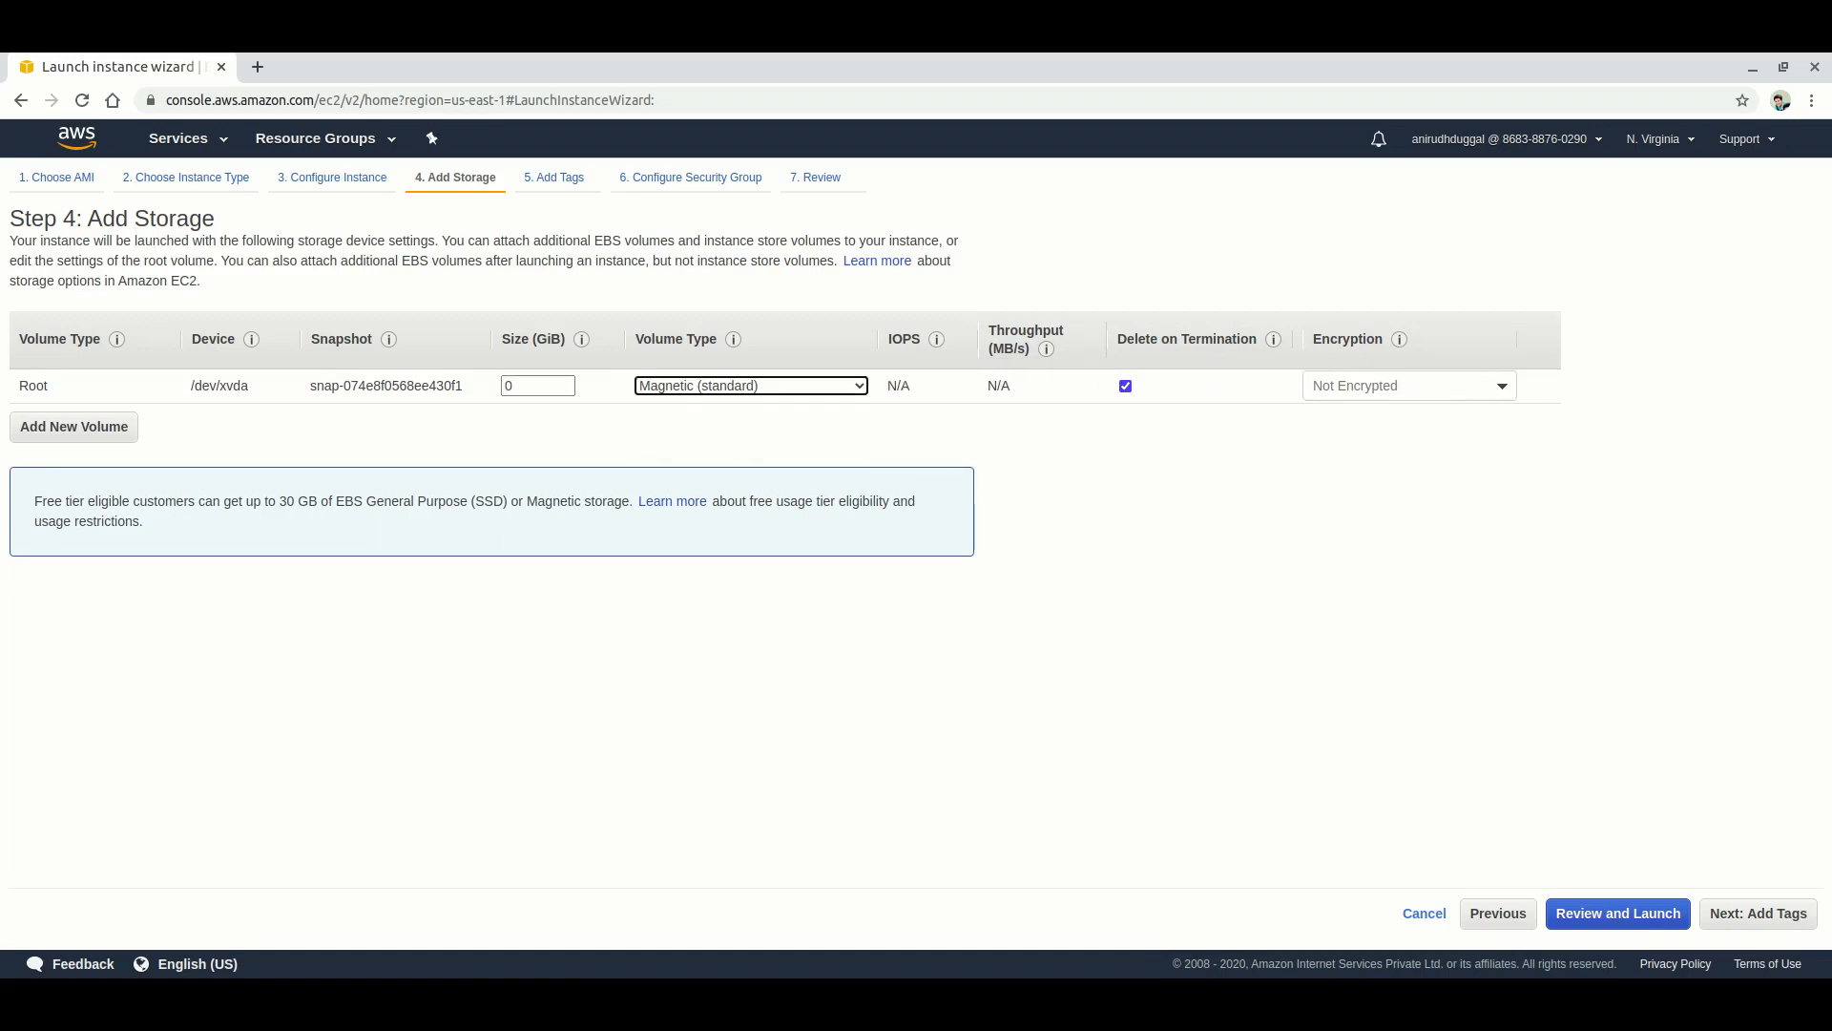
pyautogui.click(751, 385)
pyautogui.press('Up')
pyautogui.press('Return')
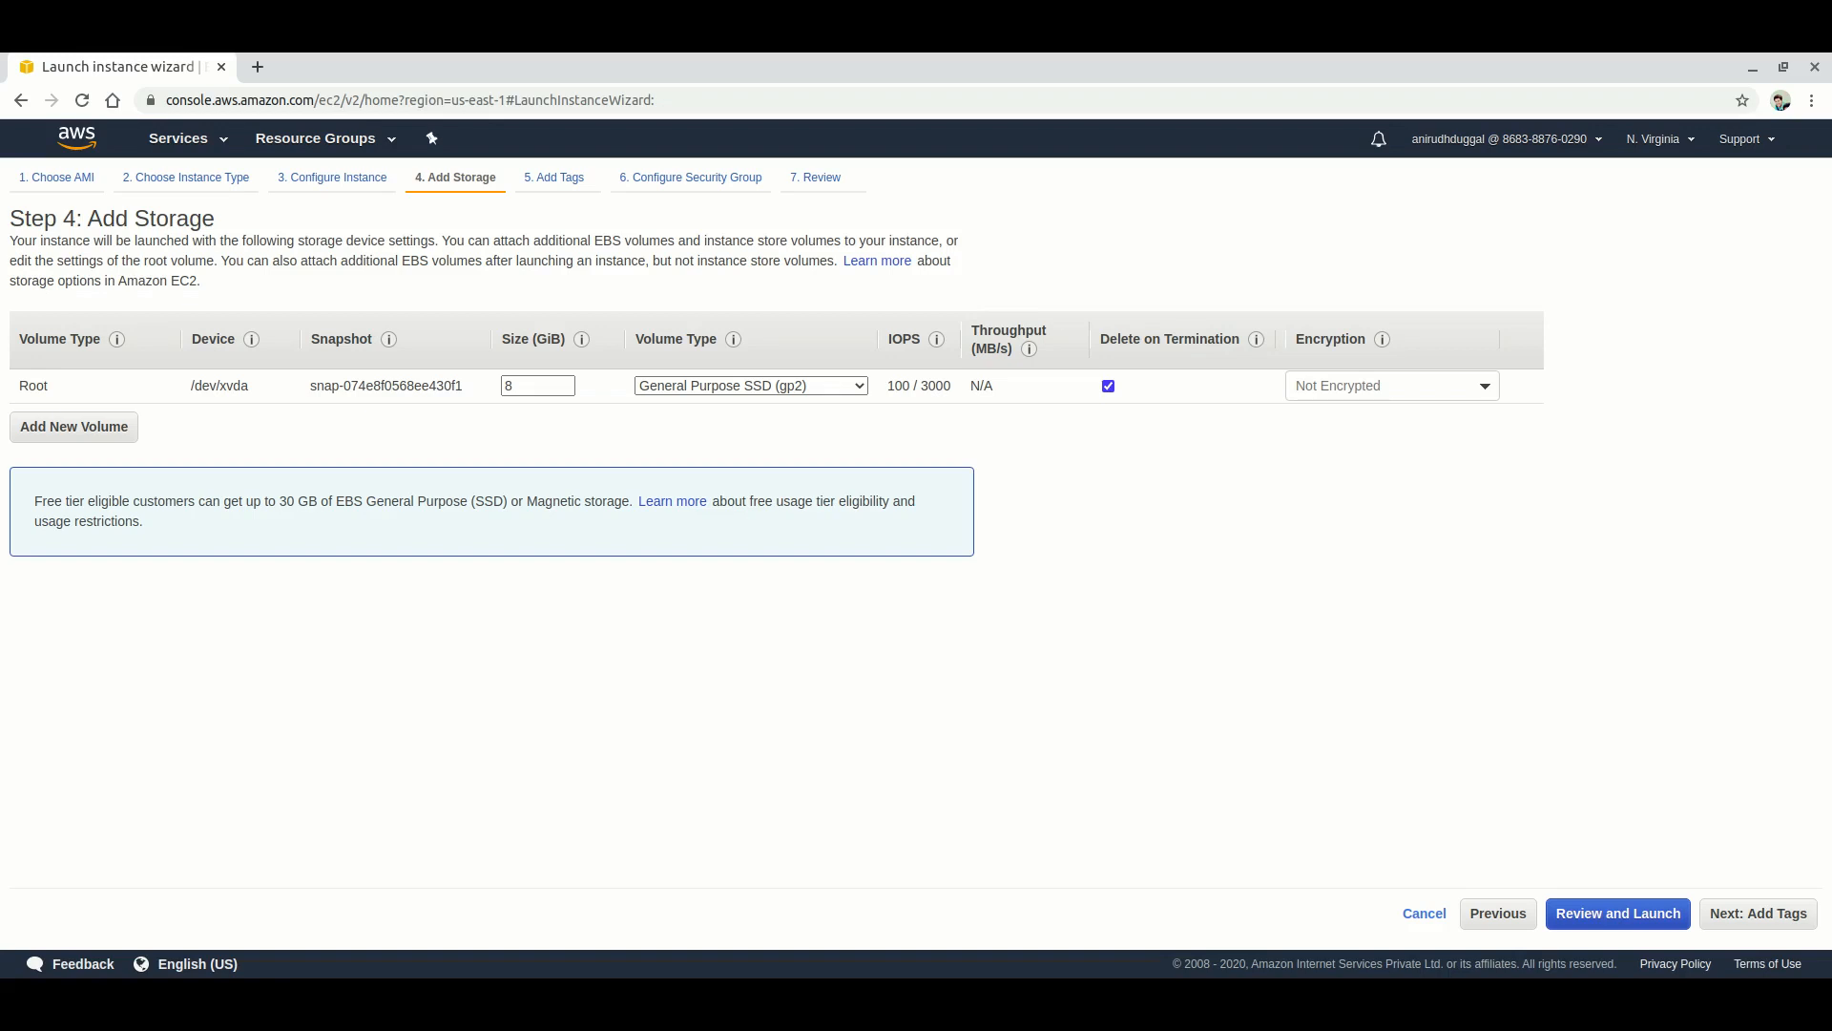
# Check the root volume's Delete on Termination and encryption options without changing them
pyautogui.click(1108, 387)
pyautogui.click(1108, 386)
pyautogui.click(1391, 386)
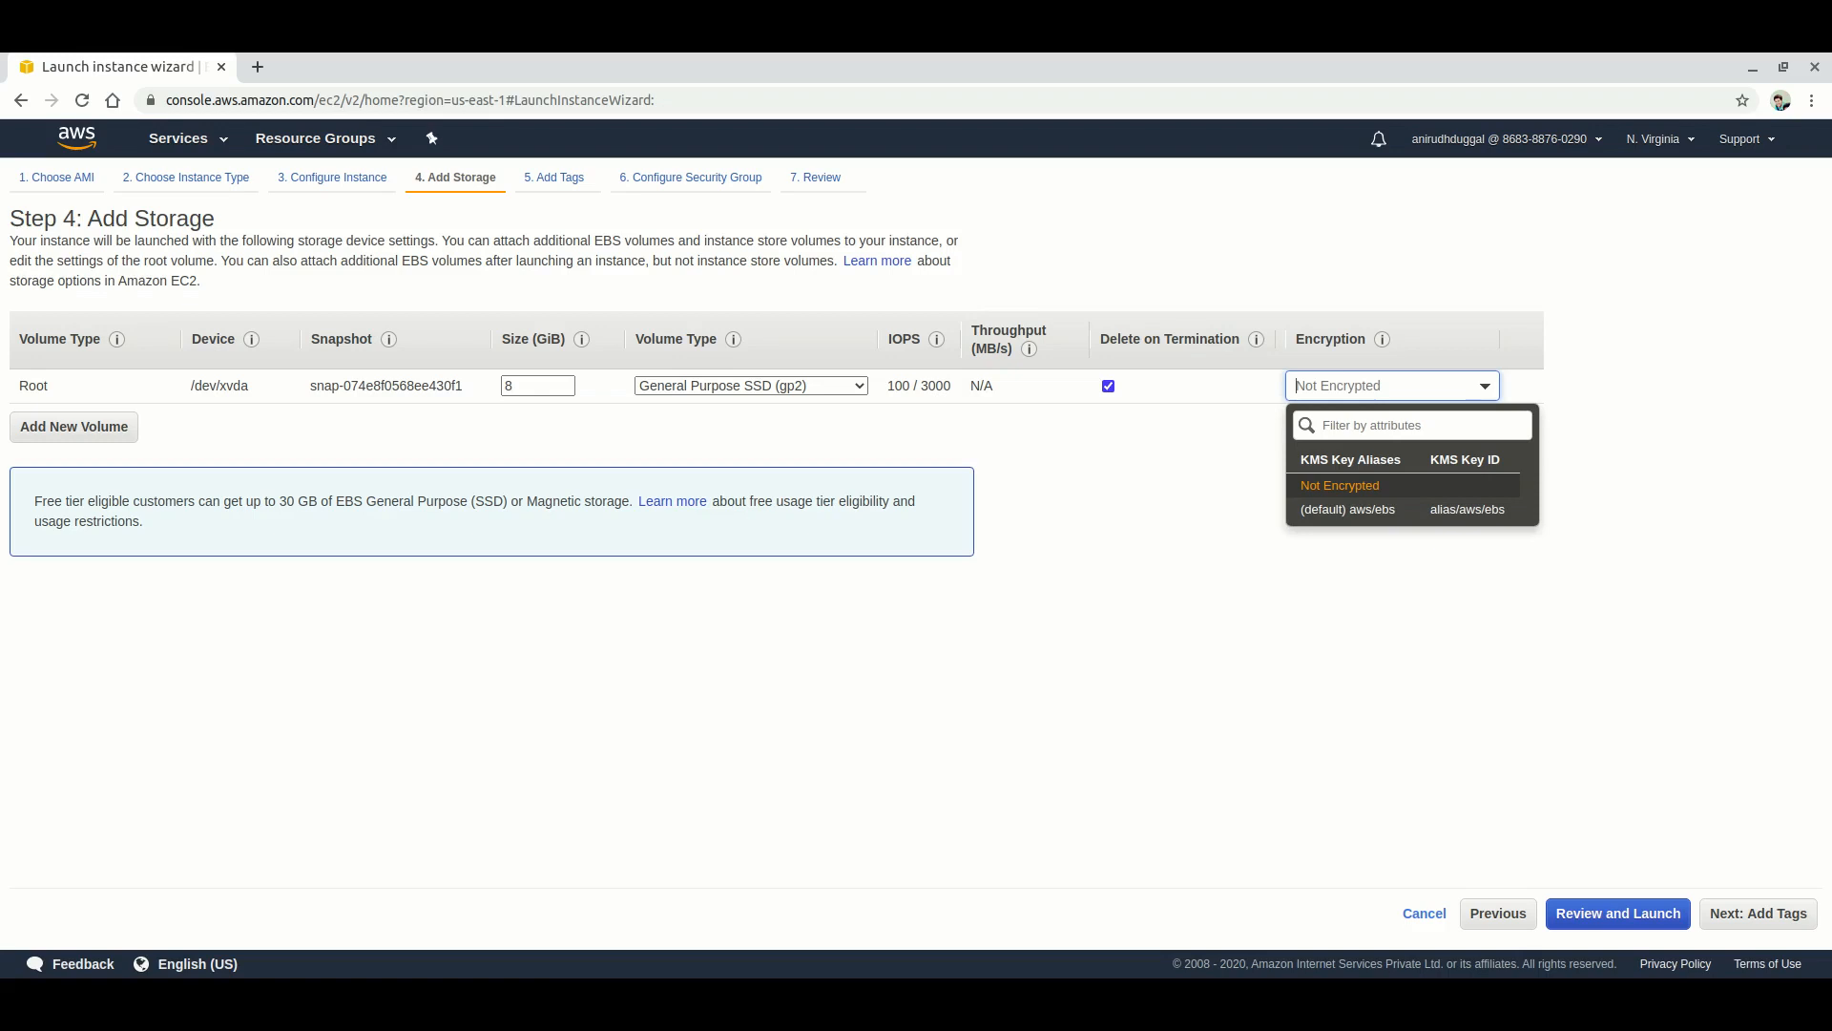
pyautogui.press('Down')
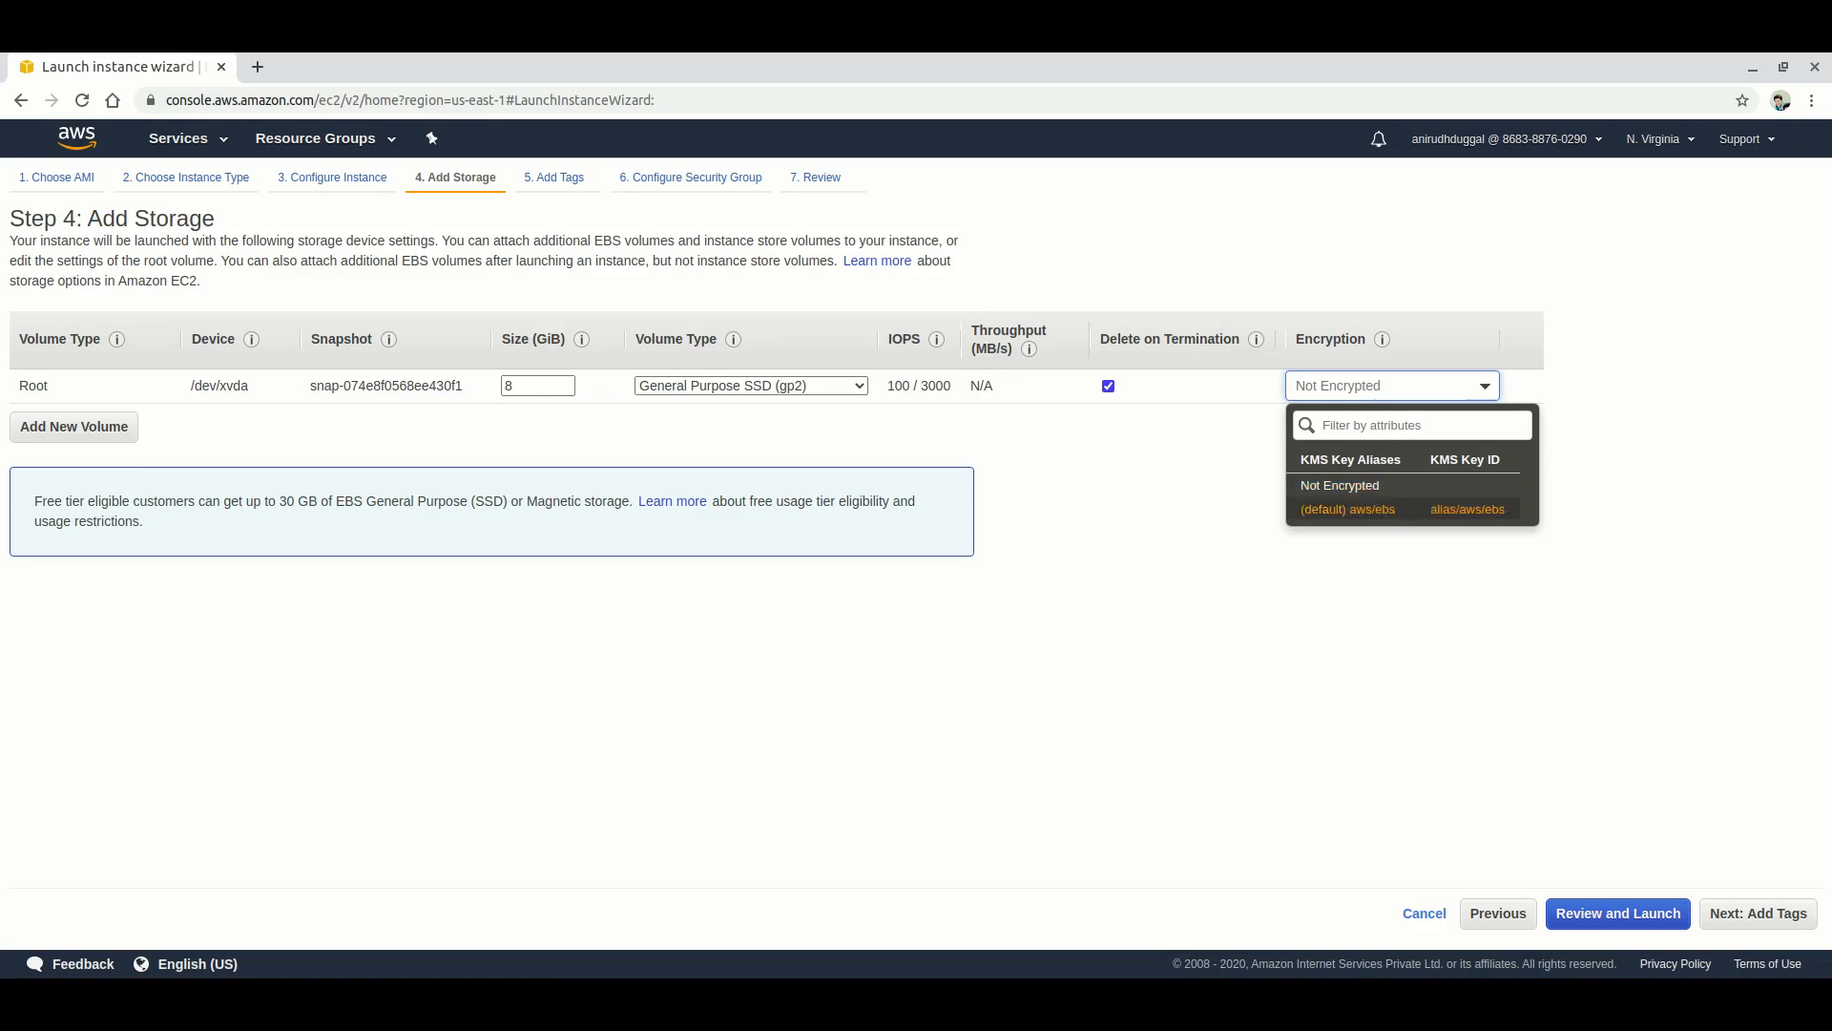
pyautogui.press('Escape')
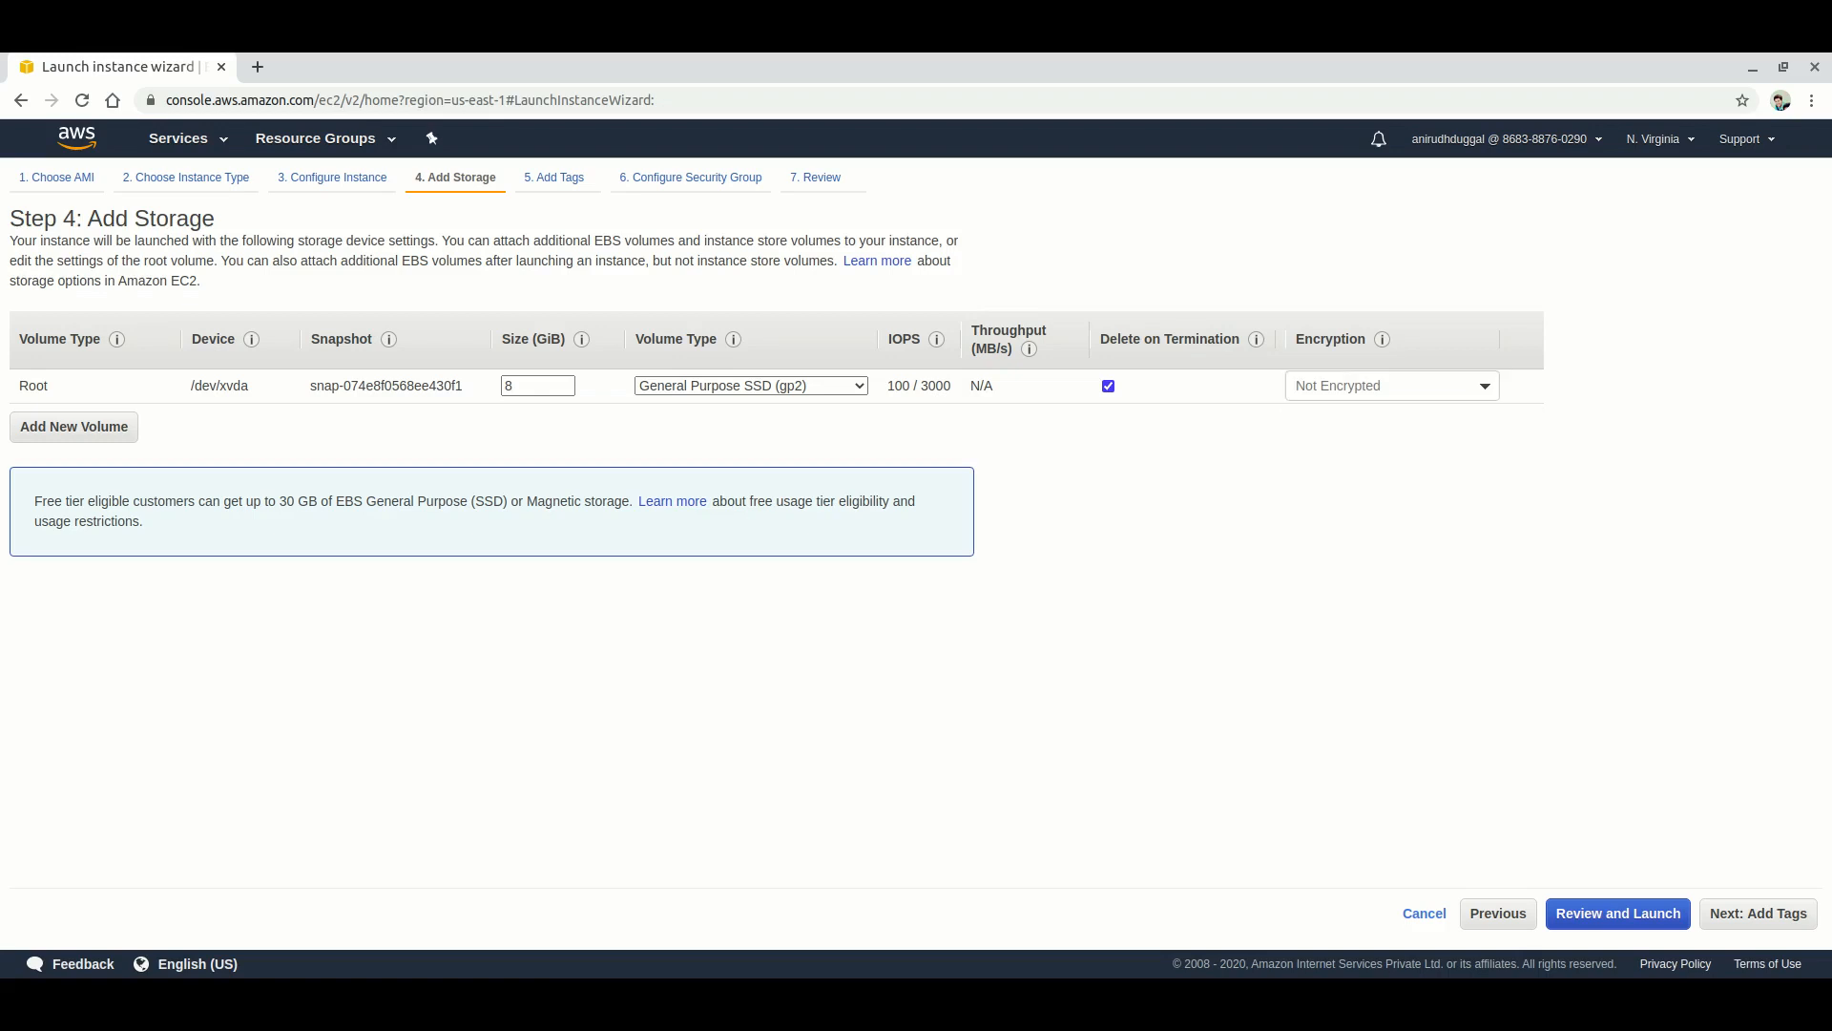
# Continue to the tag configuration and add a tag with the key Name and the value demo
pyautogui.click(1758, 914)
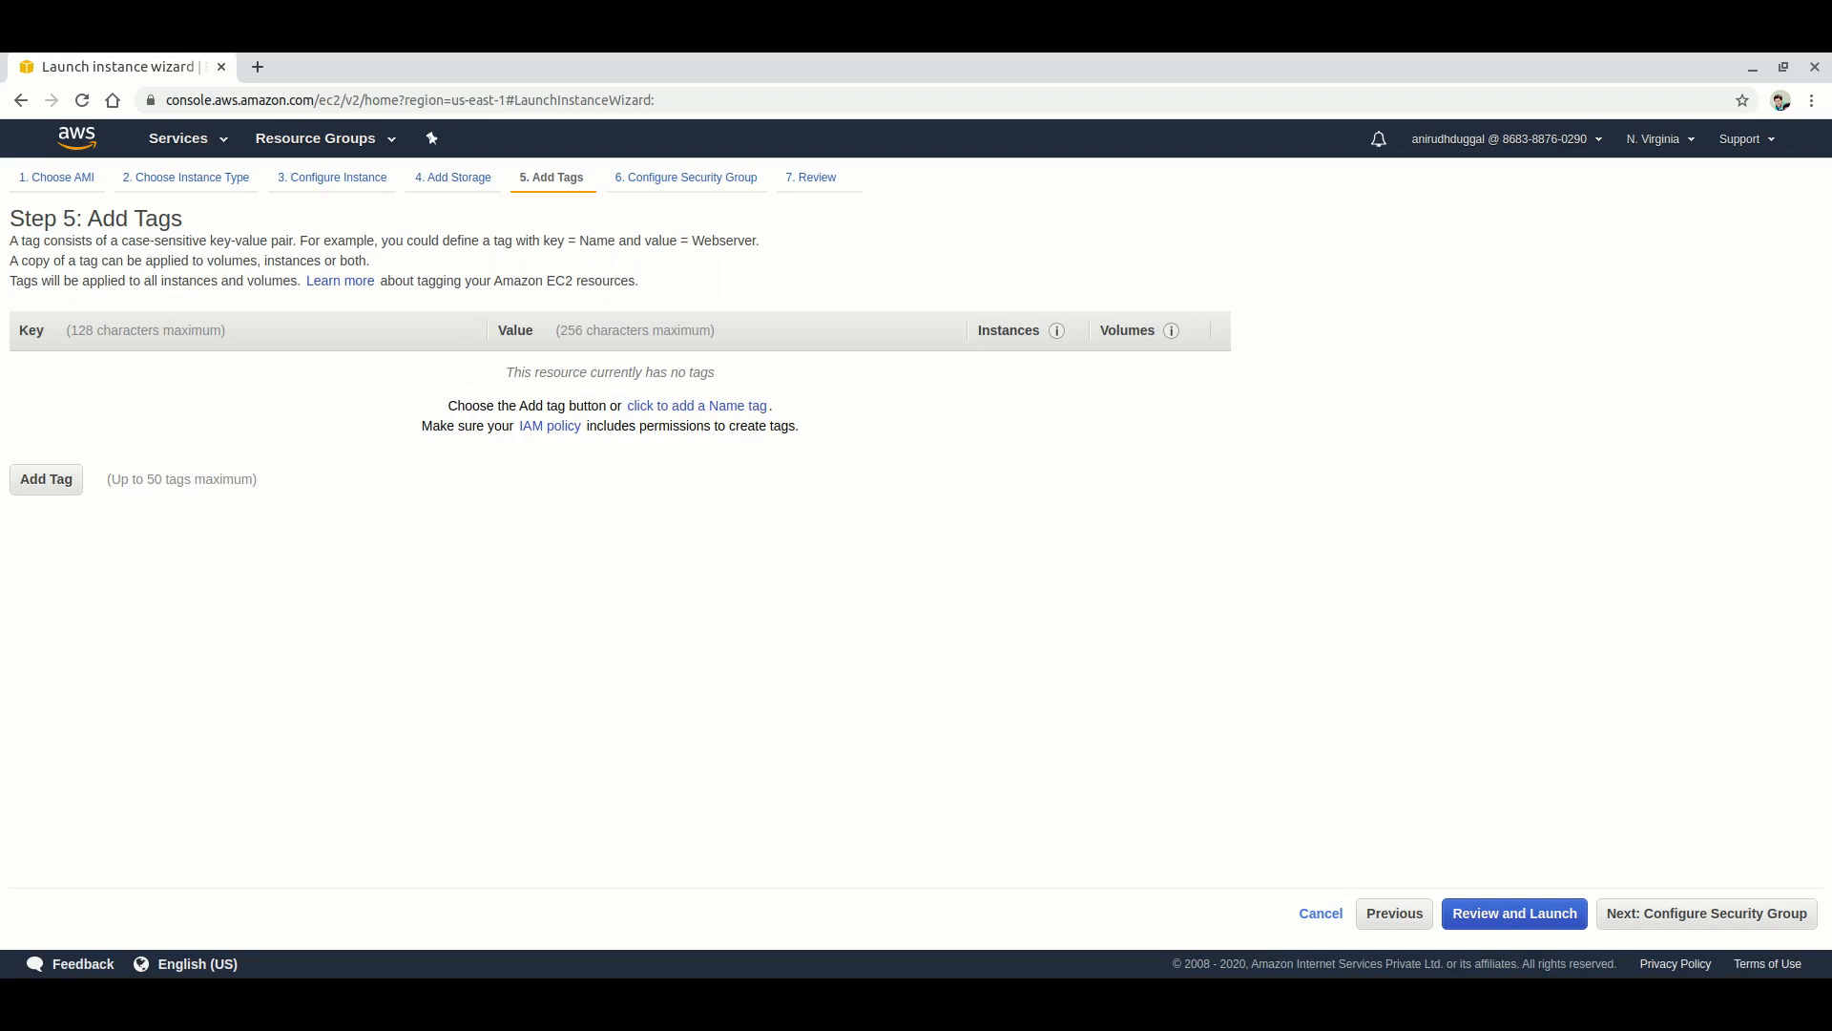
pyautogui.click(46, 479)
pyautogui.write('Name')
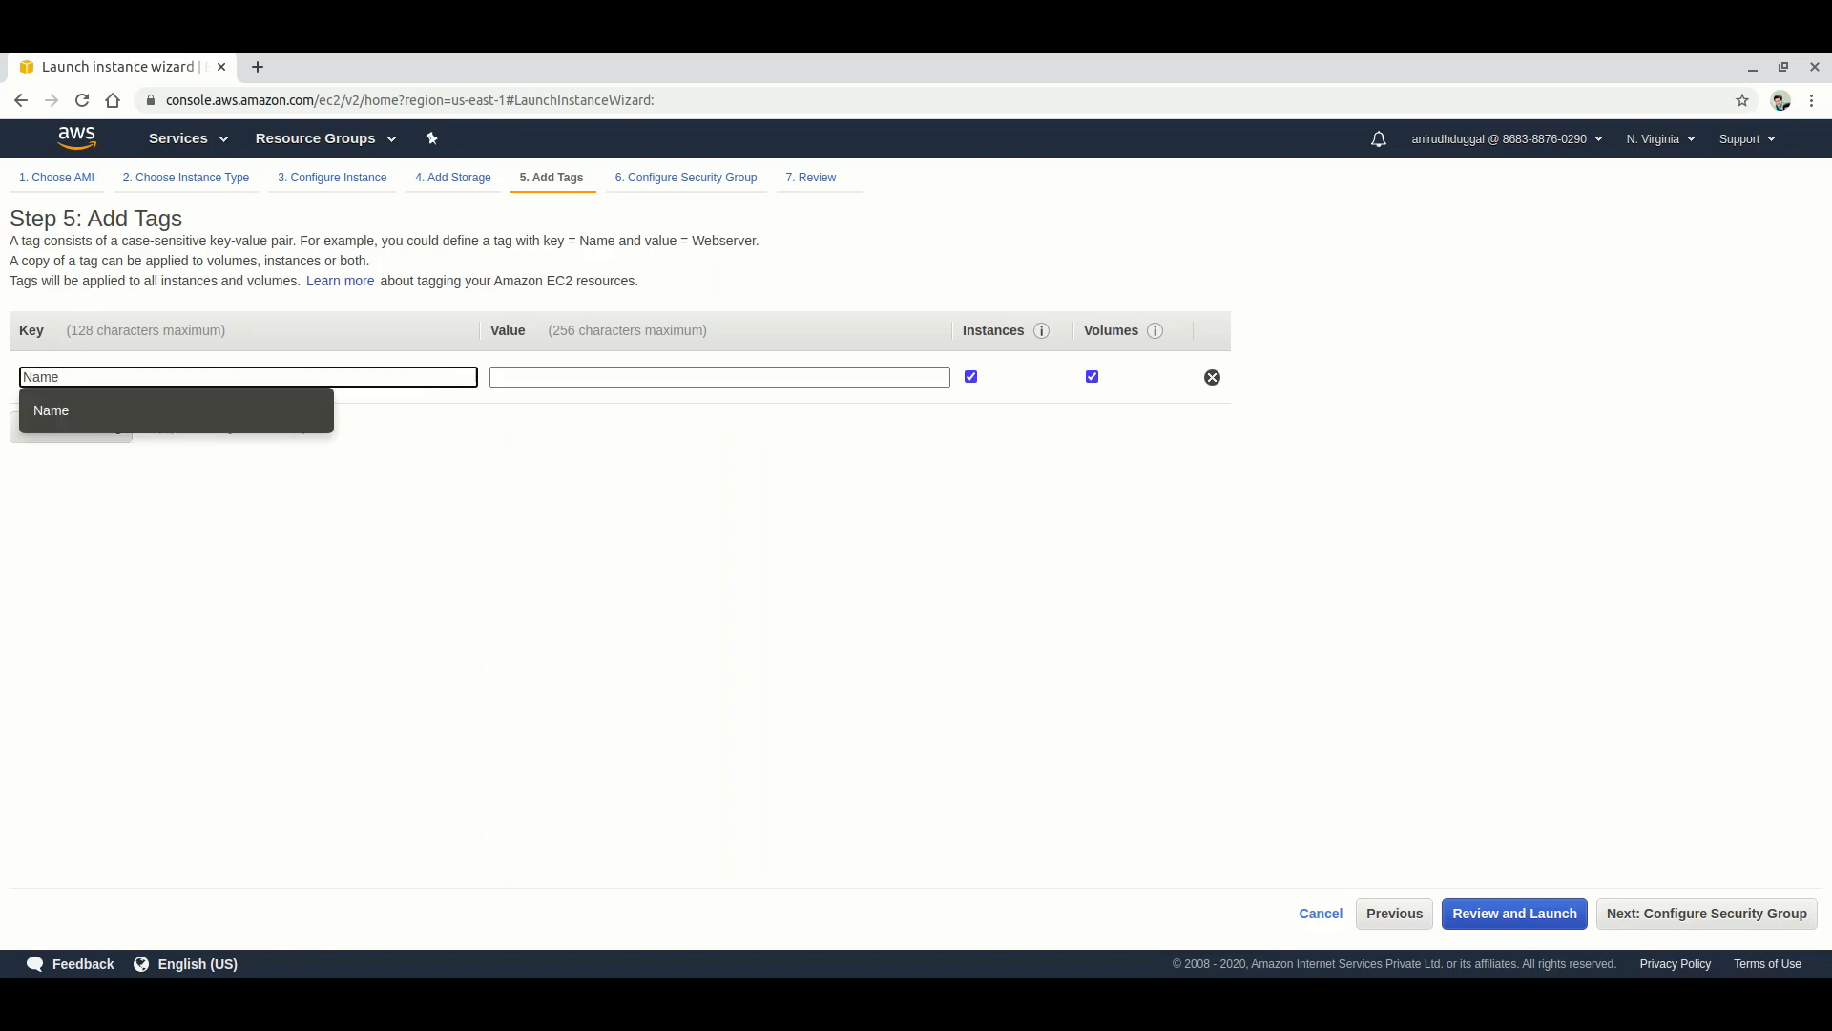
pyautogui.press('Tab')
pyautogui.write('demo')
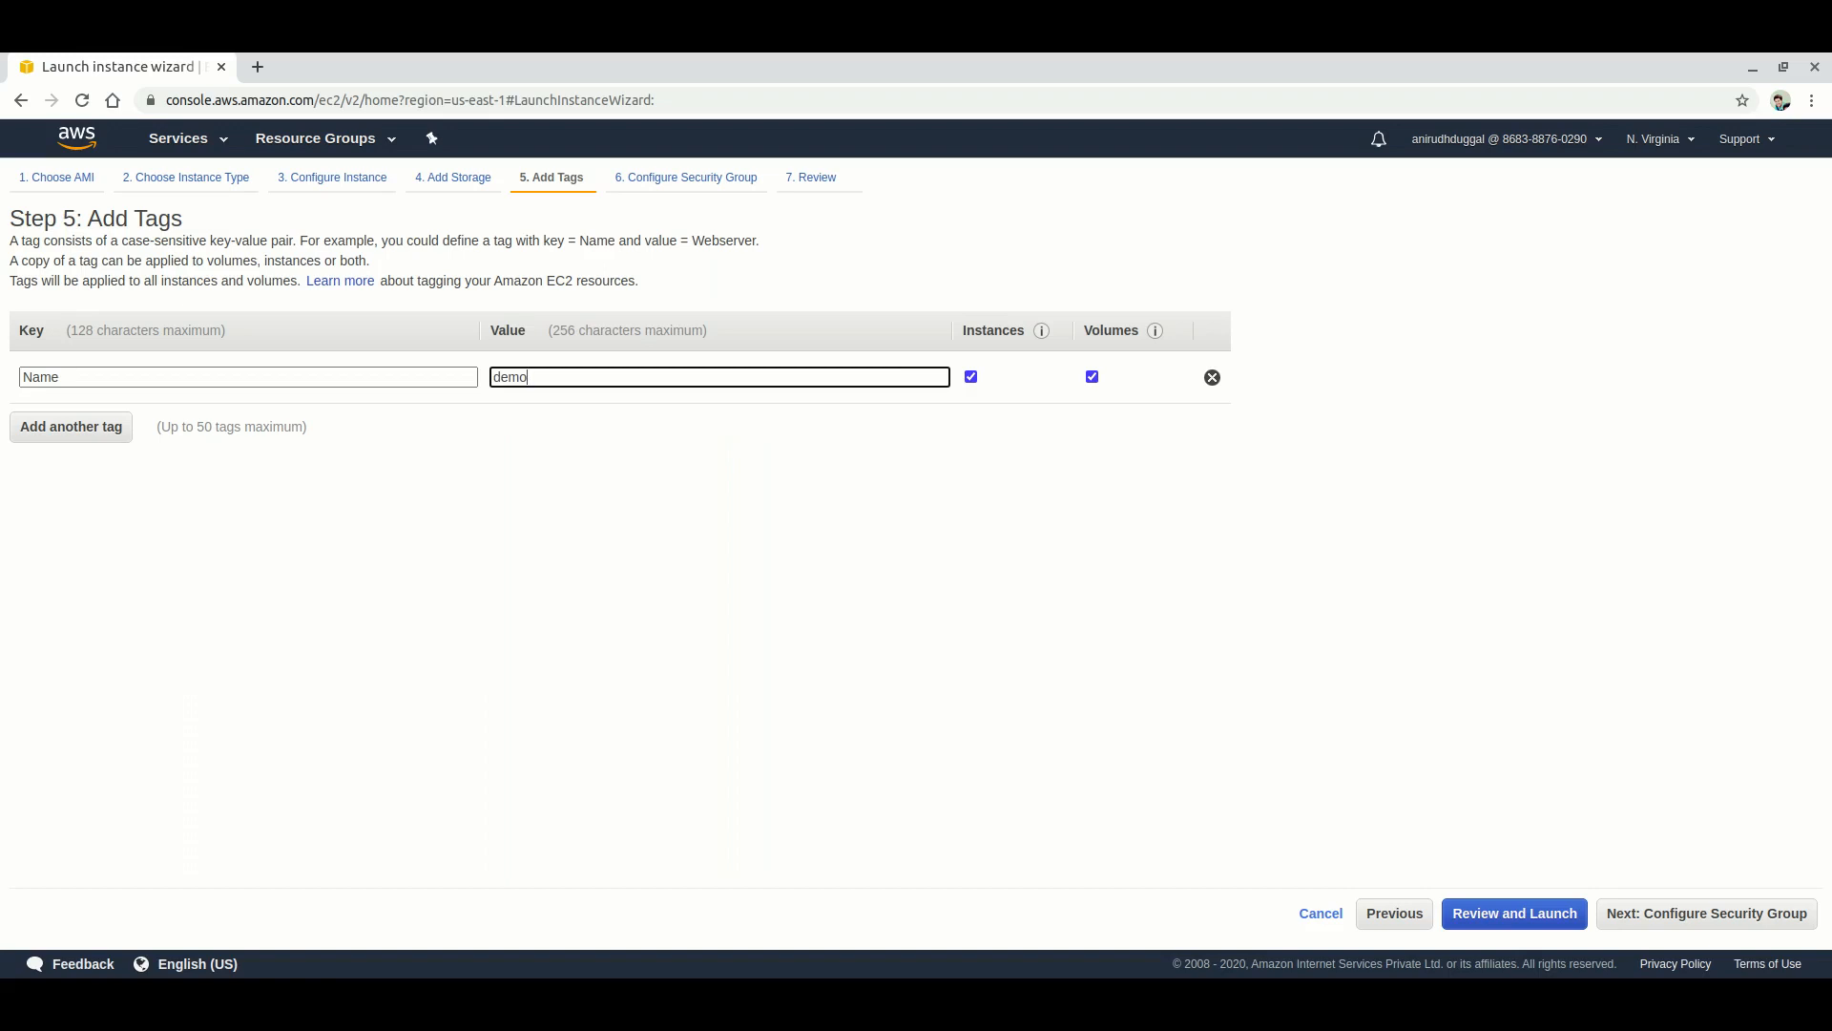
# Add a second tag with the key name and the value demo-1
pyautogui.click(70, 427)
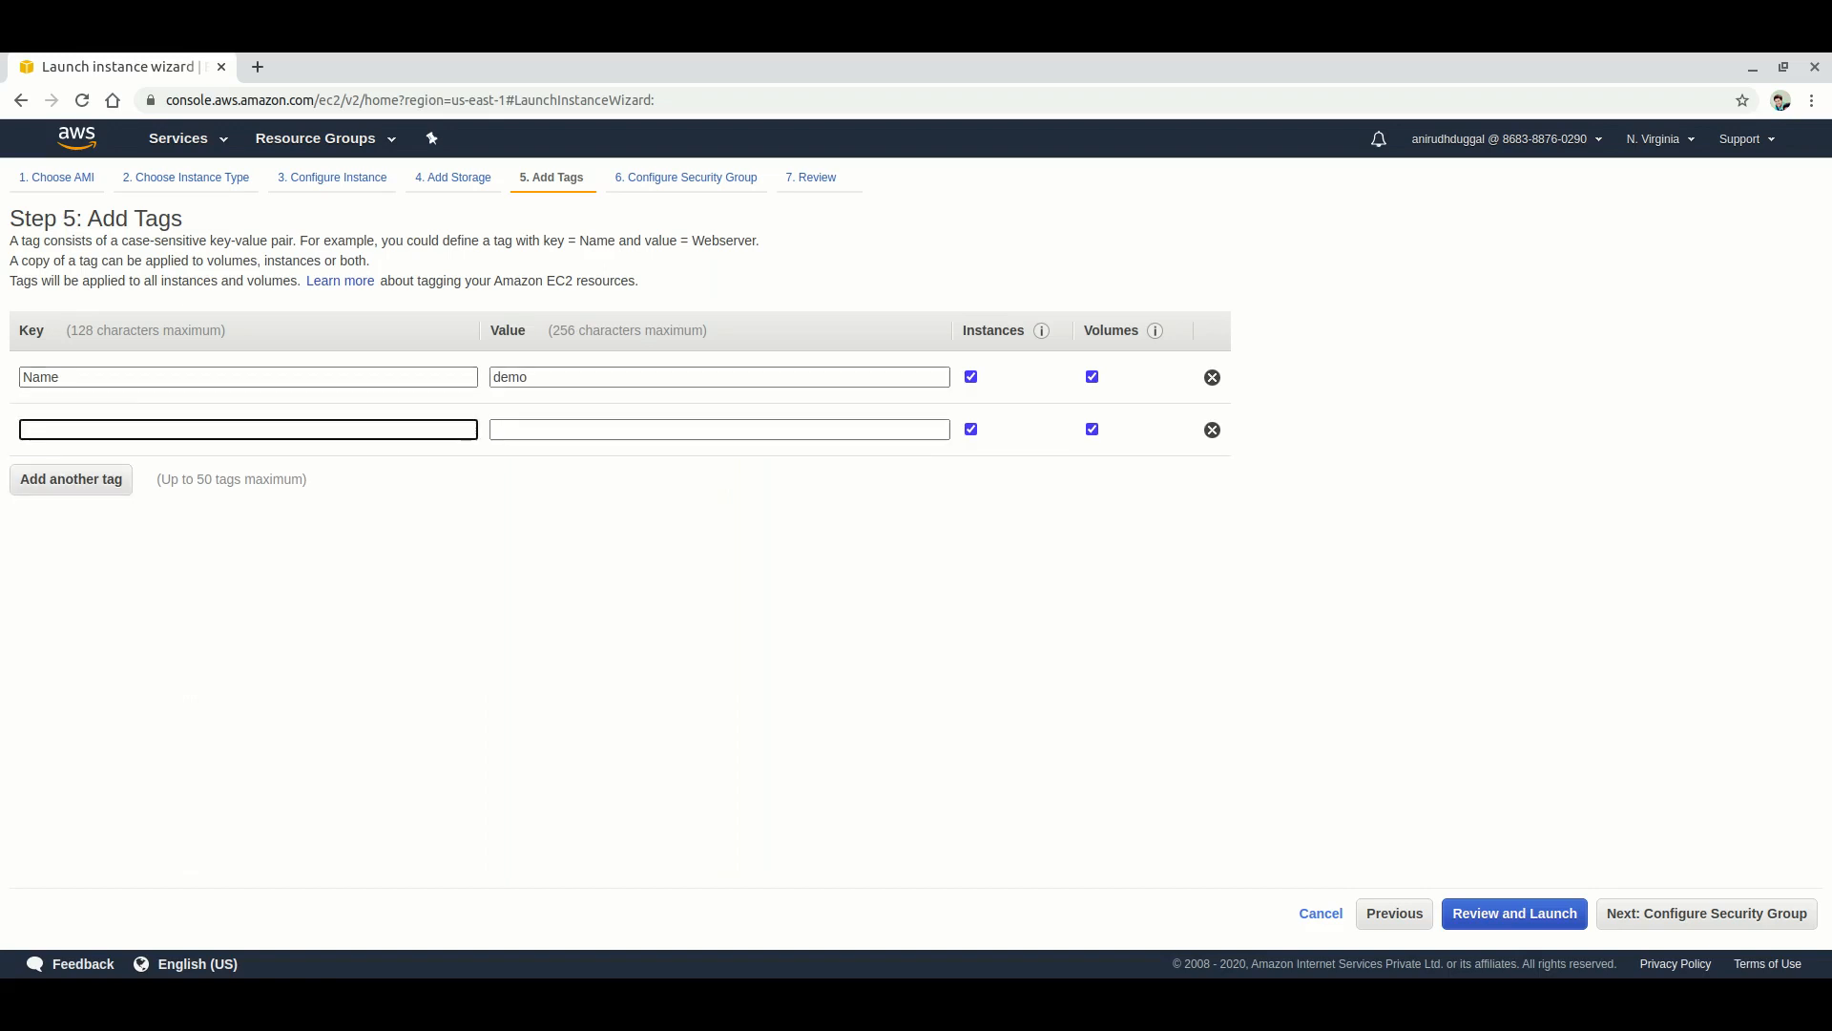
pyautogui.write('name')
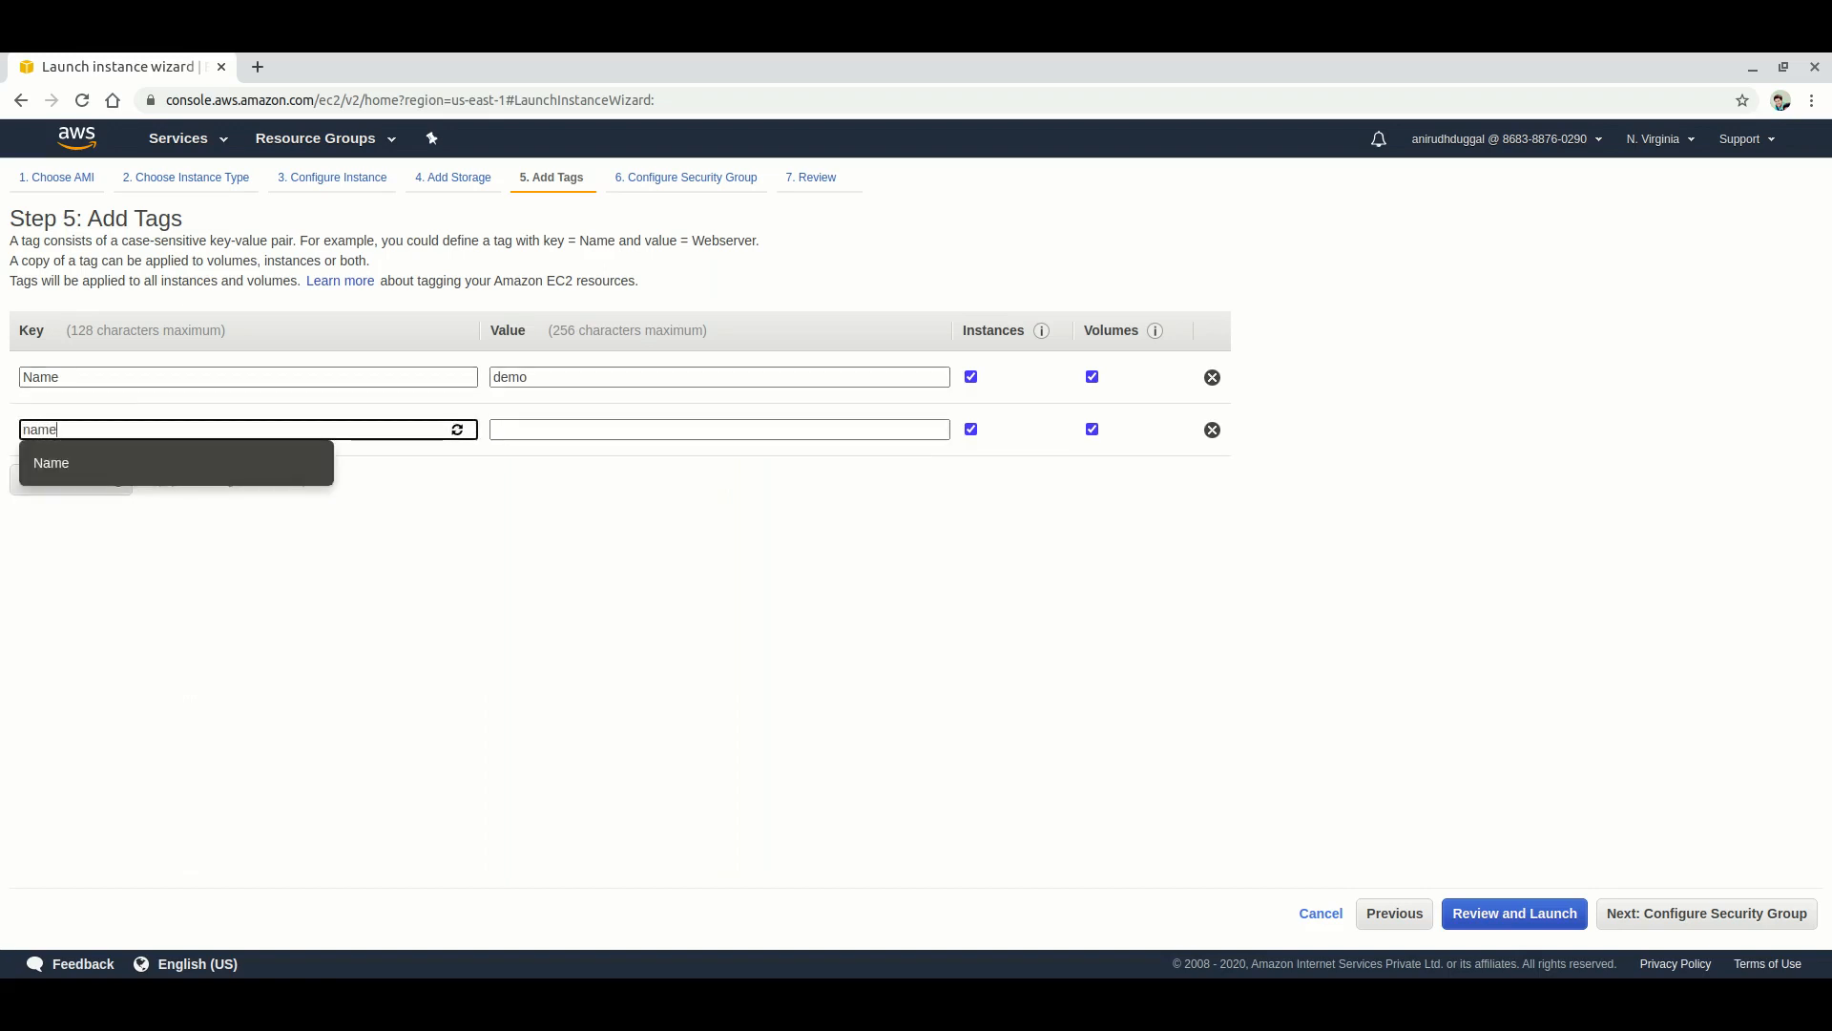
pyautogui.press('Tab')
pyautogui.write('de')
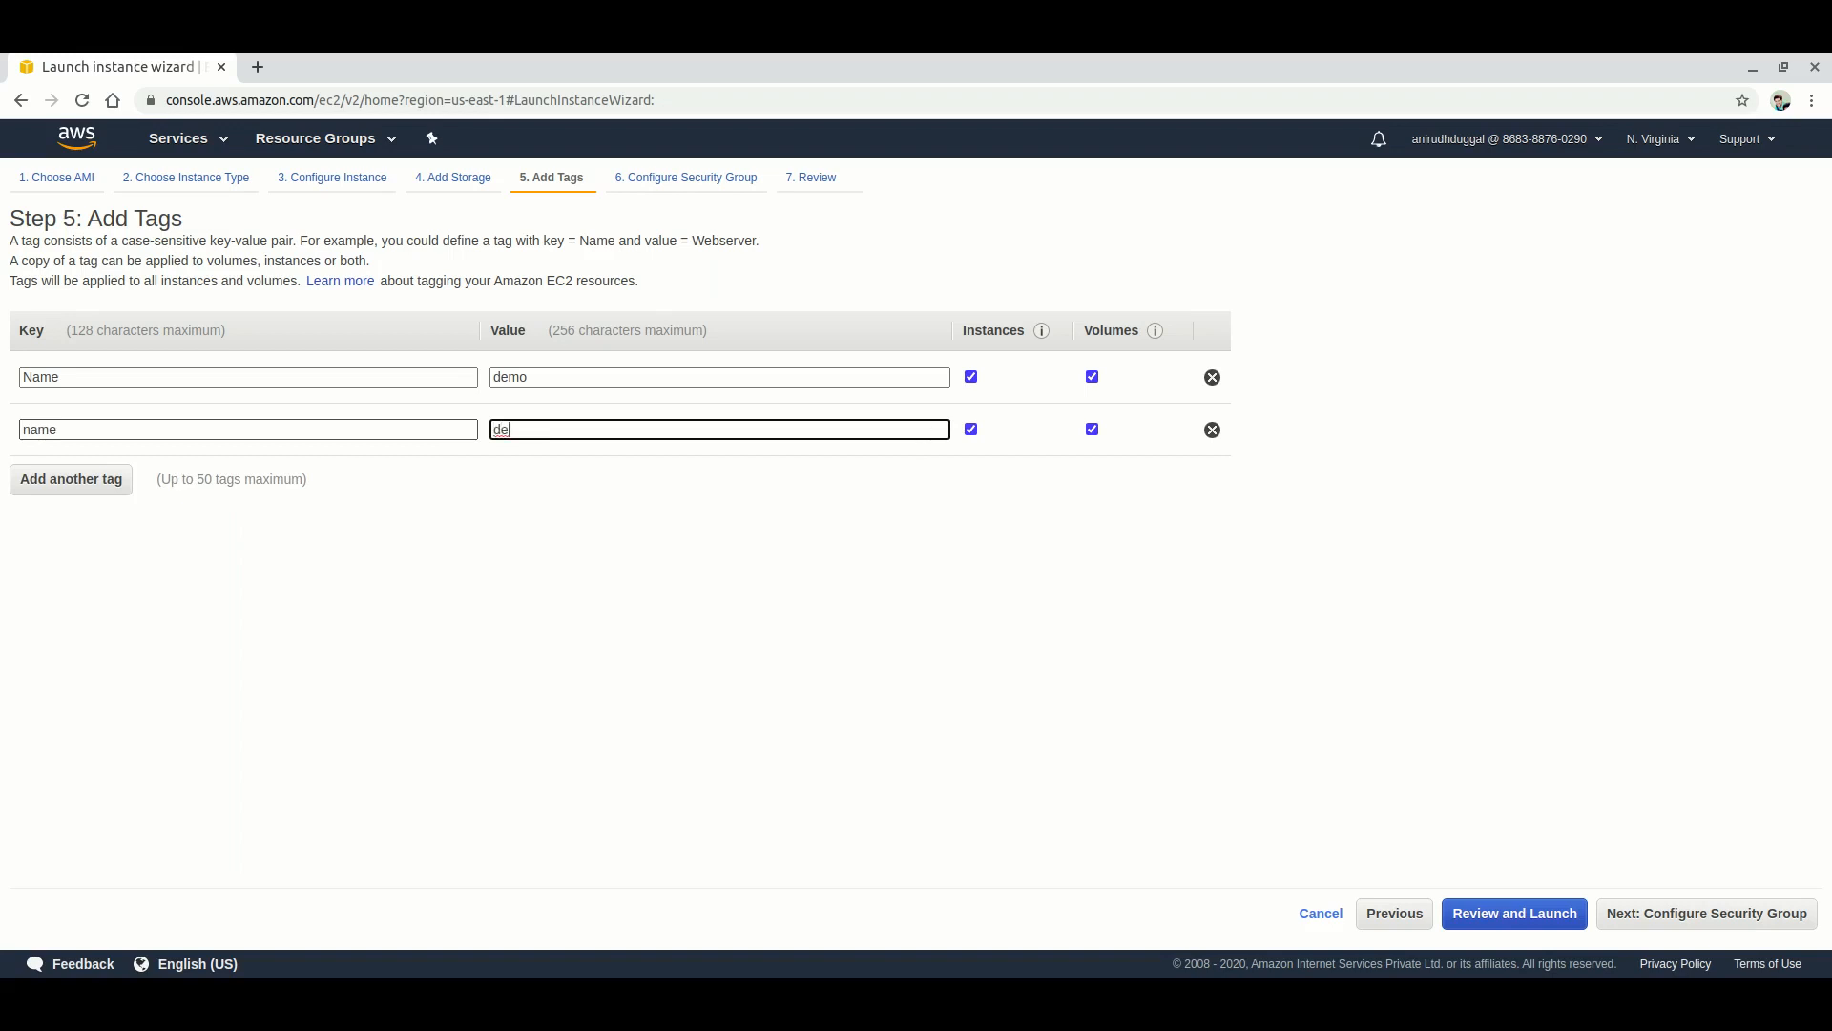
pyautogui.write('mo-1')
# Assign the existing demo security group to the instance and proceed to the launch review
pyautogui.click(1707, 913)
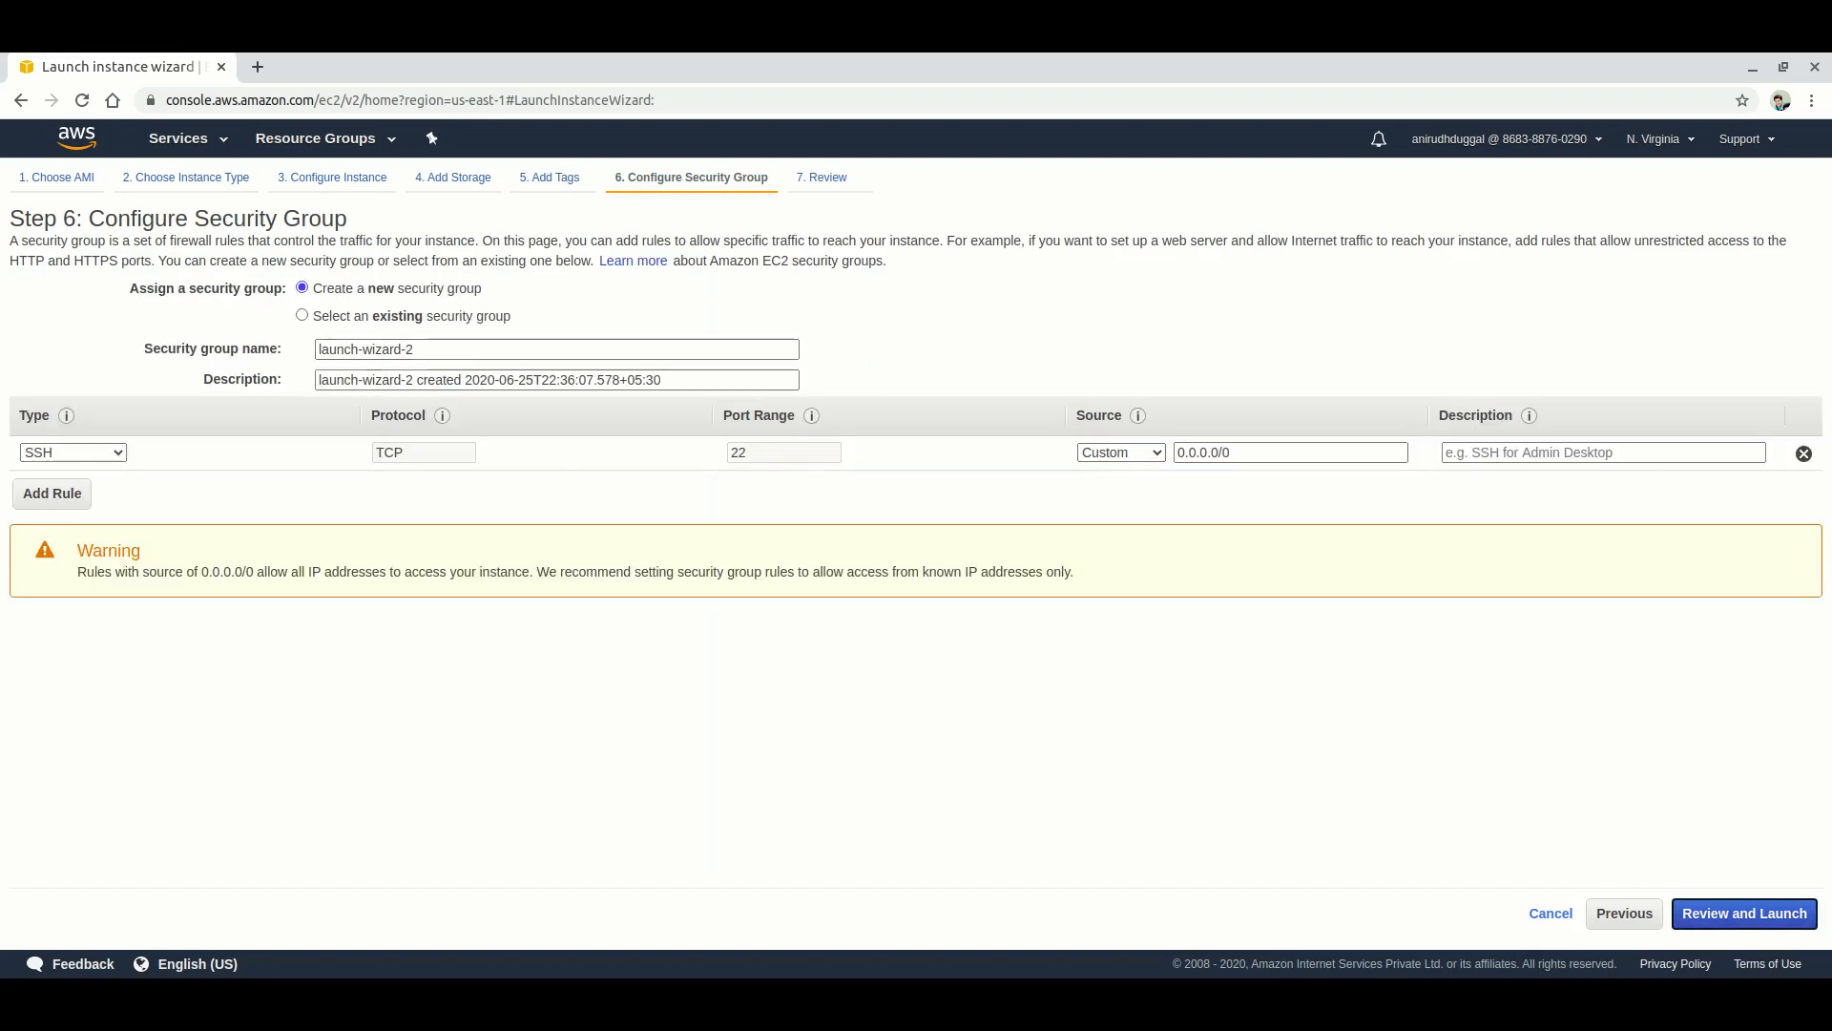
pyautogui.click(301, 315)
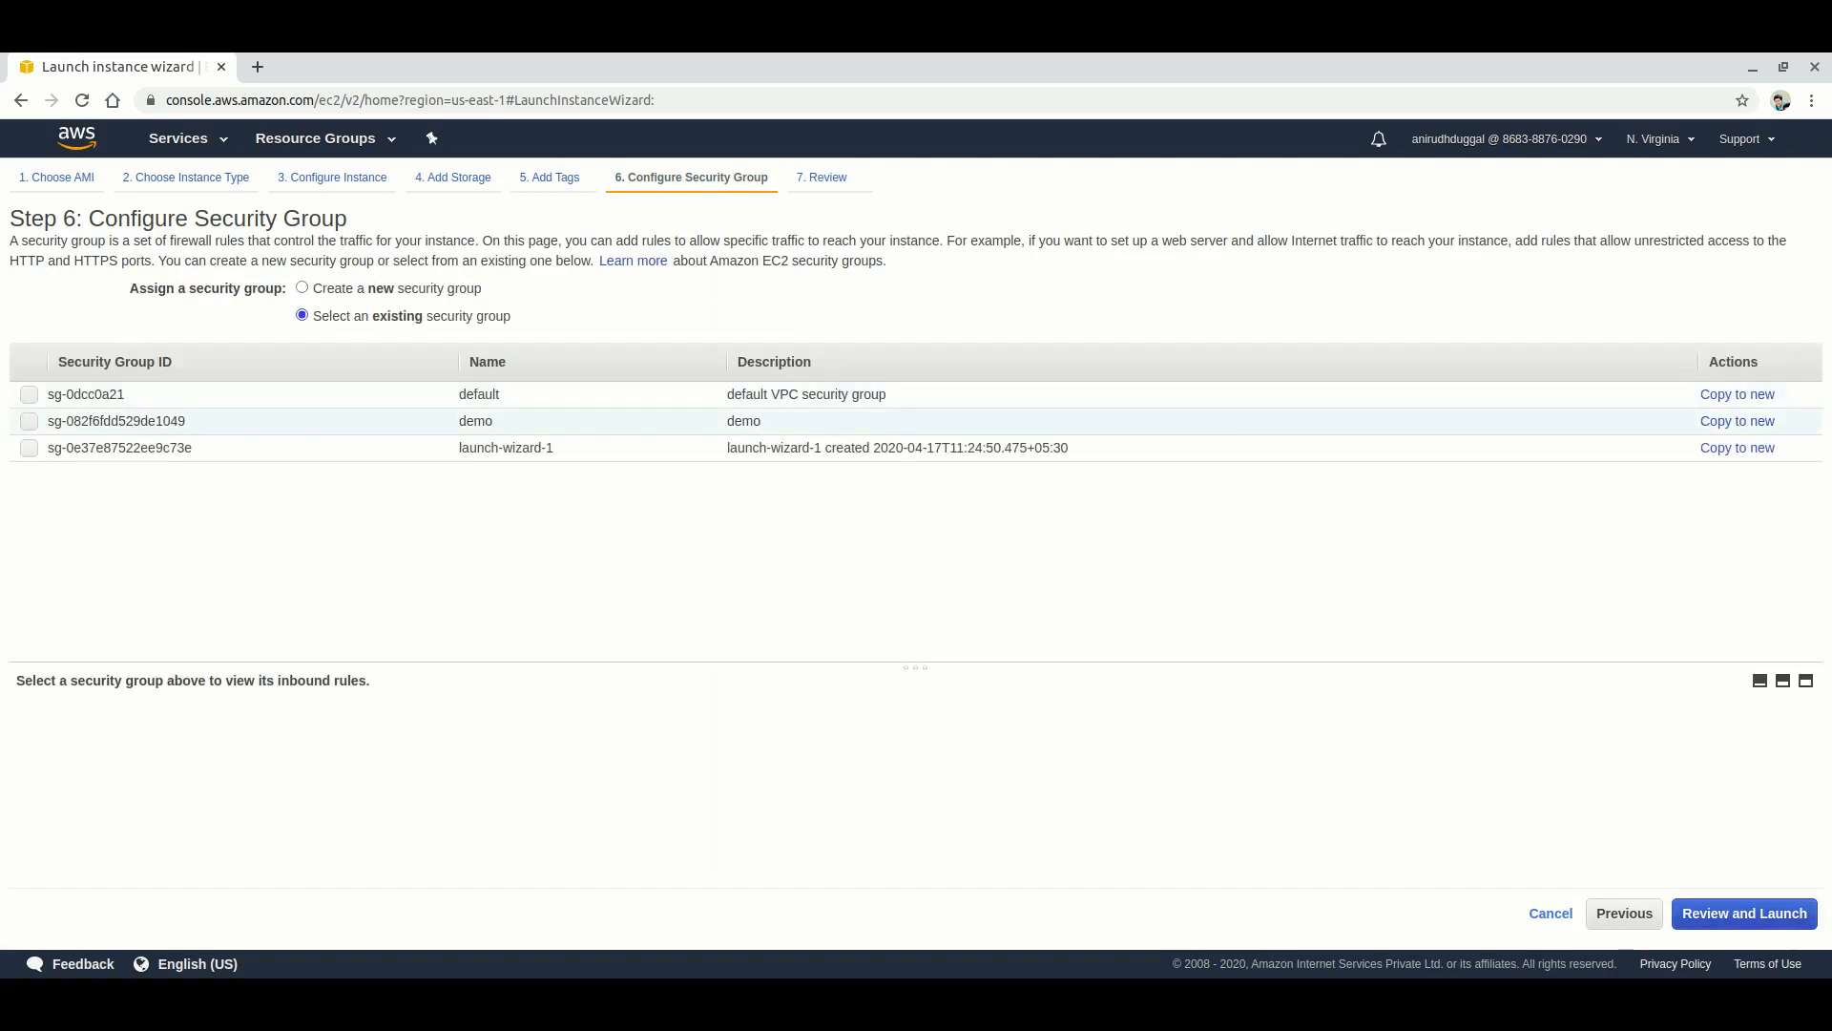
pyautogui.doubleClick(475, 421)
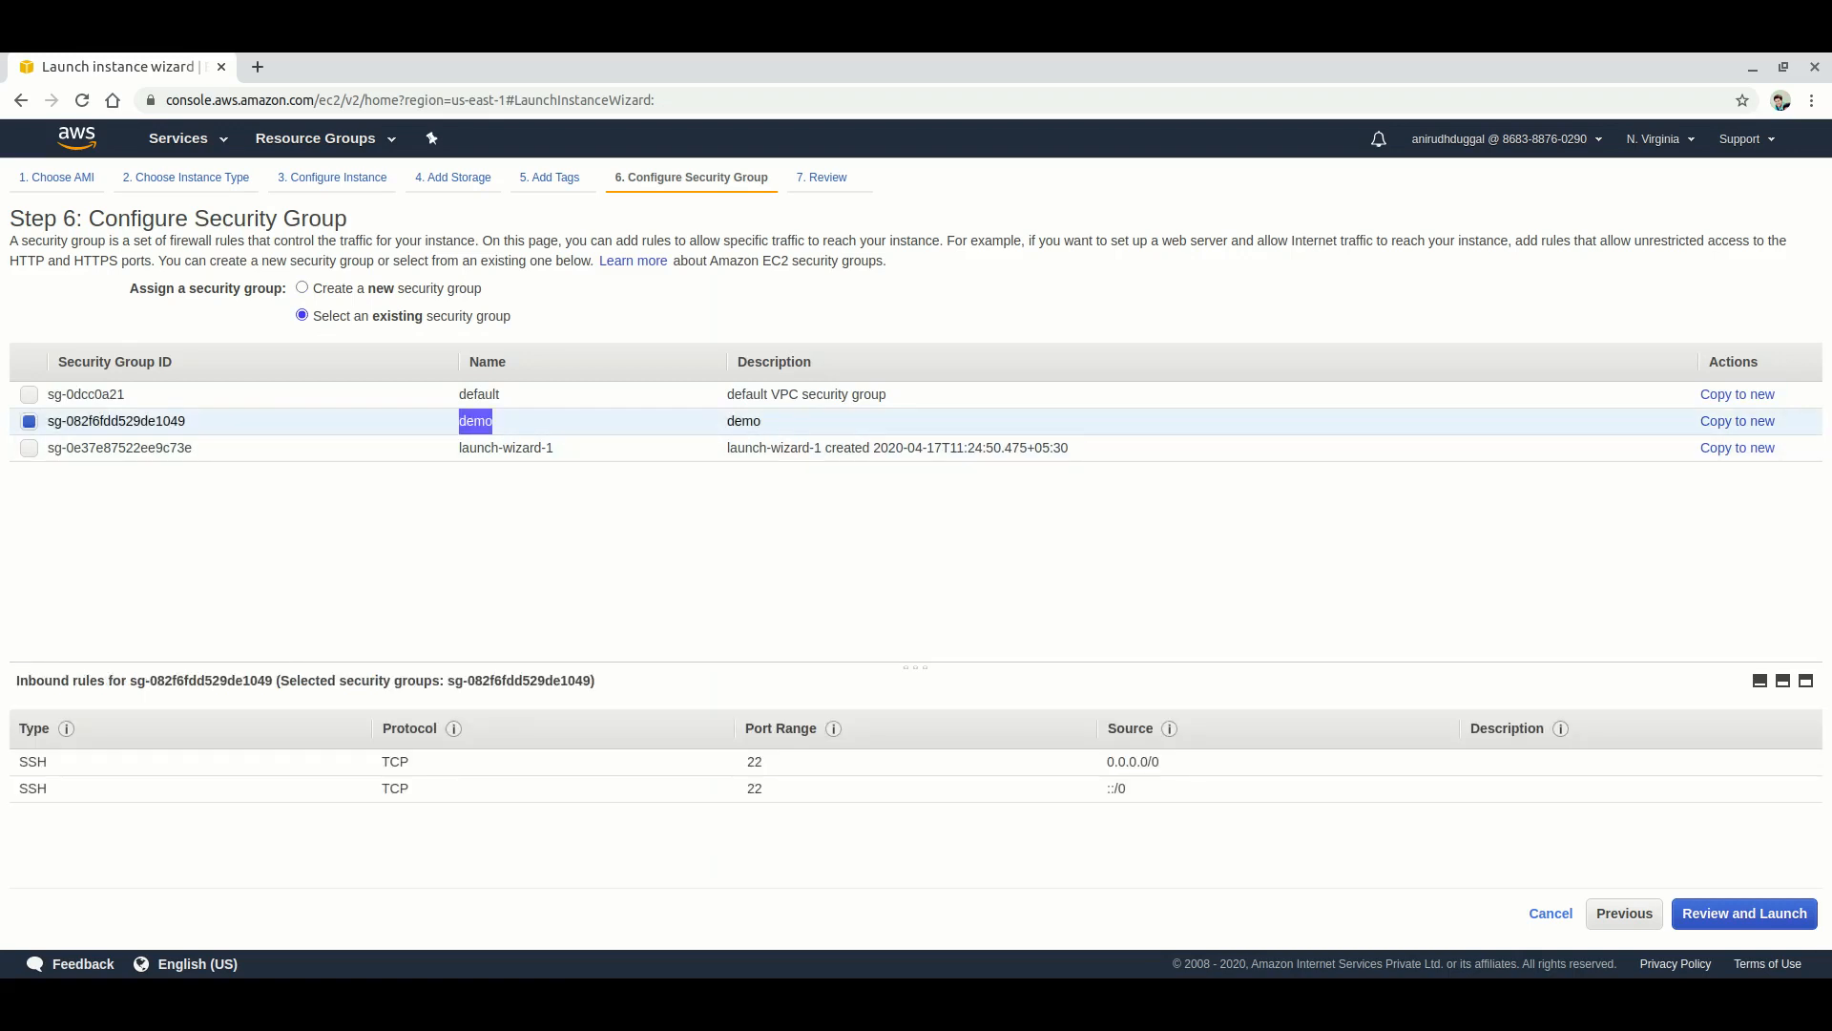
pyautogui.click(1744, 914)
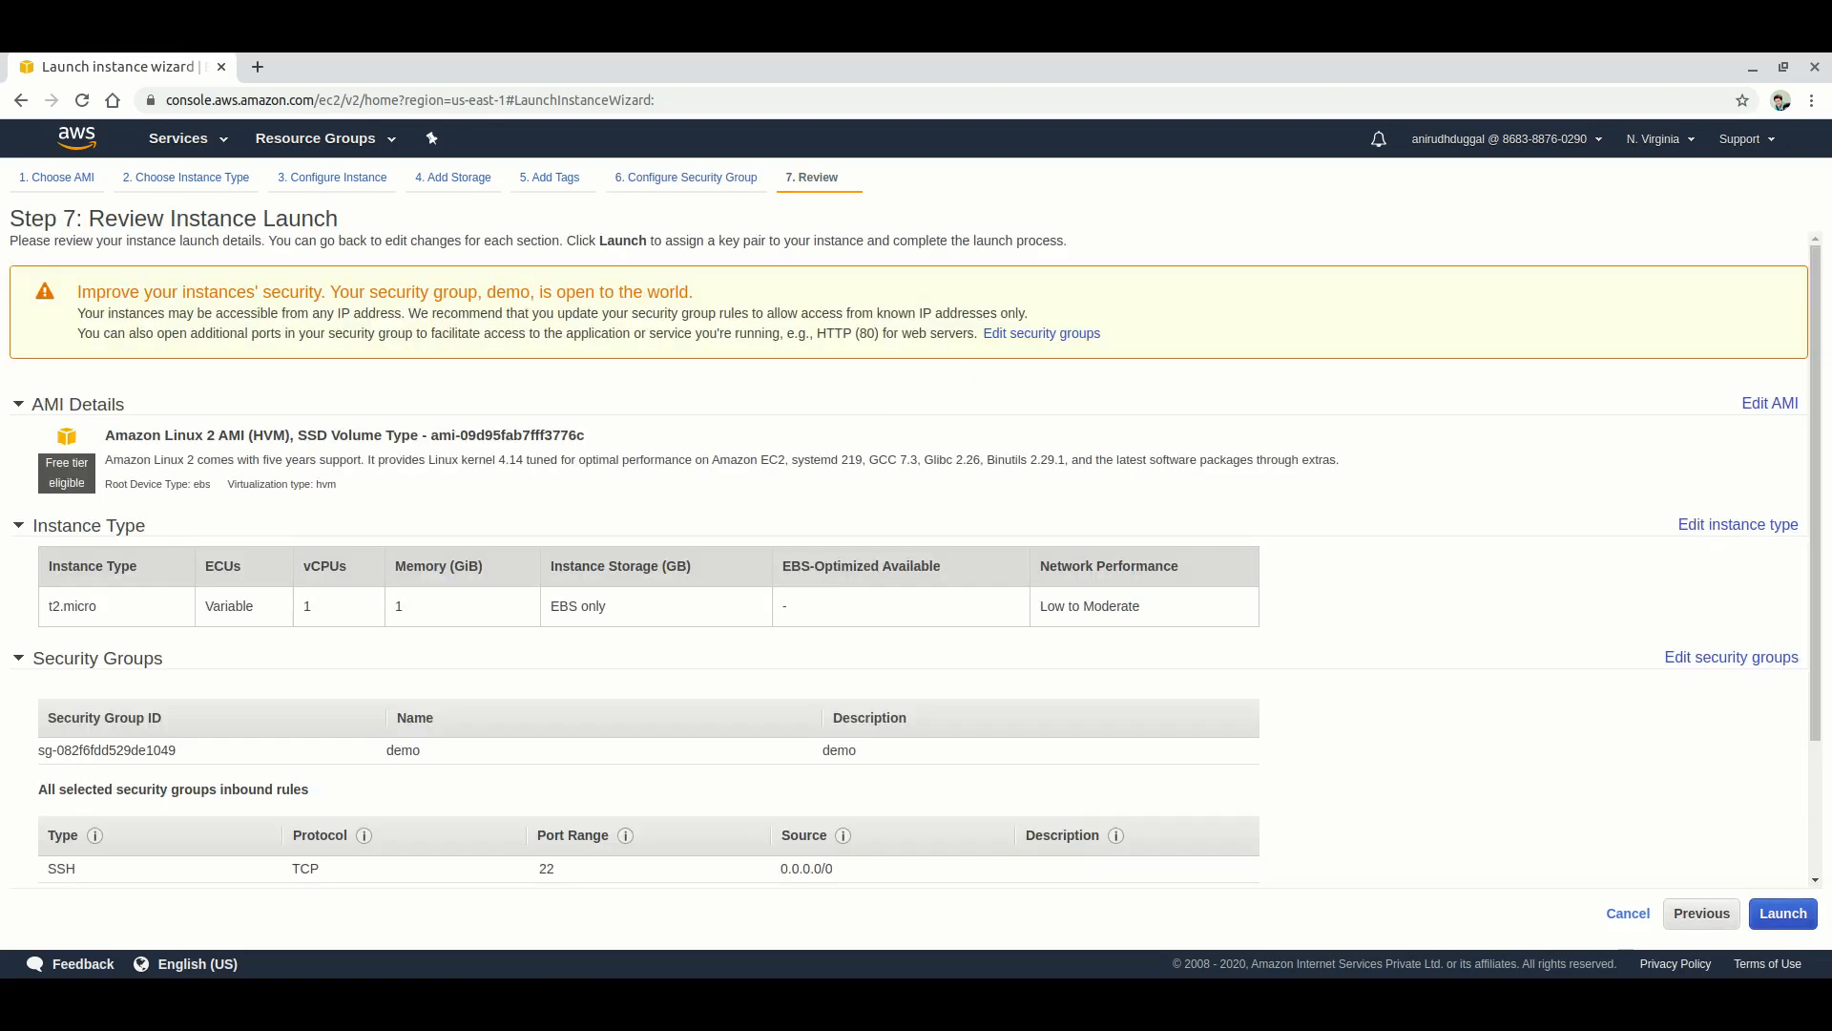
# Review the launch details and launch the instance with the existing demo key pair, acknowledging access to its private key file
pyautogui.scroll(-1, 915, 556)
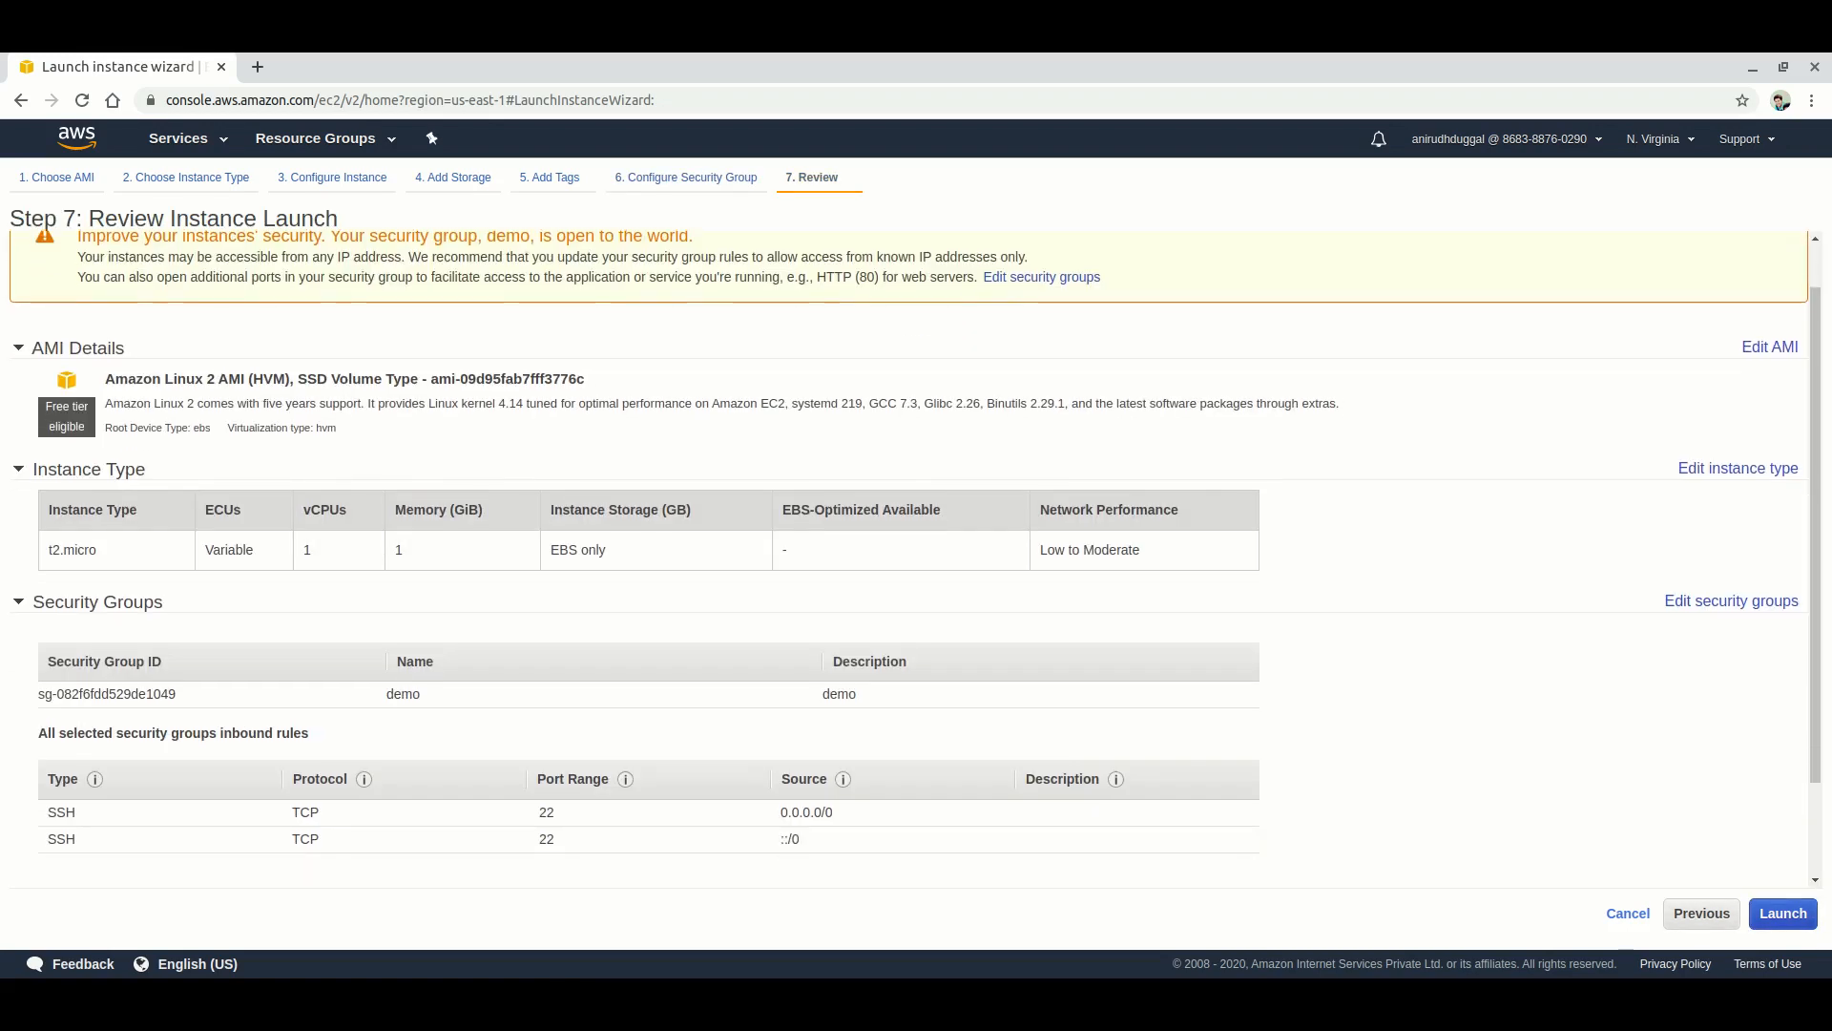
pyautogui.scroll(1, 914, 556)
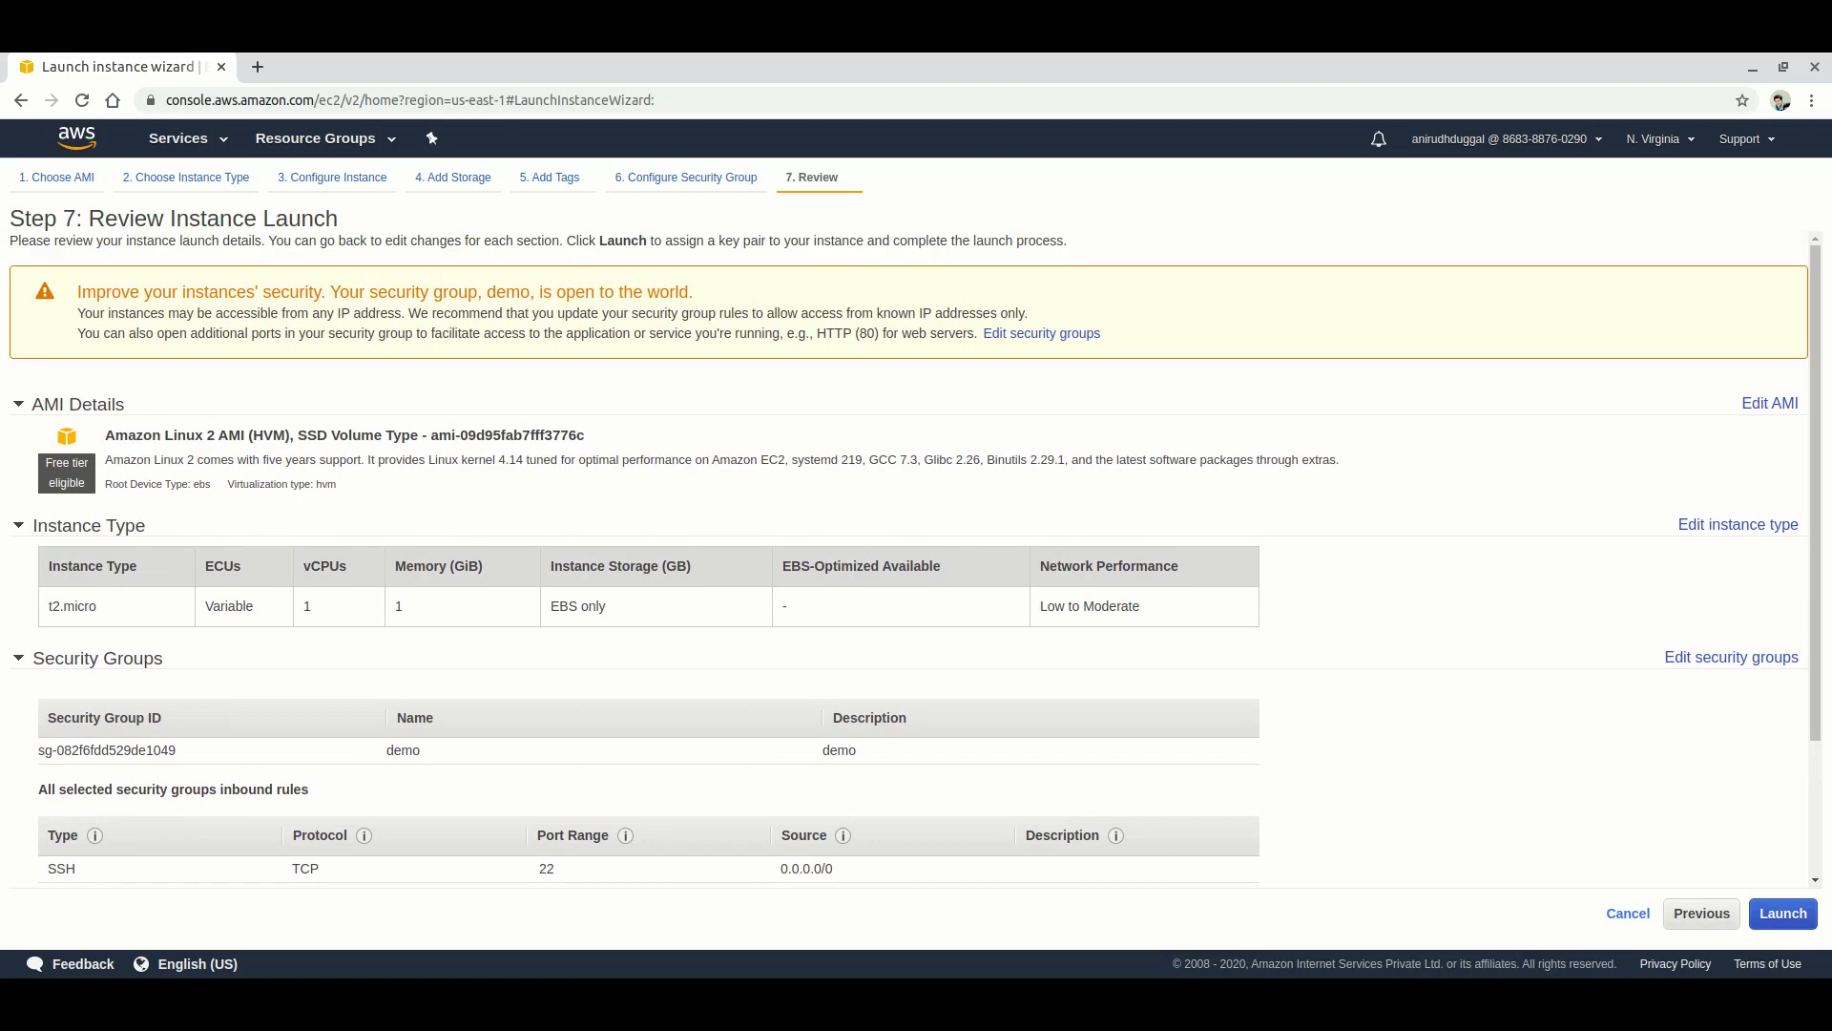
pyautogui.scroll(-1, 914, 556)
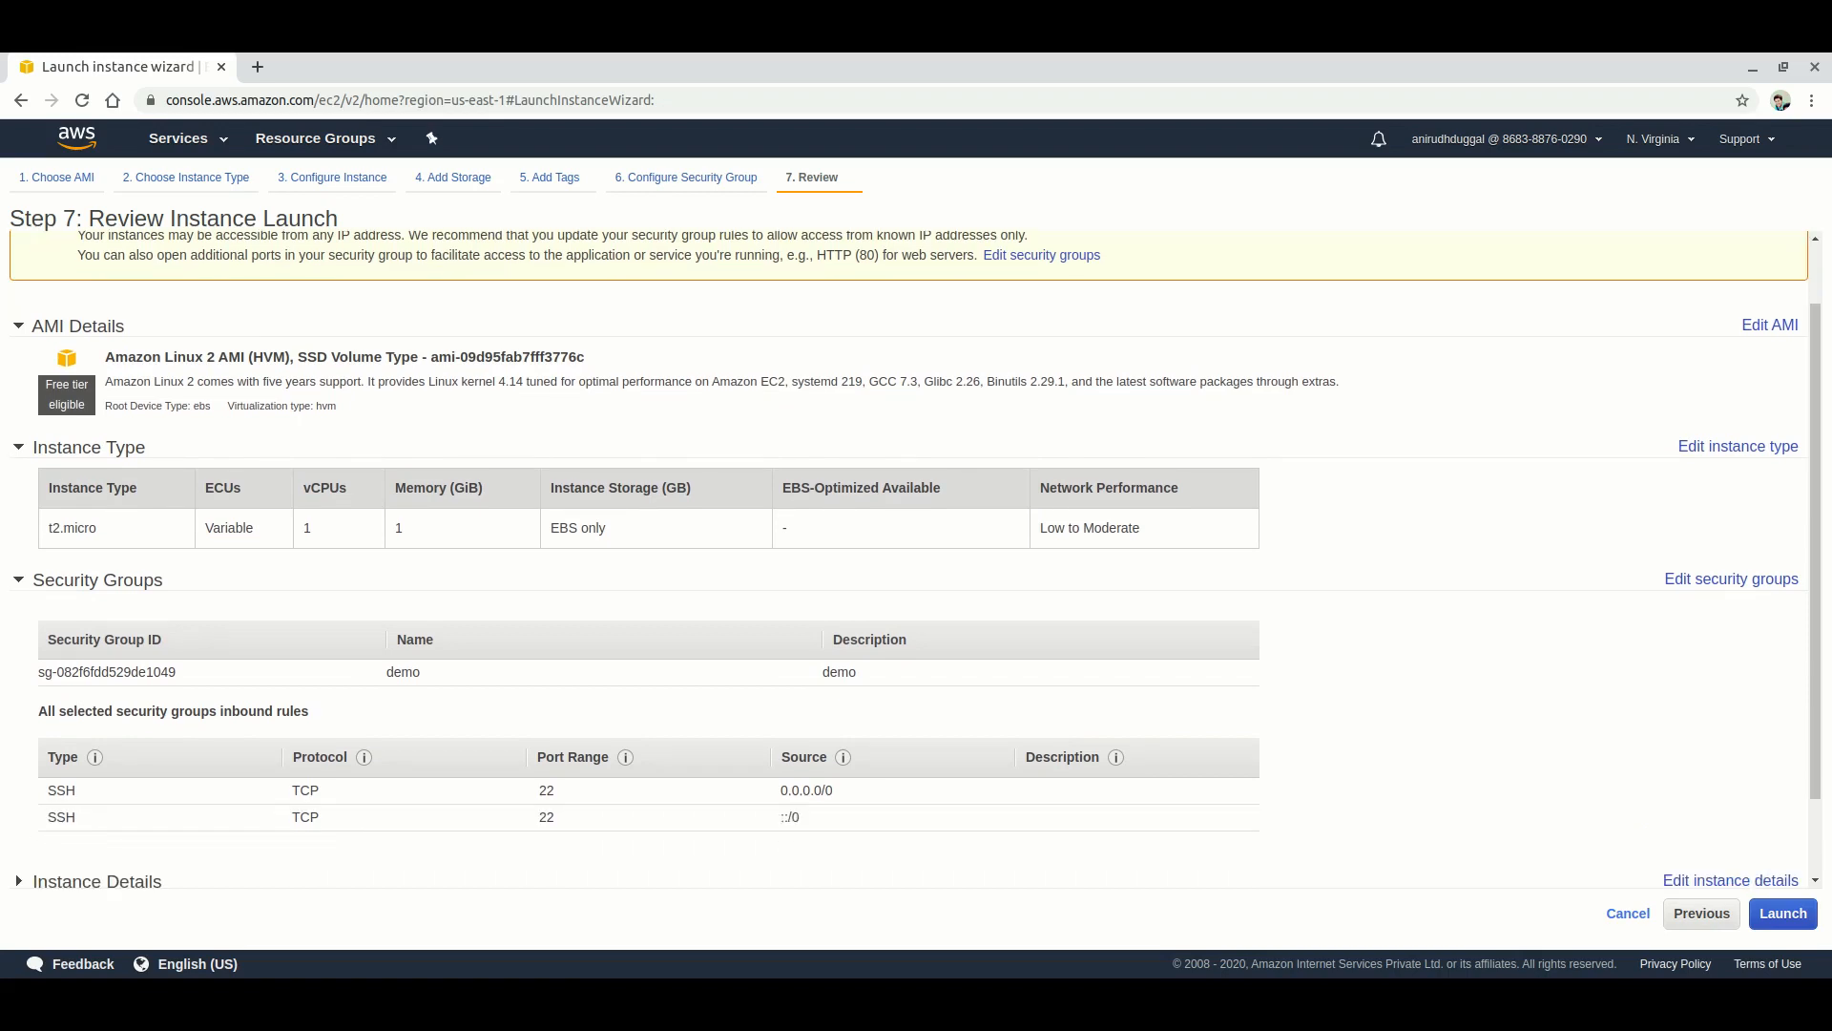
pyautogui.scroll(-1, 914, 556)
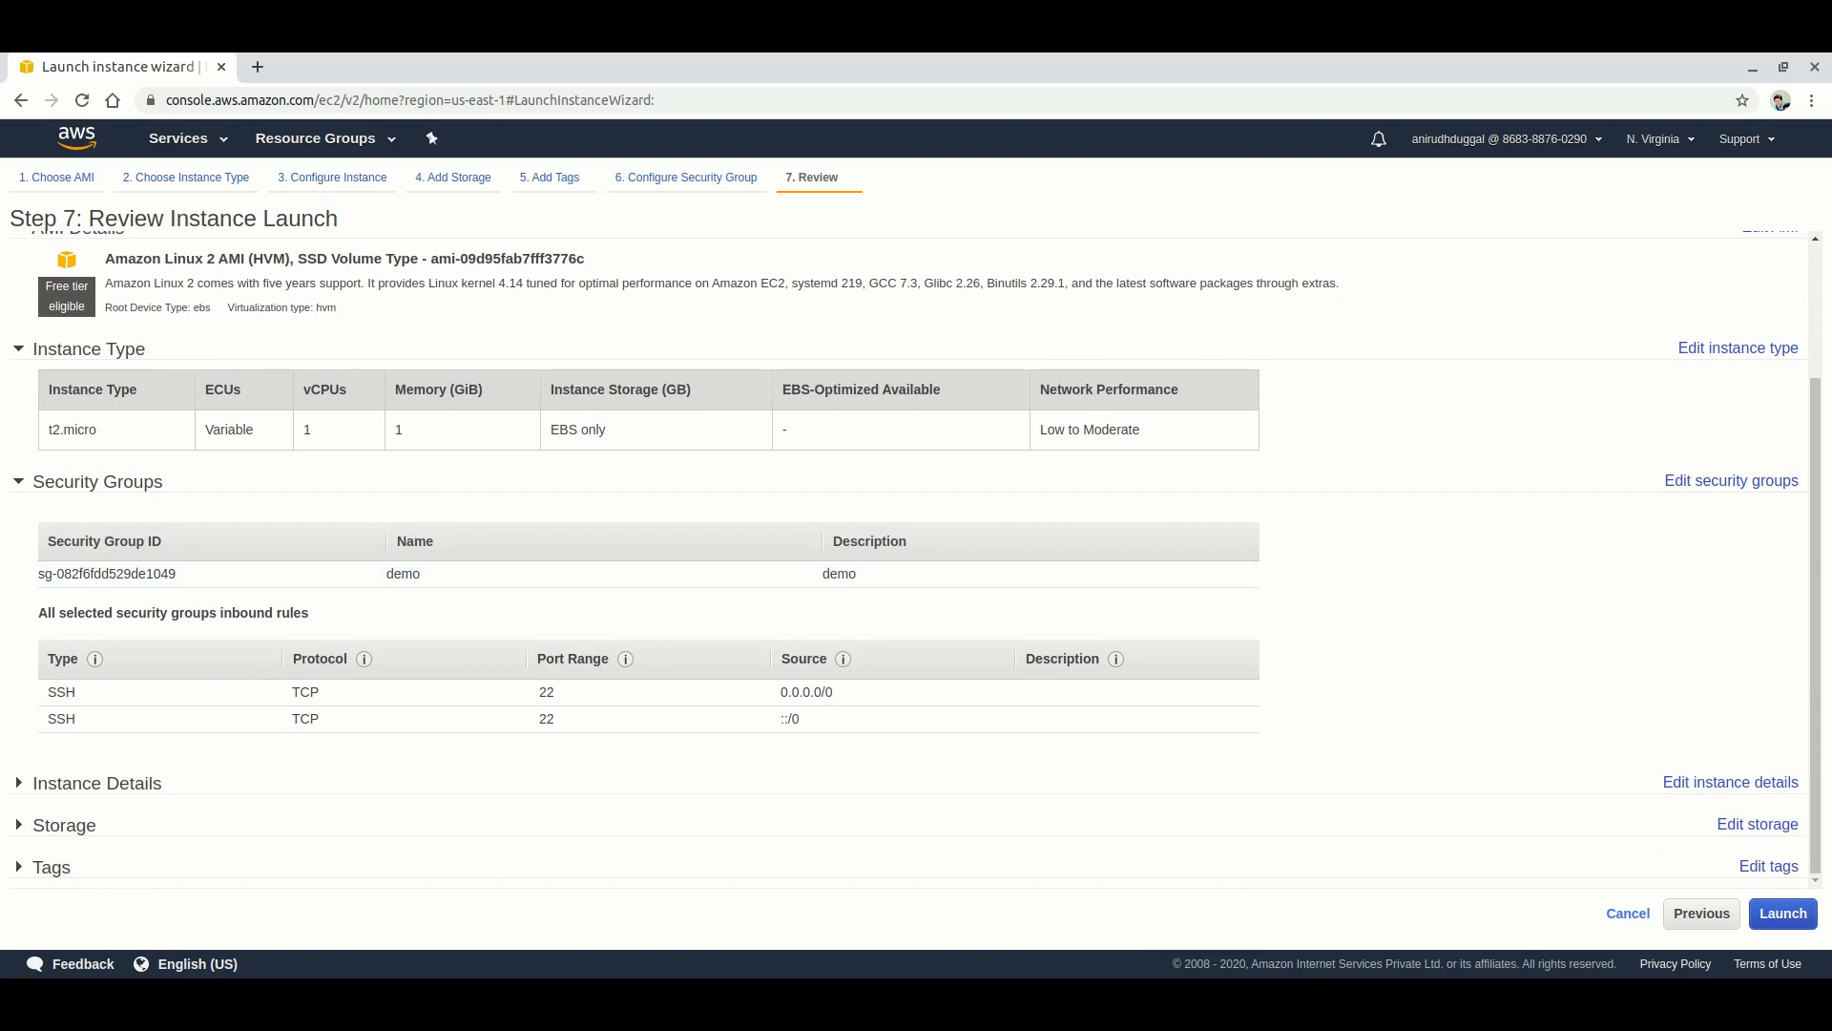
pyautogui.click(1783, 913)
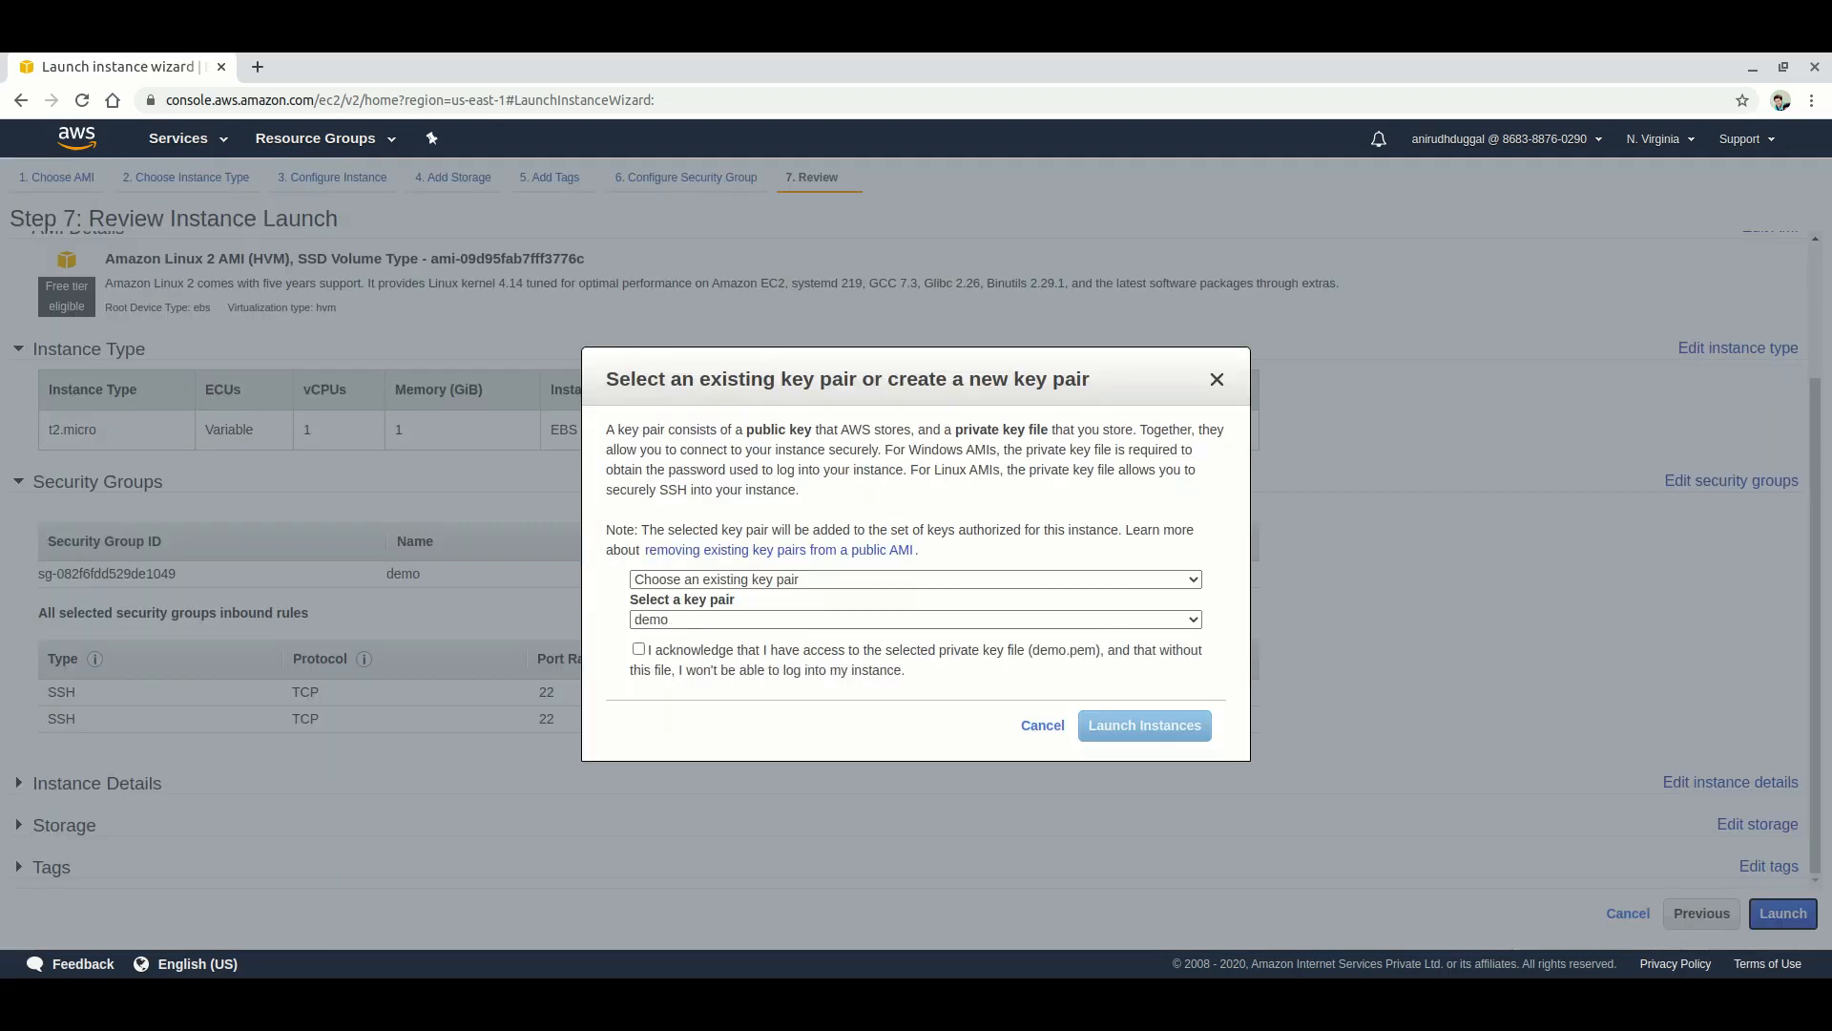
pyautogui.click(915, 579)
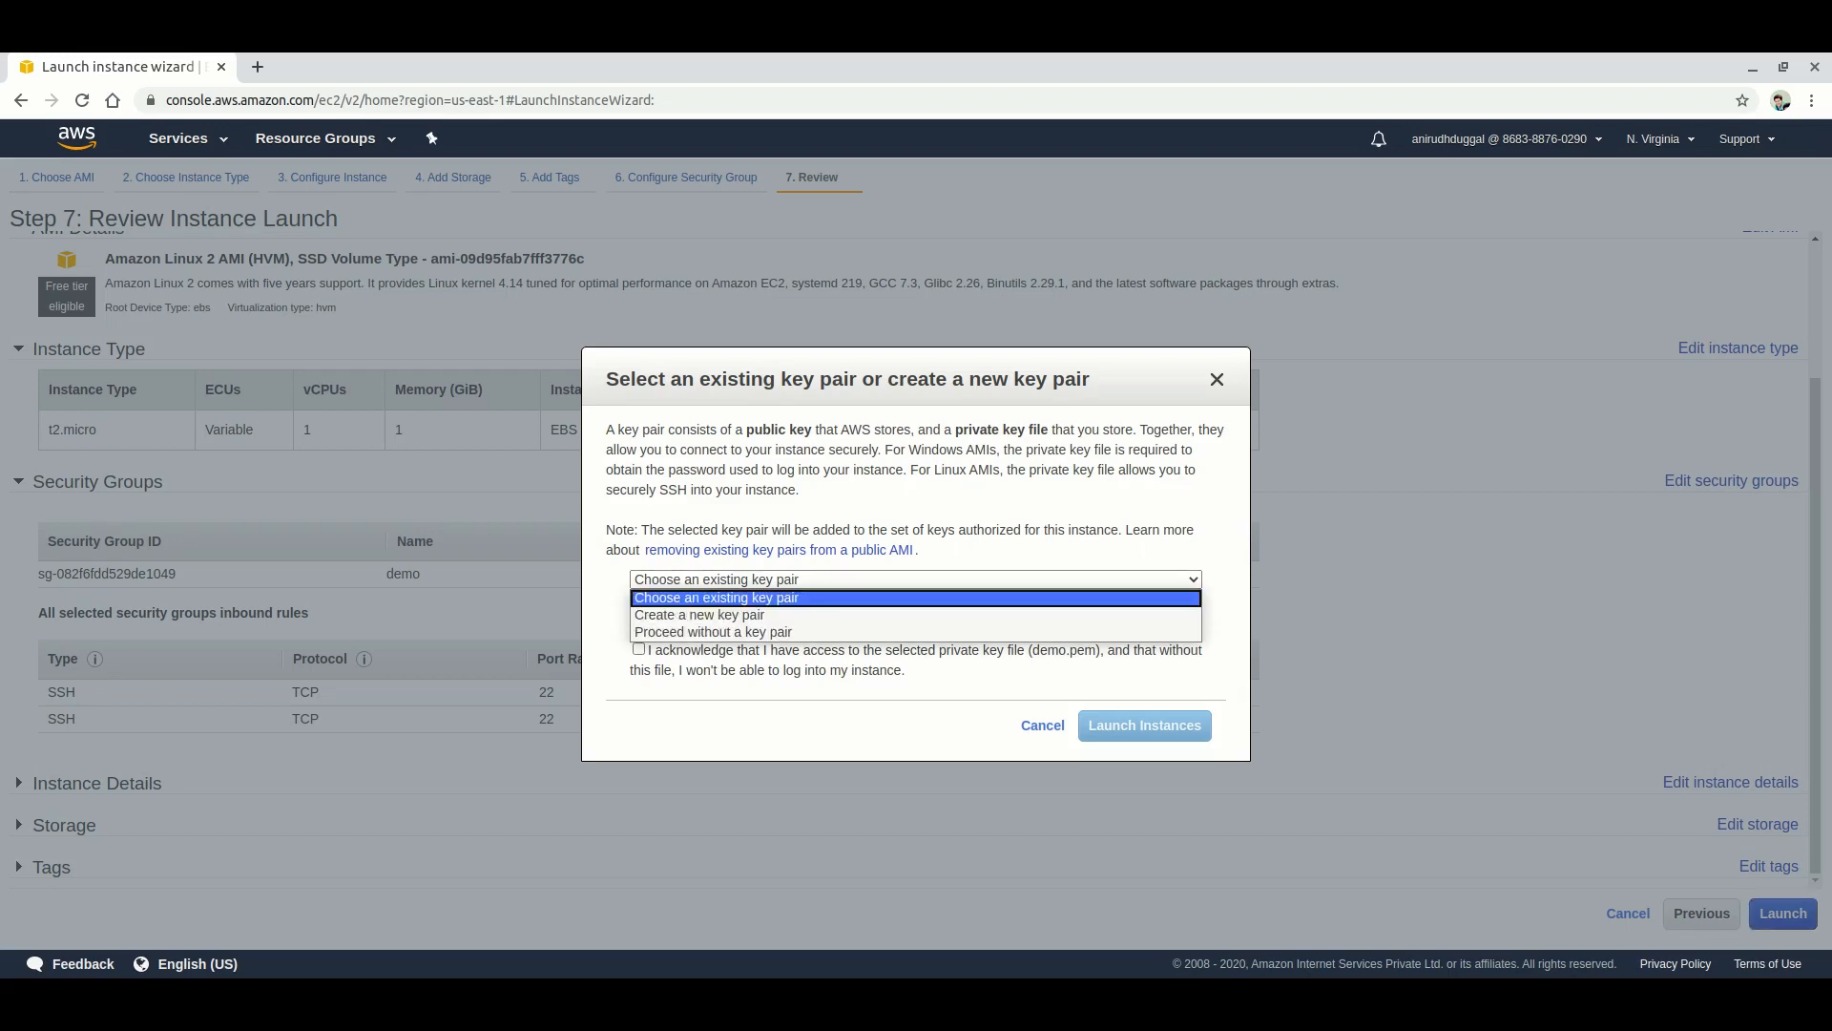
pyautogui.press('Escape')
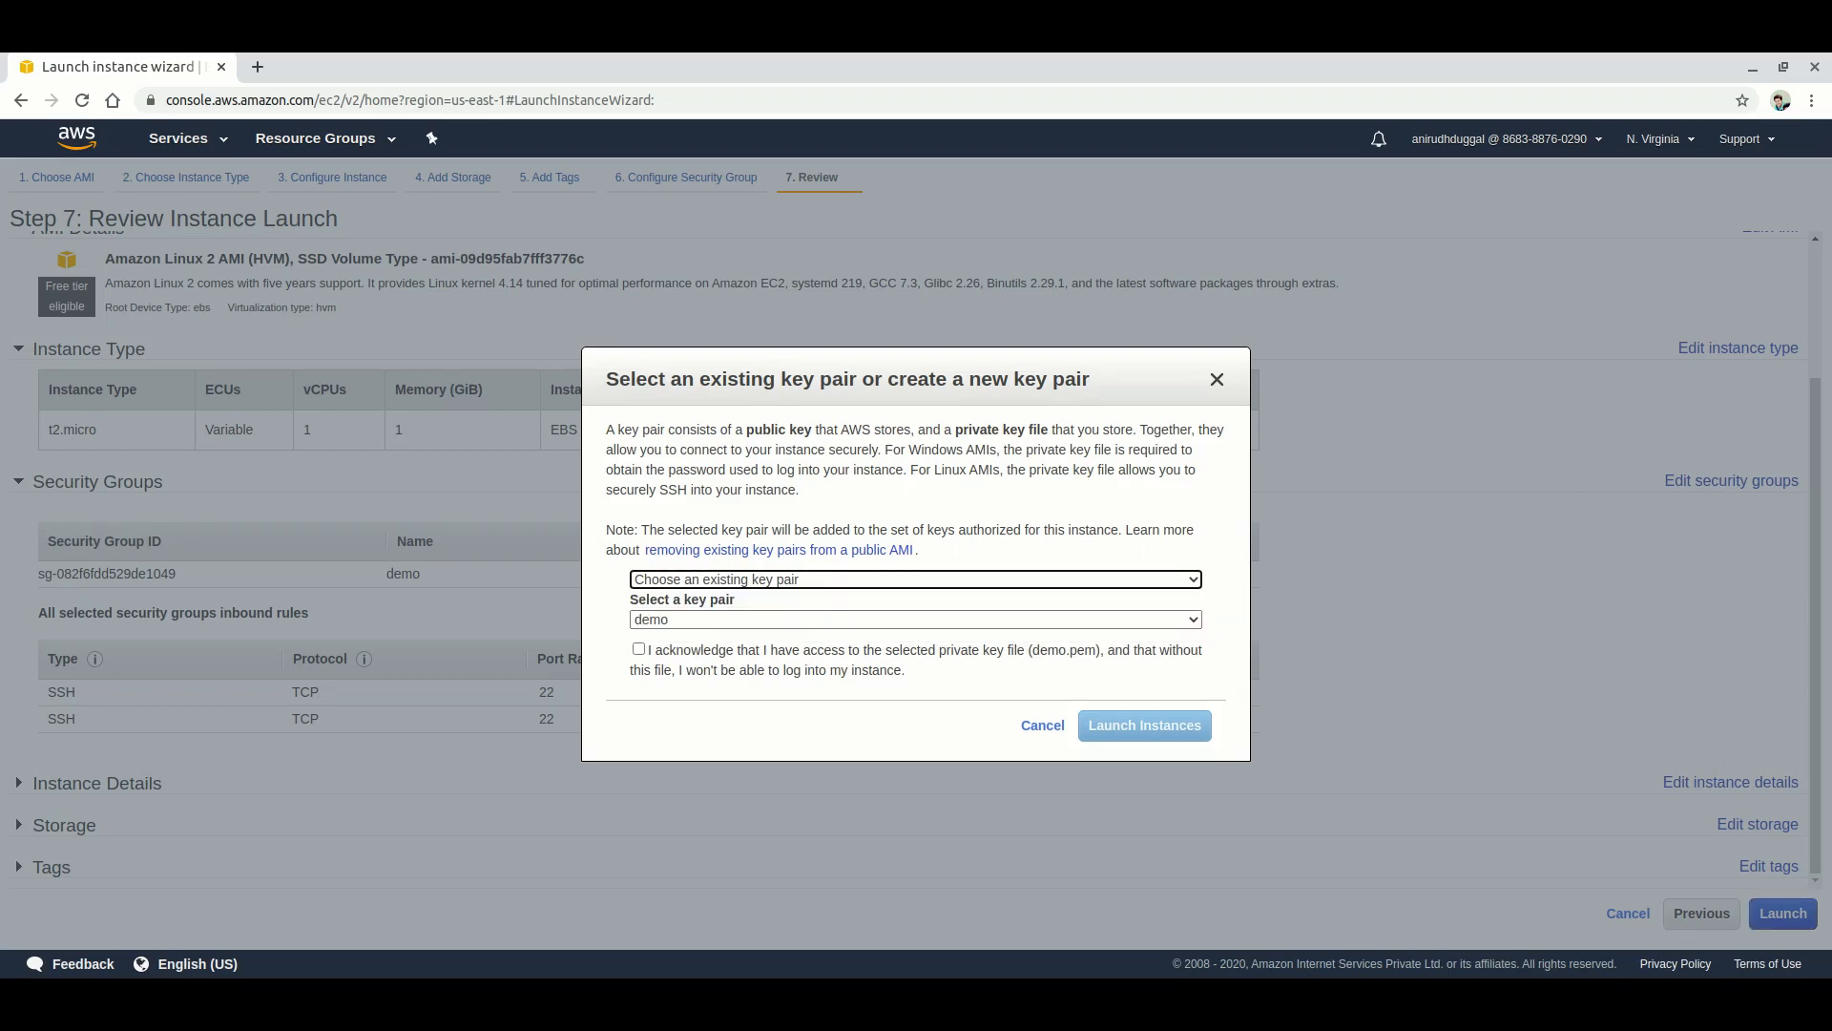
pyautogui.click(915, 619)
pyautogui.click(915, 638)
pyautogui.click(639, 649)
pyautogui.click(1144, 726)
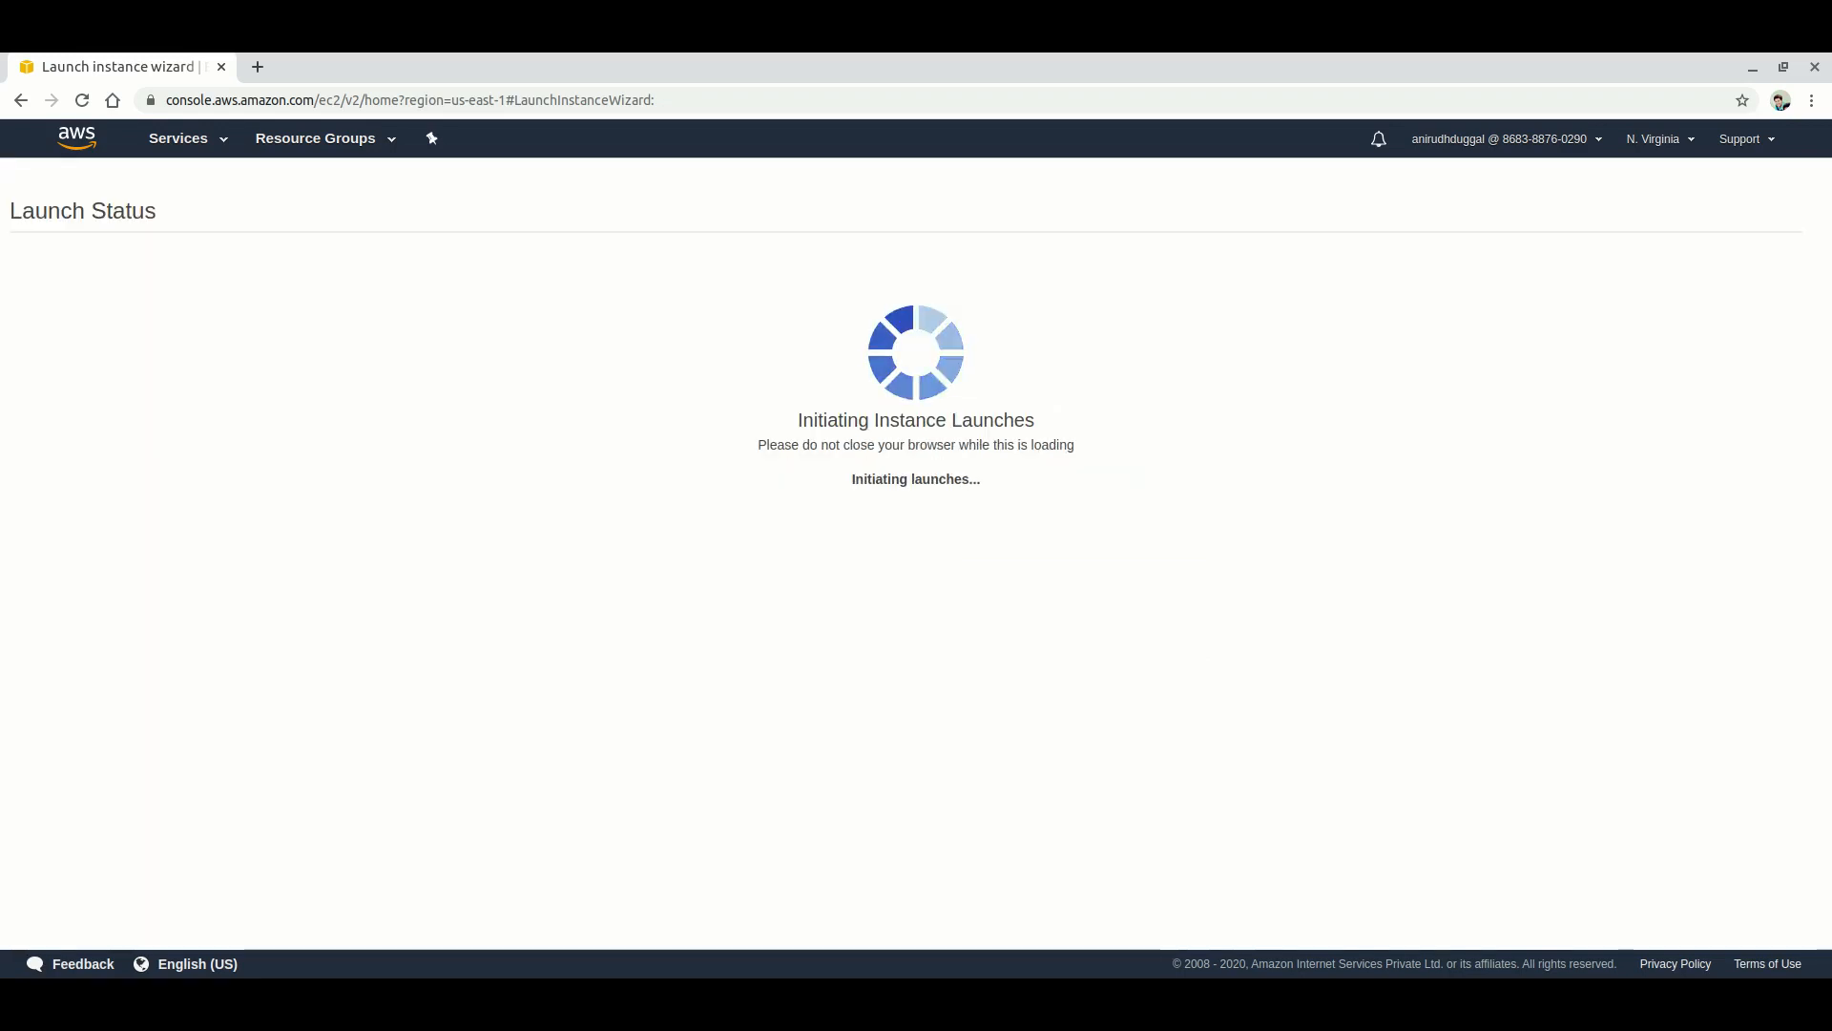
# Open the instances list from the launch status page, switch to a terminal and tile its window beside the browser
pyautogui.click(1758, 796)
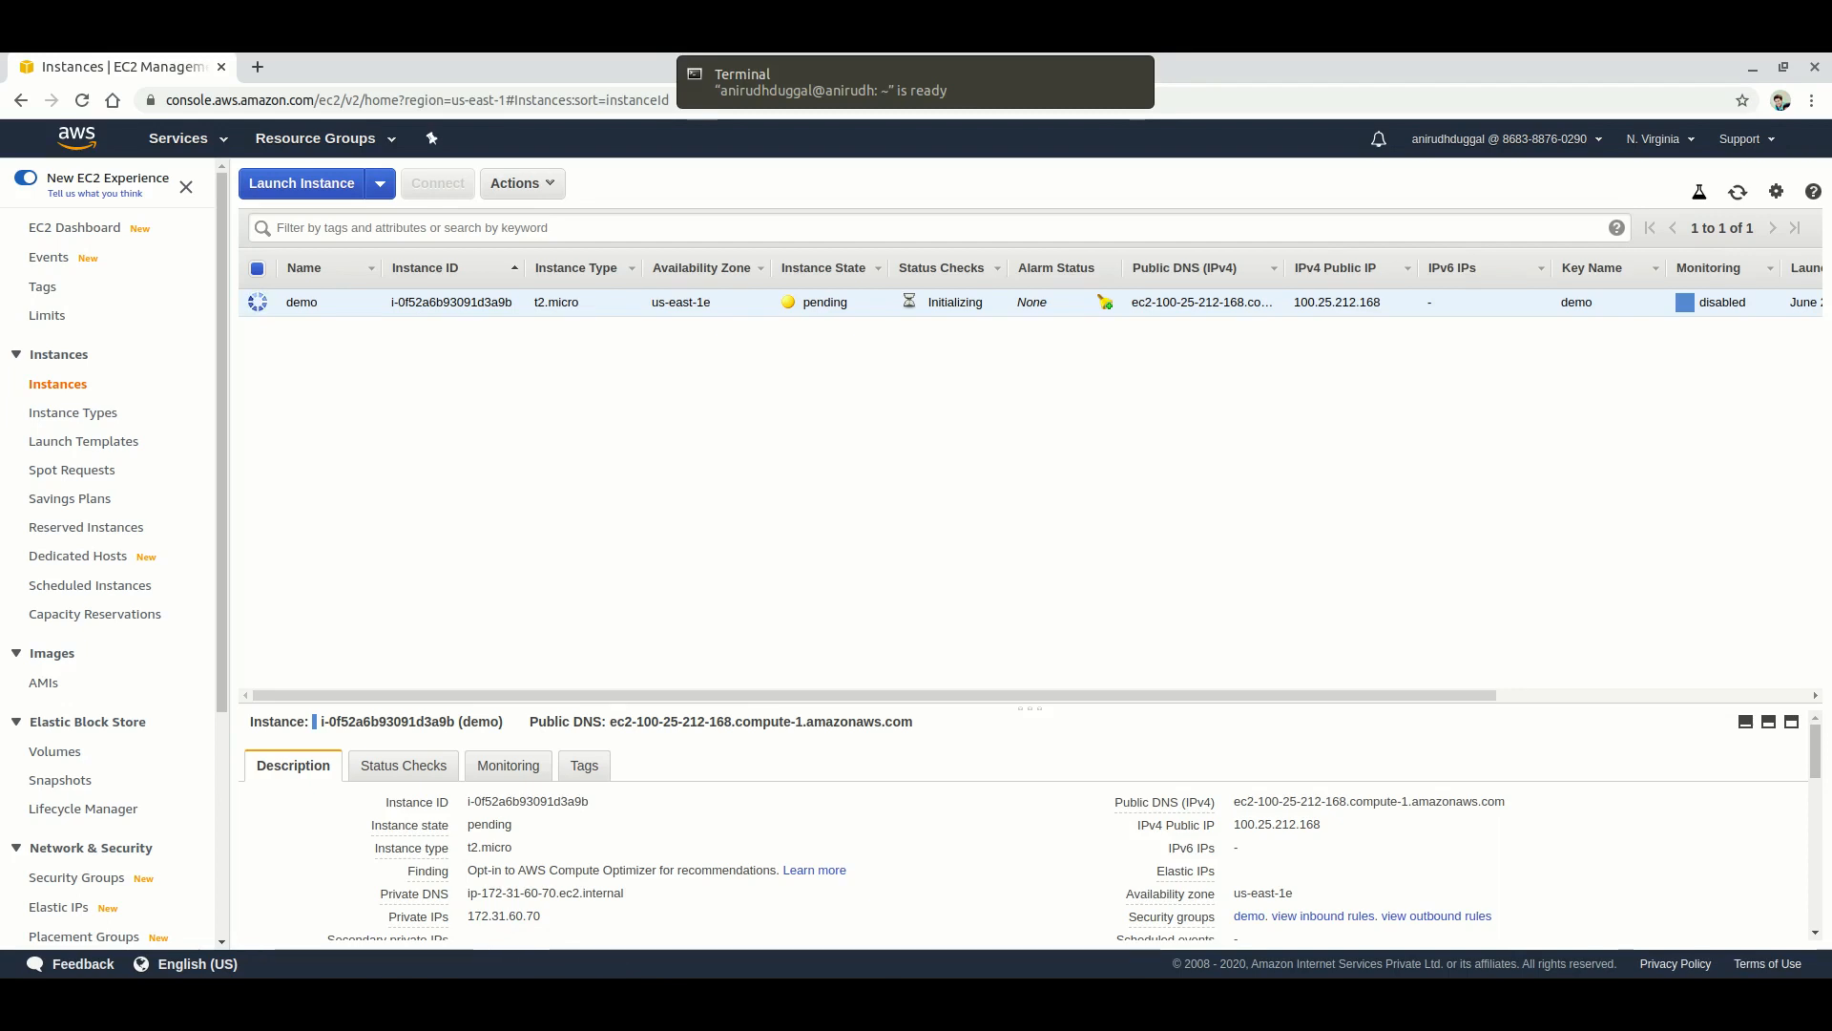
pyautogui.hotkey('alt', 'Tab')
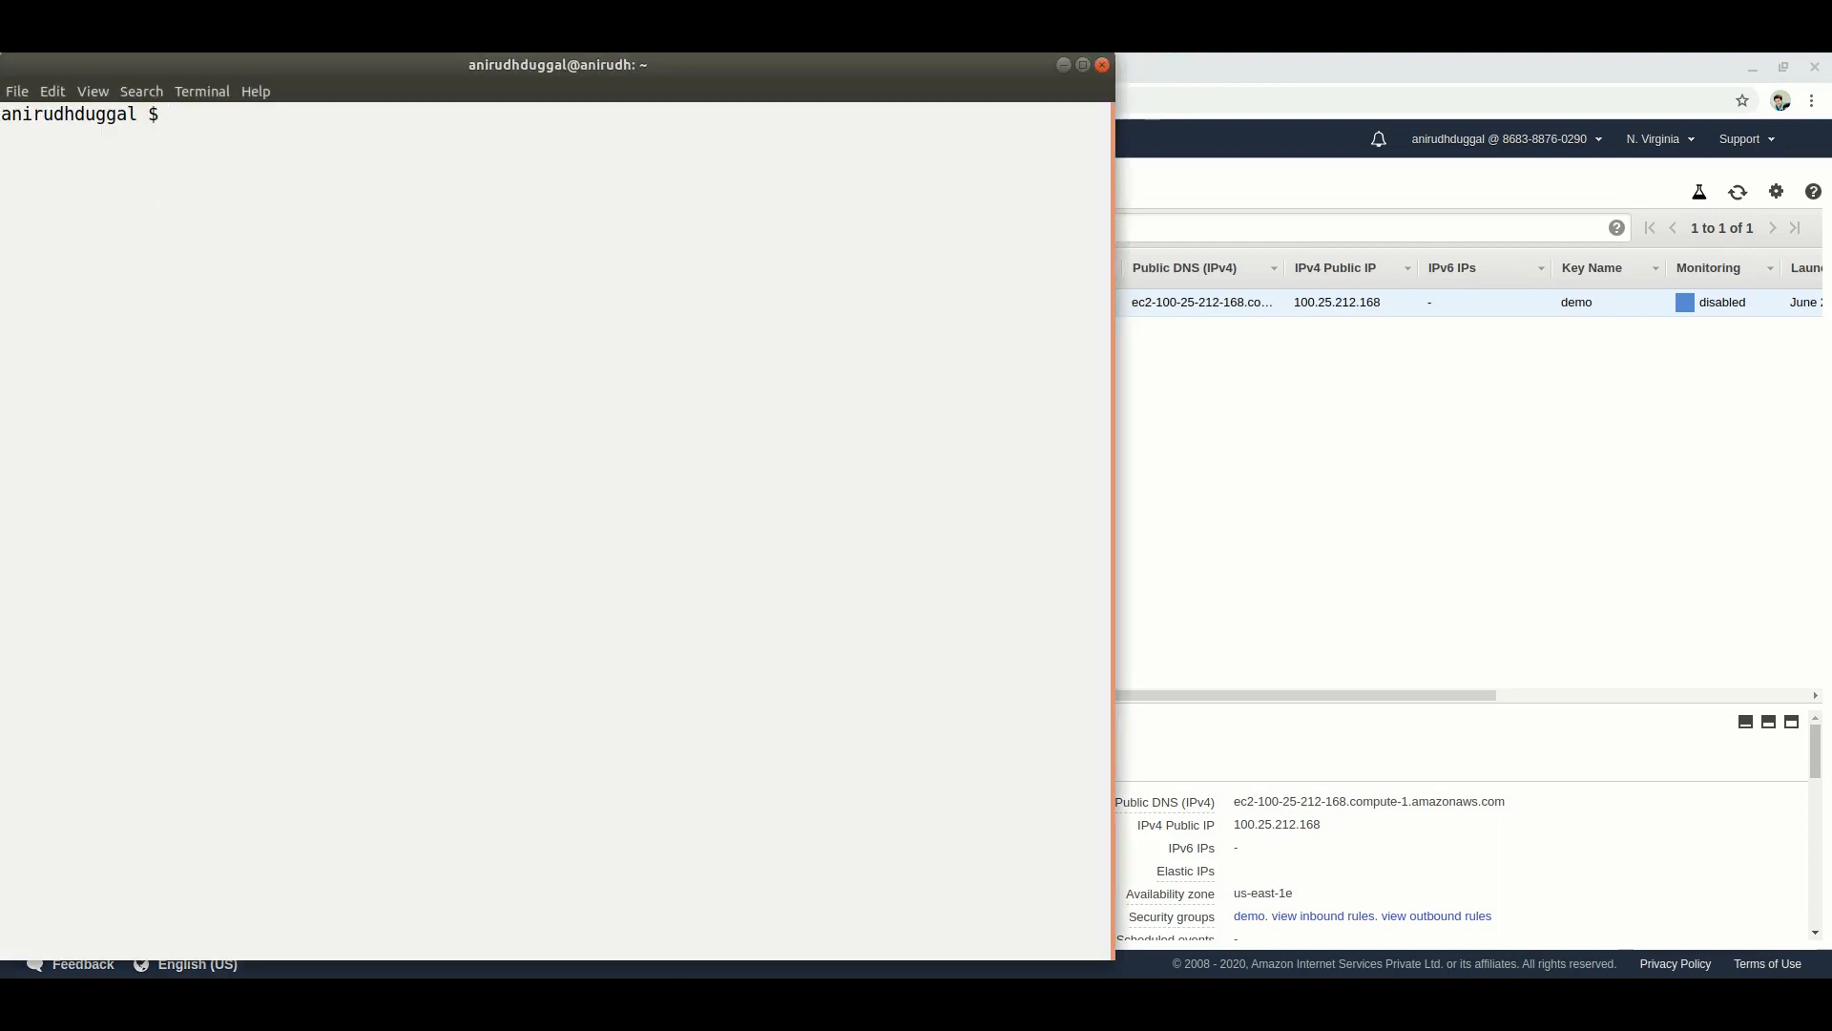
pyautogui.press('super+Right')
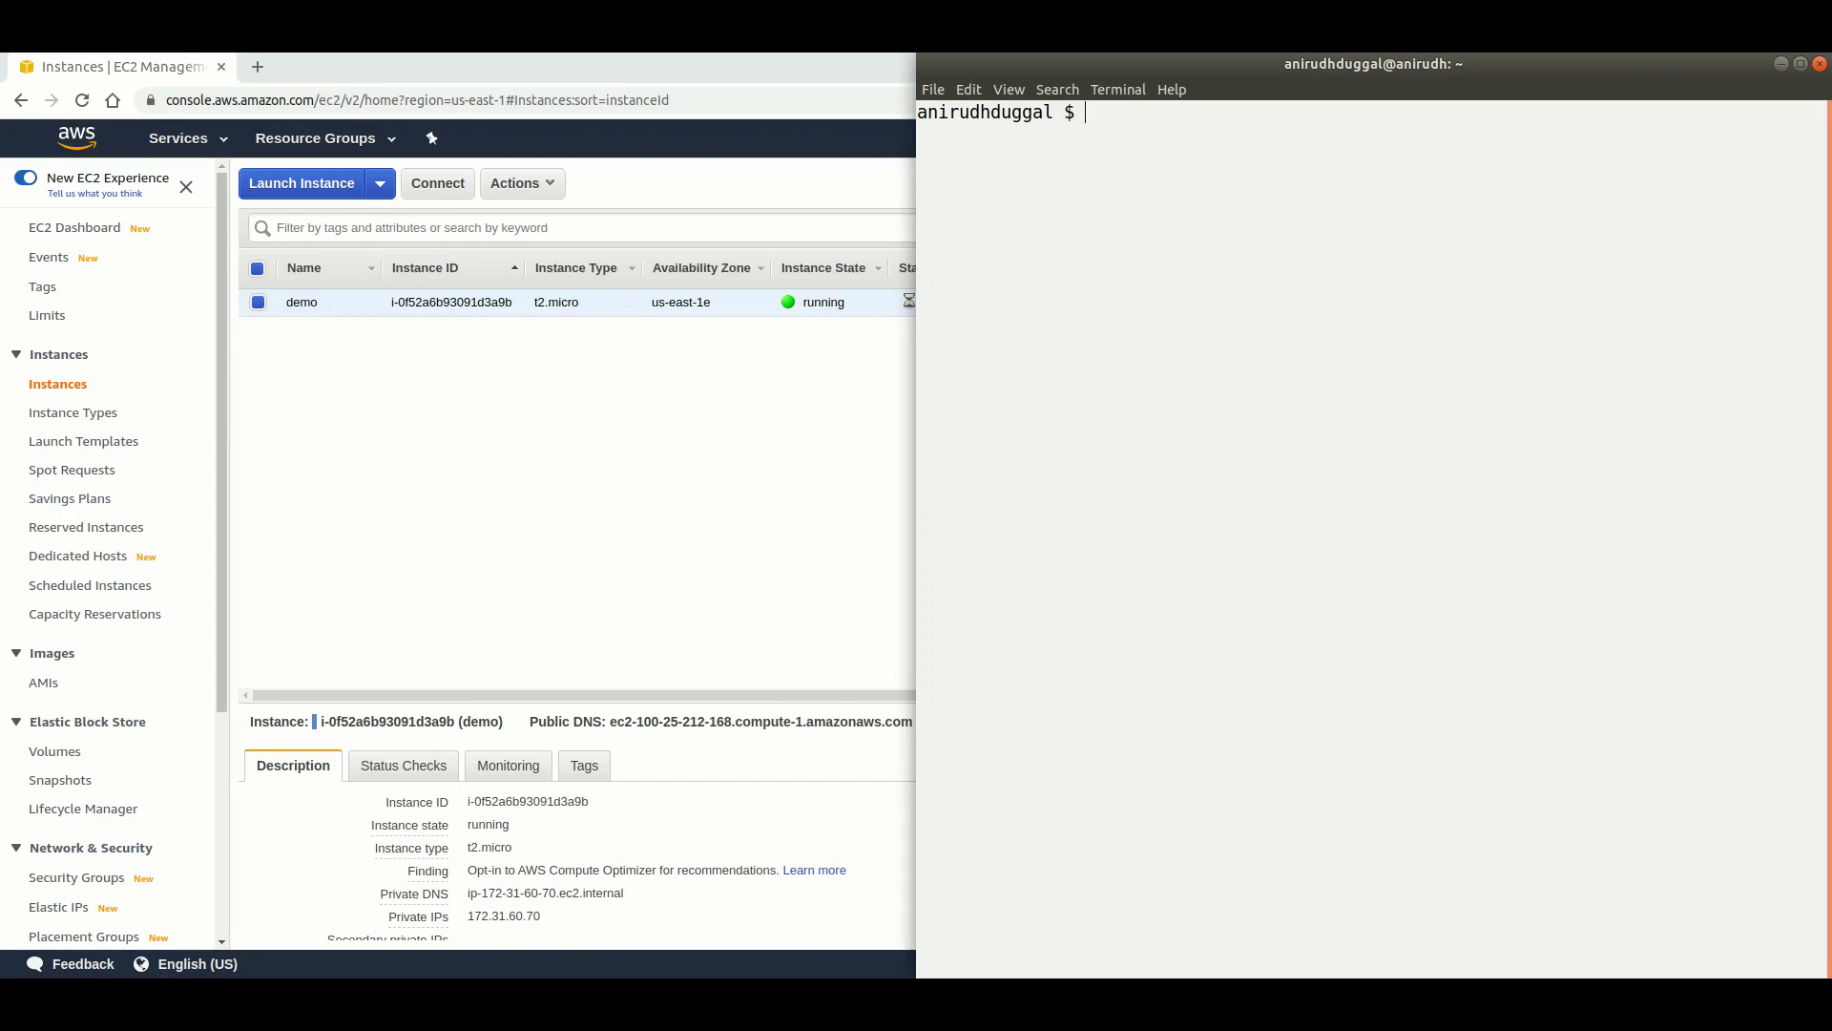
pyautogui.hotkey('alt', 'Tab')
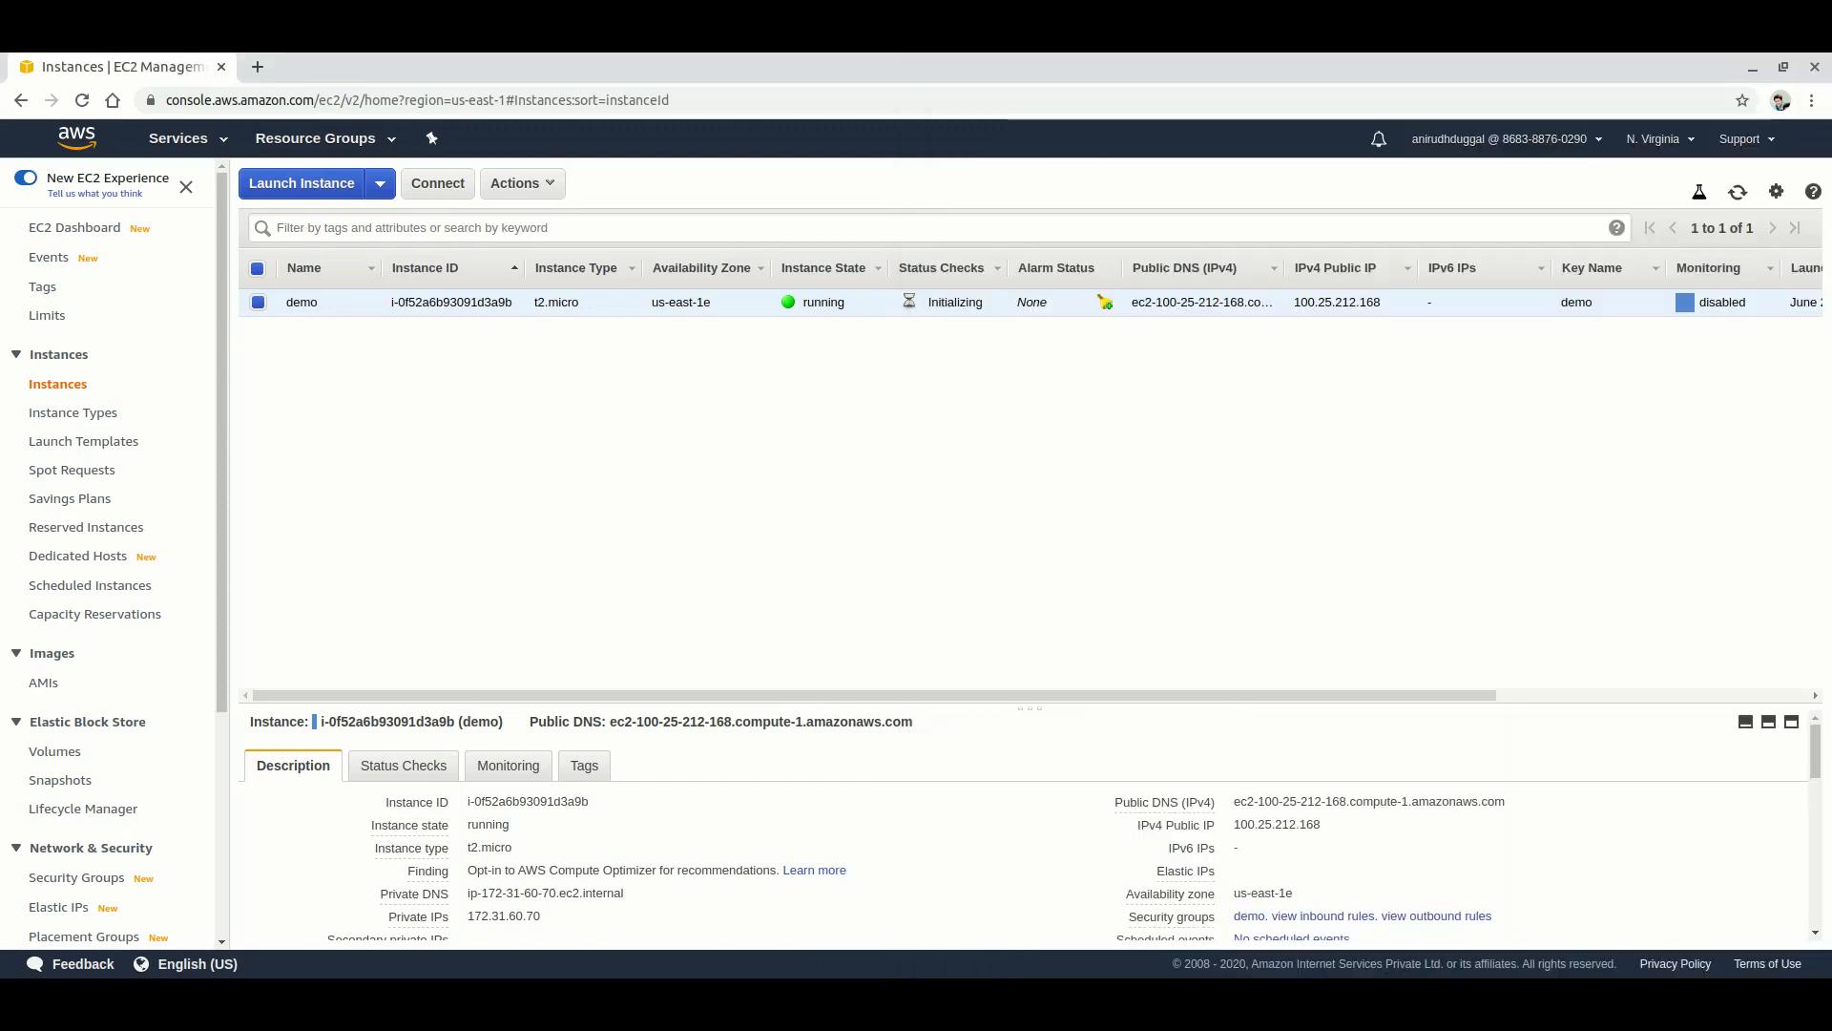
pyautogui.hotkey('alt', 'Tab')
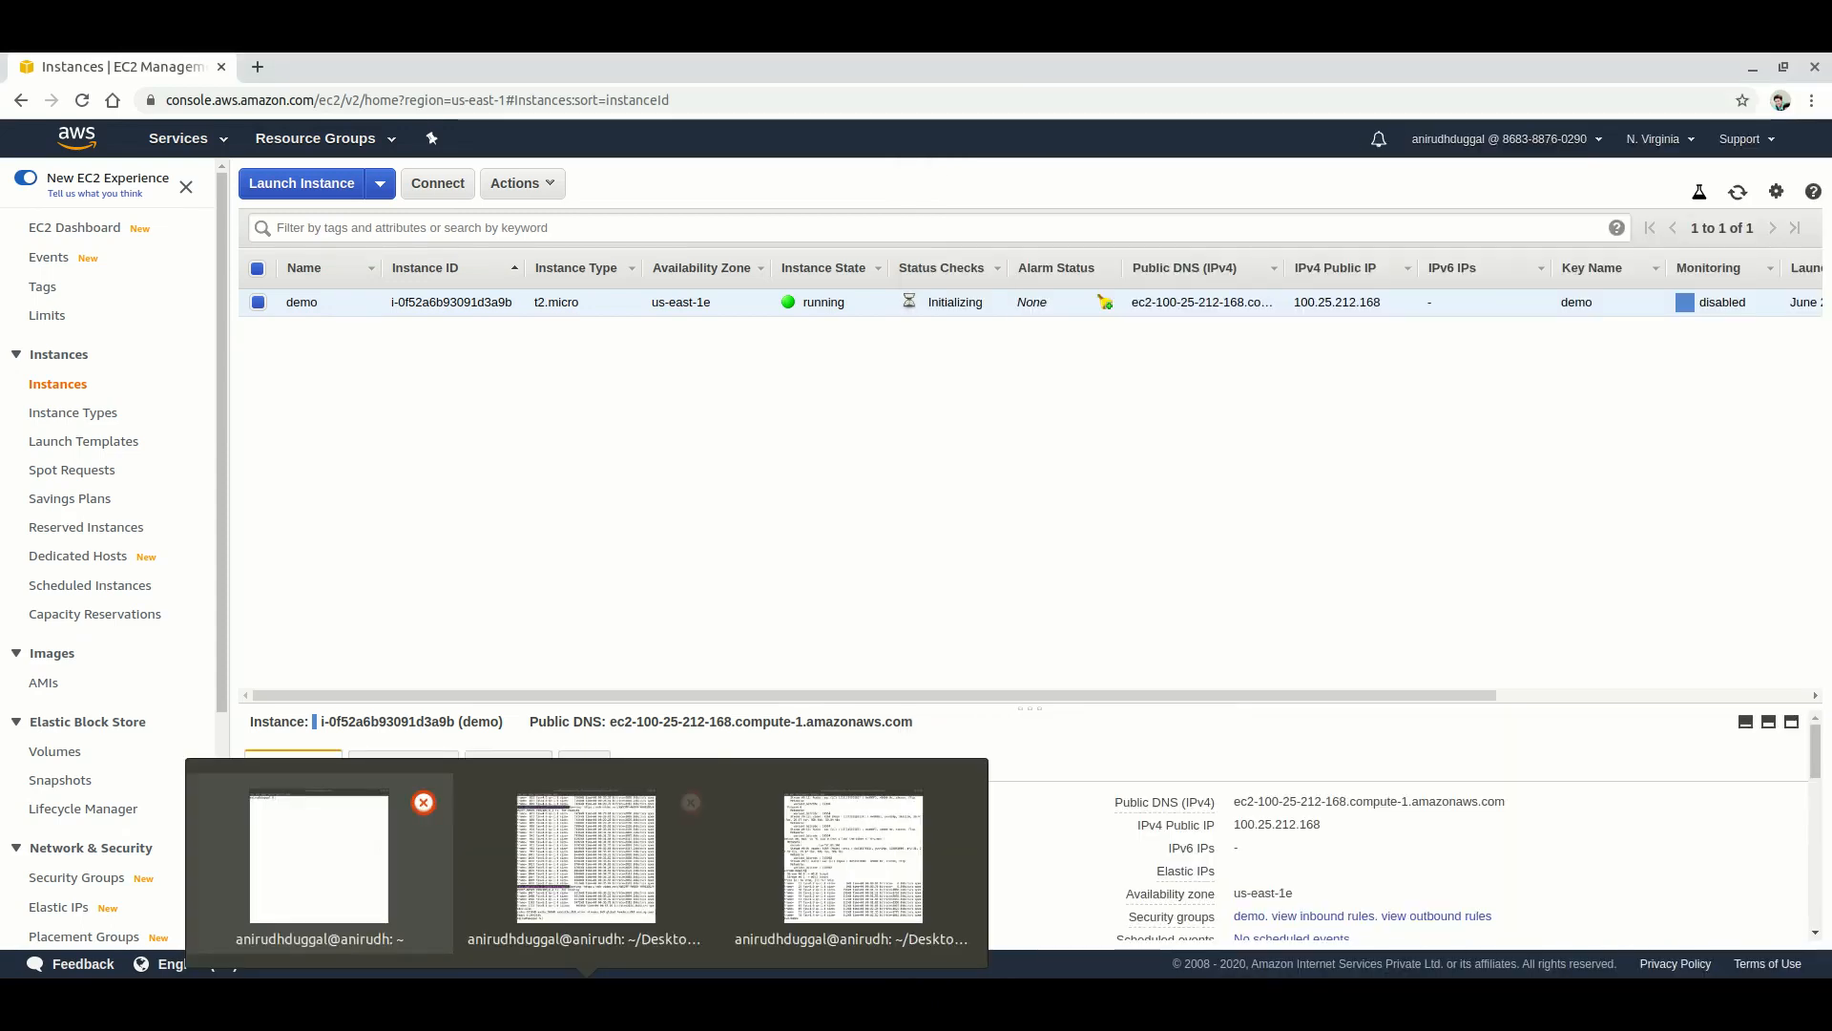
# Change to the Desktop directory in the terminal, list its files to locate demo.pem, and clear the terminal
pyautogui.write('cd Desk')
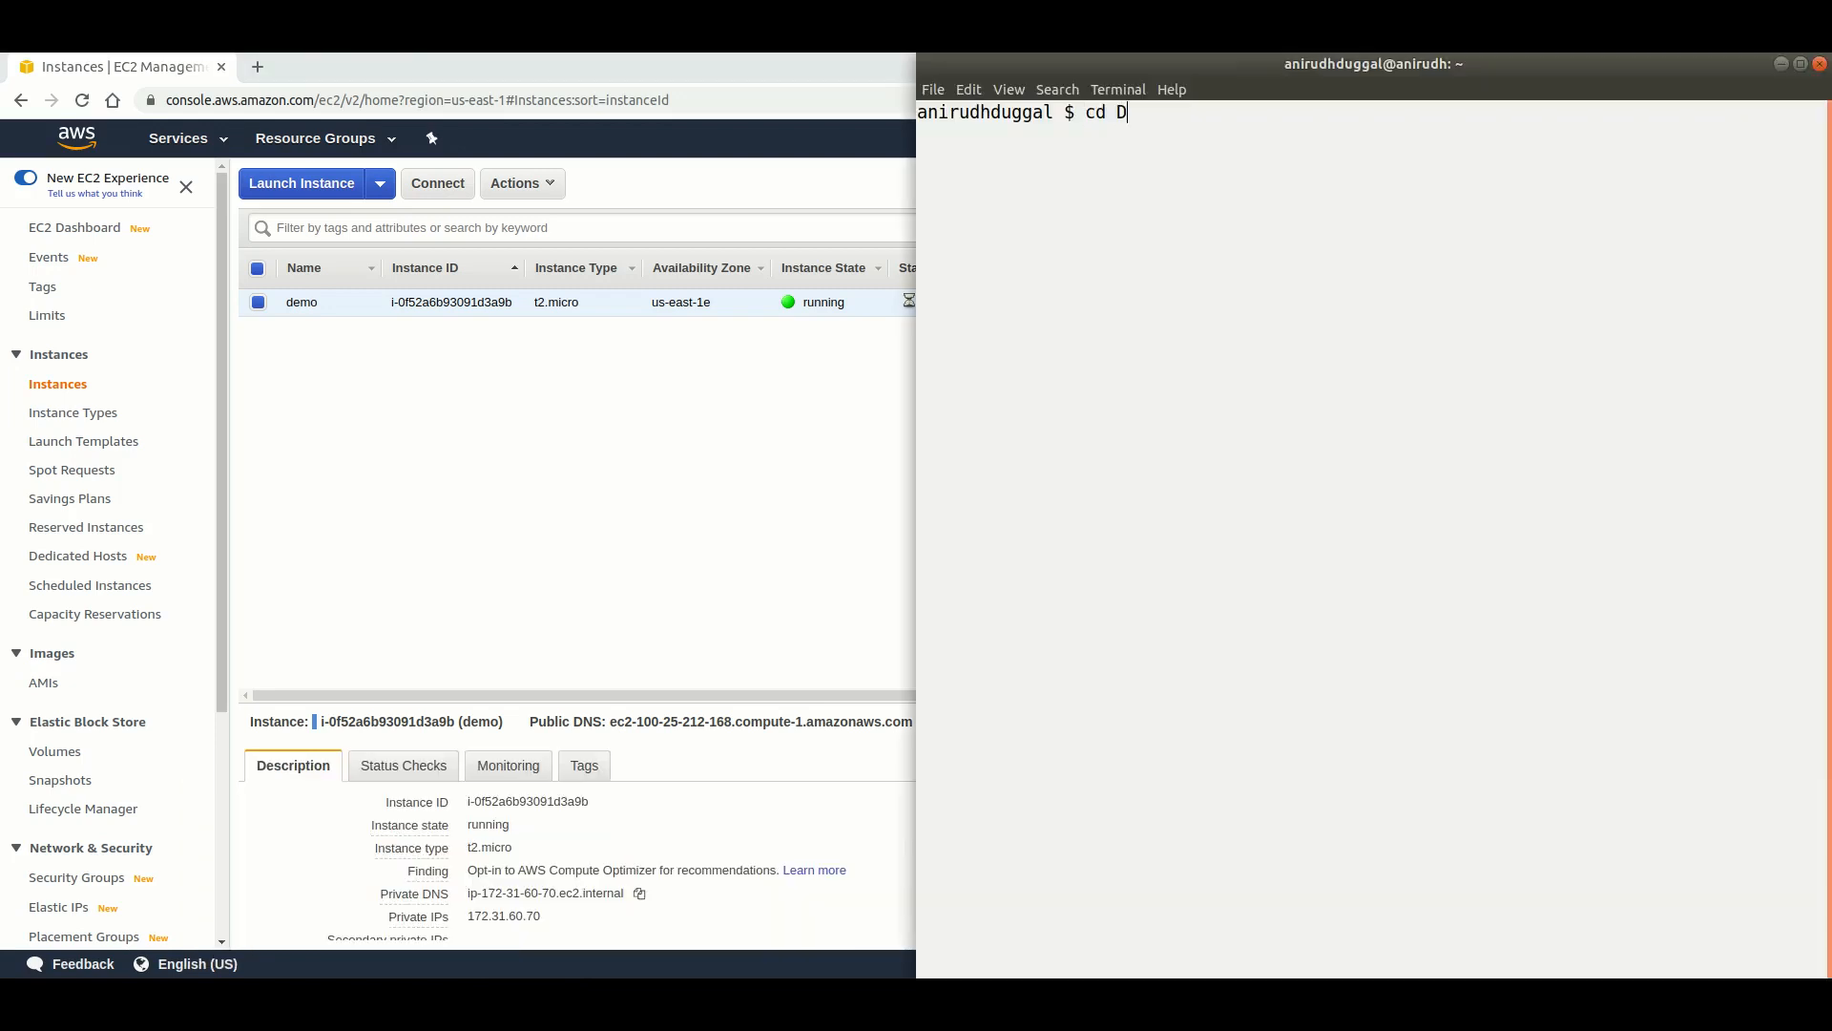
pyautogui.press('Tab')
pyautogui.press('Return')
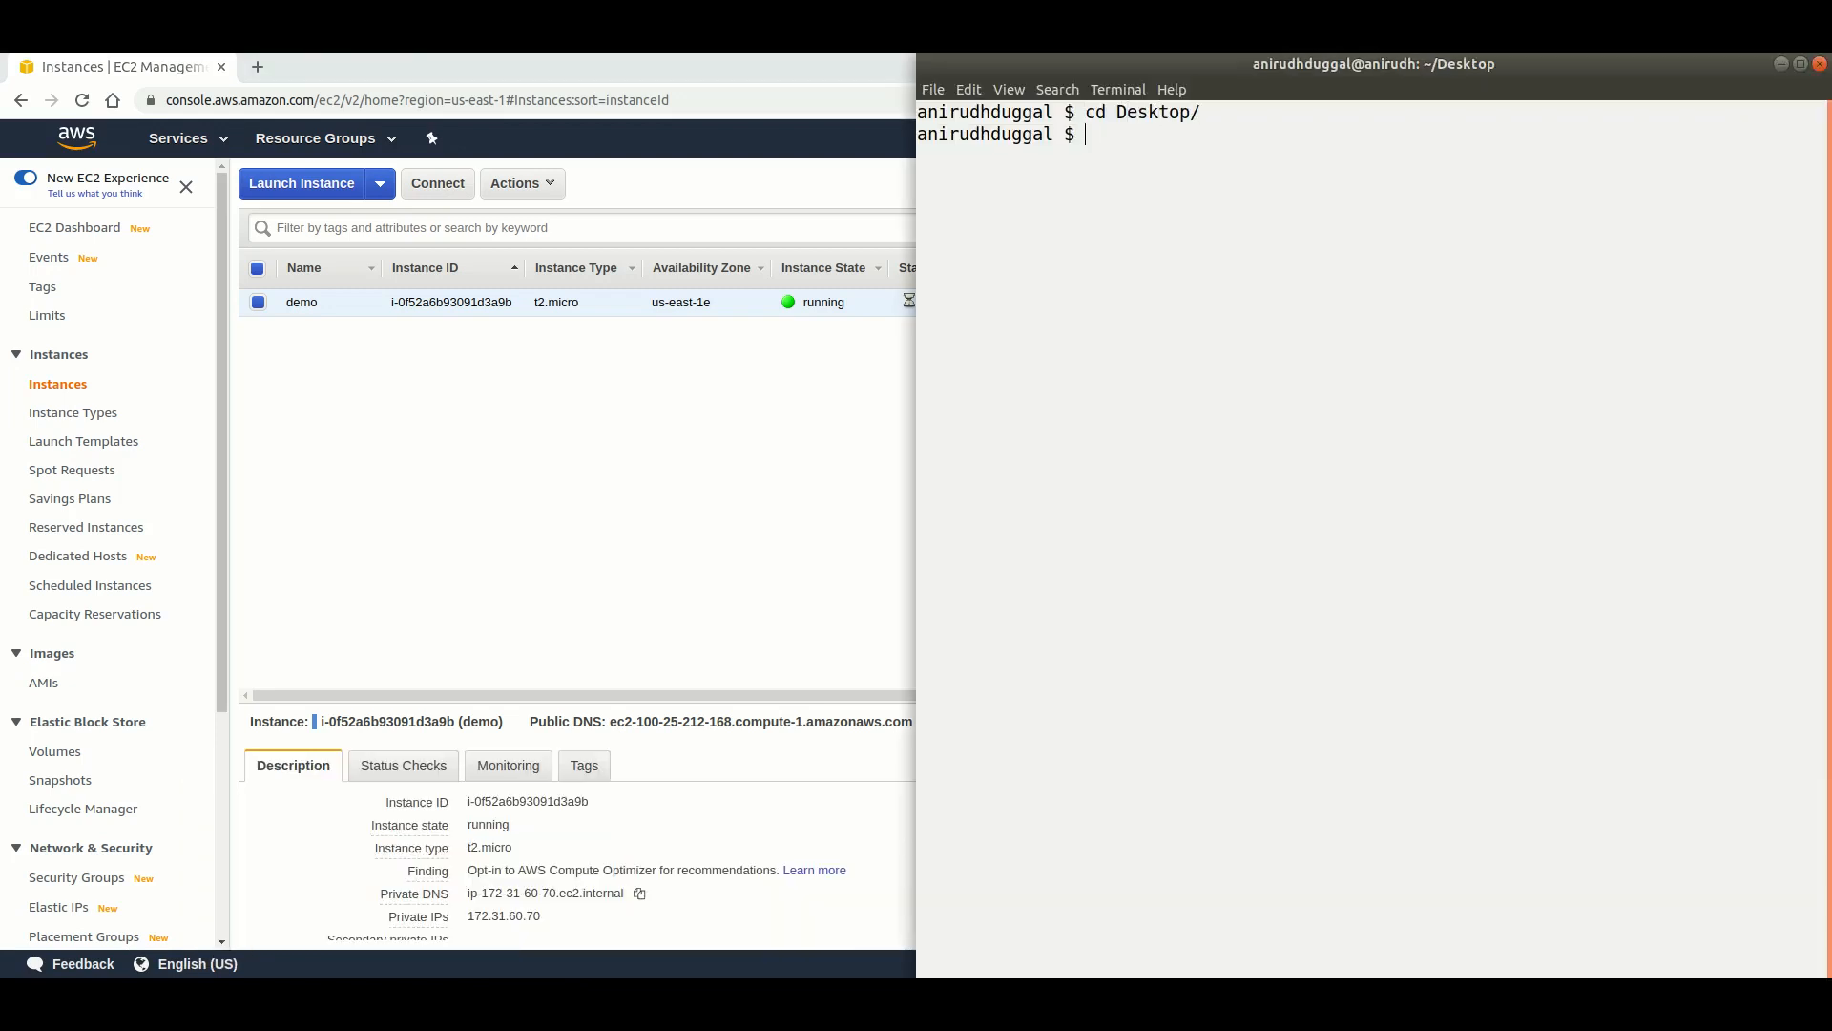
pyautogui.write('ls')
pyautogui.press('Return')
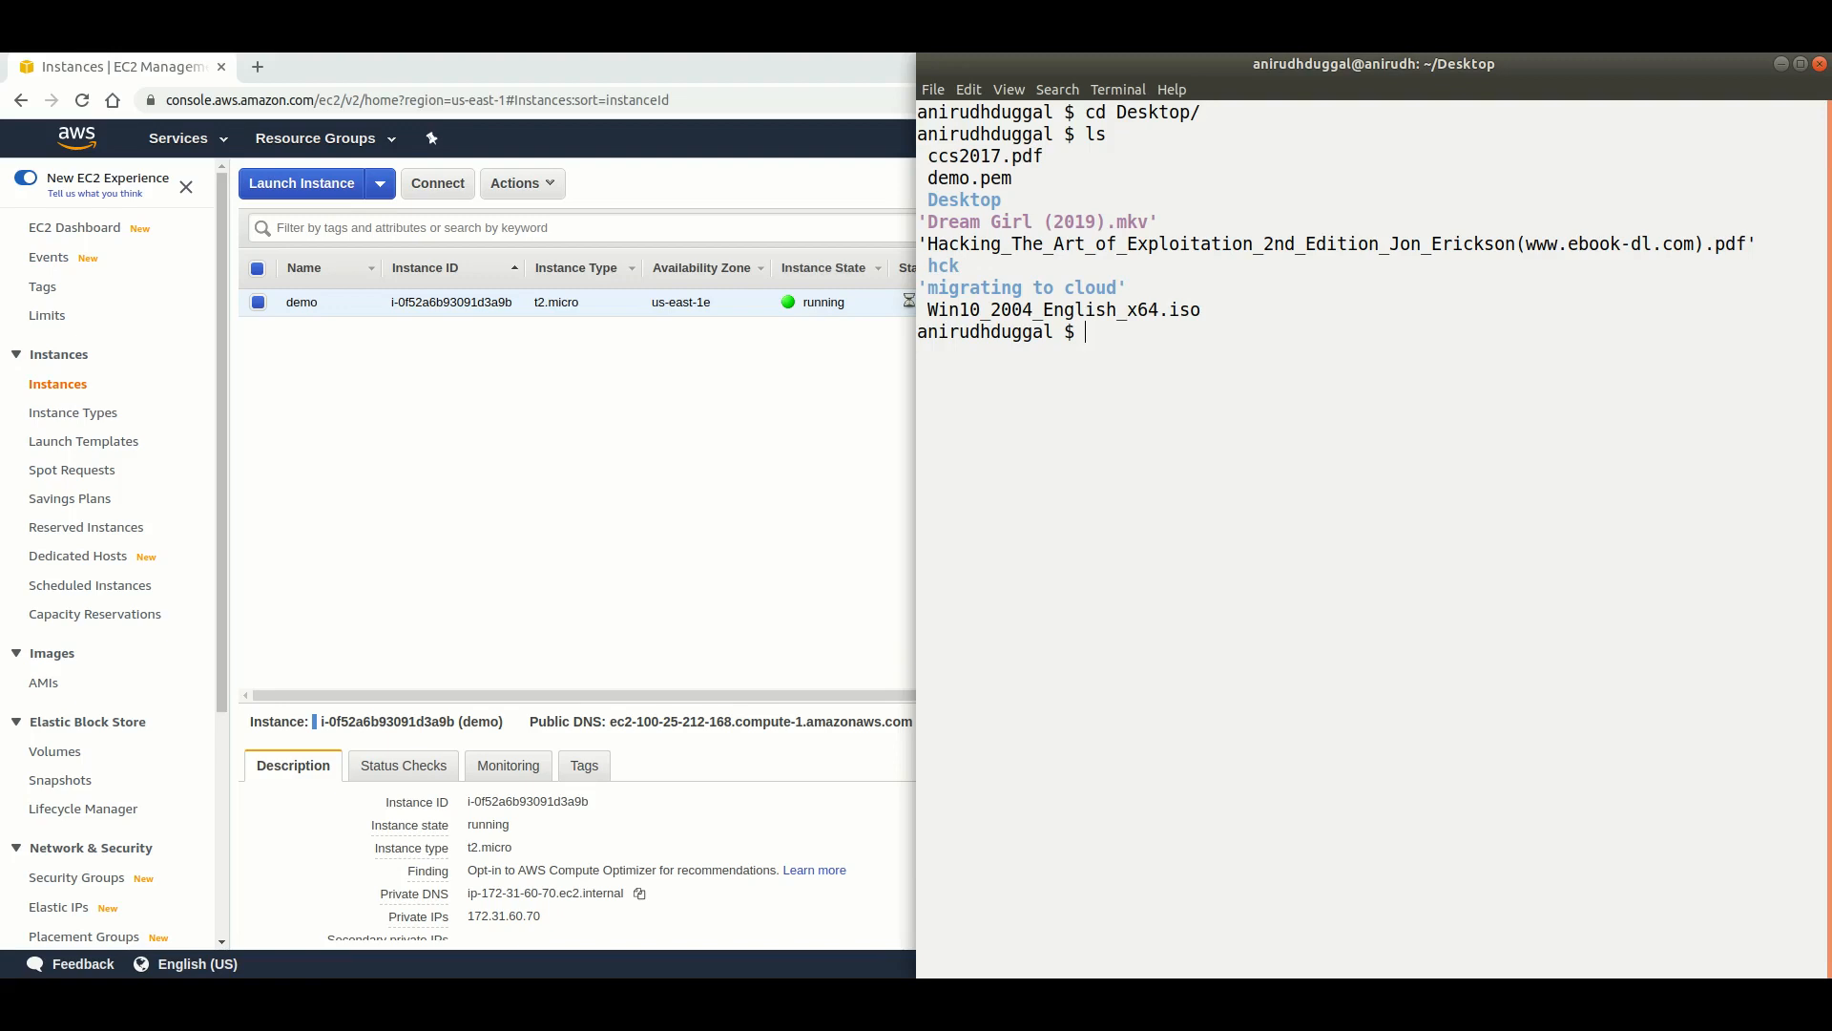
pyautogui.doubleClick(969, 178)
pyautogui.write('clear')
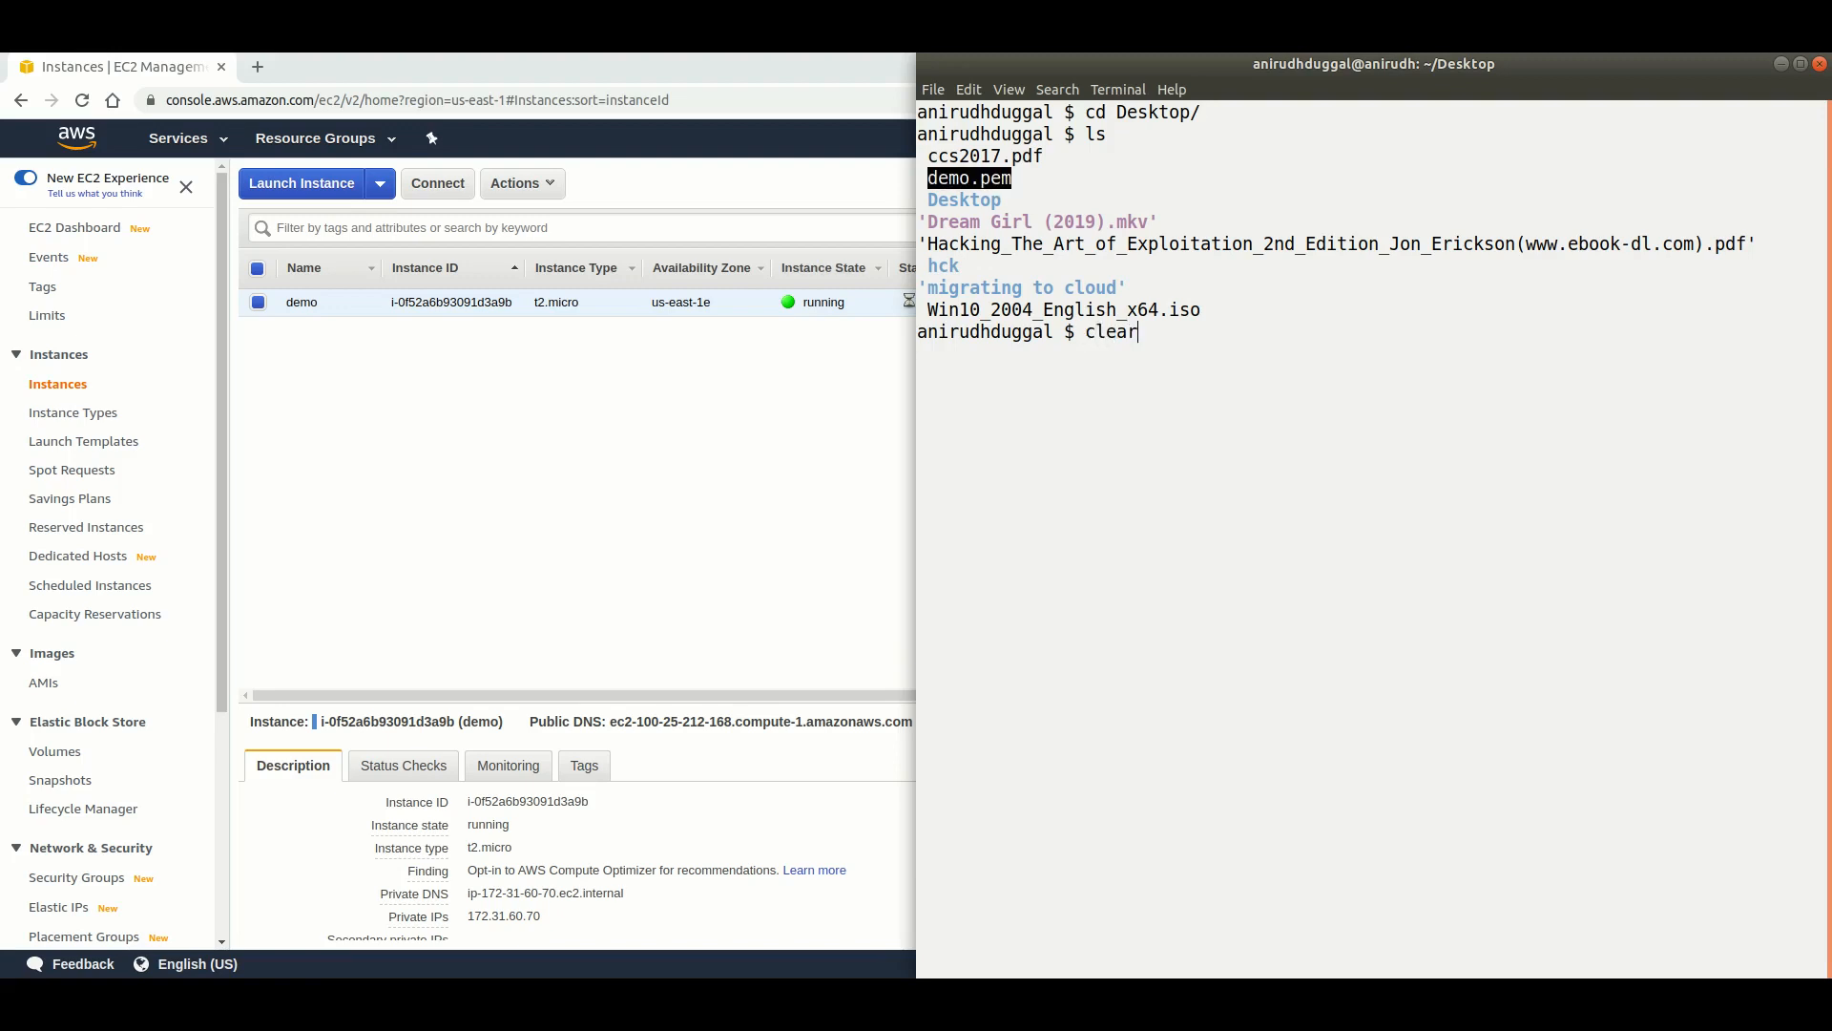
pyautogui.press('Return')
# Restrict the demo.pem private key file to owner read-only by running chmod 400 demo.pem
pyautogui.write('chmod')
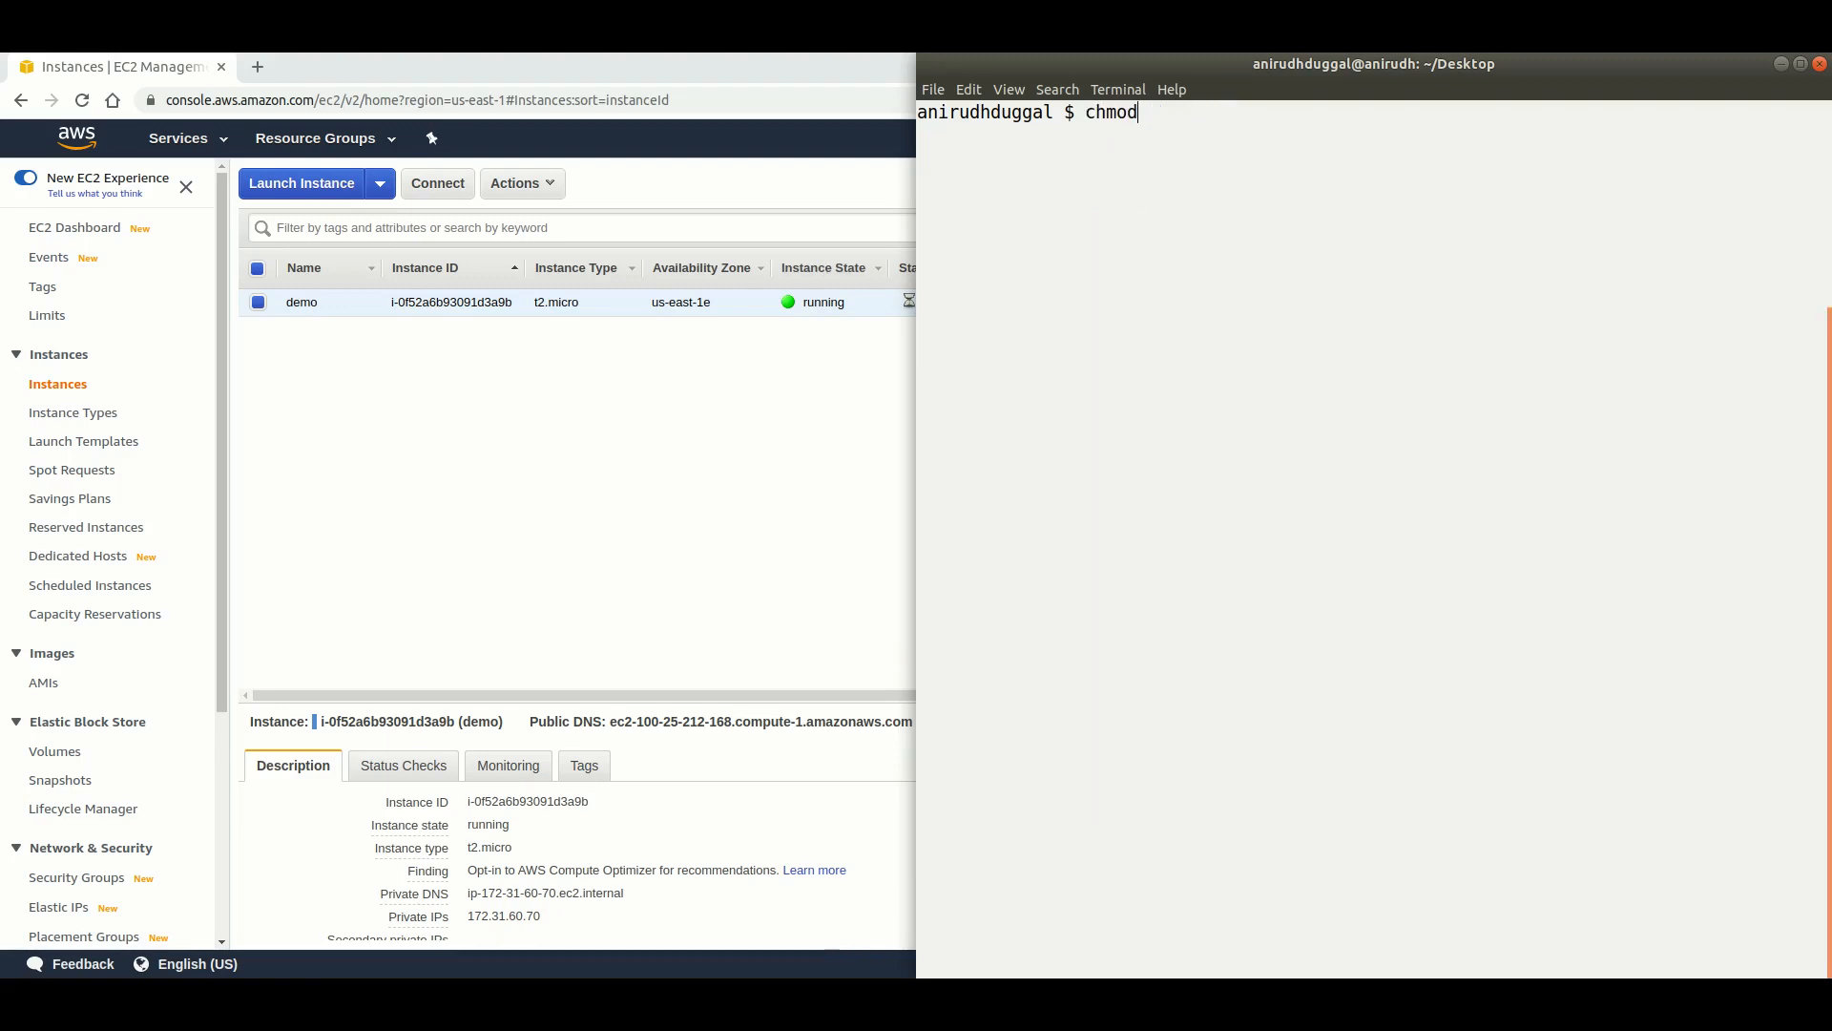
pyautogui.write(' 400')
pyautogui.write('demo')
pyautogui.press('Tab')
pyautogui.press('Return')
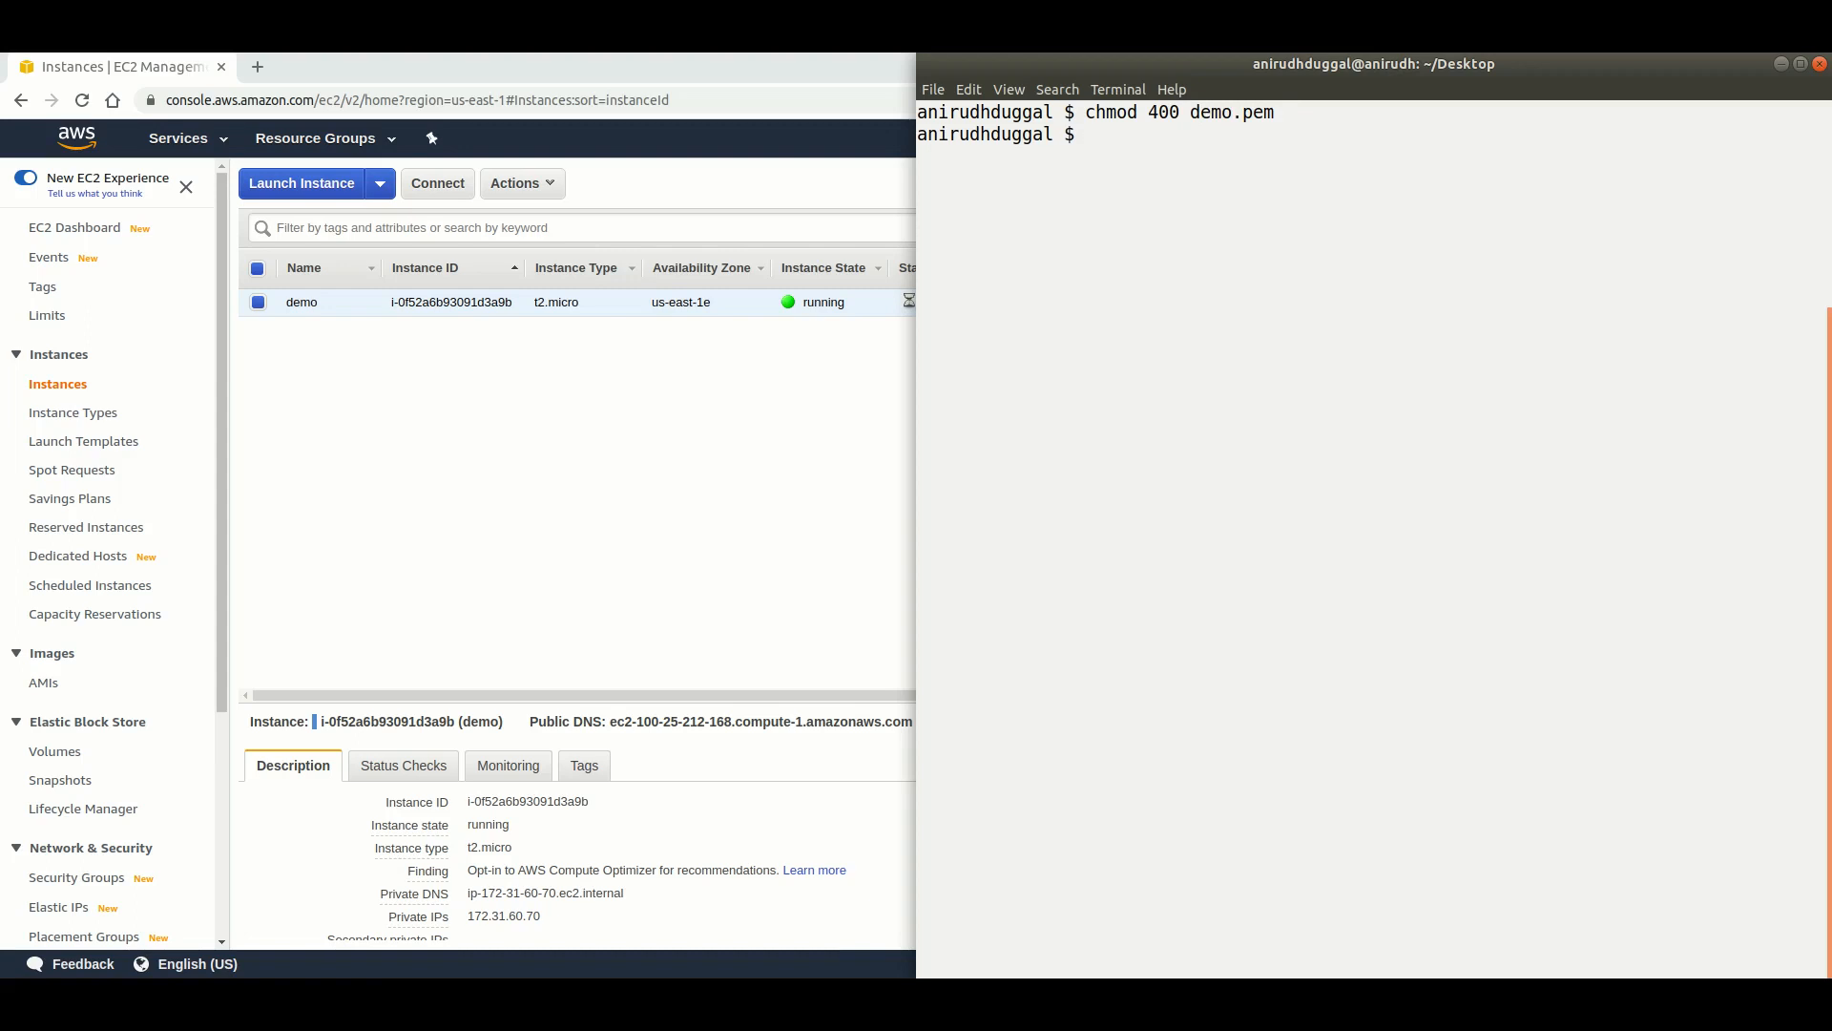
# Switch to the EC2 console, open the demo instance's connection instructions and copy the example SSH command
pyautogui.hotkey('alt', 'Tab')
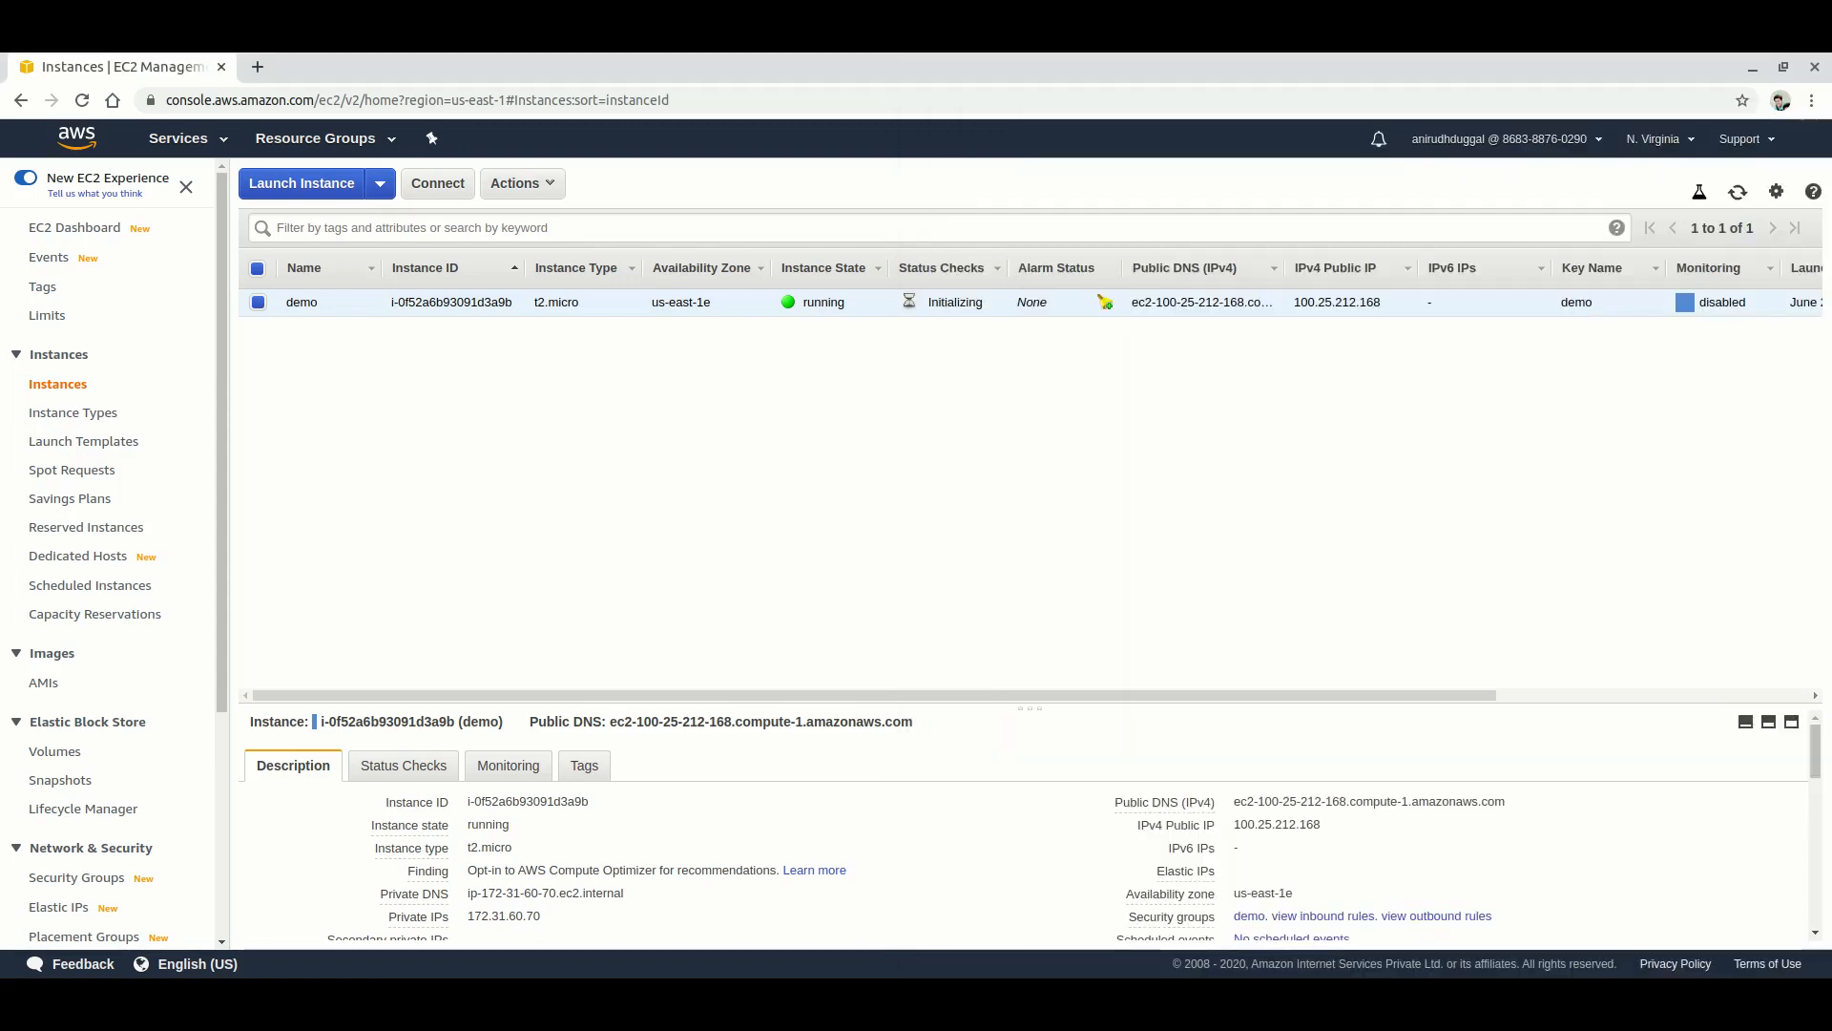
pyautogui.click(438, 184)
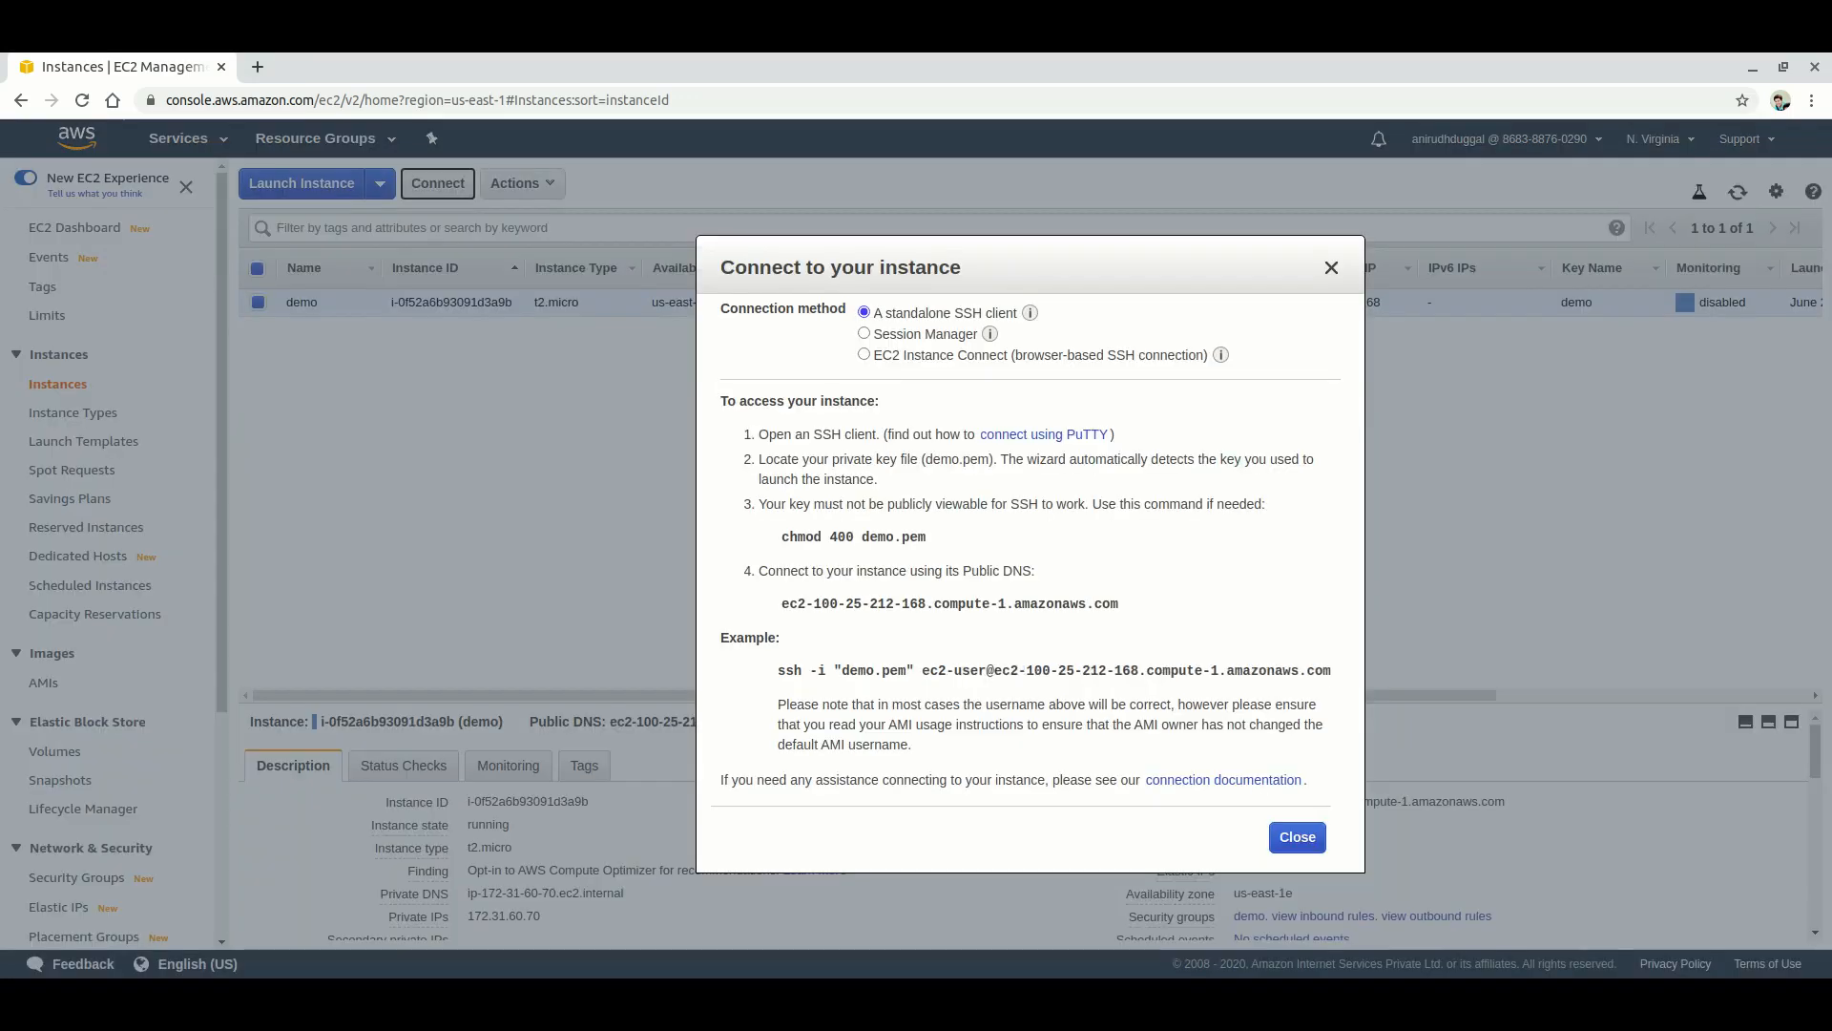
pyautogui.tripleClick(1054, 671)
pyautogui.hotkey('ctrl', 'c')
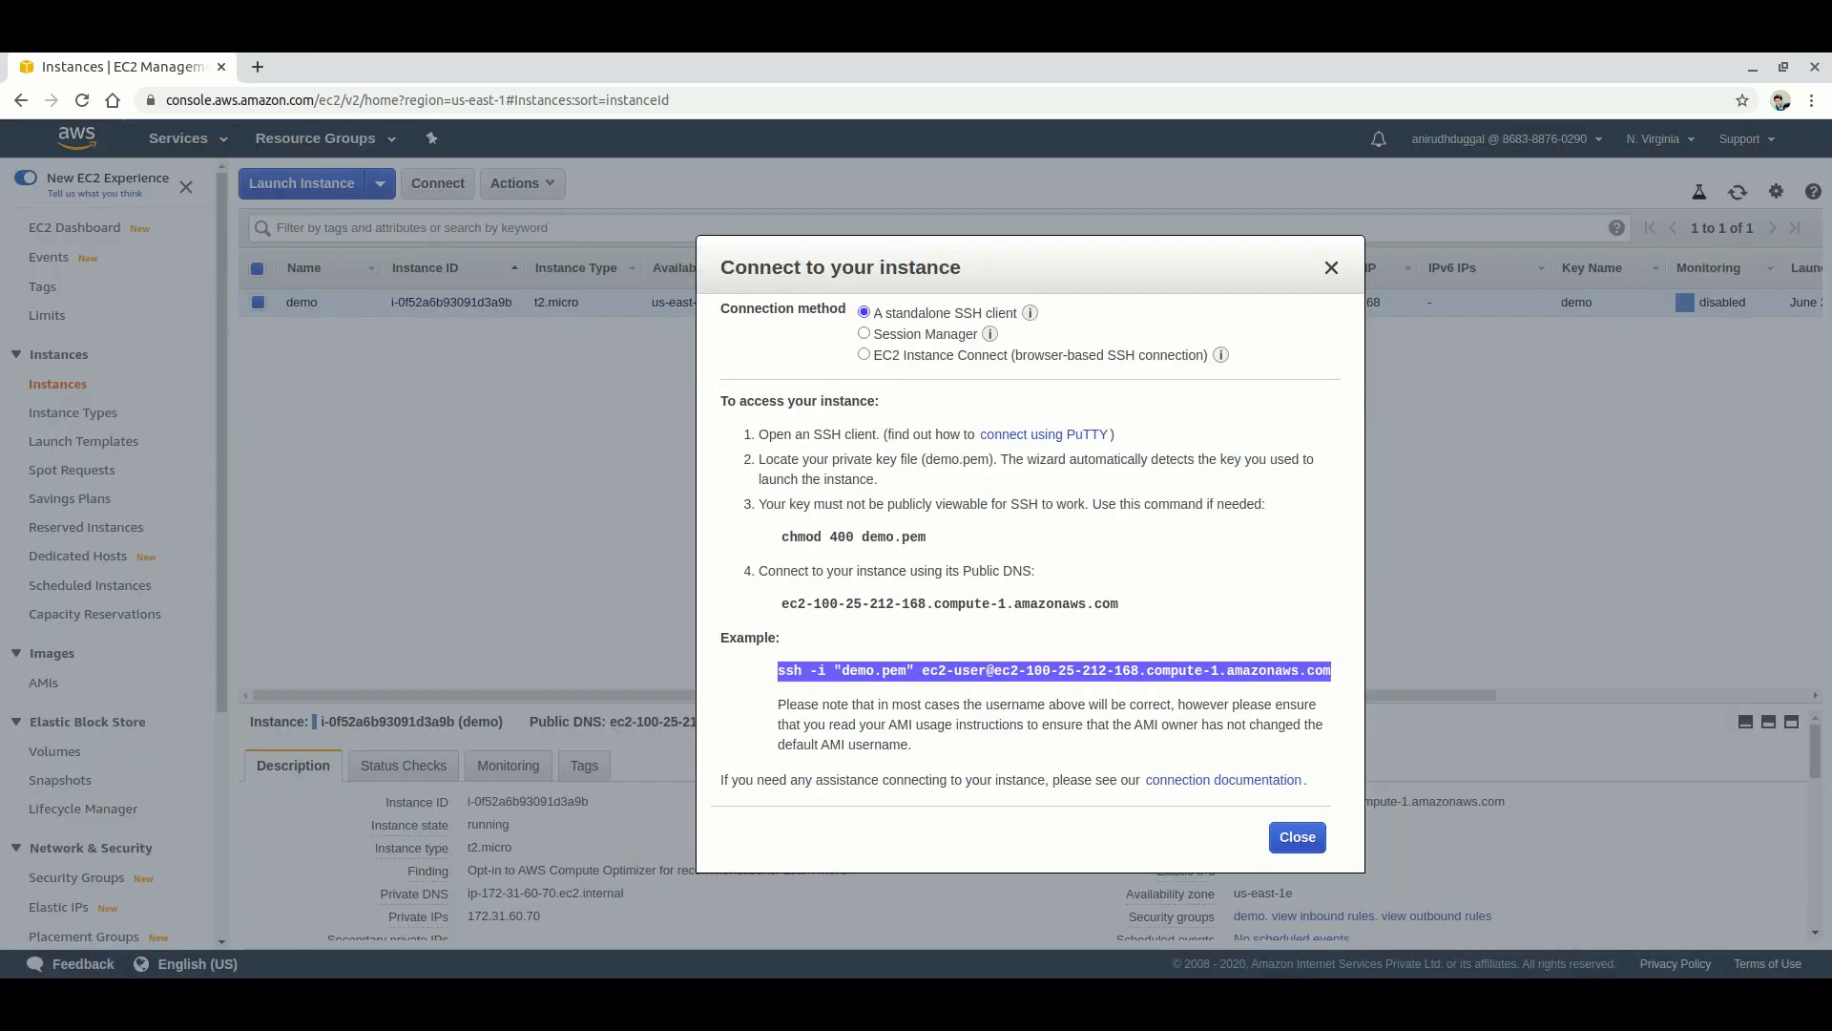
# Run the copied SSH command in the terminal to connect as ec2-user with demo.pem, accepting the host's authenticity with yes
pyautogui.hotkey('alt', 'Tab')
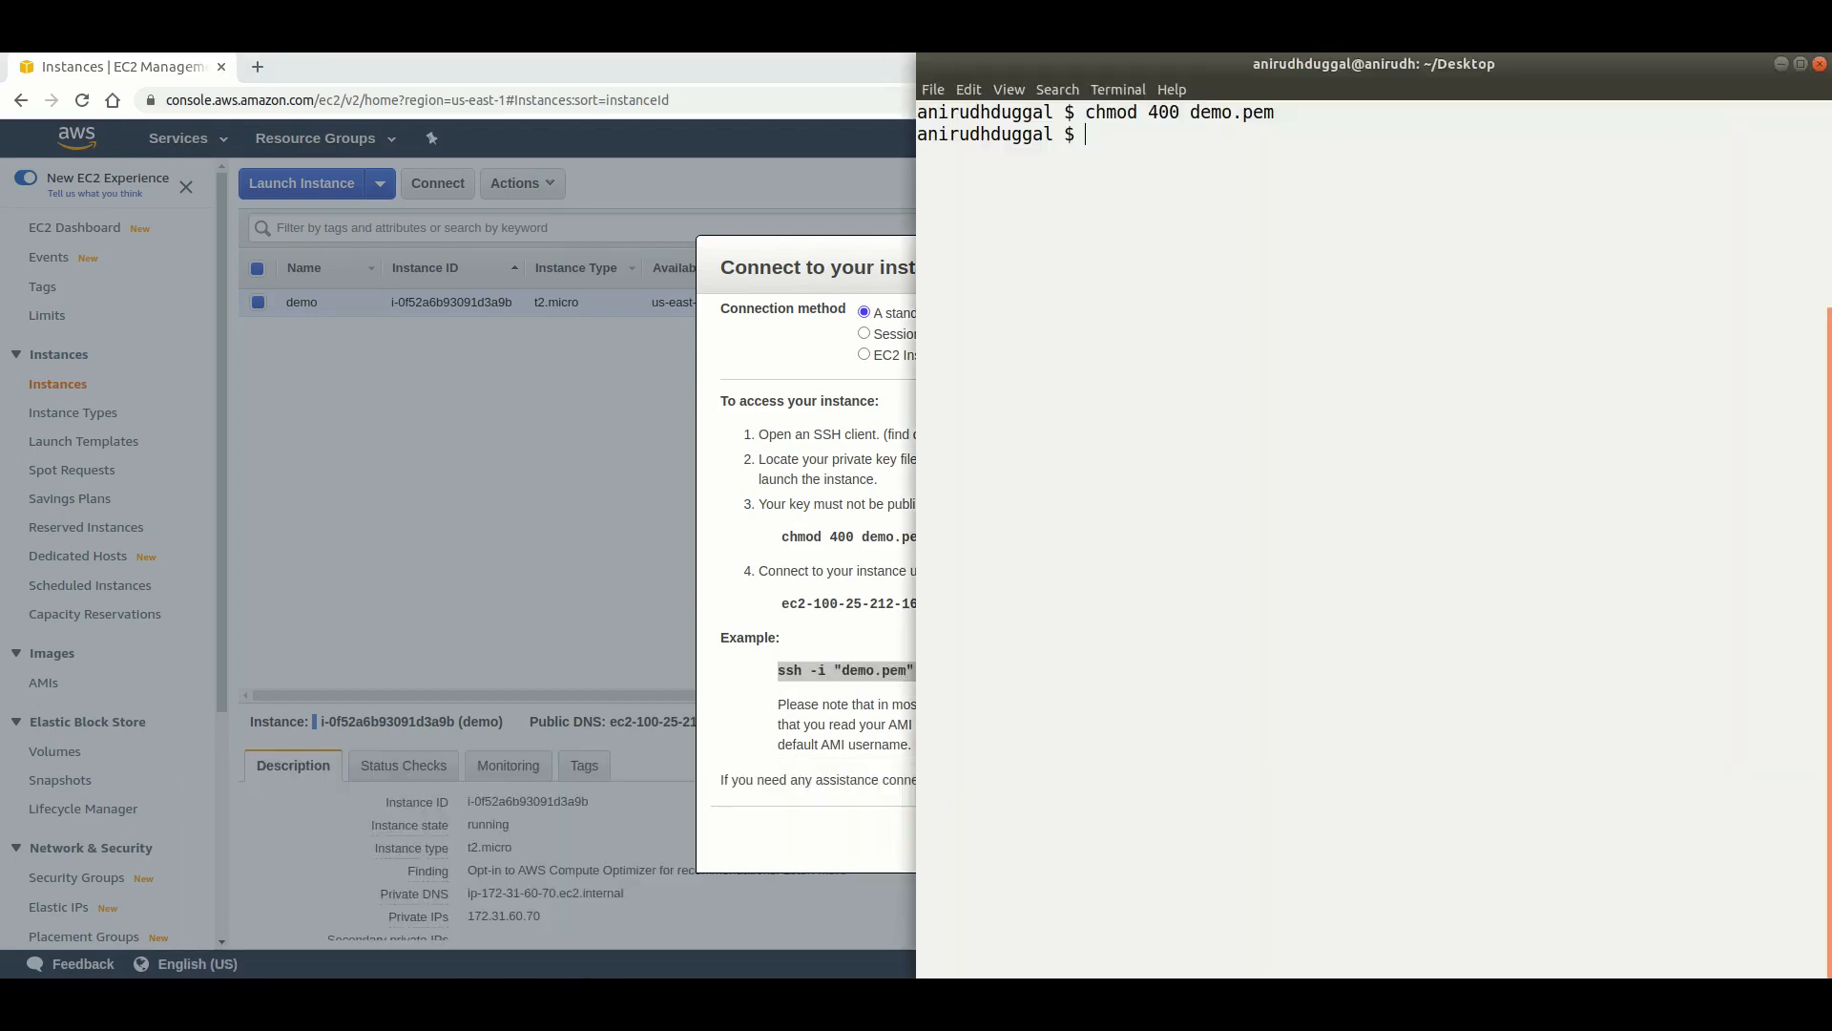
pyautogui.hotkey('ctrl', 'shift', 'v')
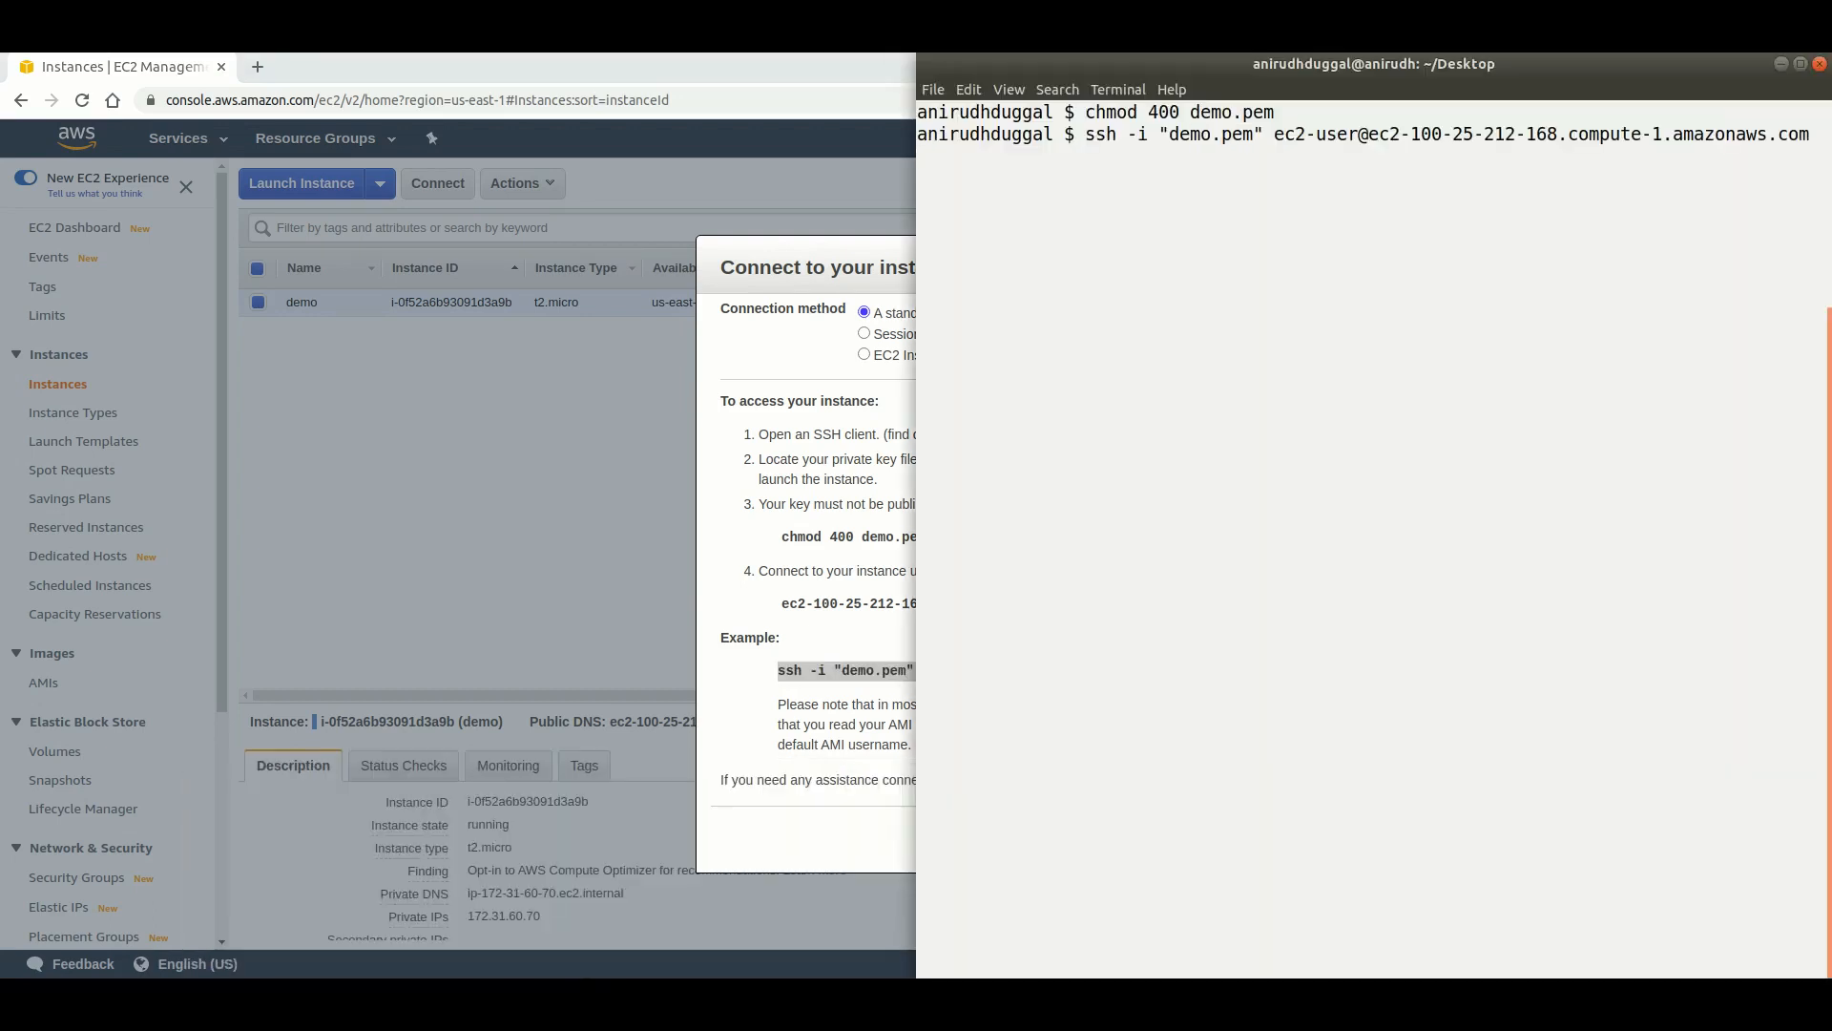
pyautogui.press('Return')
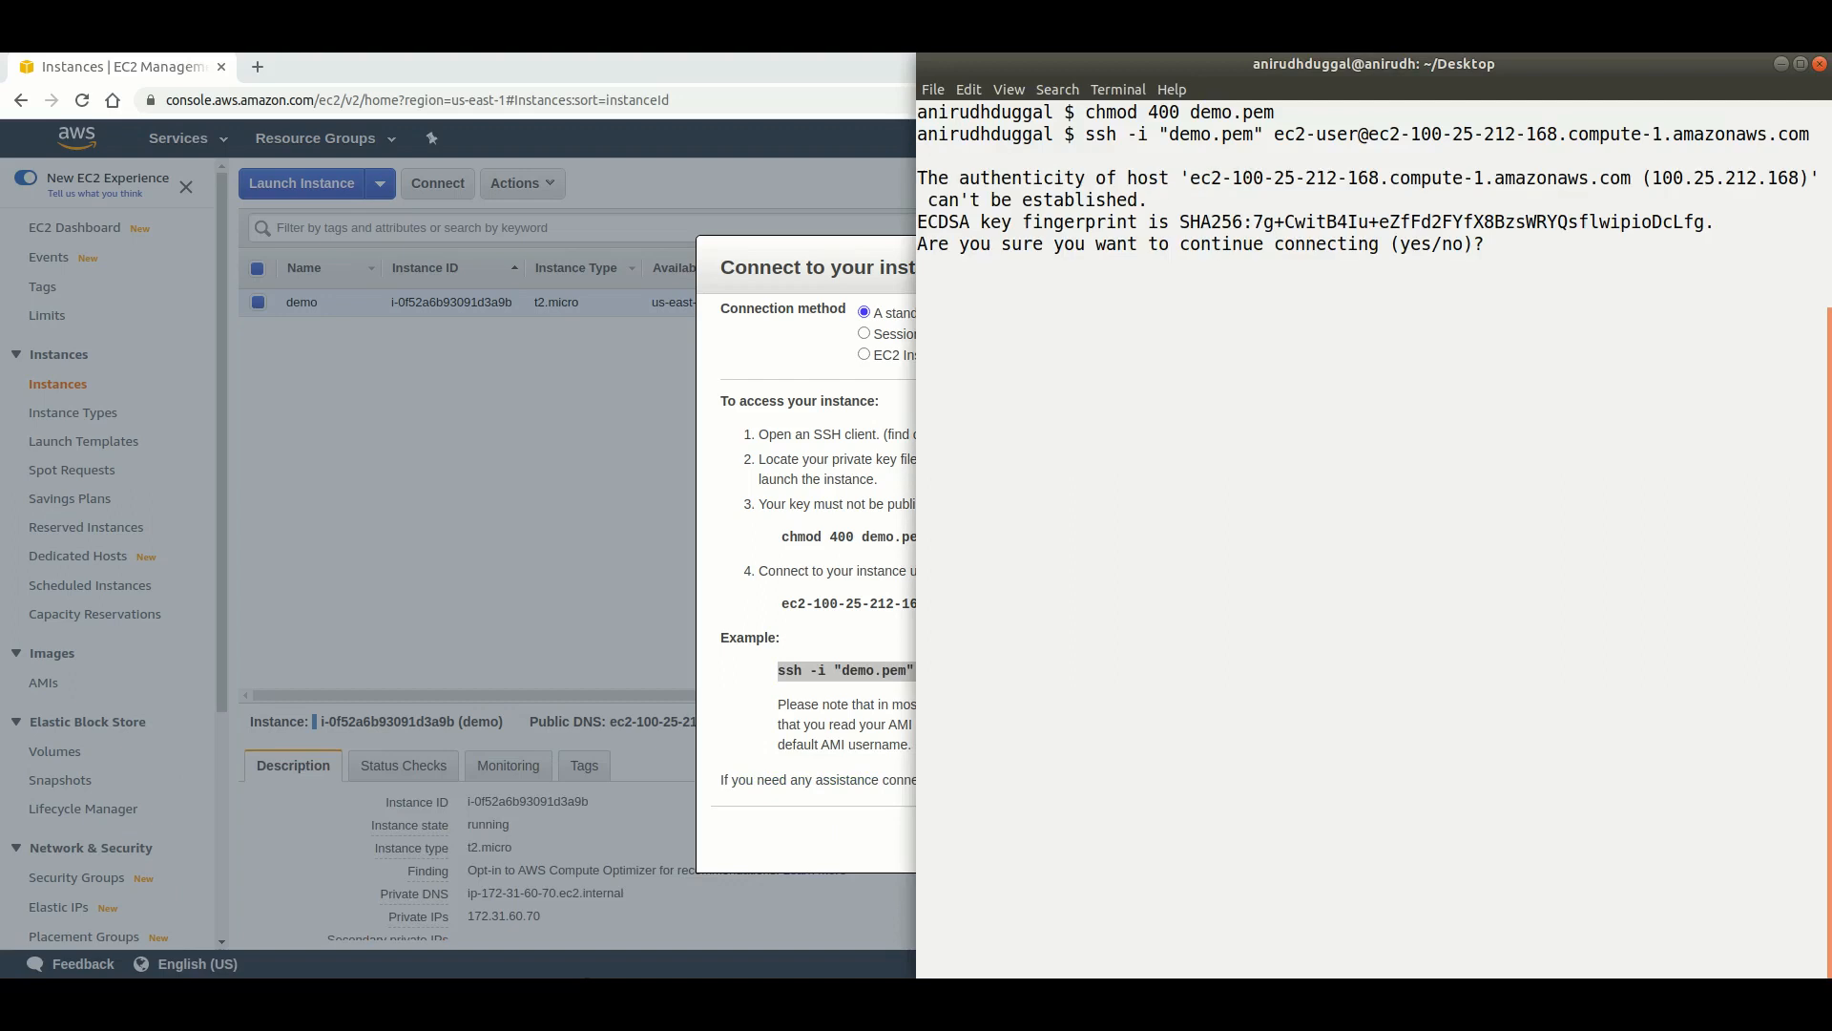
pyautogui.write('yes')
pyautogui.press('Return')
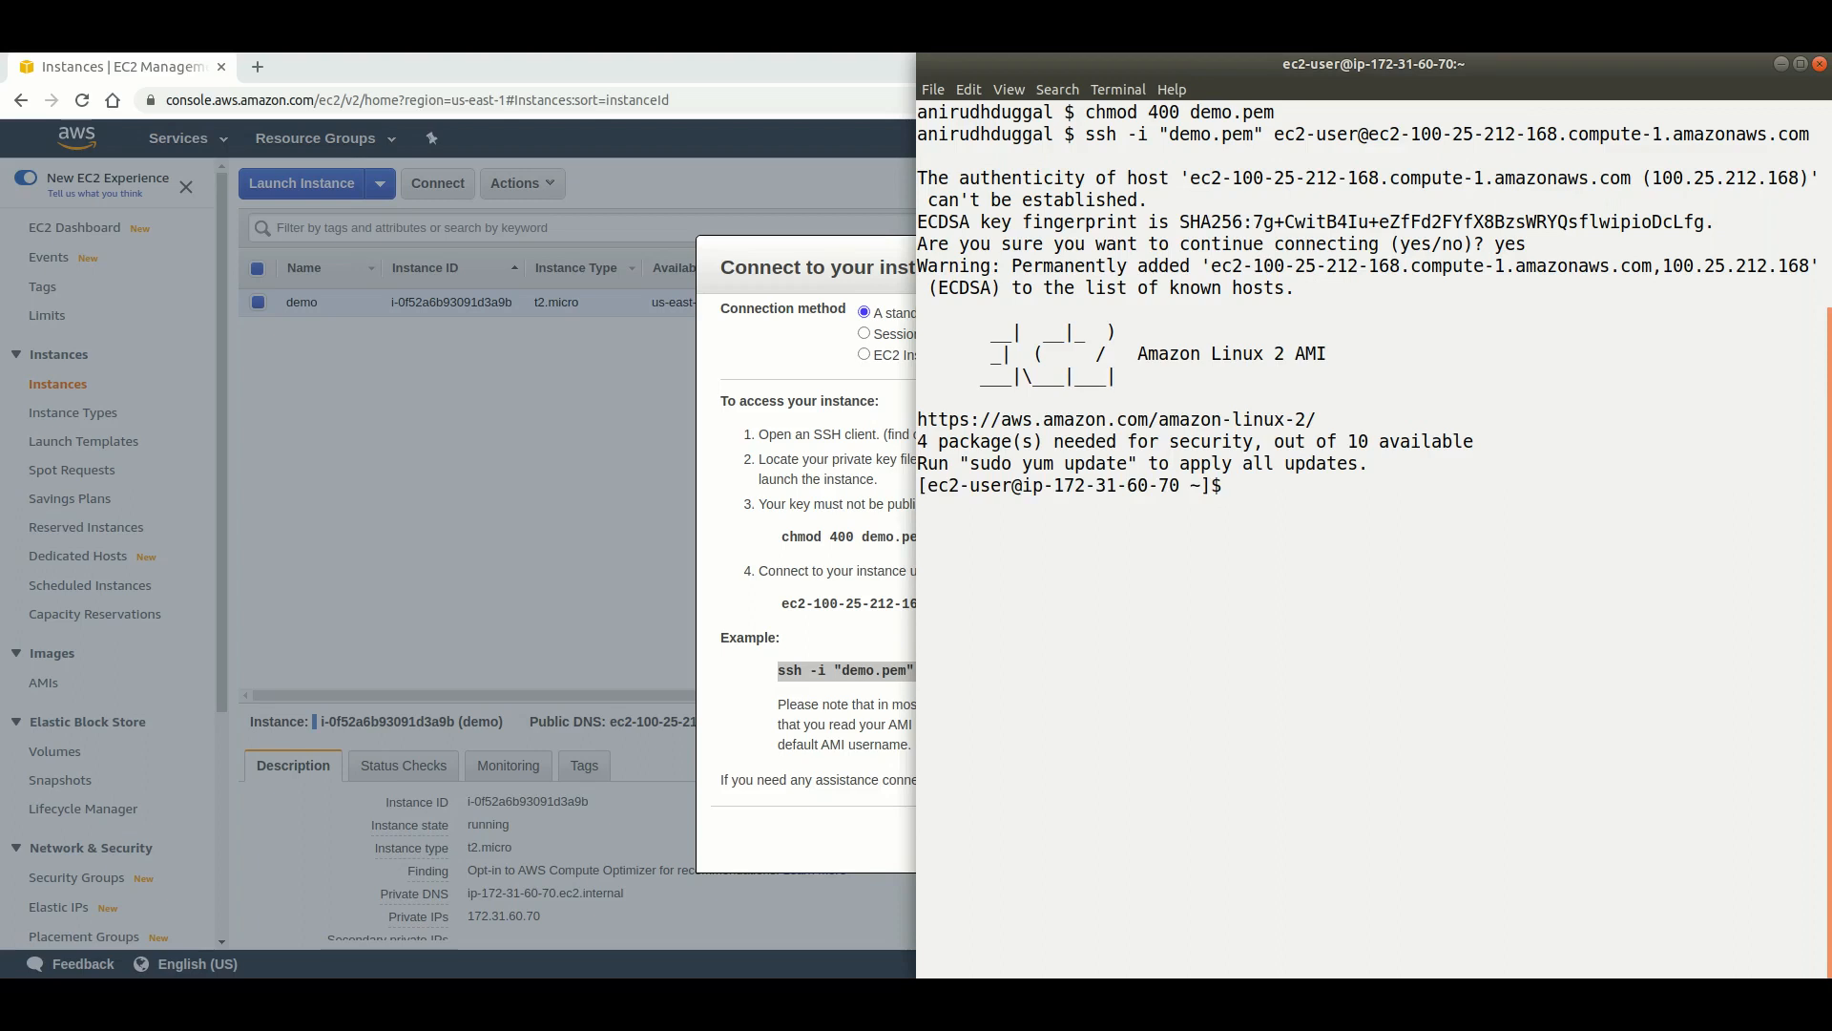
# Update the instance's packages with sudo yum update, approving the transaction with y
pyautogui.write('sum')
pyautogui.press('BackSpace')
pyautogui.write('do yum update')
pyautogui.press('Return')
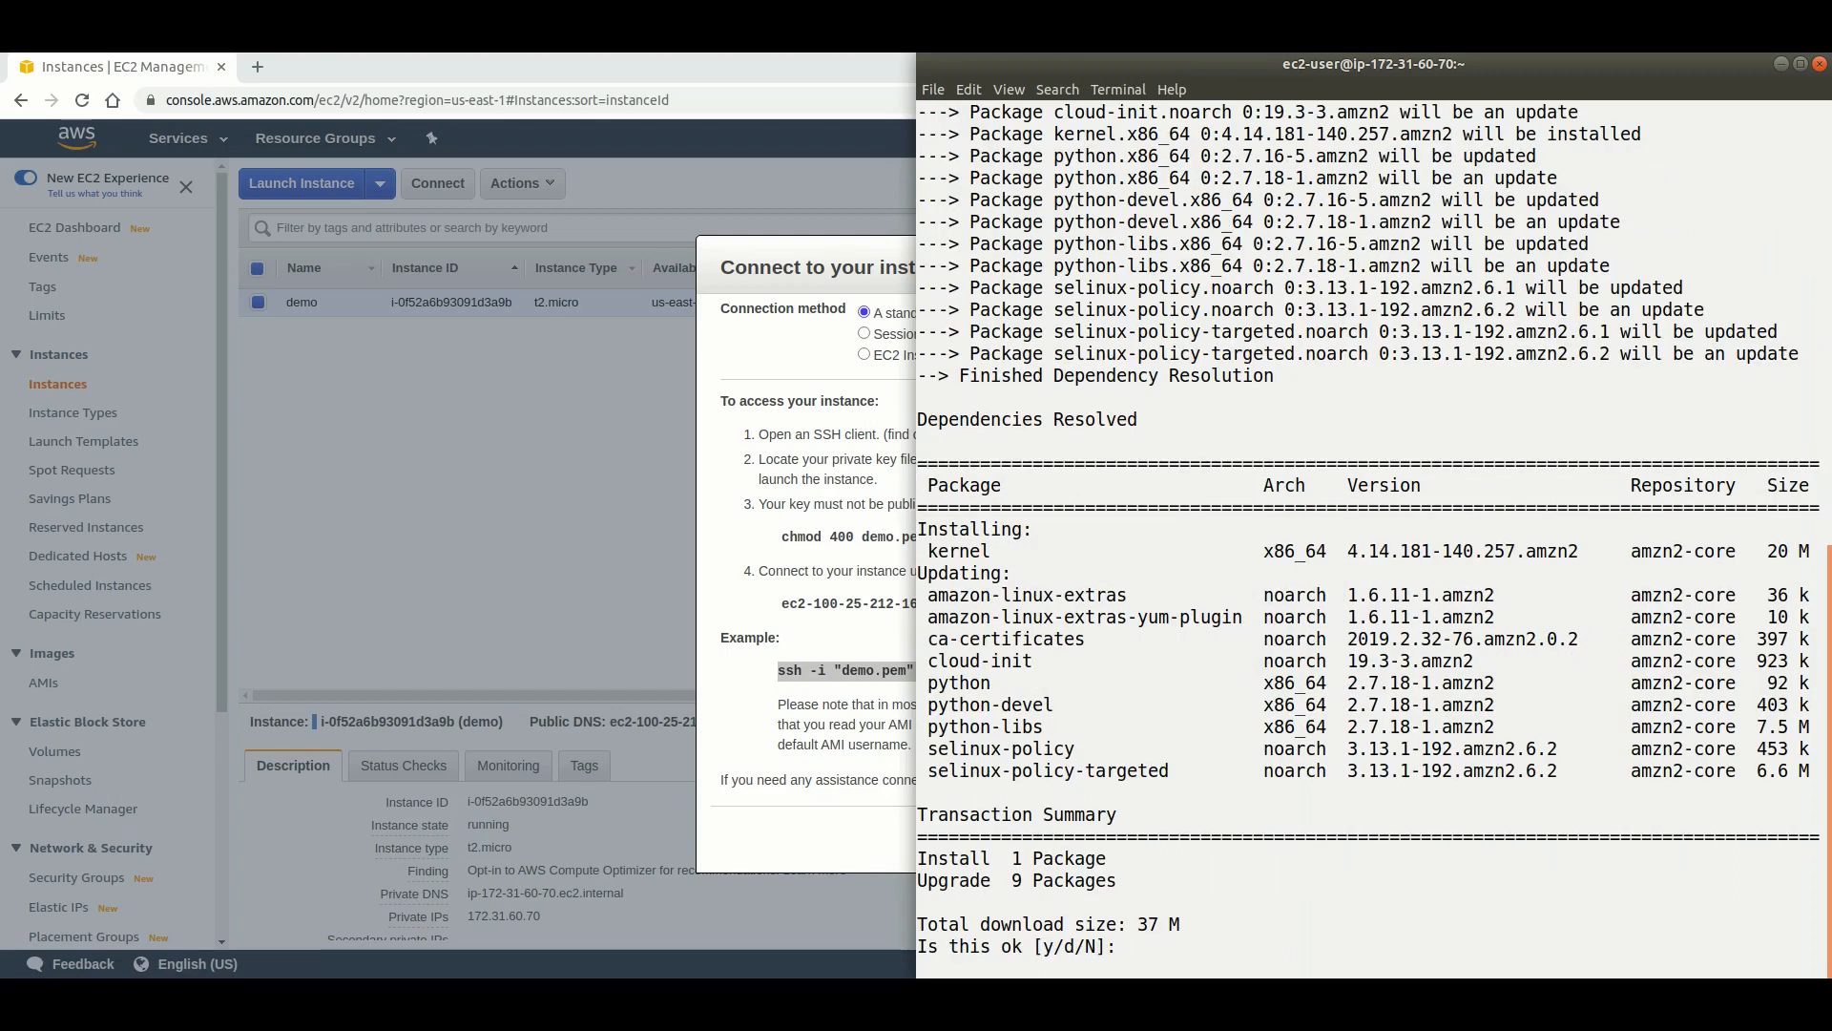
pyautogui.write('y')
pyautogui.press('Return')
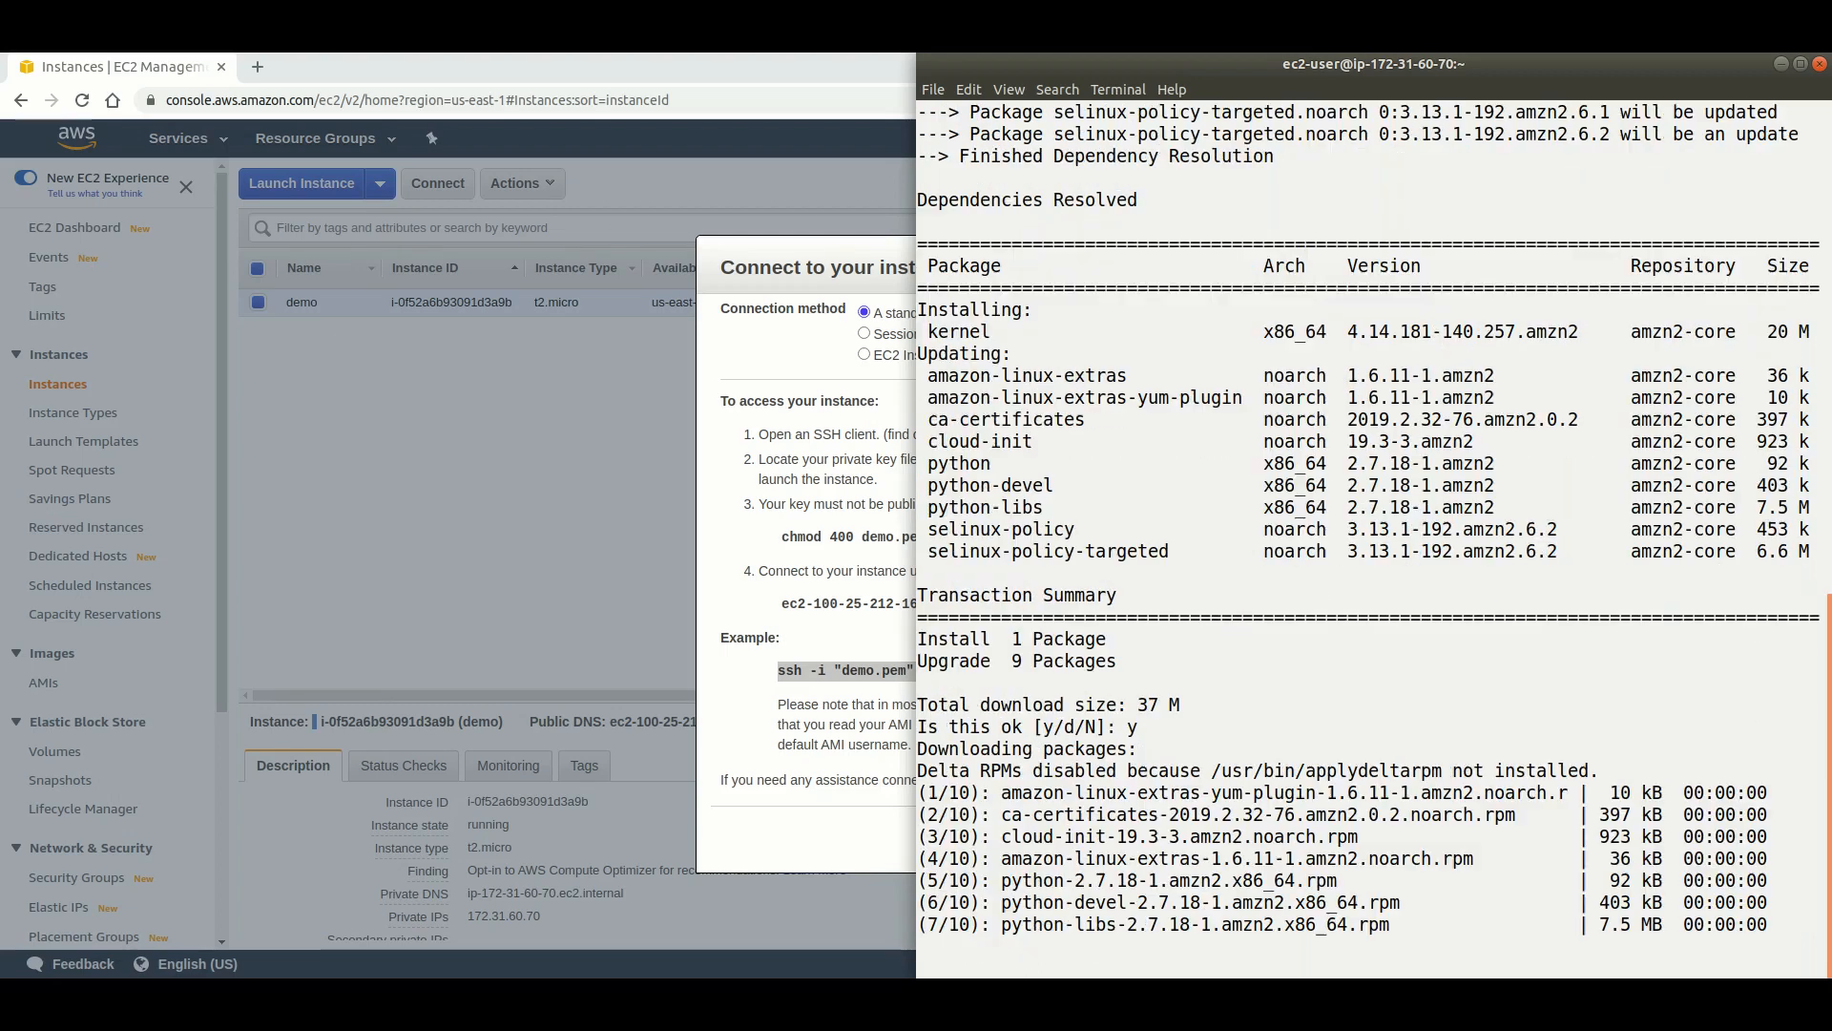